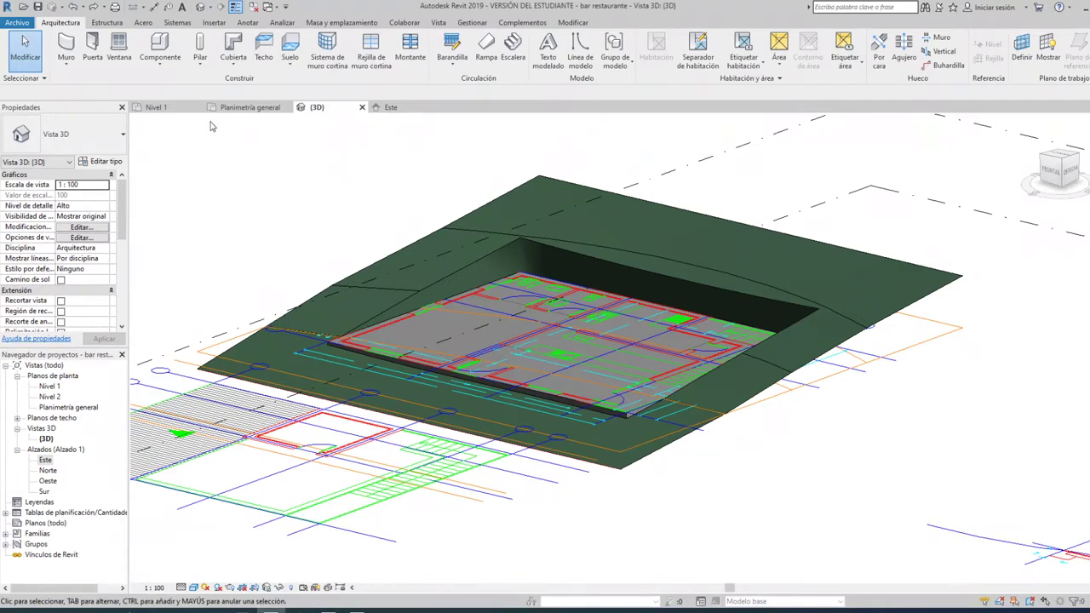
Show the whole imported sheet in the Nivel 1 floor plan.
left_click(157, 108)
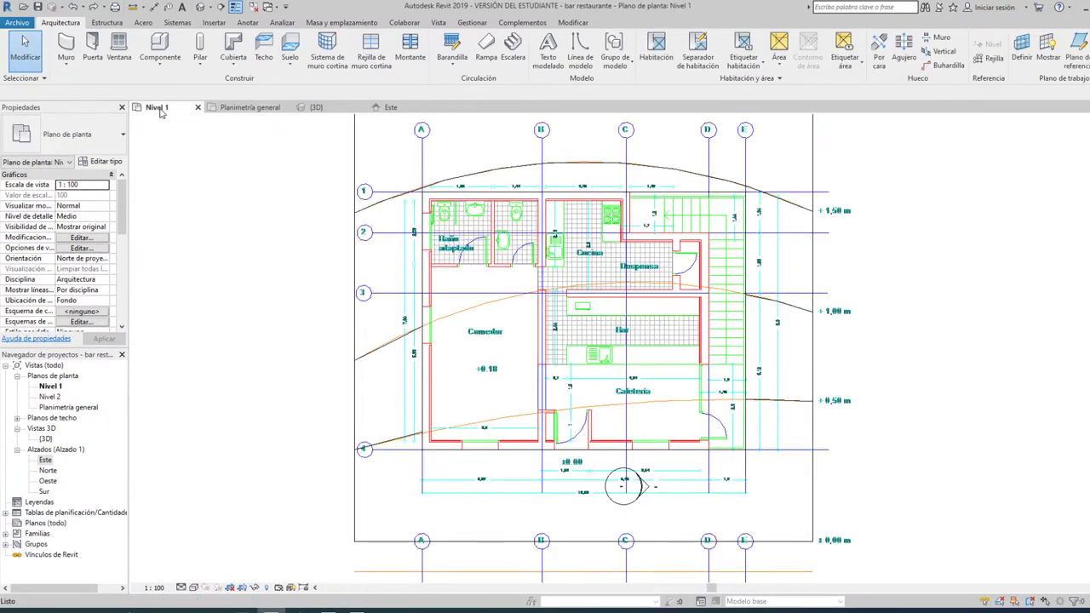
scroll(624, 270, "down", 2)
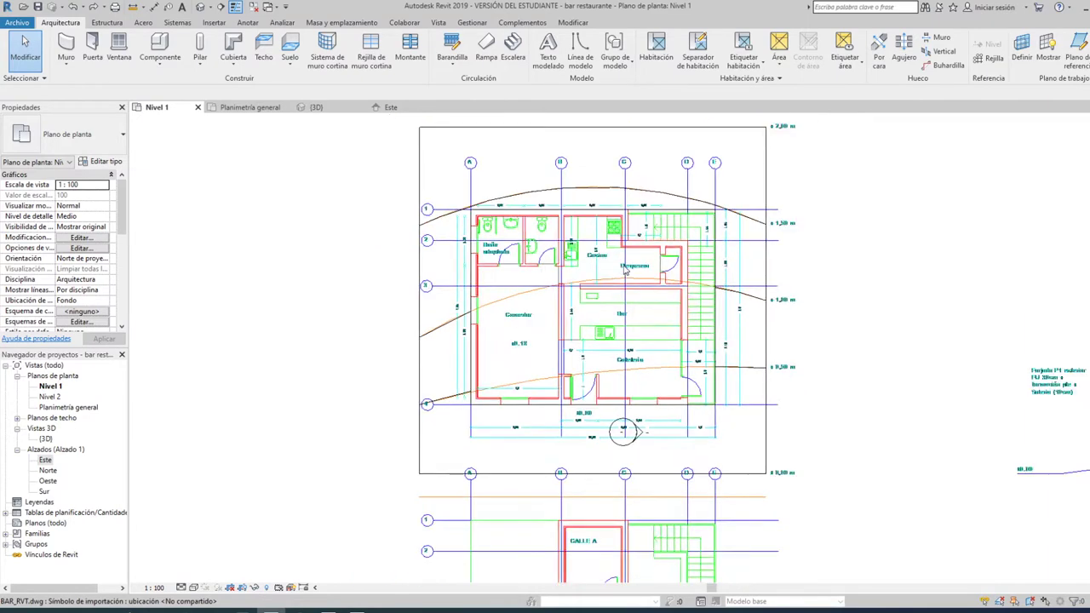
scroll(624, 270, "down", 2)
middle_click_drag(625, 270, 517, 276)
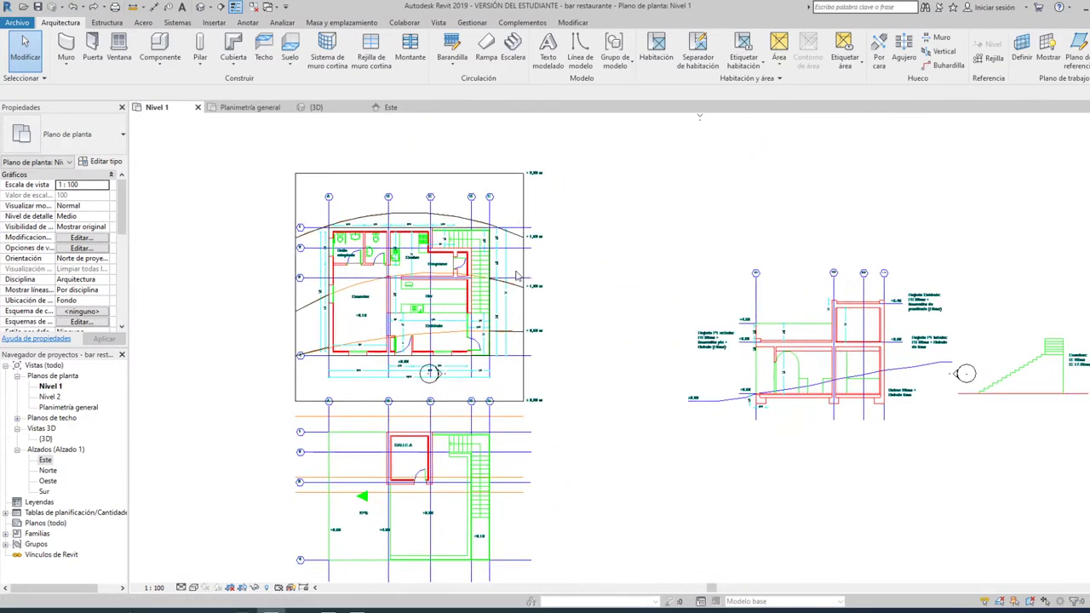
Display Planimetría general with hidden lines, then return to the 3D site view.
left_click(252, 108)
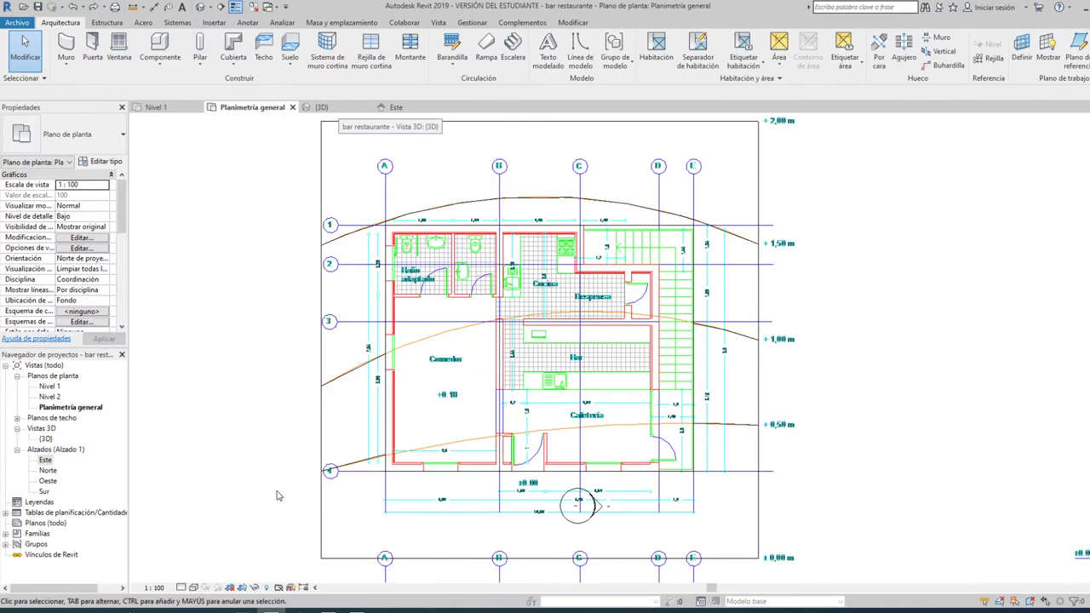
left_click(194, 587)
left_click(220, 527)
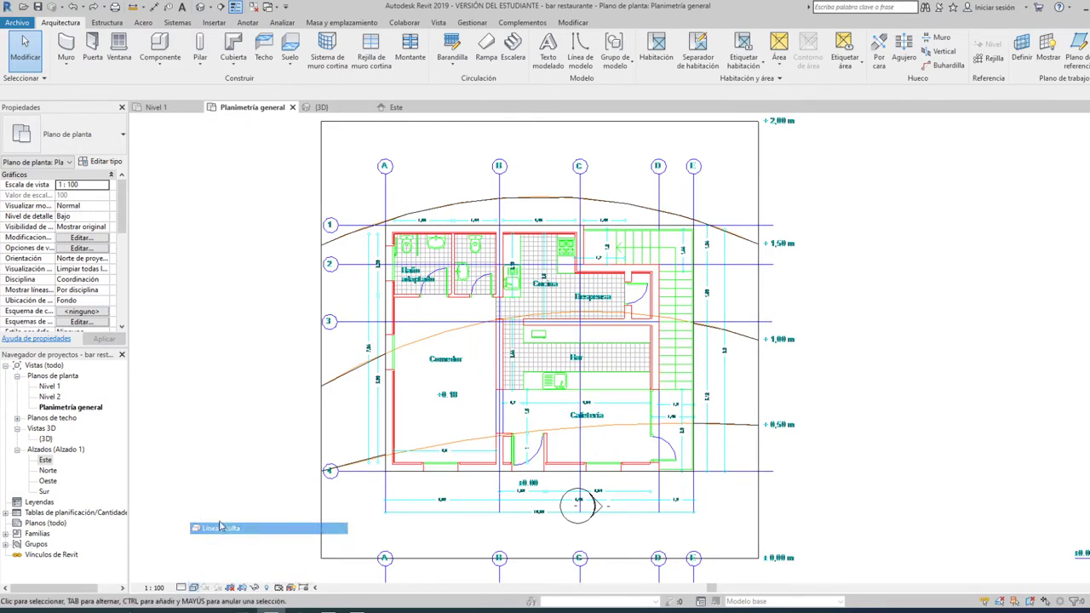
left_click(327, 23)
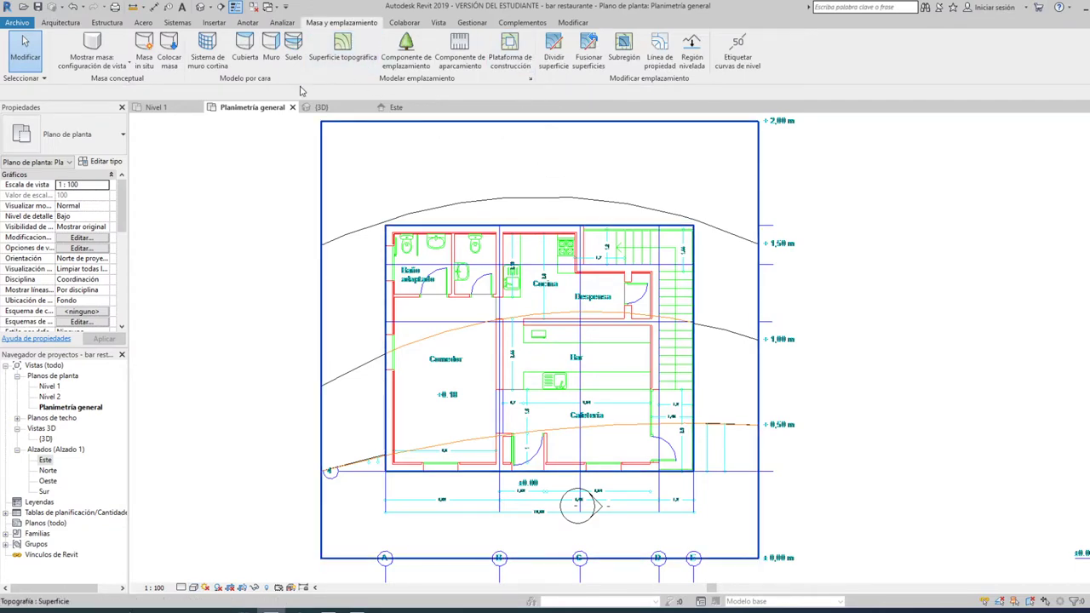
left_click(318, 107)
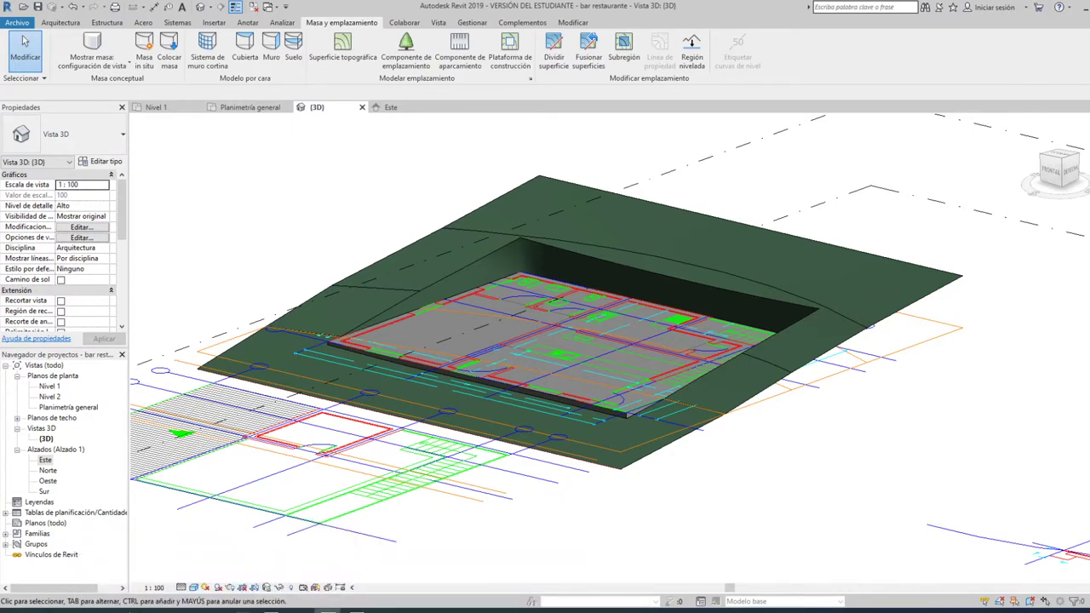
Review the BAR_RVT.dwg section in AutoCAD, panning to its labels and +6.45 level.
left_click(328, 611)
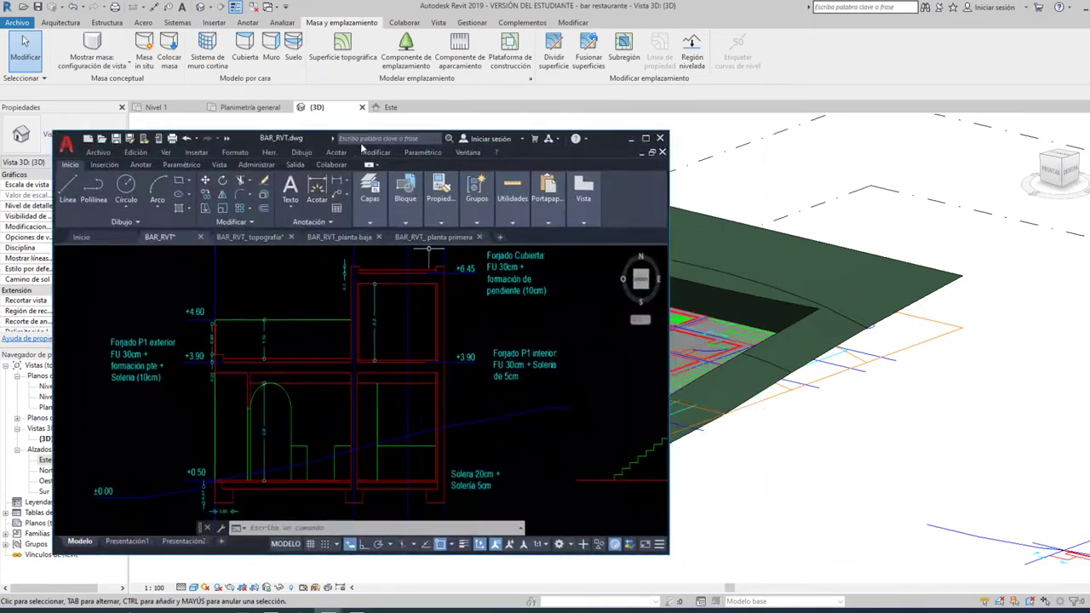
double_click(279, 139)
scroll(574, 202, "down", 5)
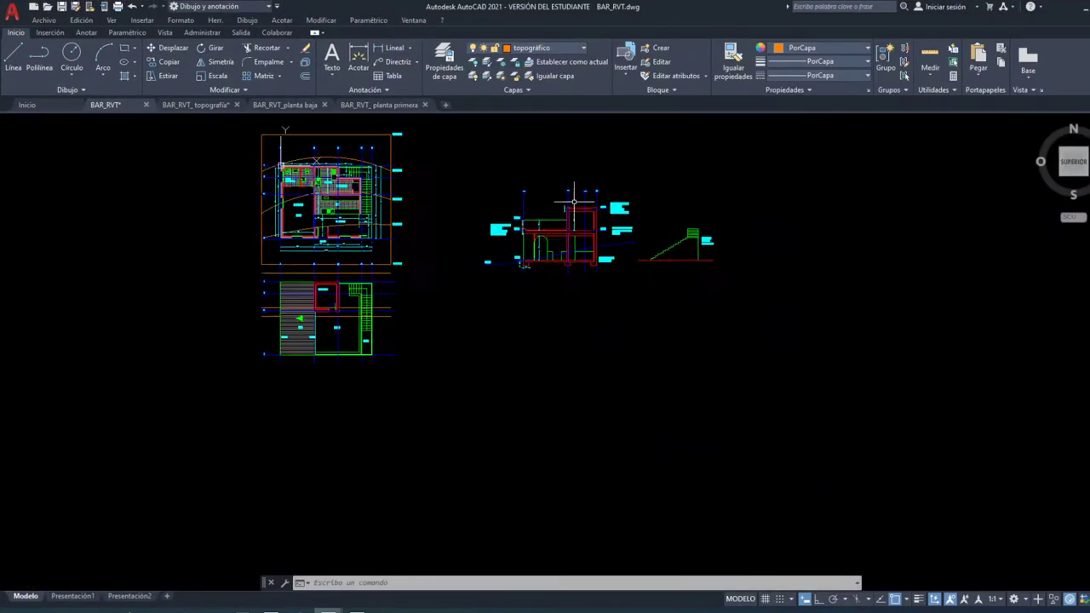
scroll(573, 202, "down", 2)
scroll(422, 174, "up", 2)
scroll(821, 295, "up", 1)
scroll(593, 285, "up", 3)
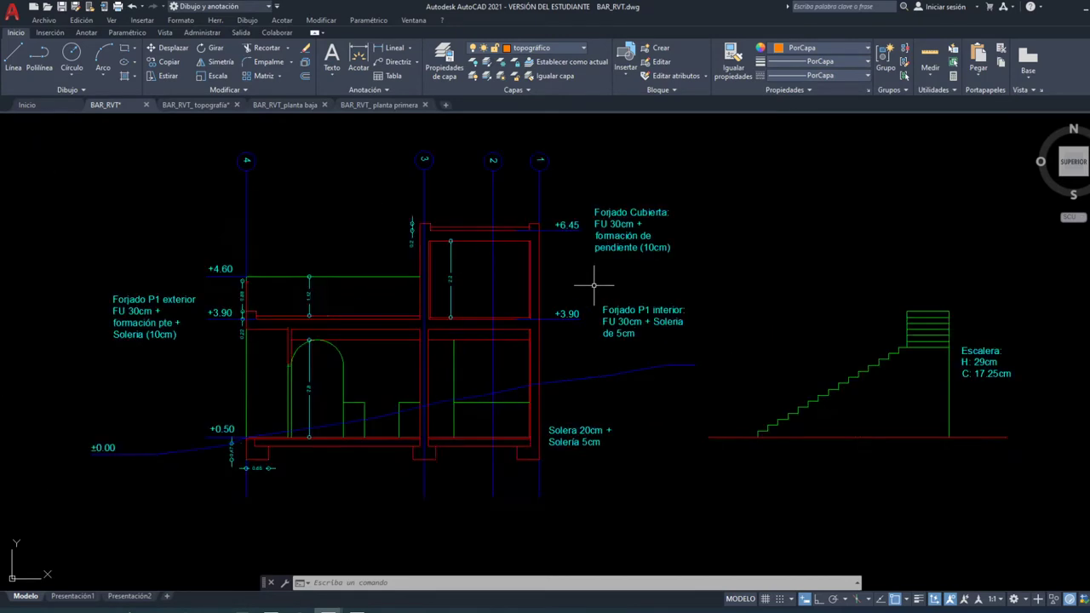
scroll(593, 285, "up", 2)
scroll(714, 278, "down", 2)
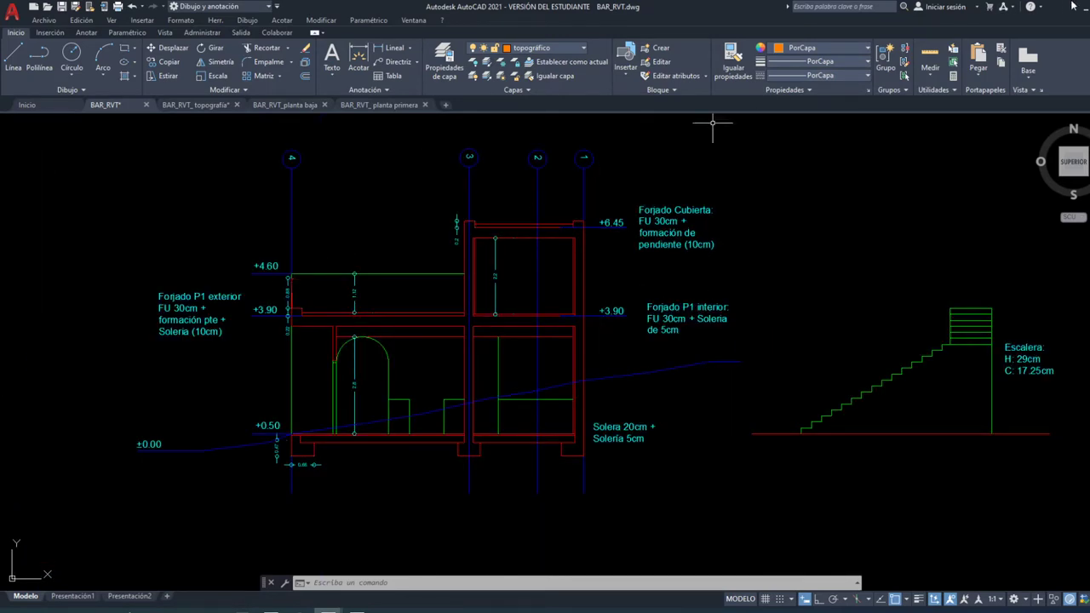
scroll(613, 464, "up", 2)
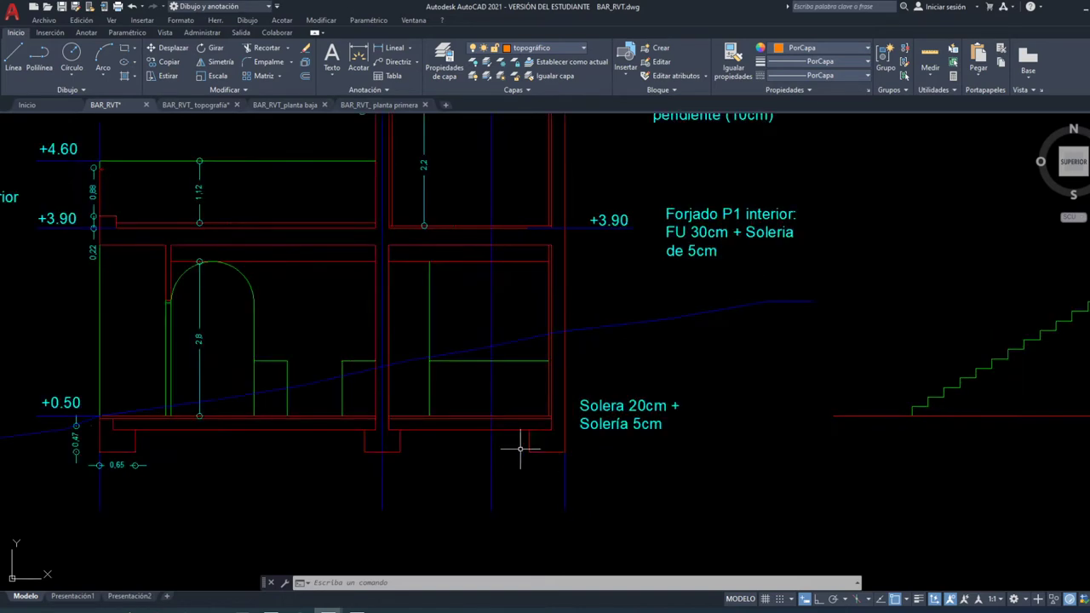
middle_click_drag(58, 387, 133, 399)
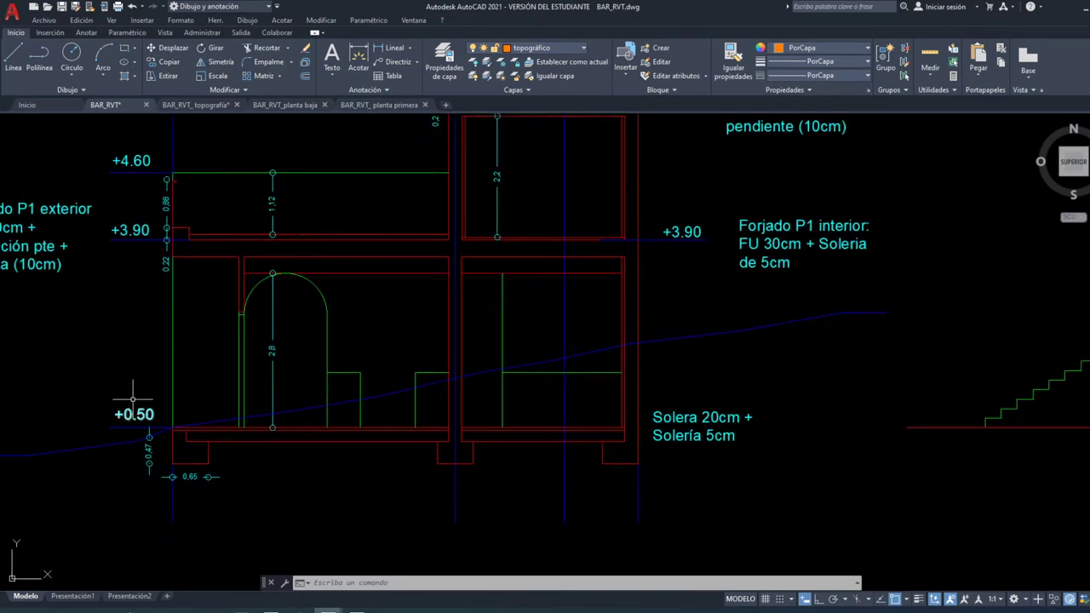
middle_click_drag(182, 274, 181, 312)
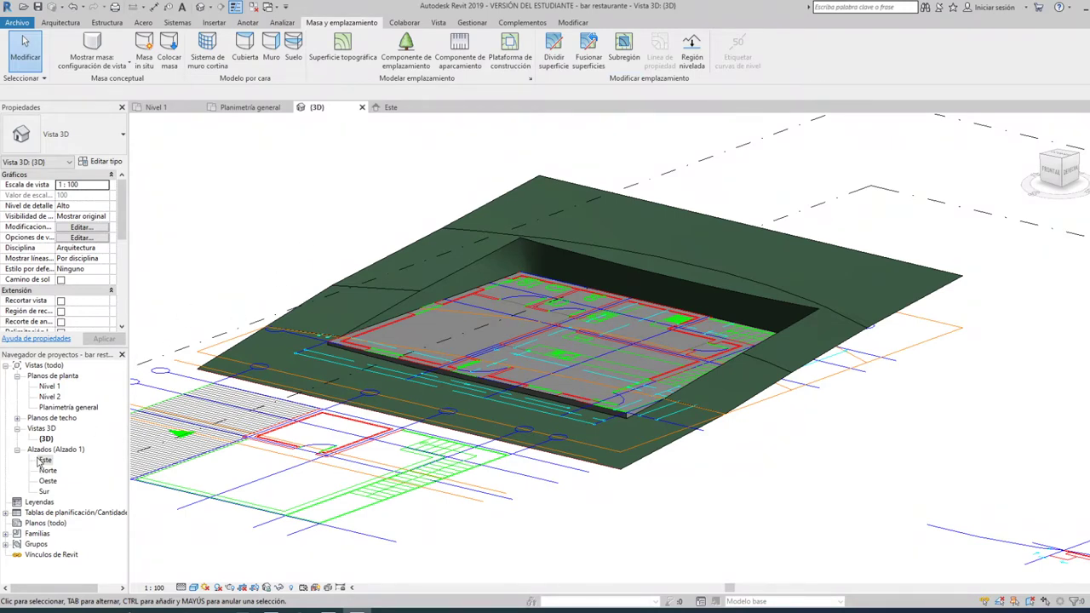
In the Este elevation, change Nivel 2's elevation from 3.00 to 3.90.
left_click(407, 111)
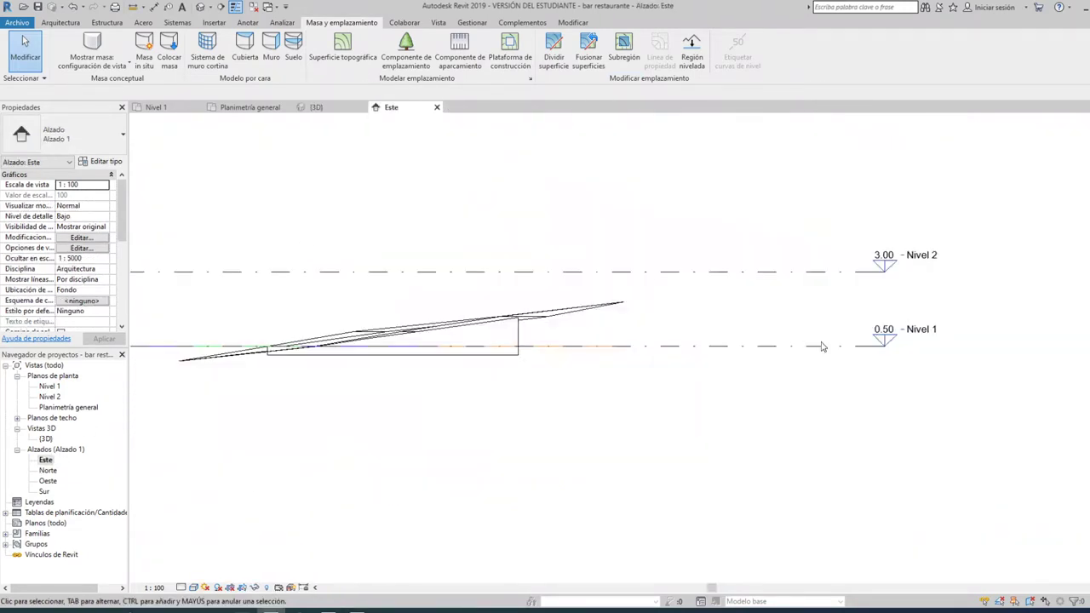
scroll(928, 380, "down", 1)
middle_click_drag(841, 389, 875, 387)
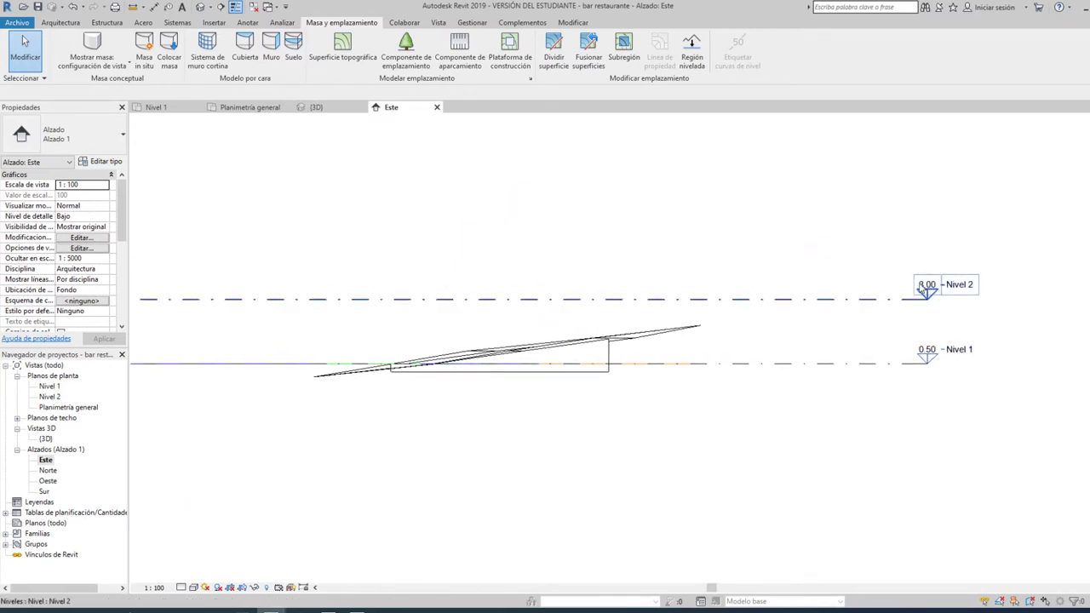
left_click(926, 290)
left_click(927, 286)
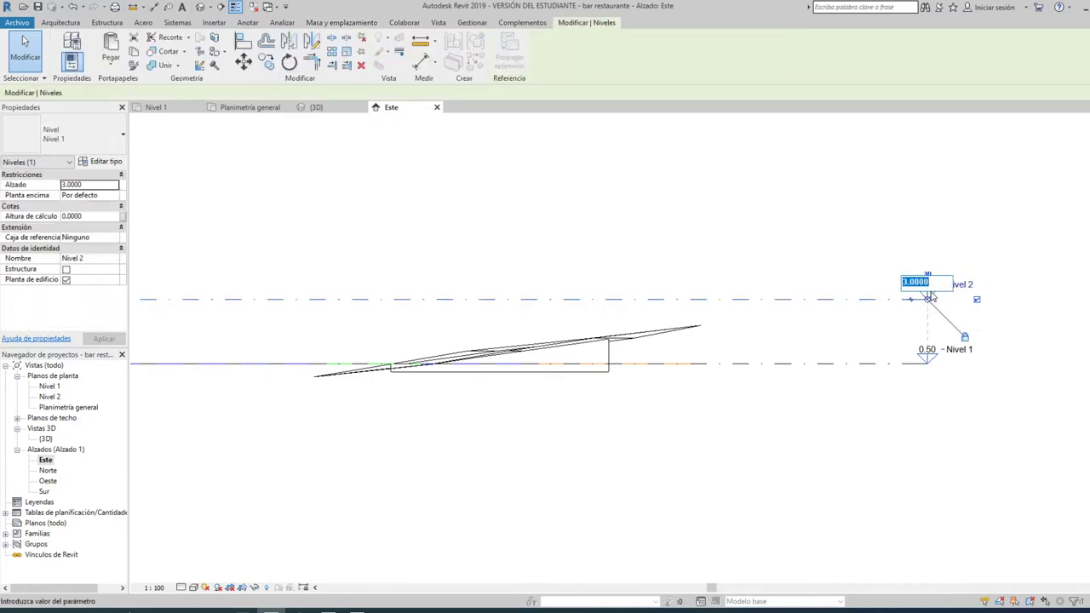
type("3.9")
key("Return")
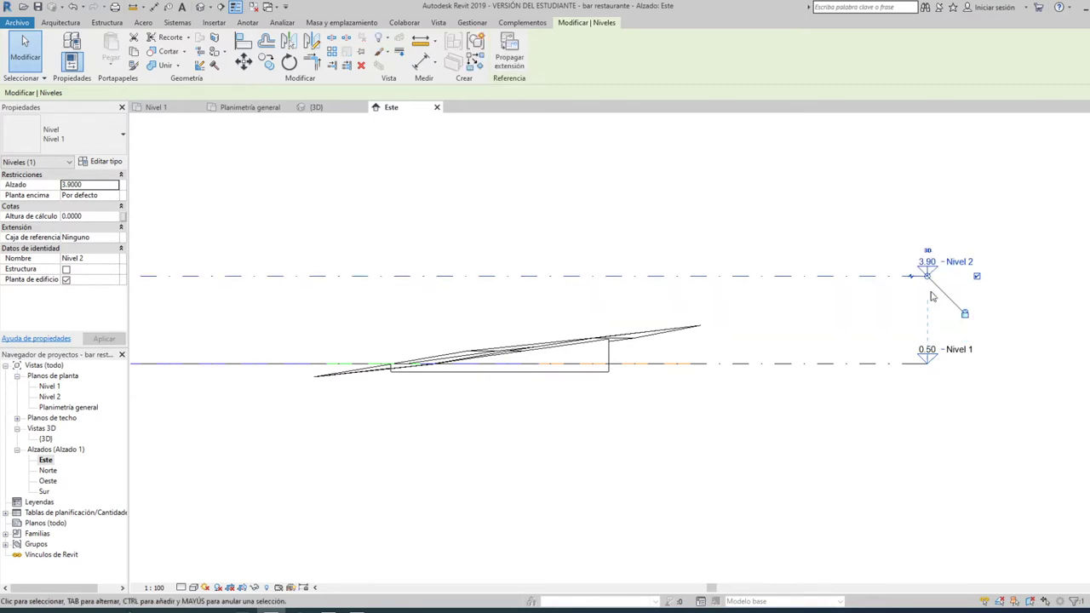
left_click(836, 409)
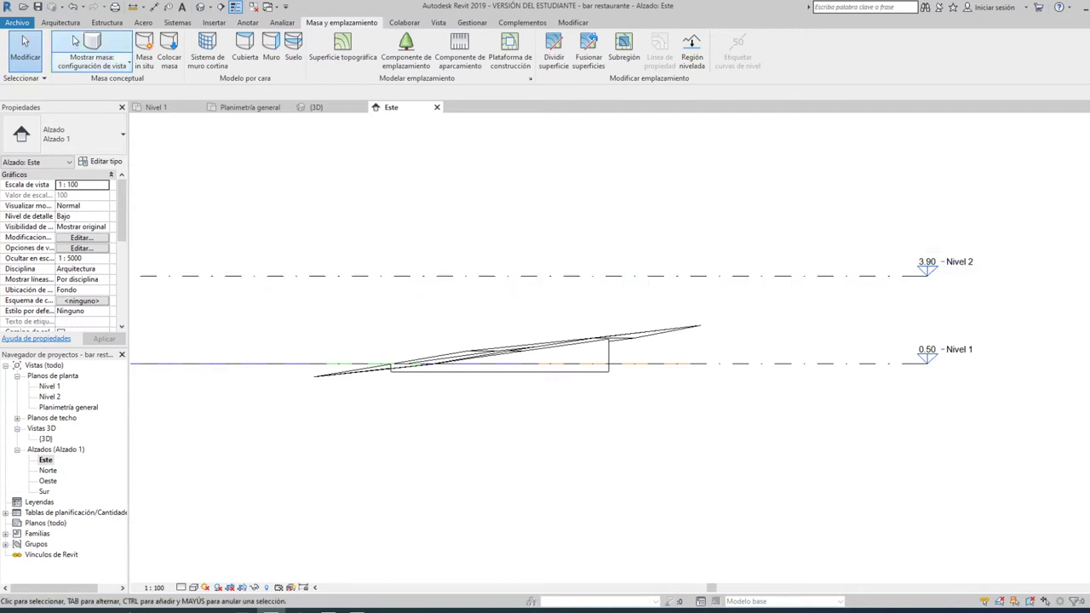
left_click(60, 23)
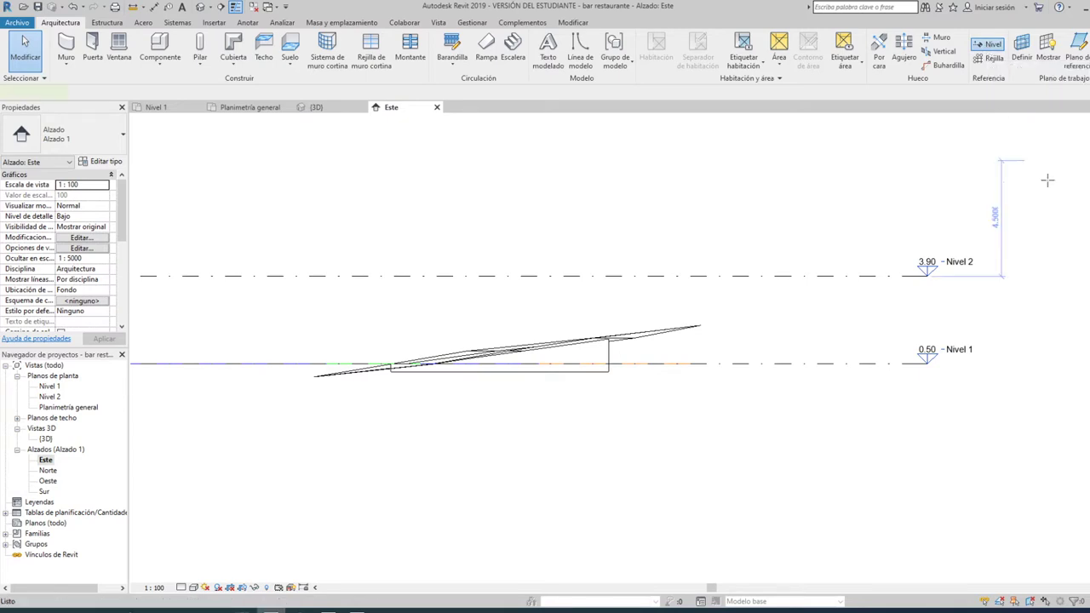
Draw a new level line across the Este elevation, aligned with the existing levels.
left_click(991, 47)
scroll(970, 225, "down", 1)
scroll(294, 243, "down", 1)
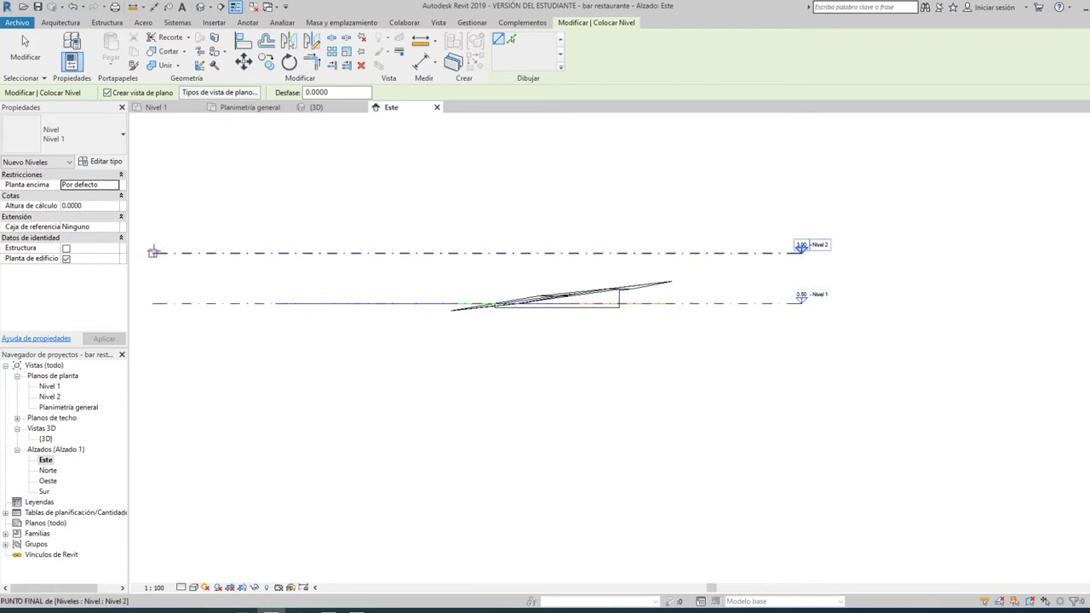
left_click(154, 205)
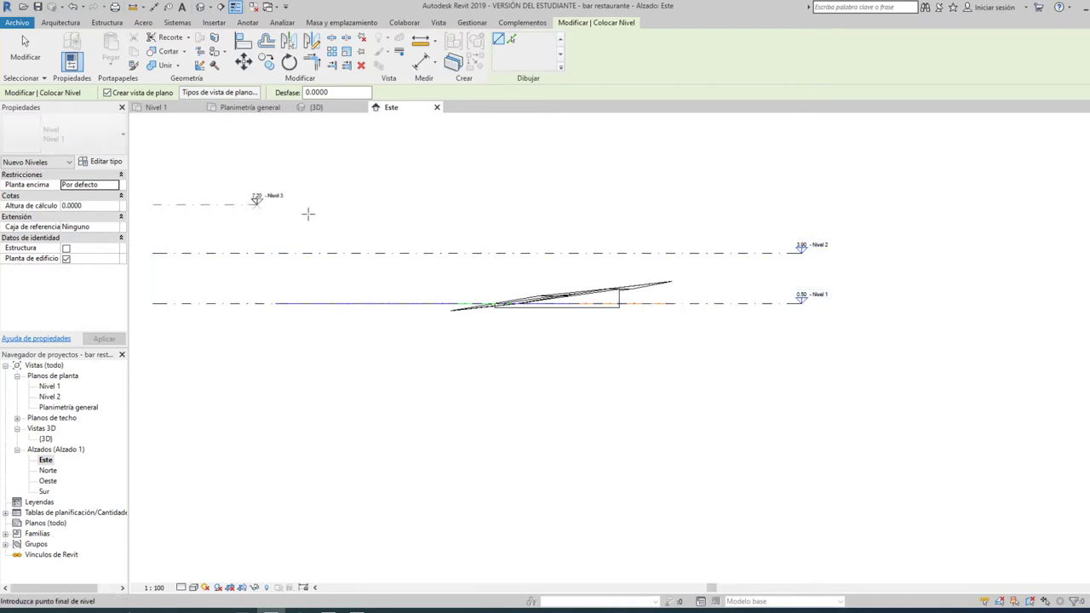
left_click(802, 205)
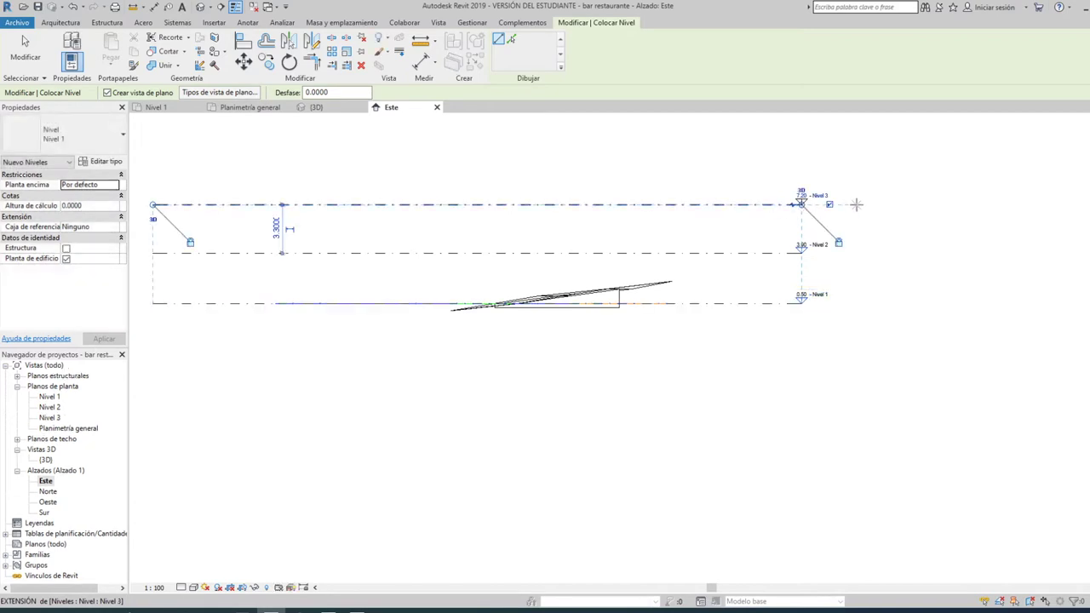
scroll(855, 204, "up", 2)
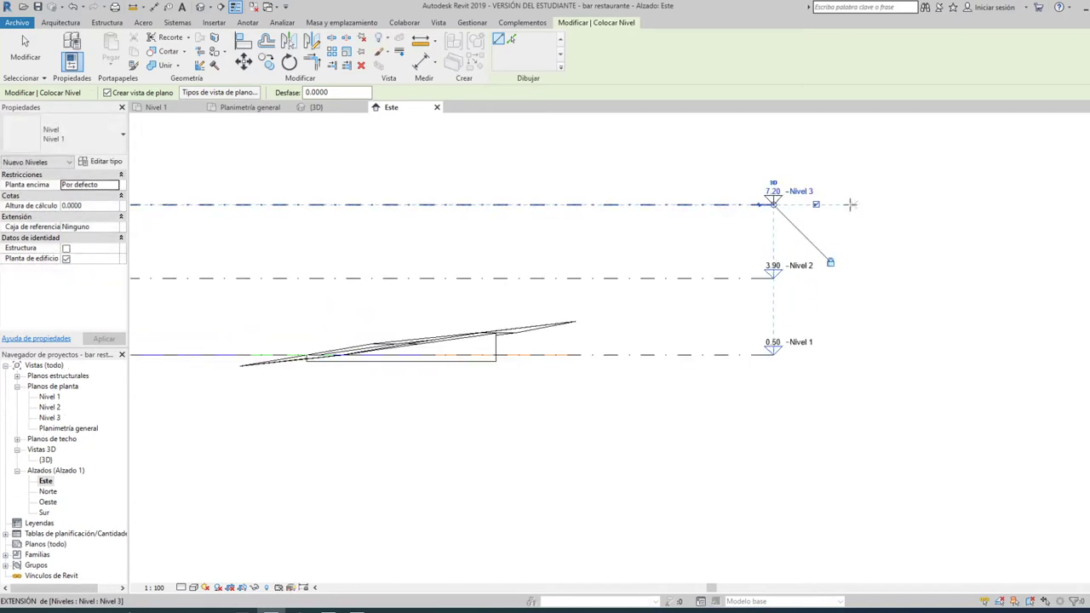
key("Escape")
key("Escape")
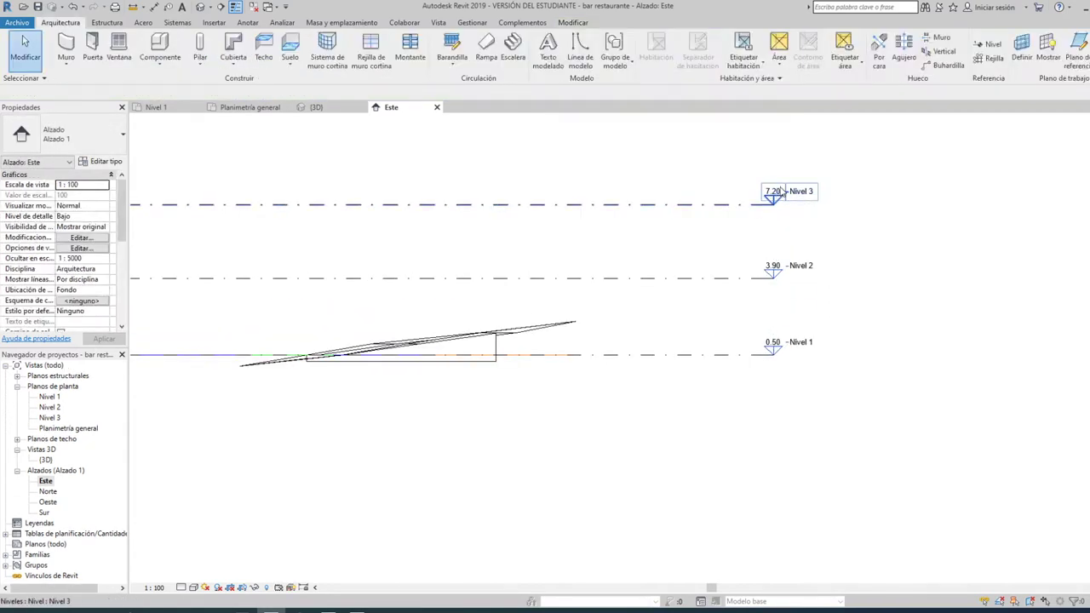
Set the new Nivel 3's elevation to 4.60.
left_click(775, 193)
left_click(774, 190)
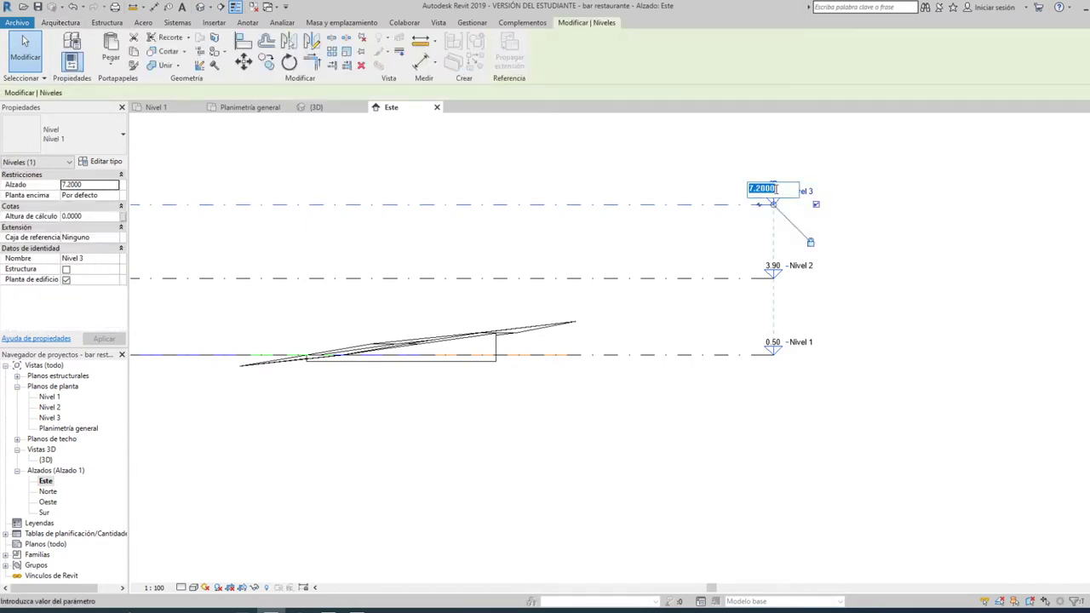
type("4.6")
key("Return")
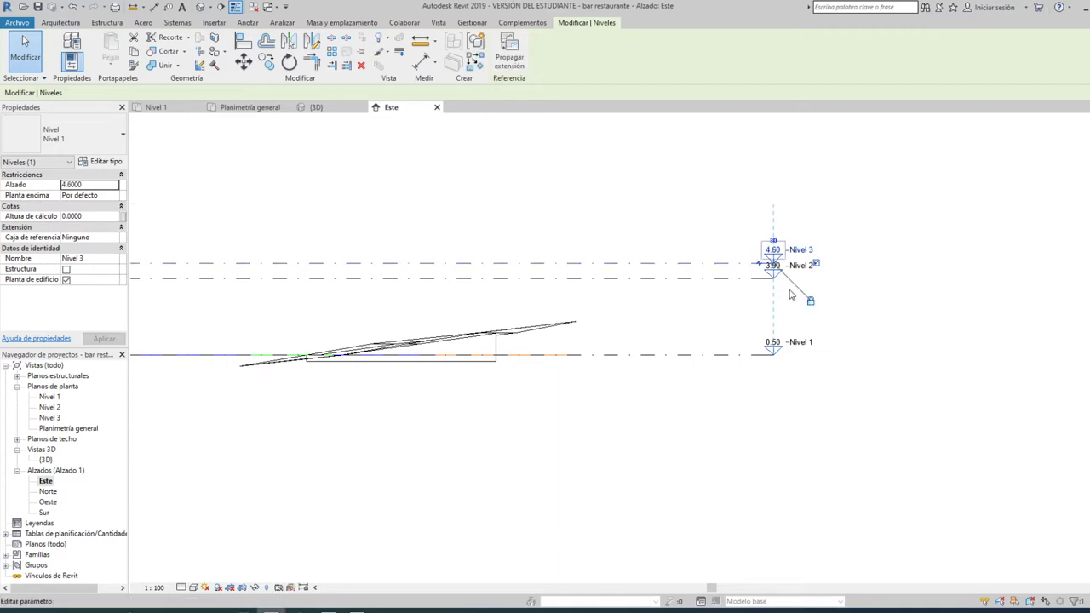
left_click(876, 408)
Drag both ends of the level lines inward to span only the building and terrain.
scroll(924, 378, "down", 1)
scroll(924, 378, "down", 1)
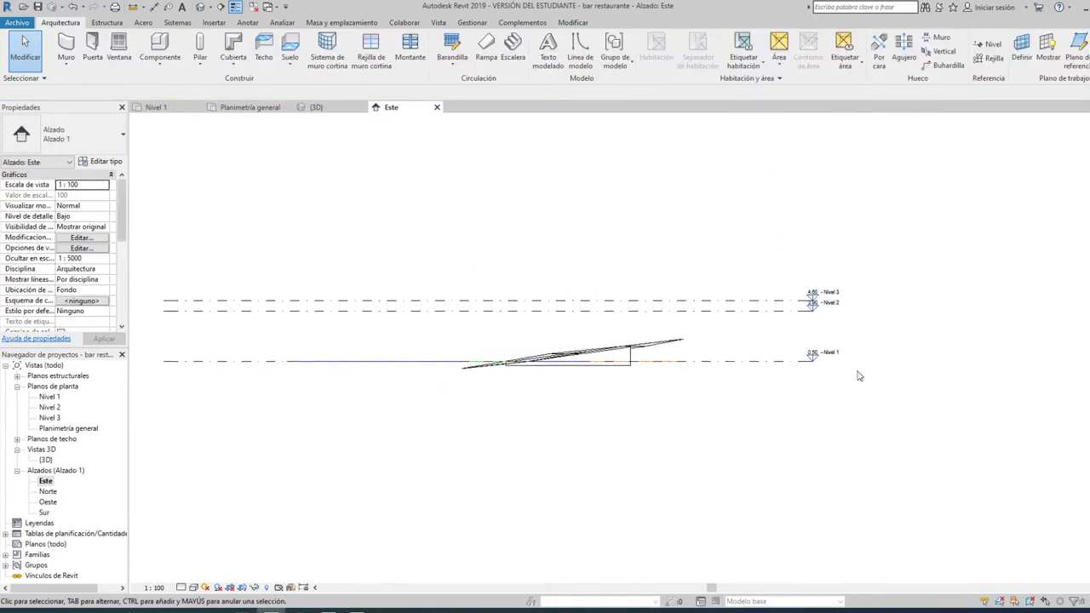
left_click(746, 317)
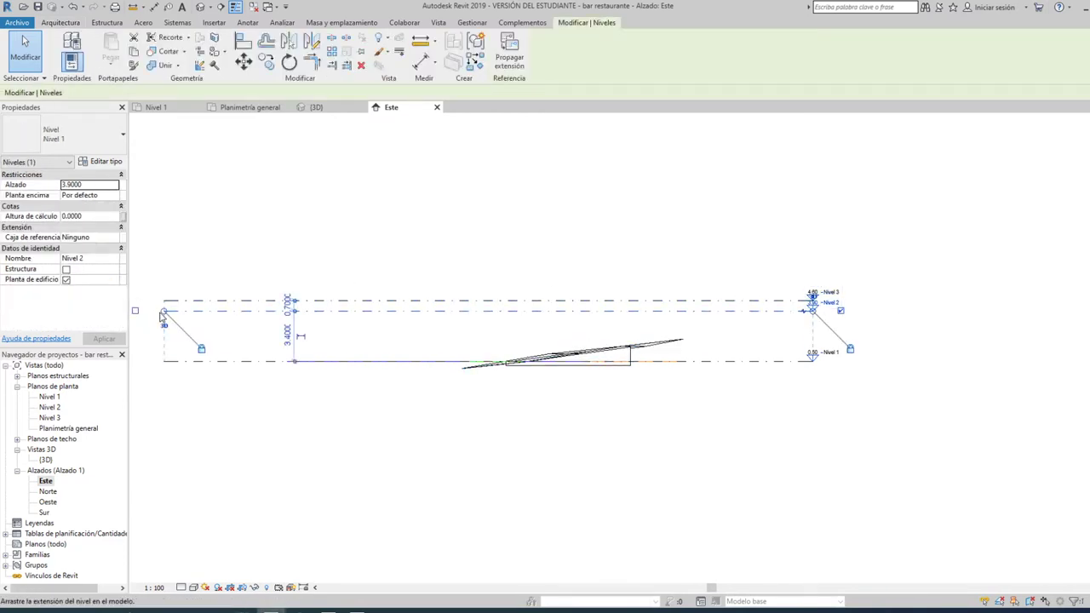
left_click_drag(167, 315, 355, 315)
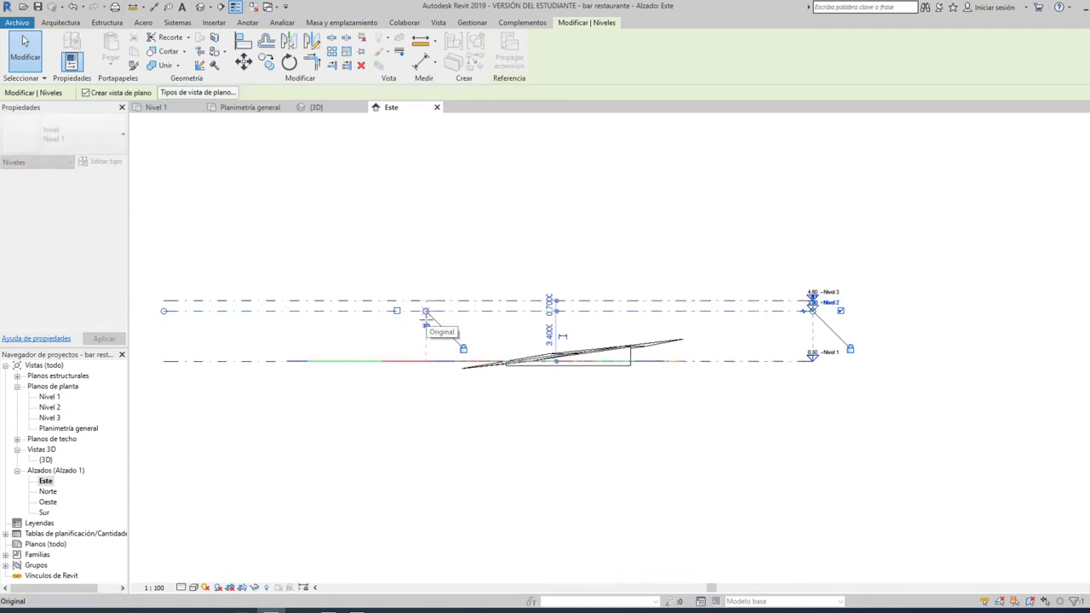
left_click_drag(355, 315, 426, 311)
scroll(796, 319, "up", 3)
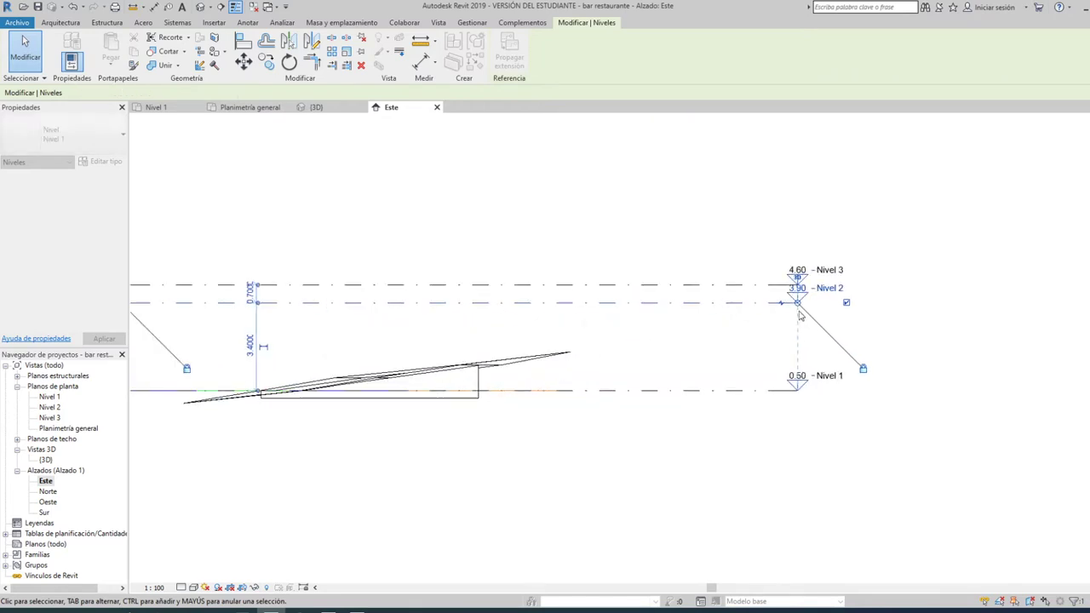
left_click_drag(800, 311, 628, 311, "ctrl")
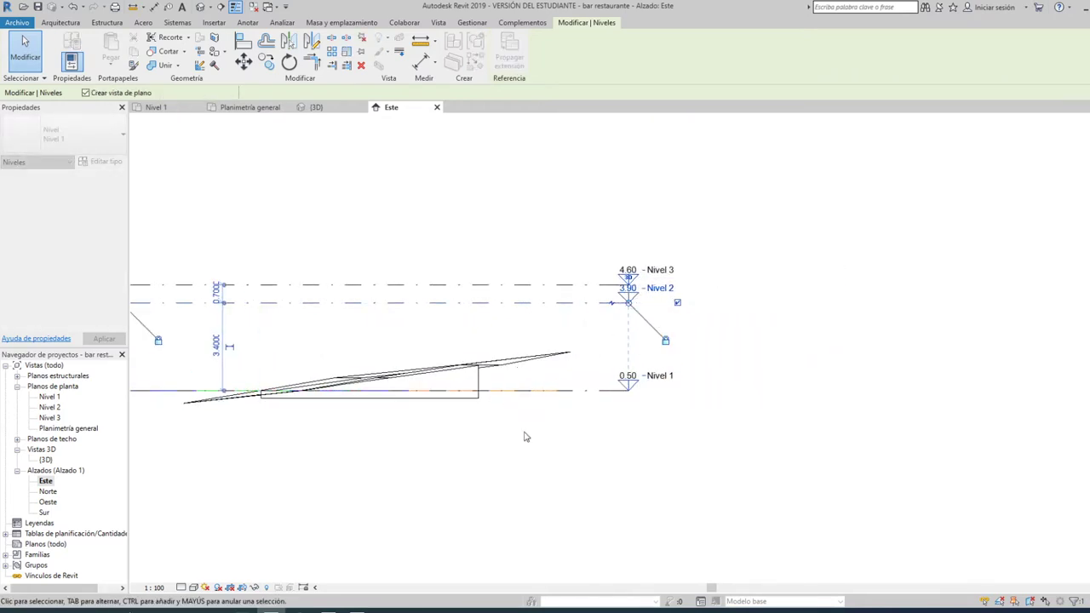
scroll(928, 430, "down", 1)
middle_click_drag(517, 449, 572, 451)
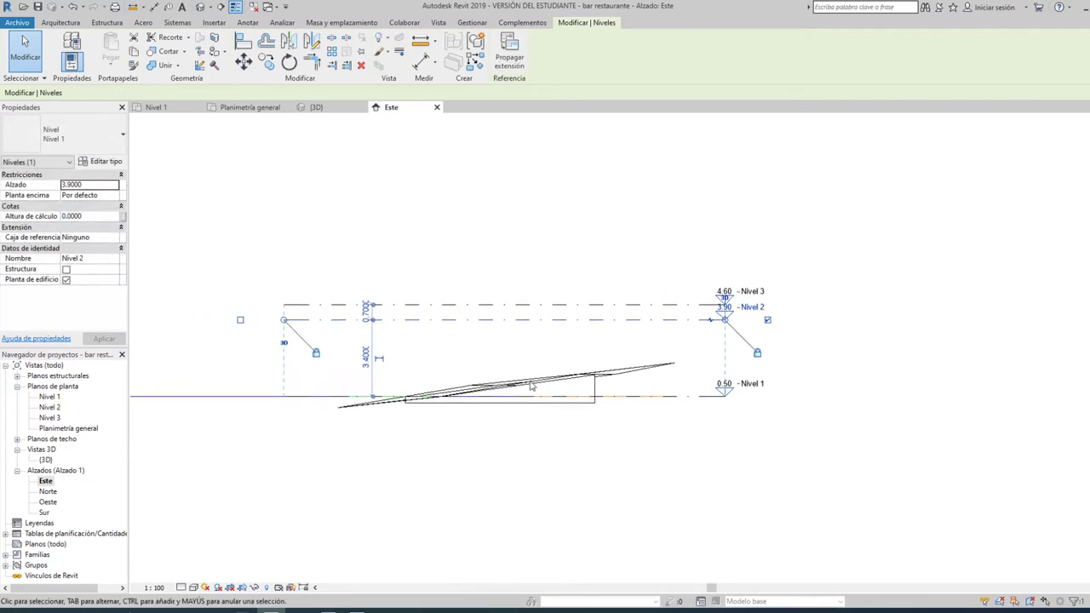
left_click(645, 259)
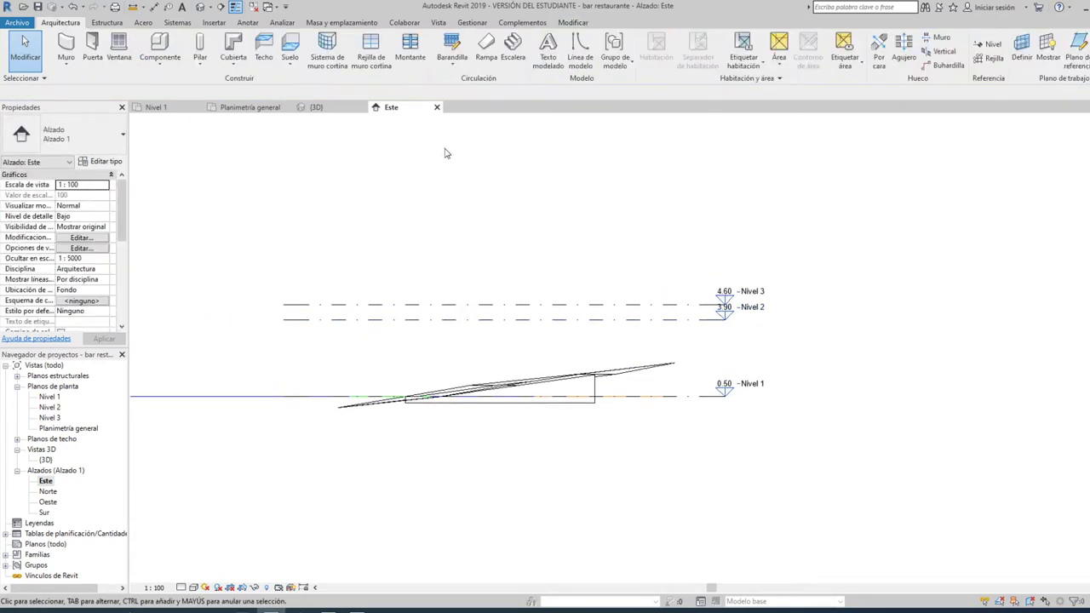
Draw a new level, Nivel 4, and set its elevation to 6.45.
left_click(978, 48)
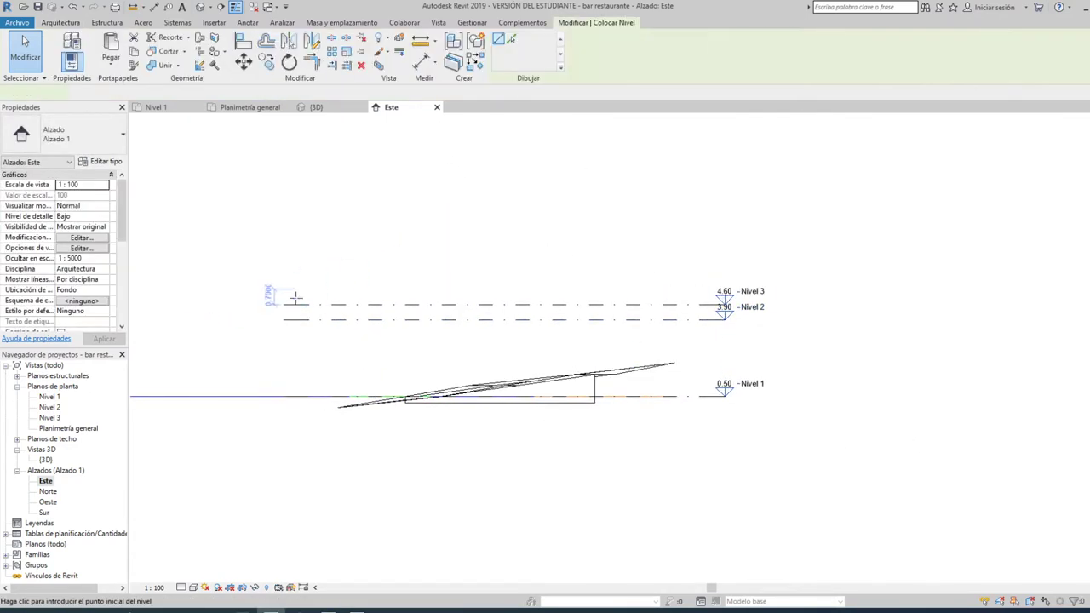
left_click(283, 242)
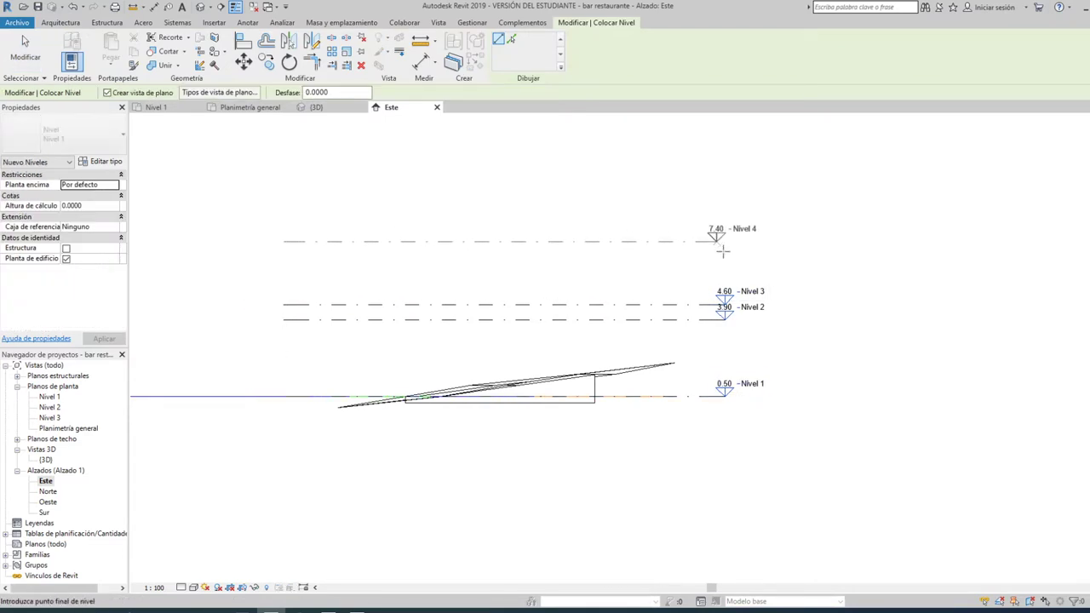
left_click(724, 242)
key("Escape")
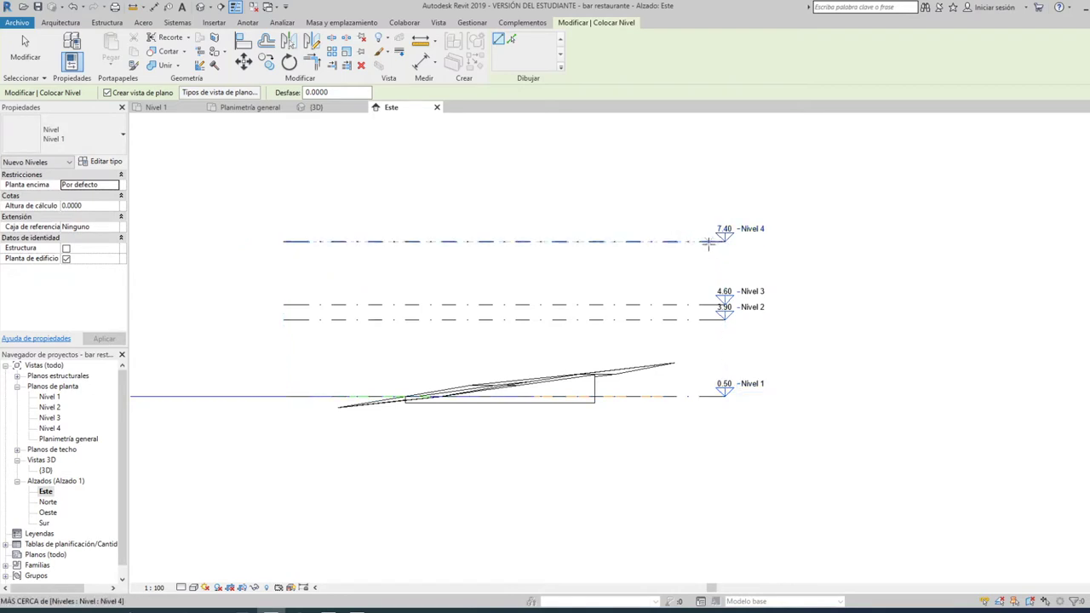
key("Escape")
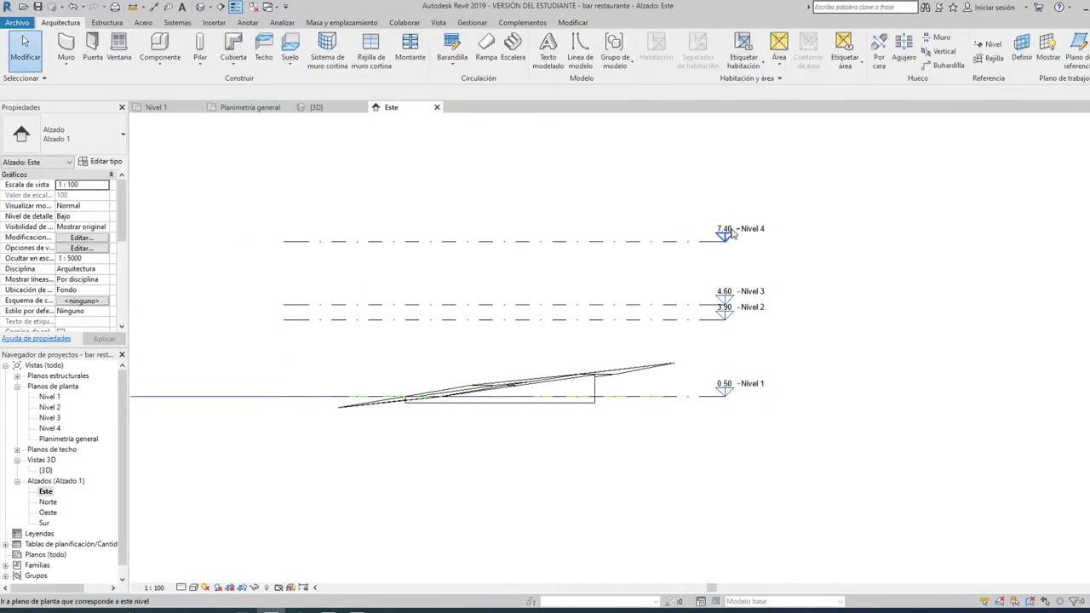
left_click(725, 238)
left_click(725, 230)
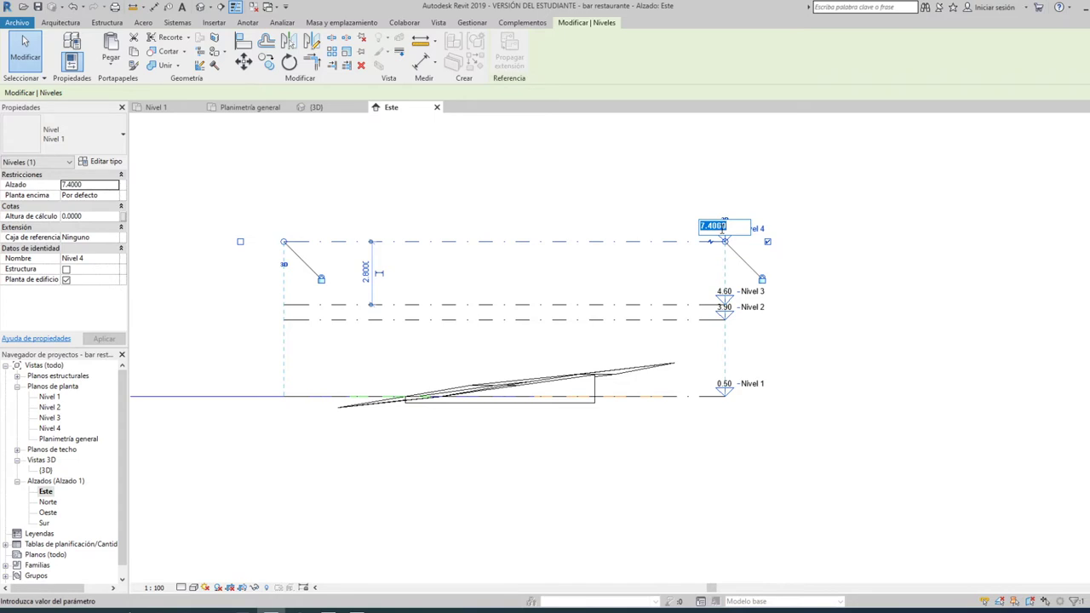
type("6.45")
key("Return")
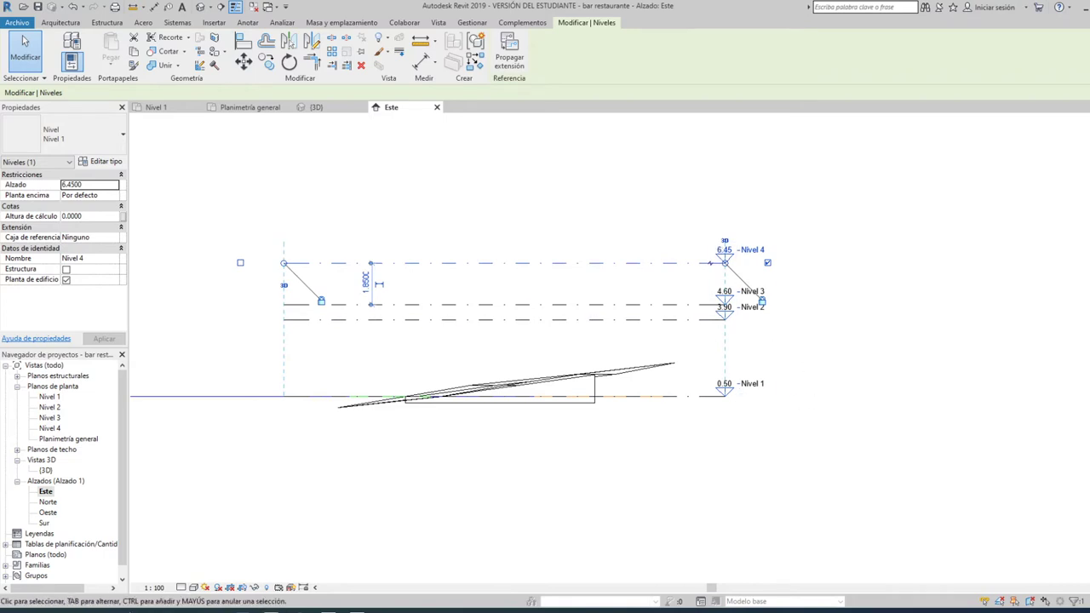
Bring up the AutoCAD section and pan to the +6.45 level to check it.
key("alt+Tab")
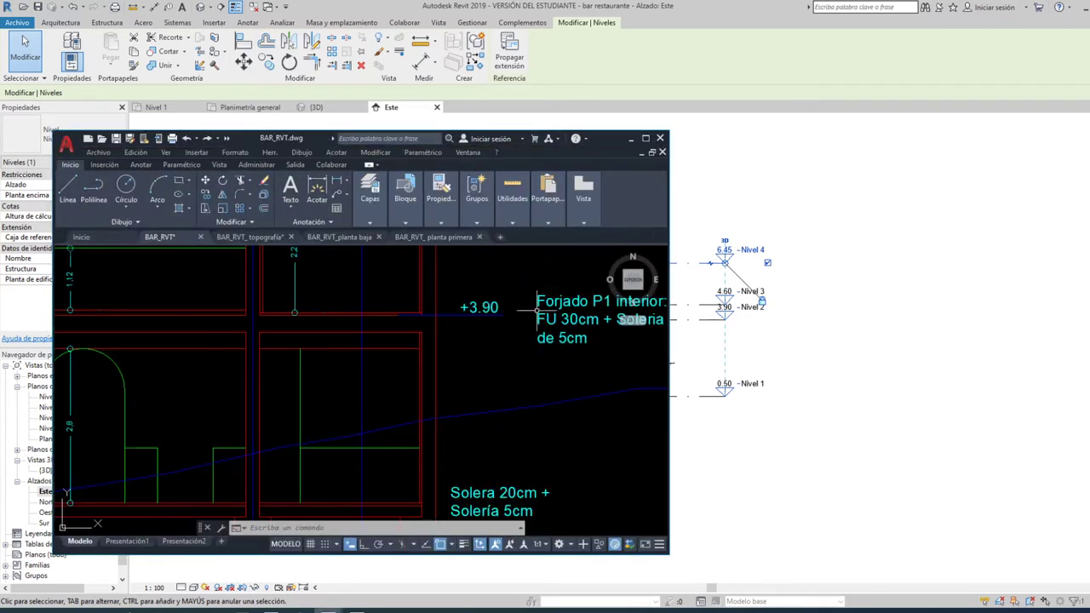
scroll(535, 337, "down", 3)
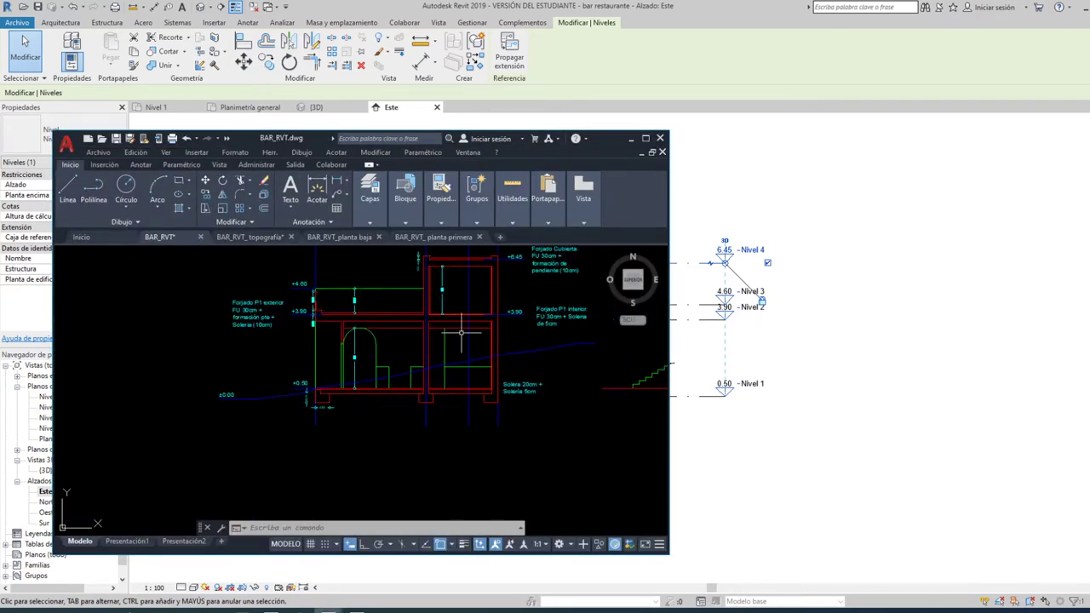
scroll(326, 373, "up", 2)
scroll(322, 321, "up", 2)
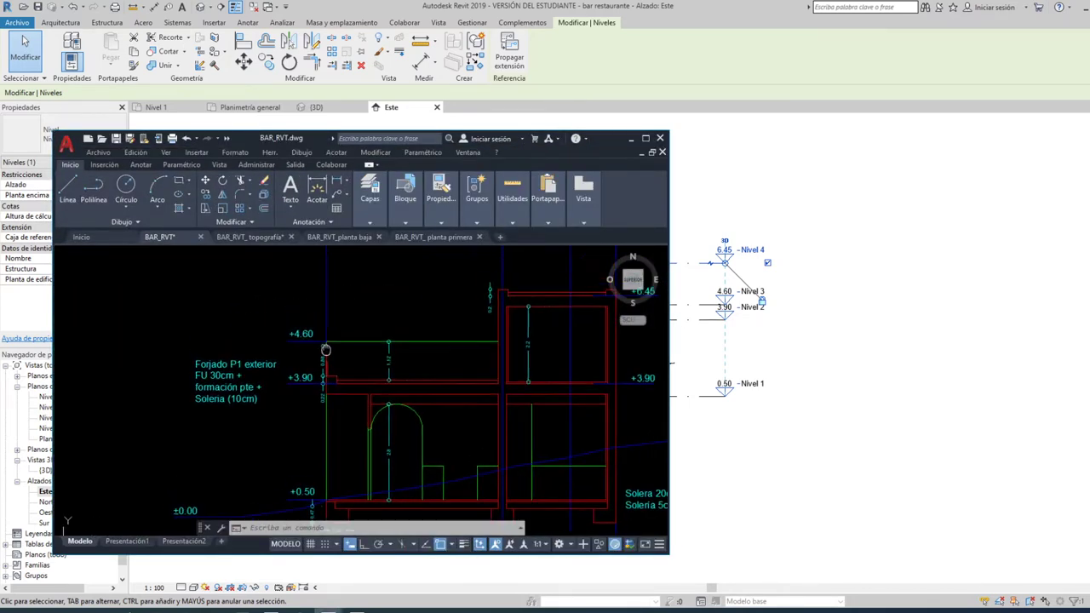
middle_click_drag(323, 321, 240, 386)
mouse_move(583, 191)
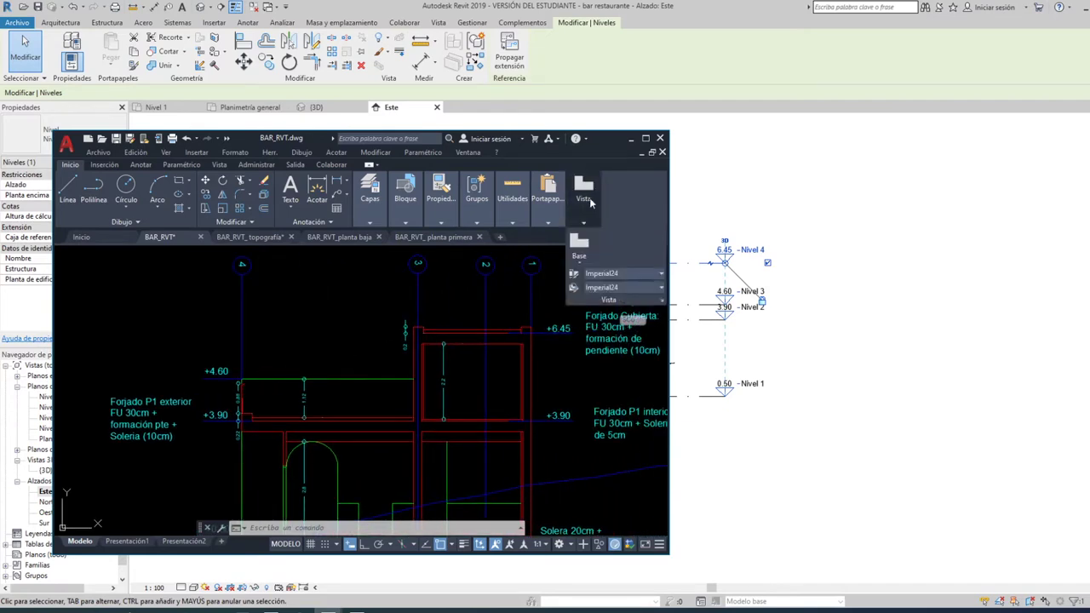
Back in the Este elevation, add an elbow to Nivel 3's 4.60 head, clear of Nivel 2.
left_click(630, 138)
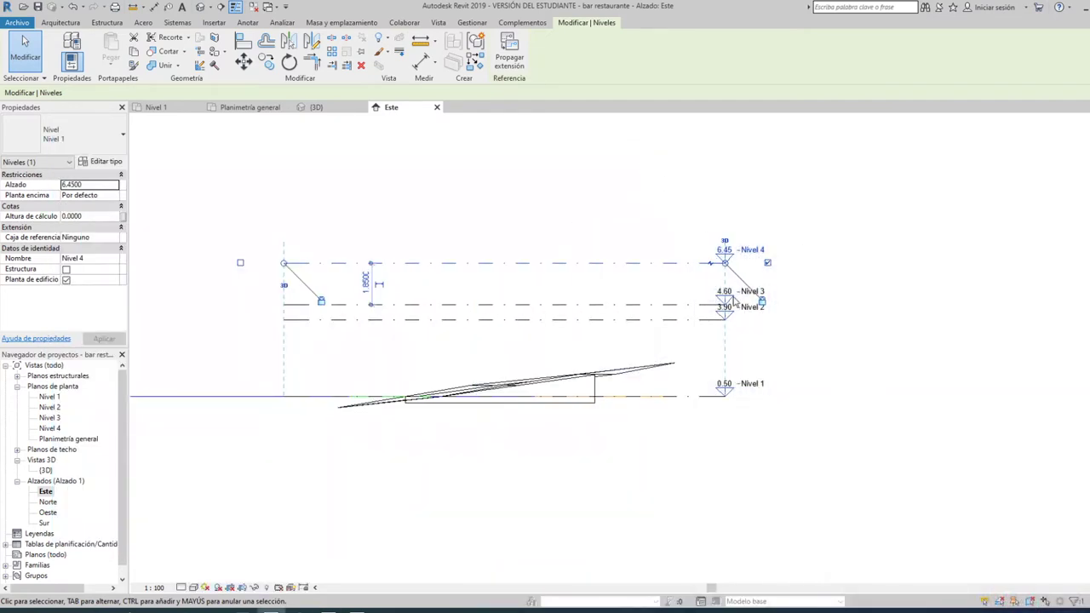
scroll(728, 310, "up", 2)
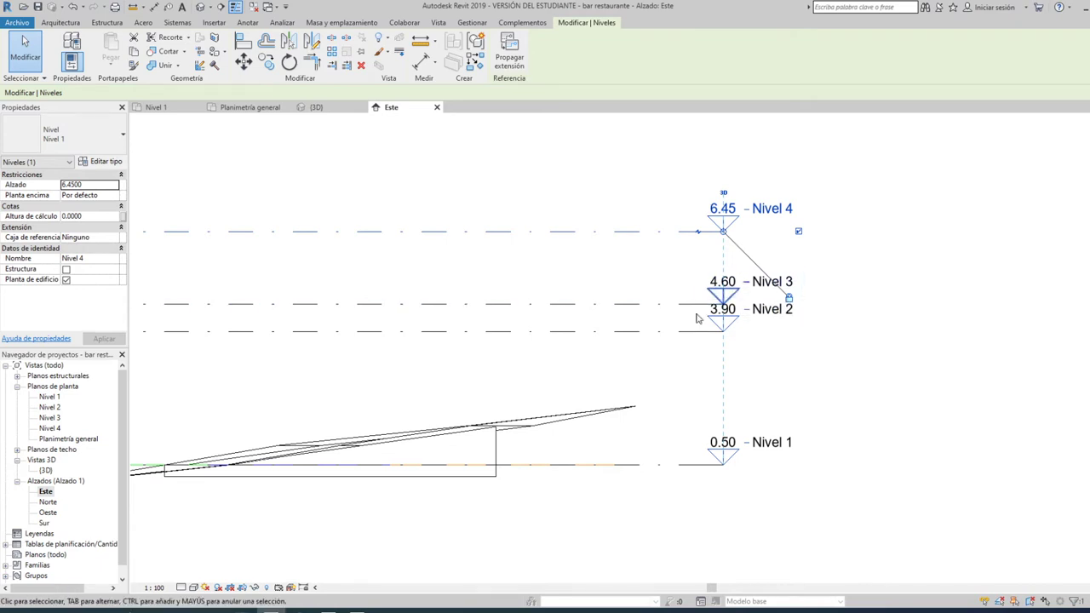
left_click(645, 305)
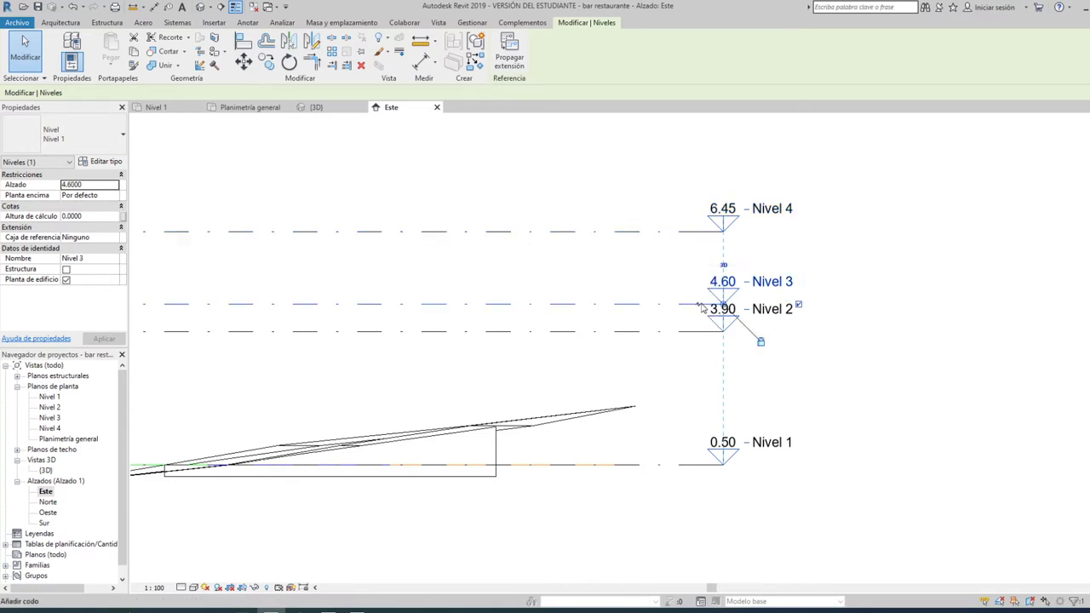
scroll(698, 308, "up", 1)
scroll(701, 310, "up", 2)
scroll(694, 310, "down", 1)
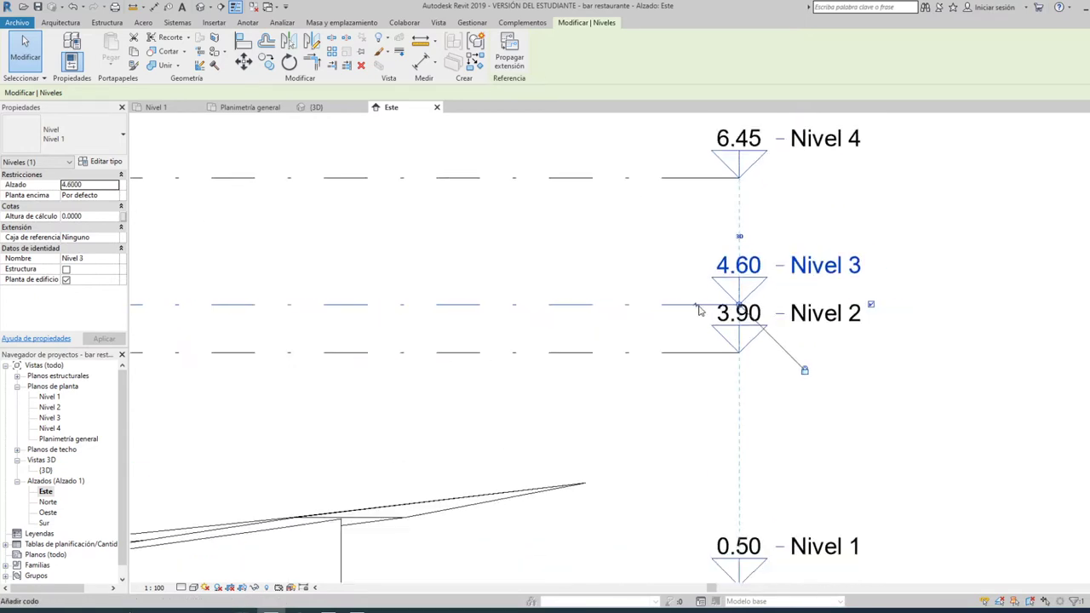
scroll(697, 308, "down", 1)
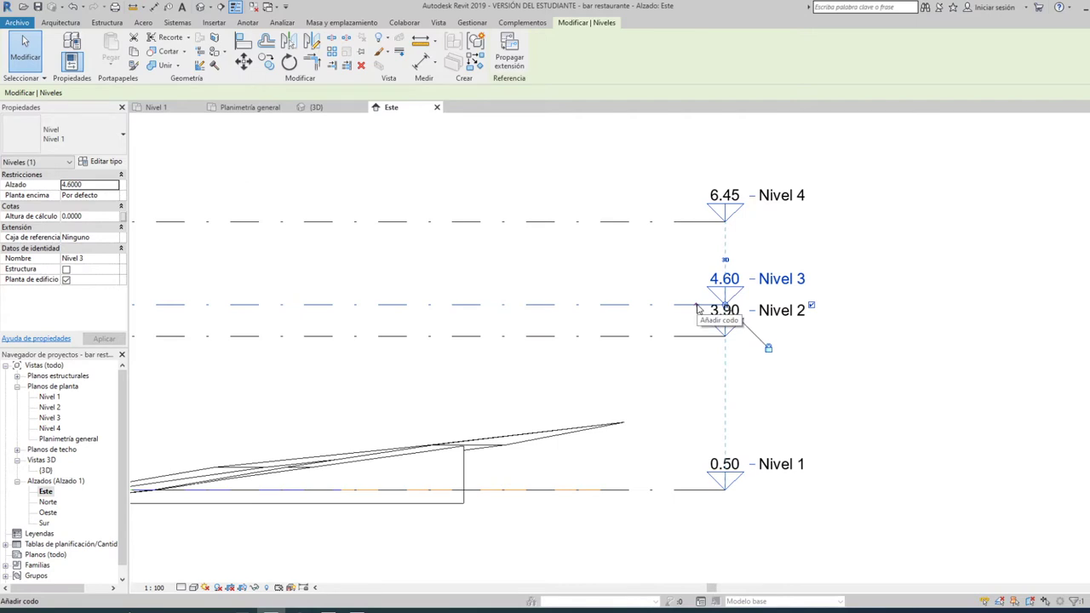
mouse_move(696, 309)
left_mouse_down()
mouse_move(695, 335)
mouse_move(707, 239)
mouse_move(703, 276)
left_mouse_up()
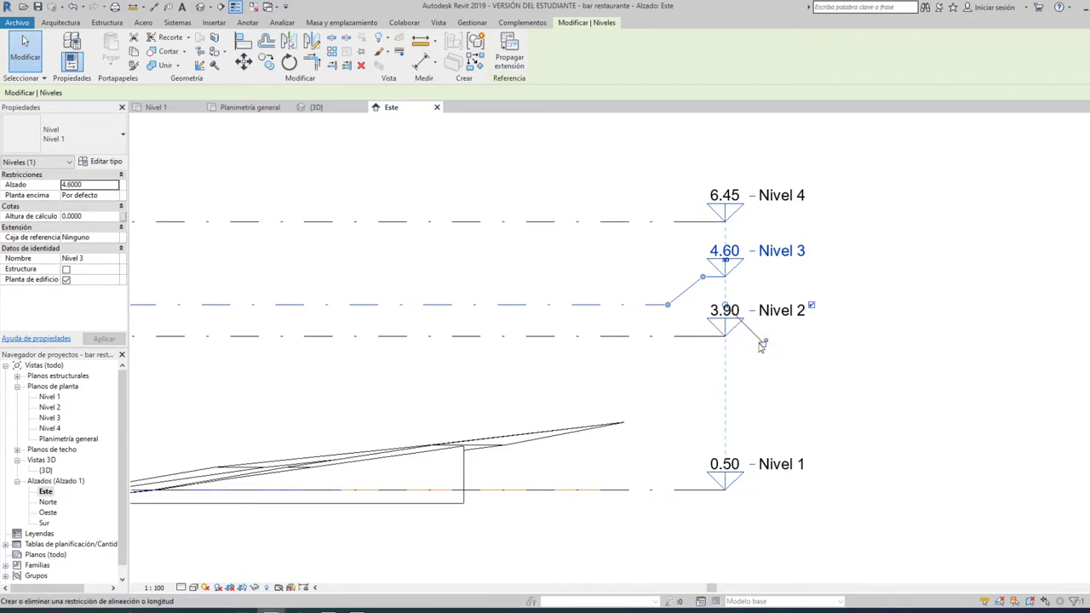
left_click(832, 372)
scroll(904, 358, "down", 1)
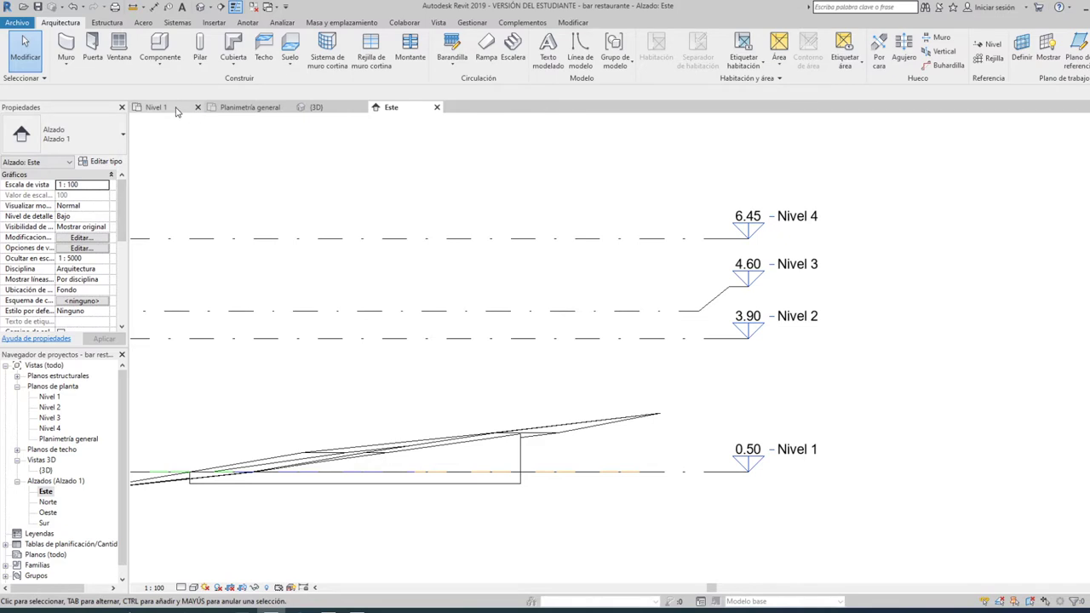
Close Planimetría general and view the Nivel 1 plan with gridlines A–E and 1–4.
left_click(243, 110)
left_click(288, 108)
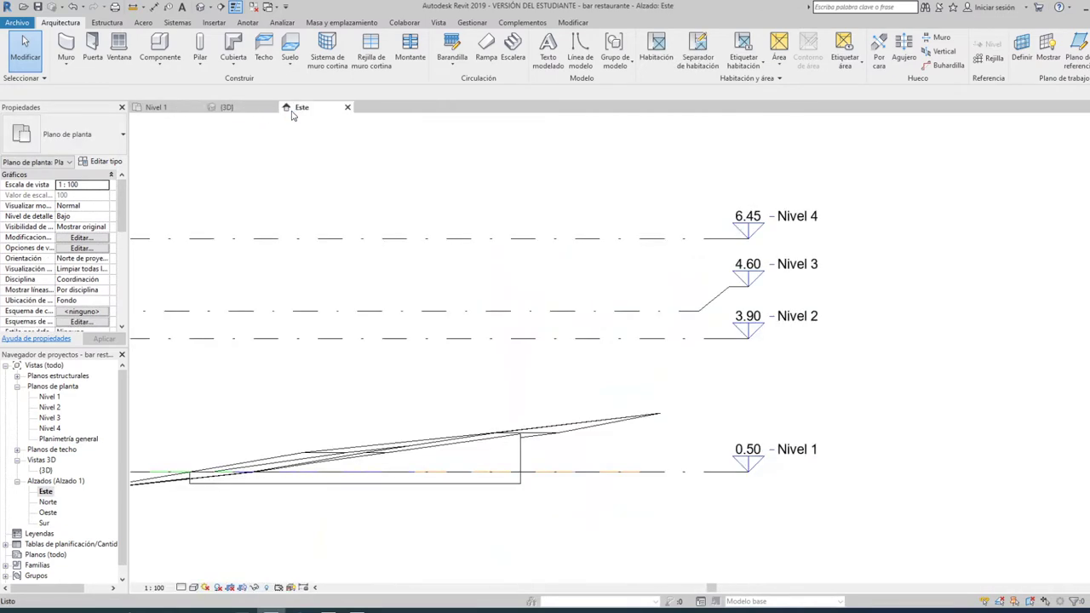
left_click(167, 111)
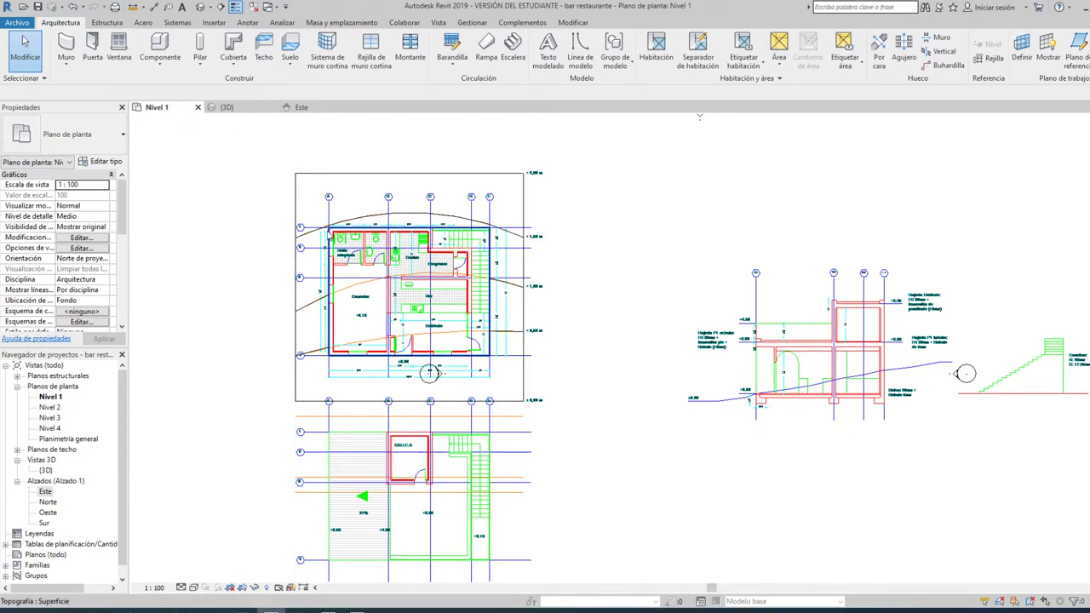
scroll(303, 234, "up", 3)
scroll(298, 235, "up", 2)
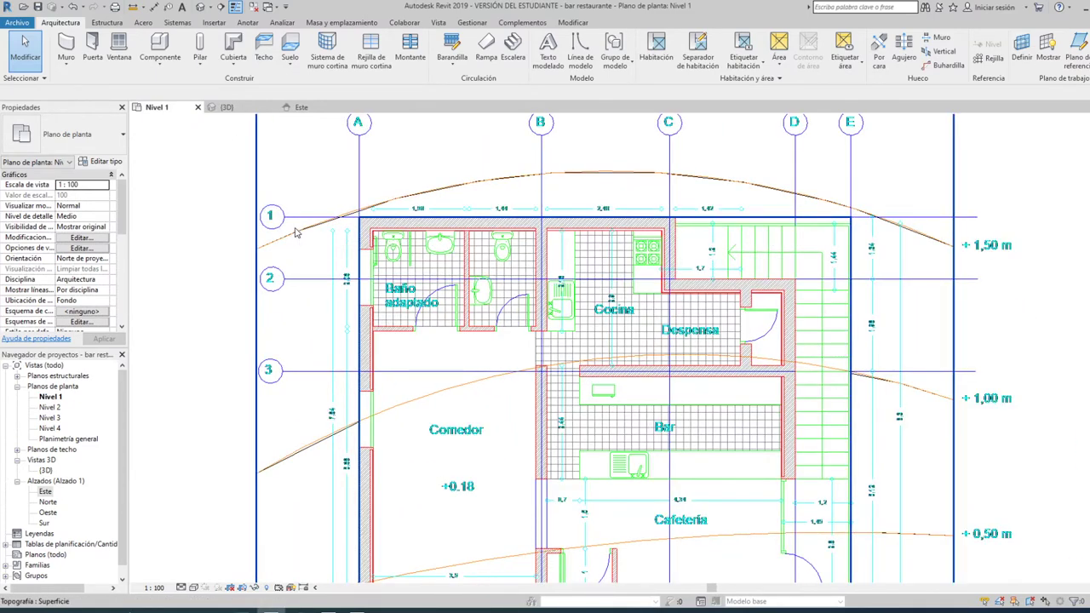
scroll(315, 220, "up", 1)
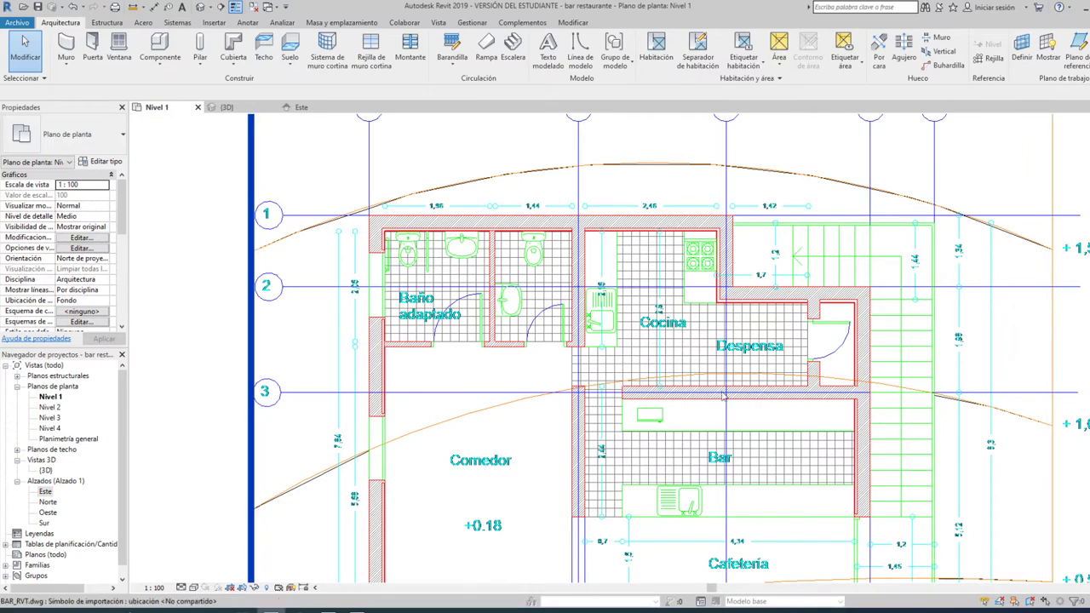
scroll(695, 334, "down", 1)
scroll(694, 334, "down", 1)
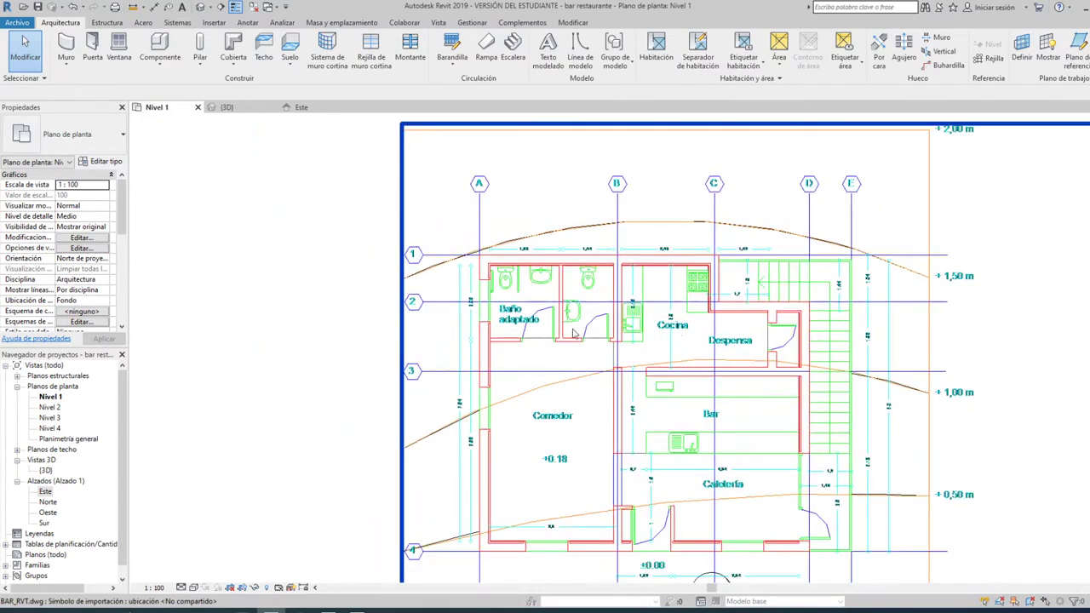
scroll(360, 234, "down", 1)
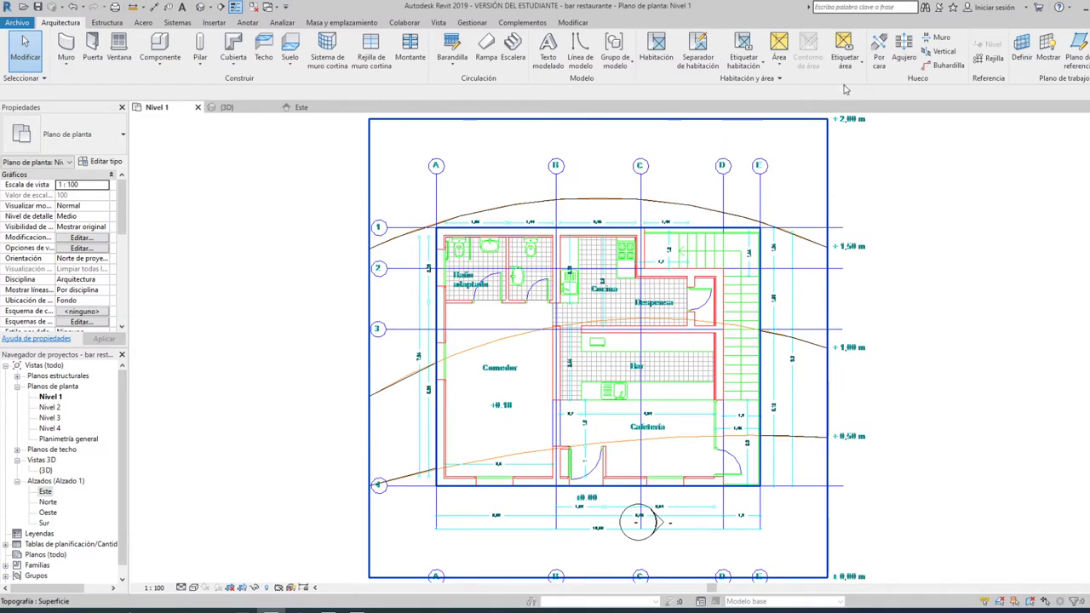
Trace grids 1–4 right-to-left over the horizontal axes, then one vertical grid along axis A.
left_click(993, 60)
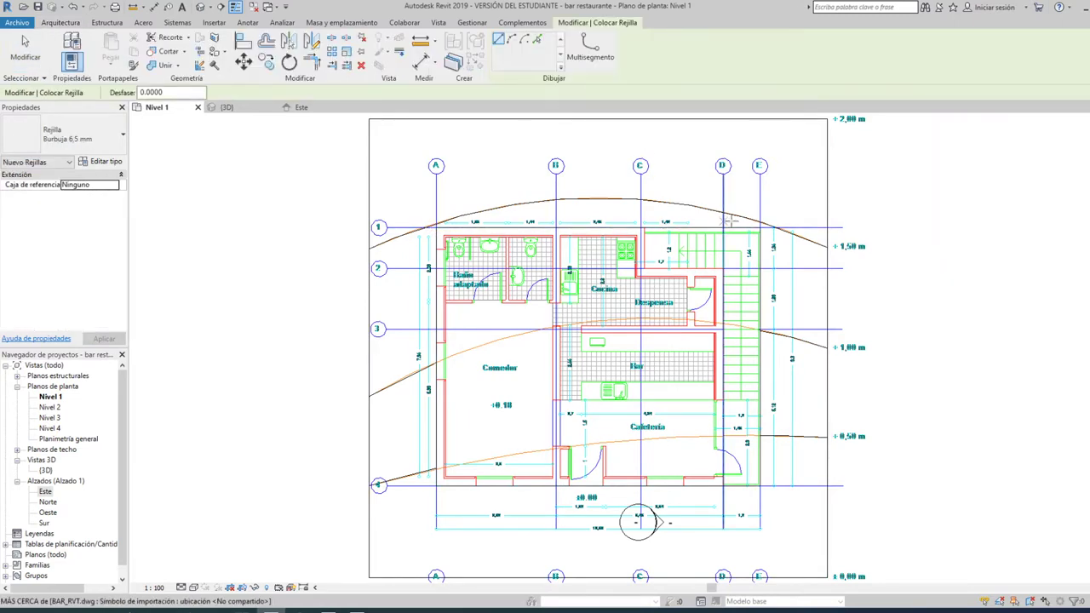
left_click(843, 226)
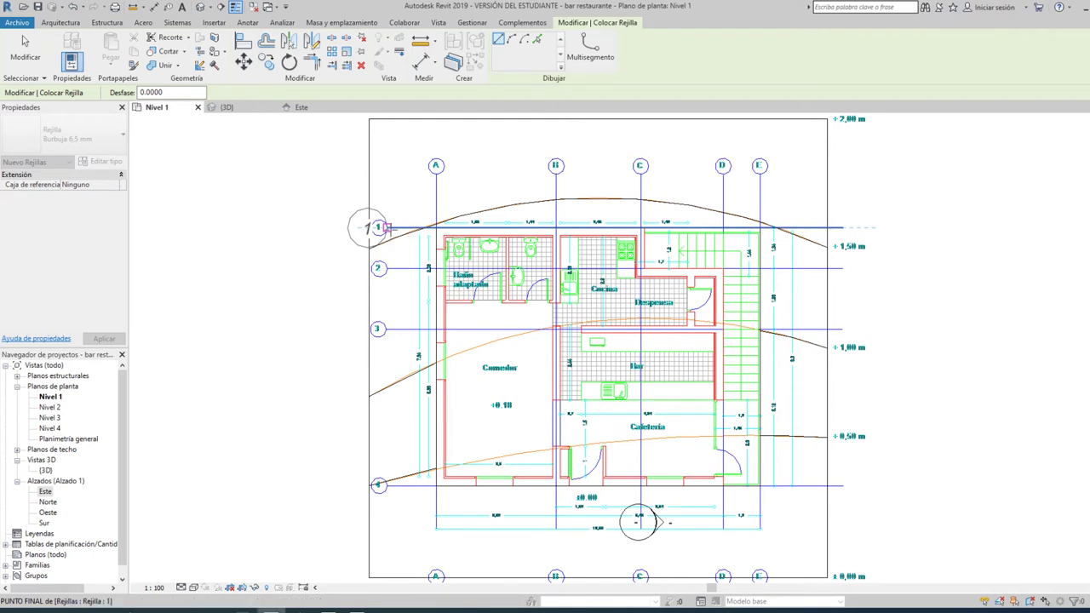
left_click(388, 227)
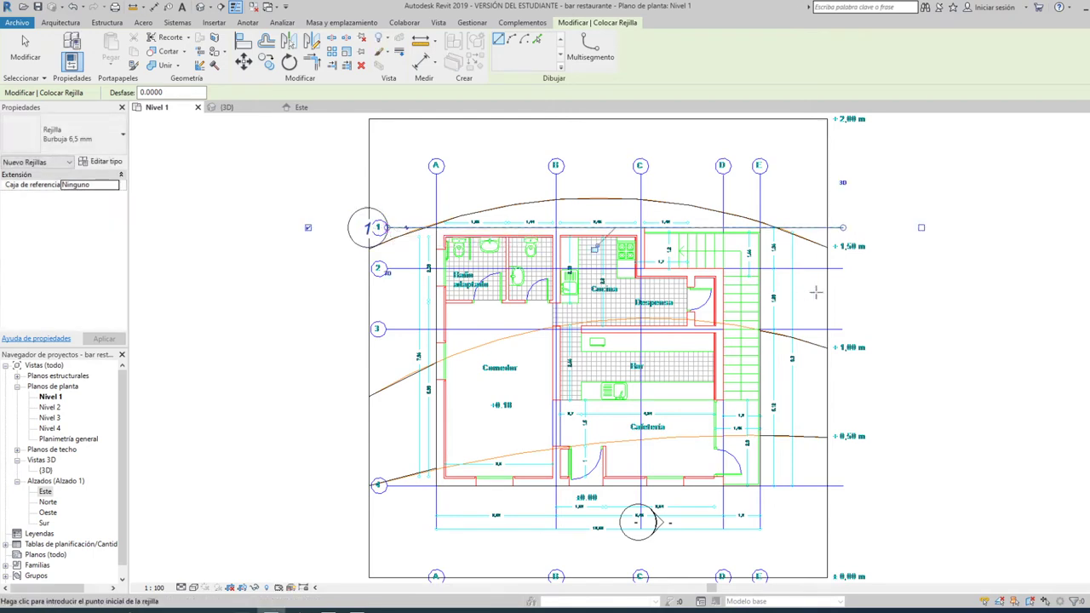
left_click(843, 268)
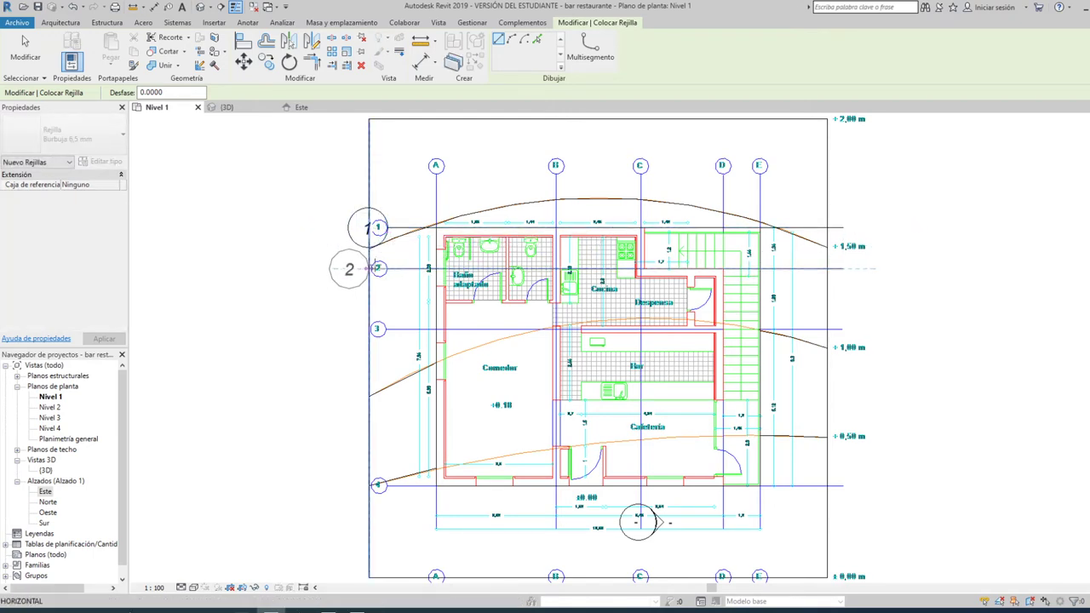
left_click(388, 268)
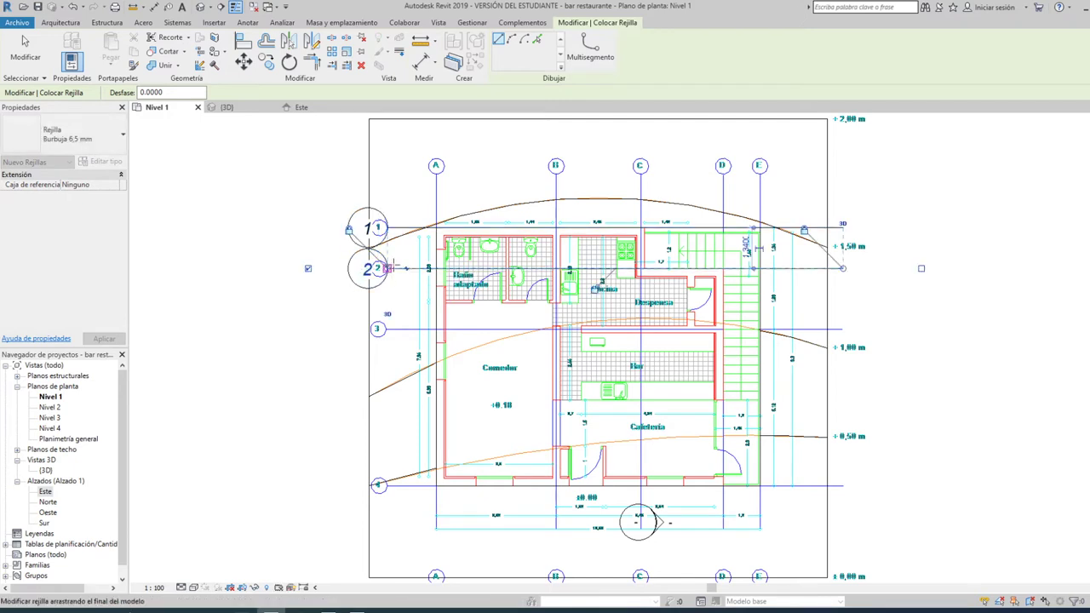
left_click(841, 329)
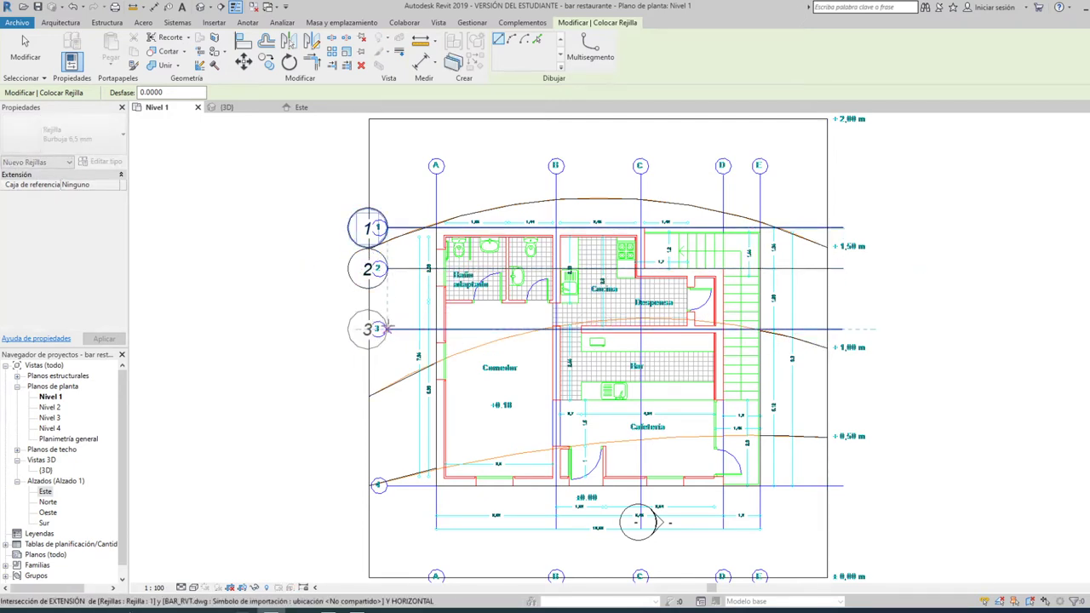
left_click(387, 329)
left_click(843, 485)
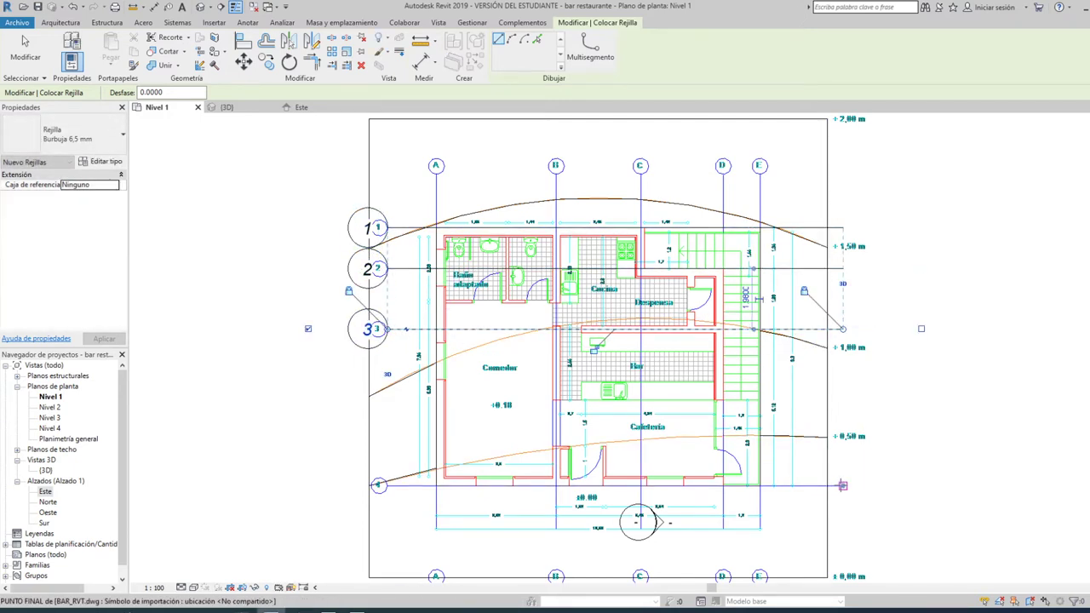
left_click(387, 486)
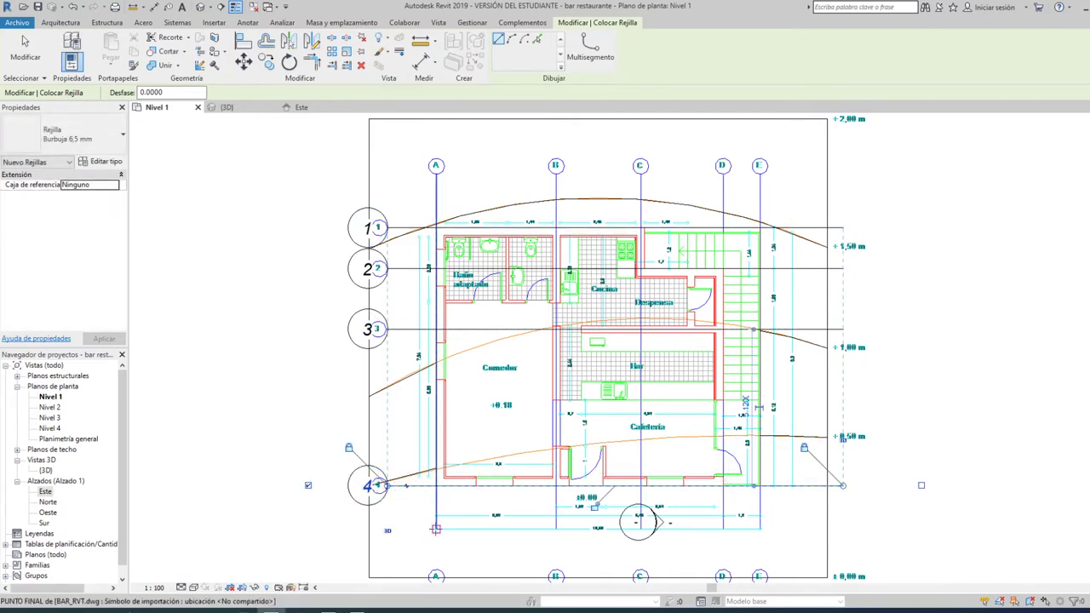
left_click(436, 528)
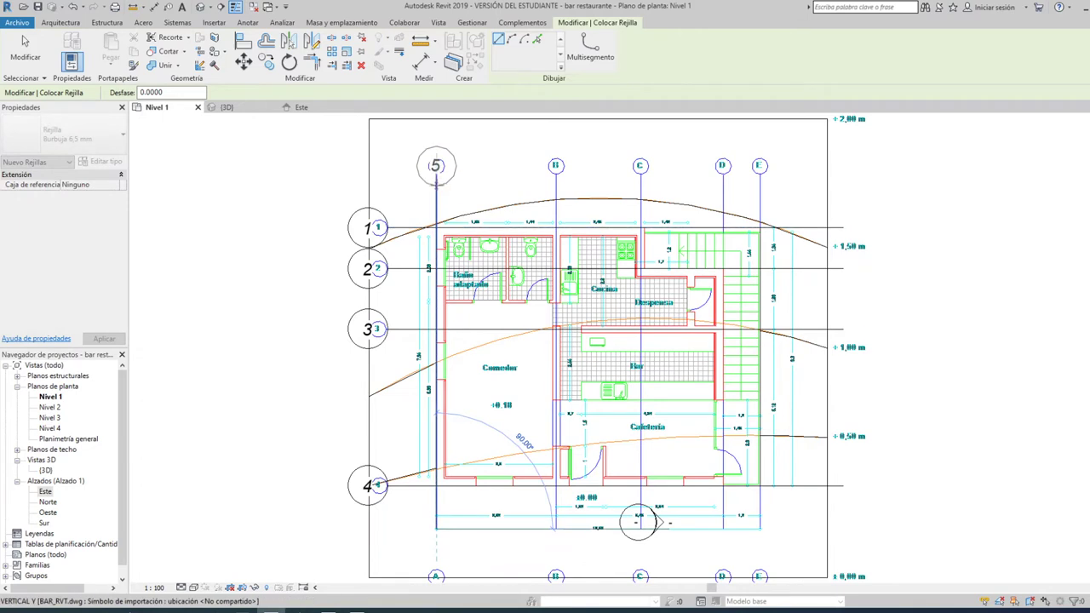
left_click(436, 173)
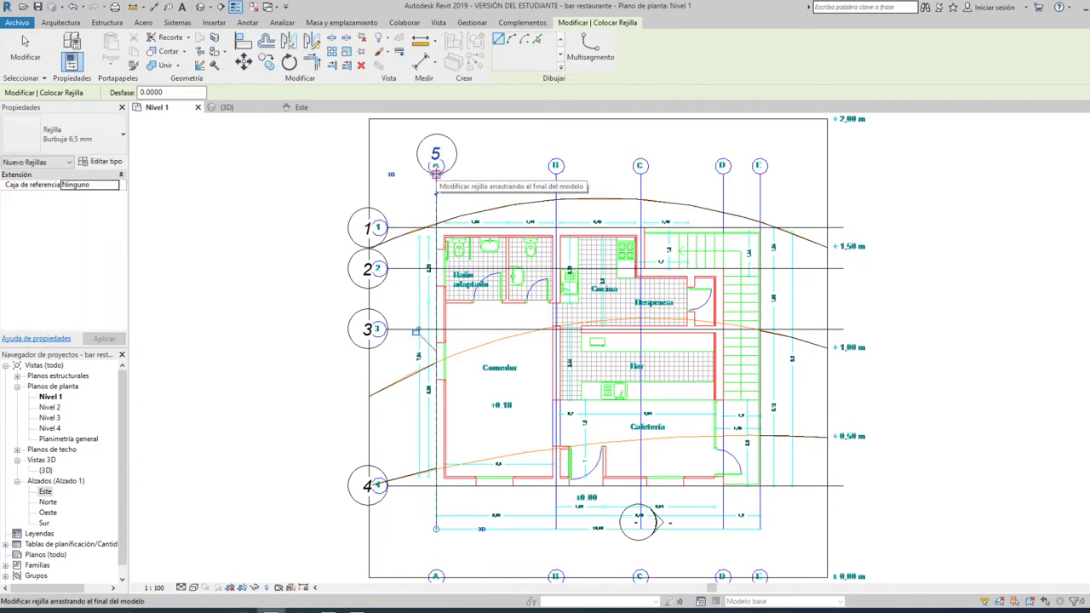
Rename vertical grid 5 to A.
key("Escape")
key("Escape")
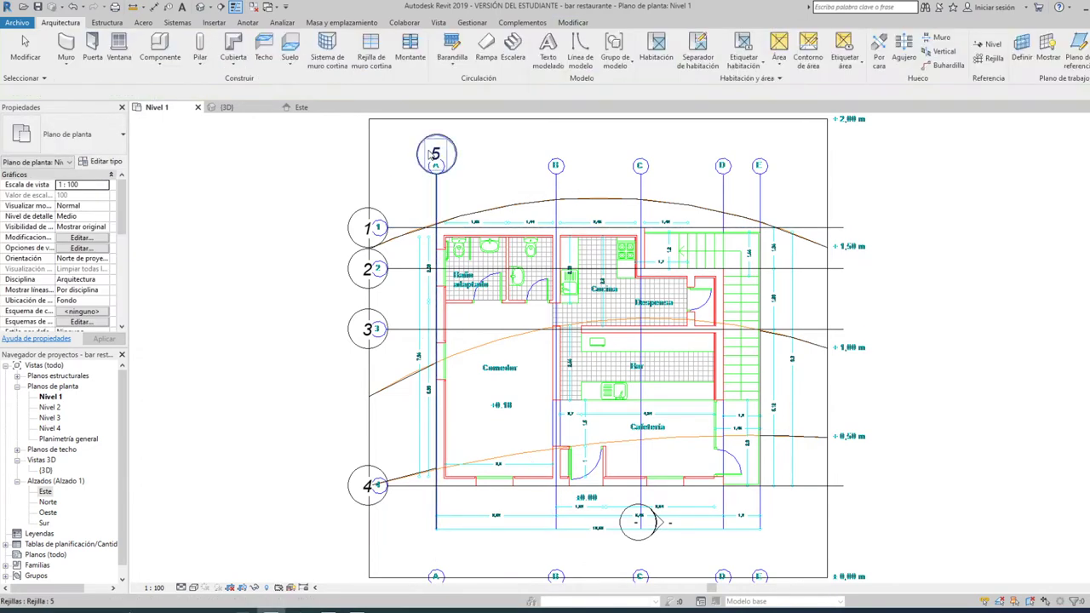
left_click(435, 155)
left_click(436, 153)
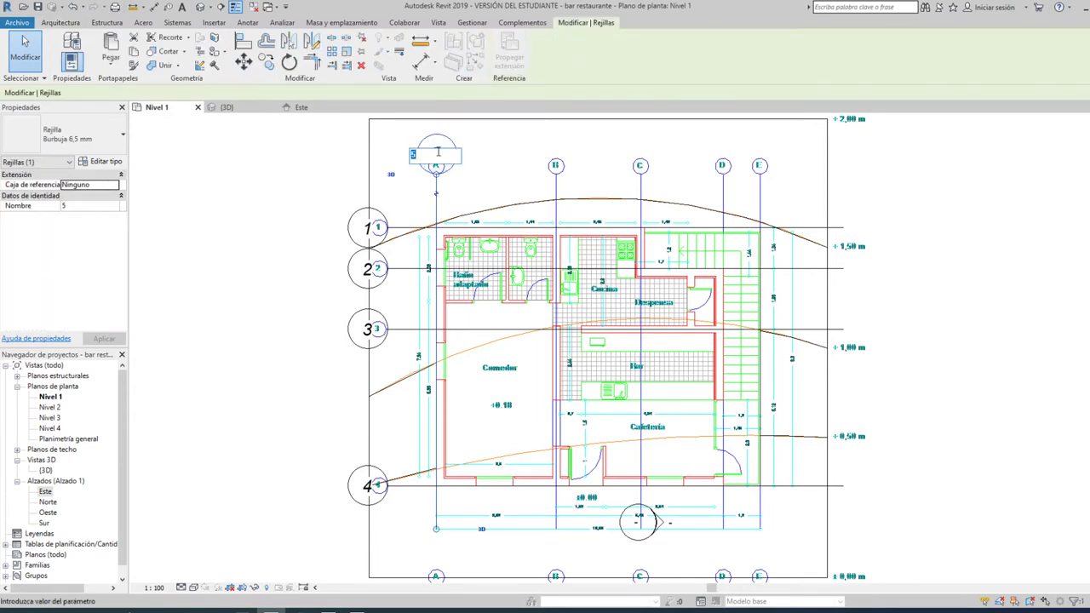
type("A")
key("Return")
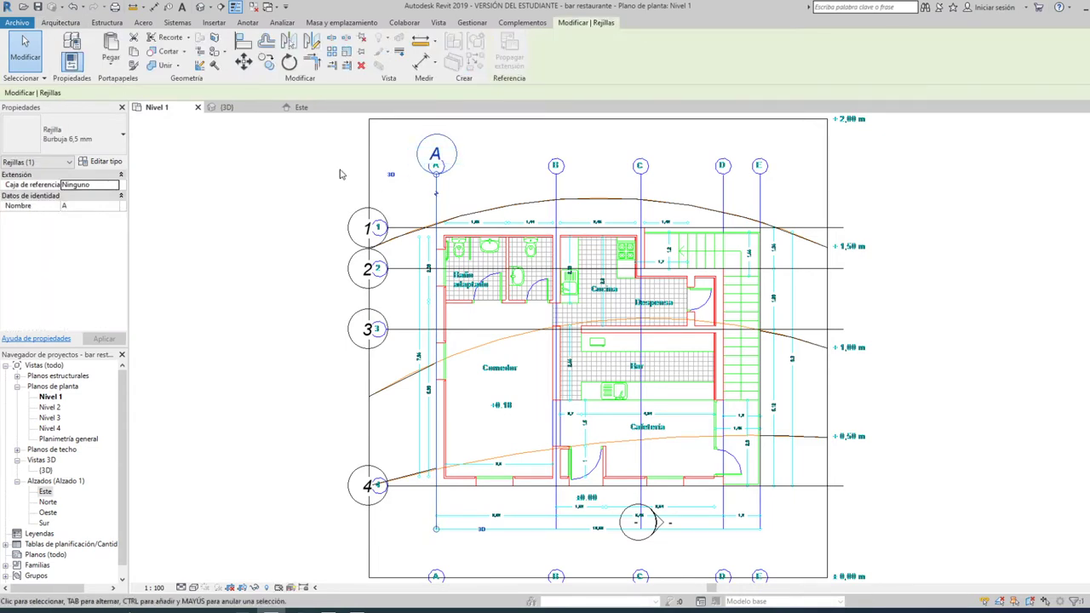
Draw vertical grids B, C, D and E bottom-to-top over the plan's column axes.
left_click(61, 22)
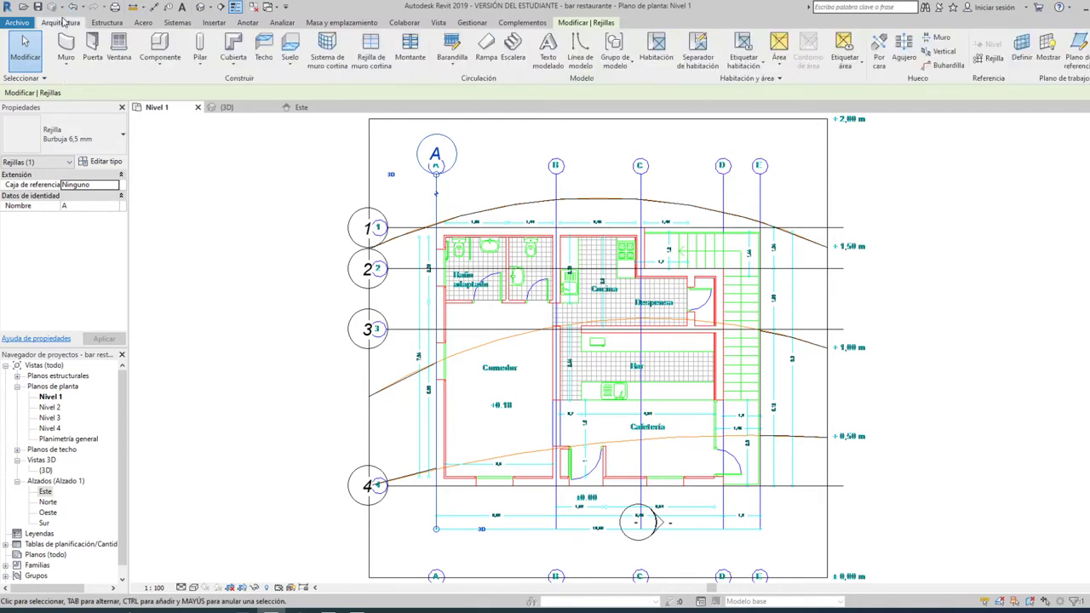
left_click(992, 60)
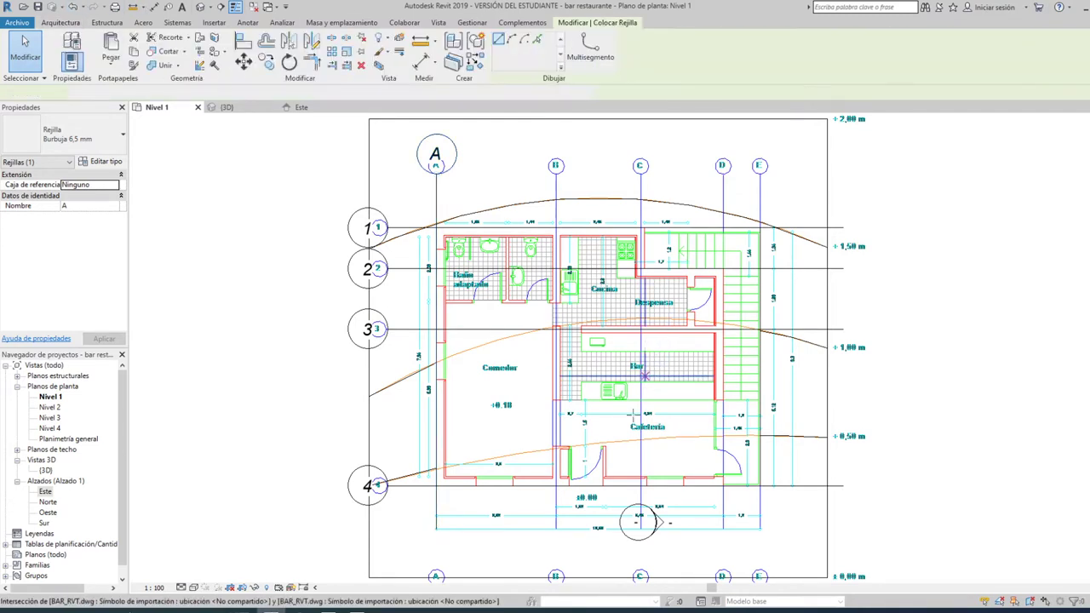
left_click(557, 529)
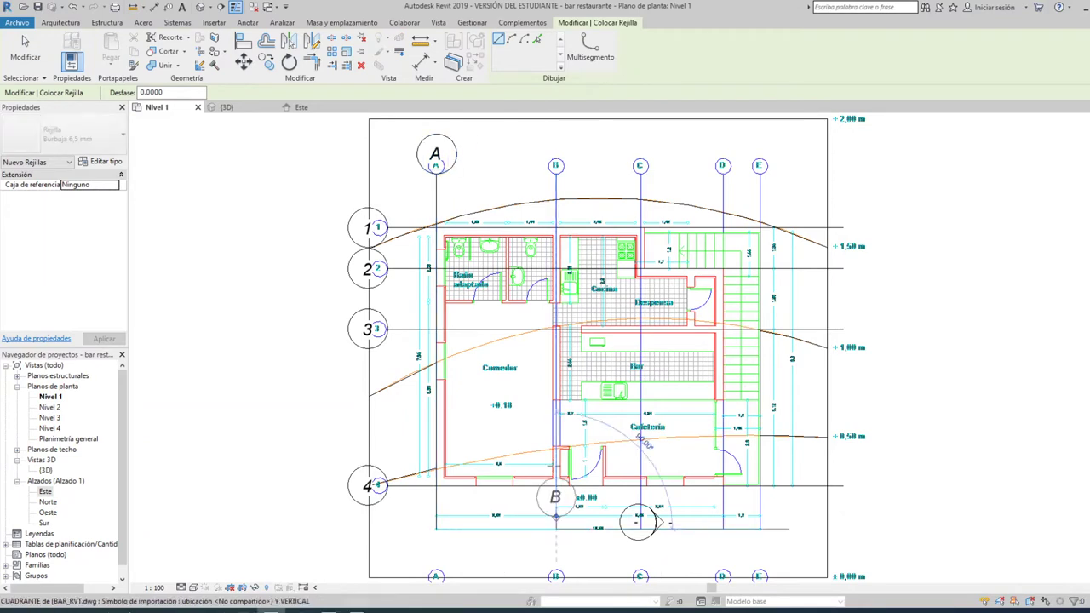
left_click(556, 173)
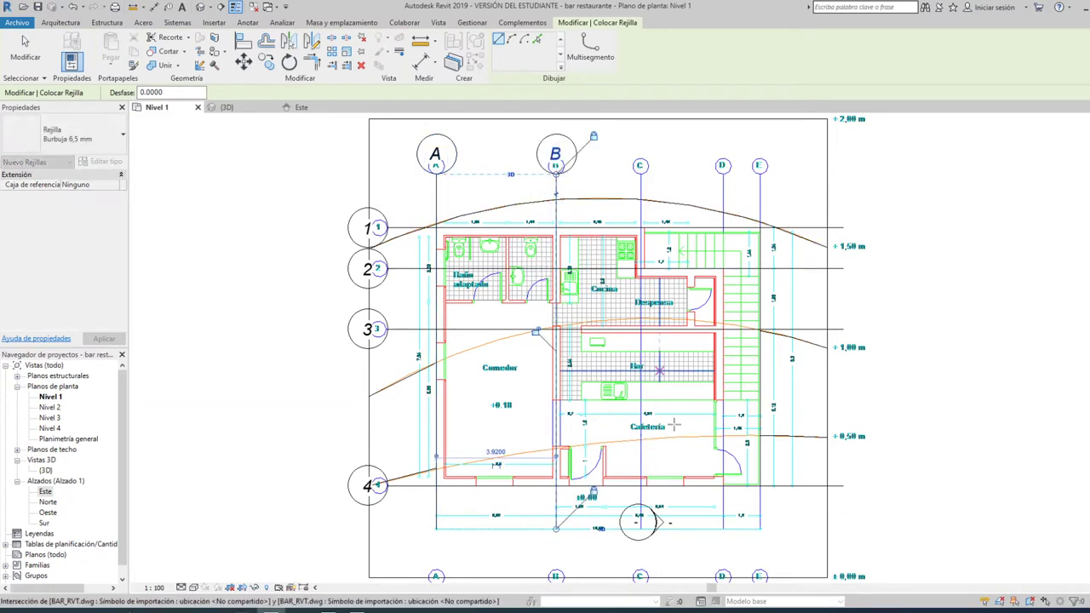
left_click(639, 529)
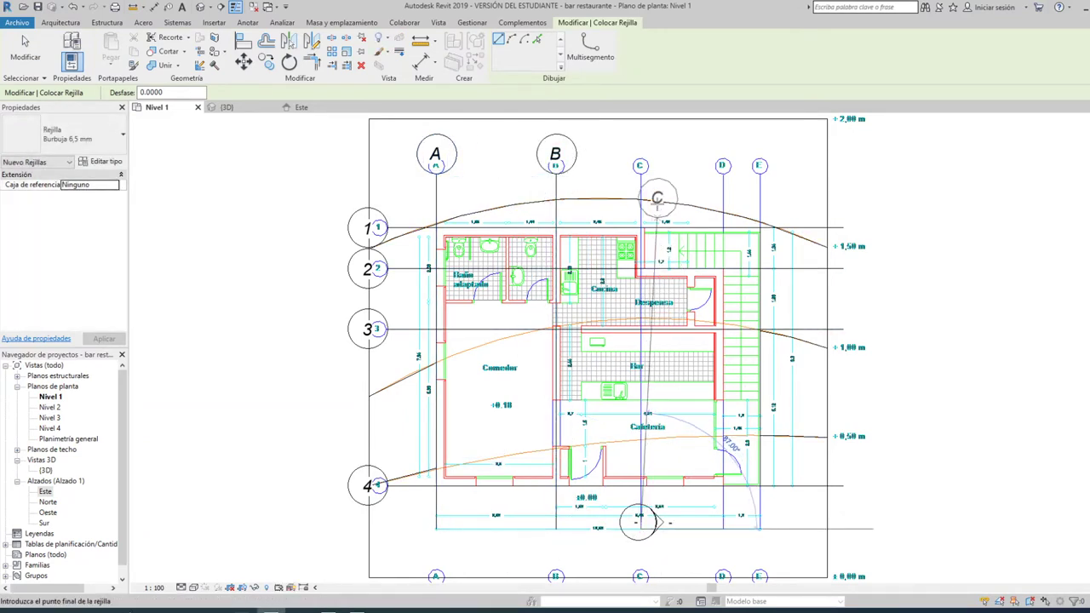
left_click(640, 175)
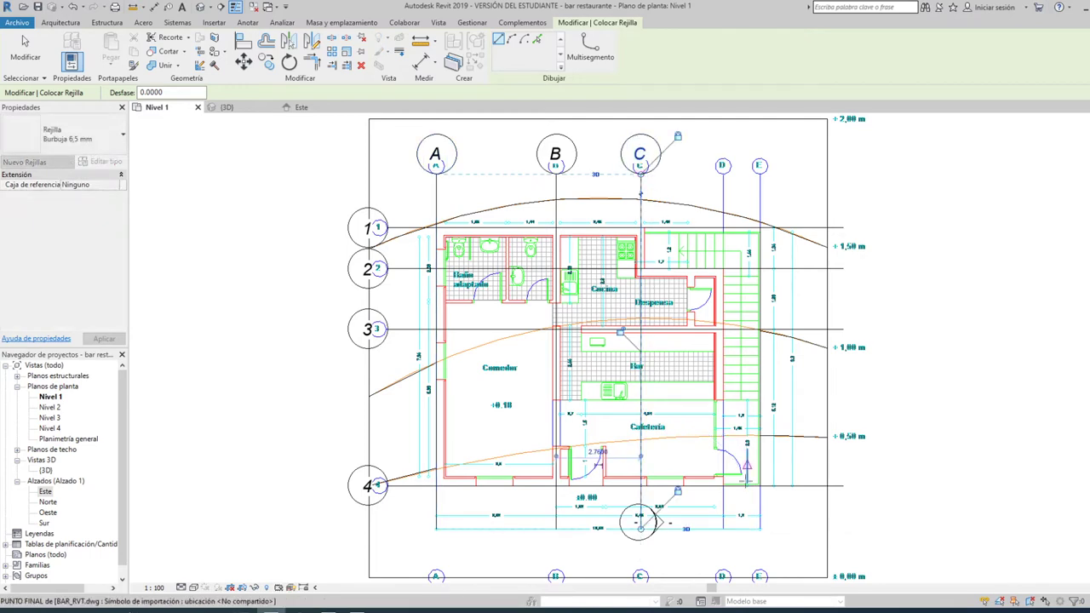
left_click(724, 528)
left_click(723, 174)
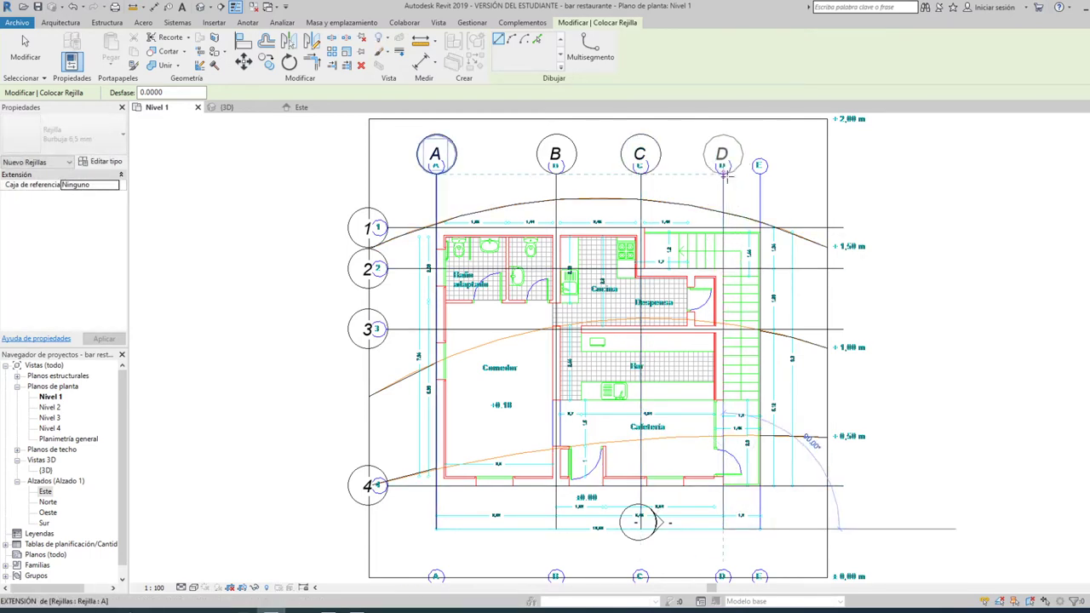
left_click(759, 528)
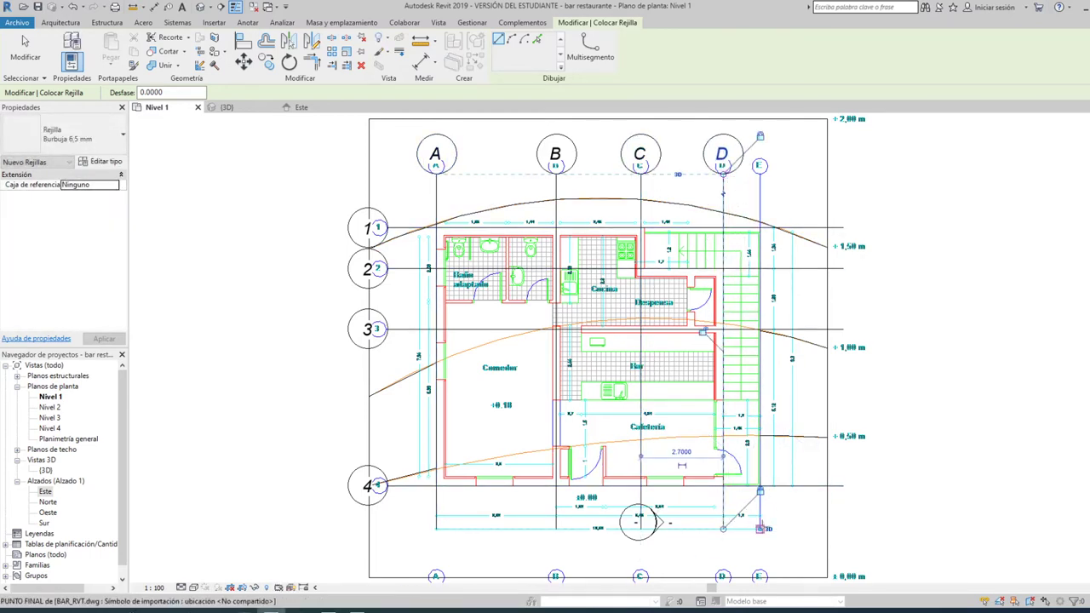
left_click(759, 175)
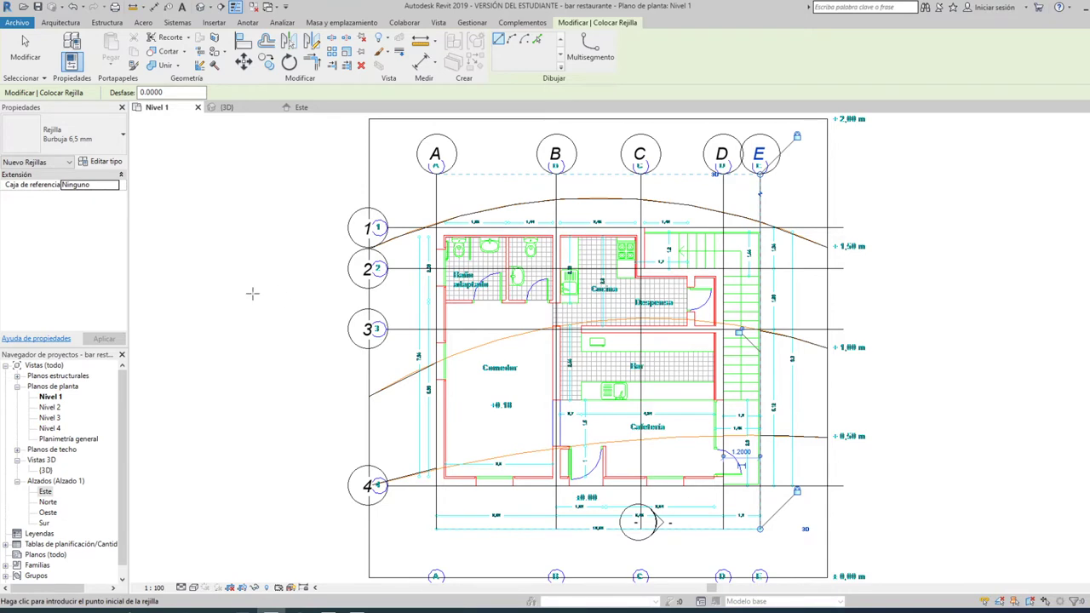
key("Escape")
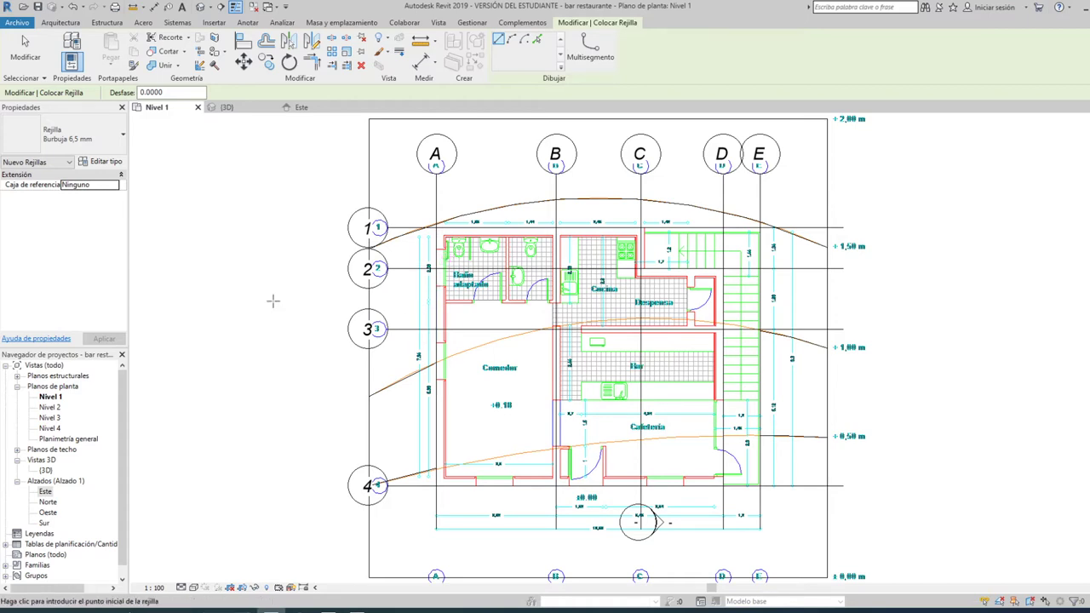
key("Escape")
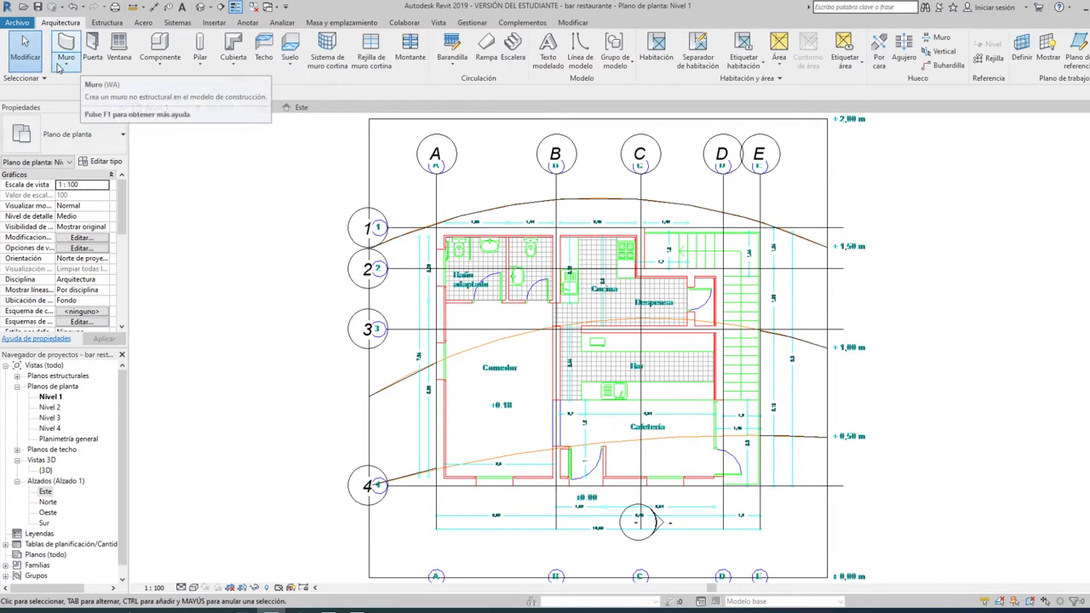
Open the Muro drop-down to show the architectural wall option.
left_click(59, 67)
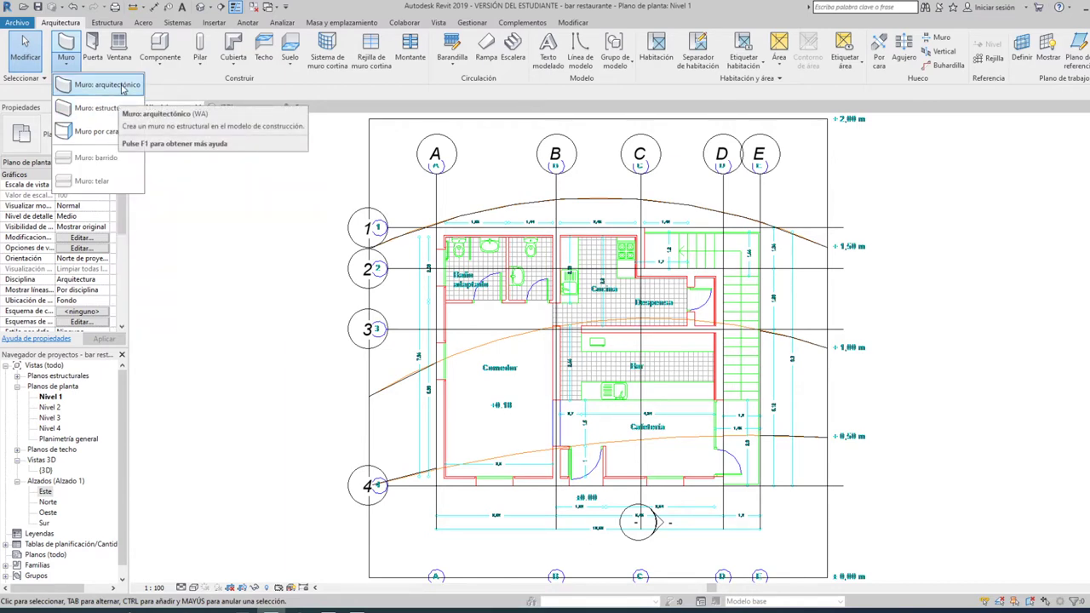
mouse_move(105, 85)
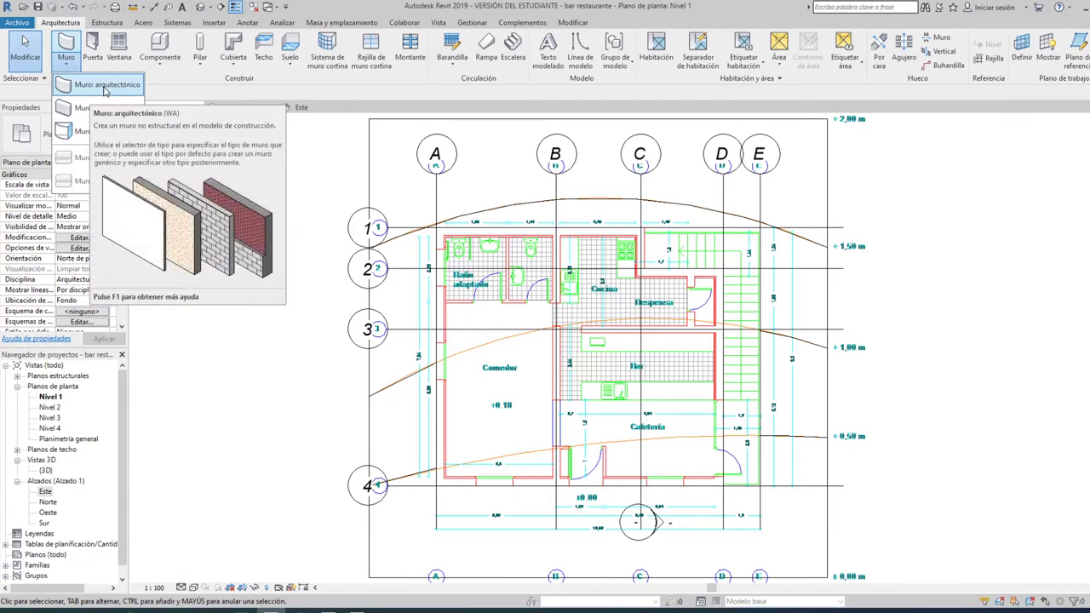
Start an architectural wall and pick Muro básico: Por defecto - 30 cm from the type list.
left_click(105, 86)
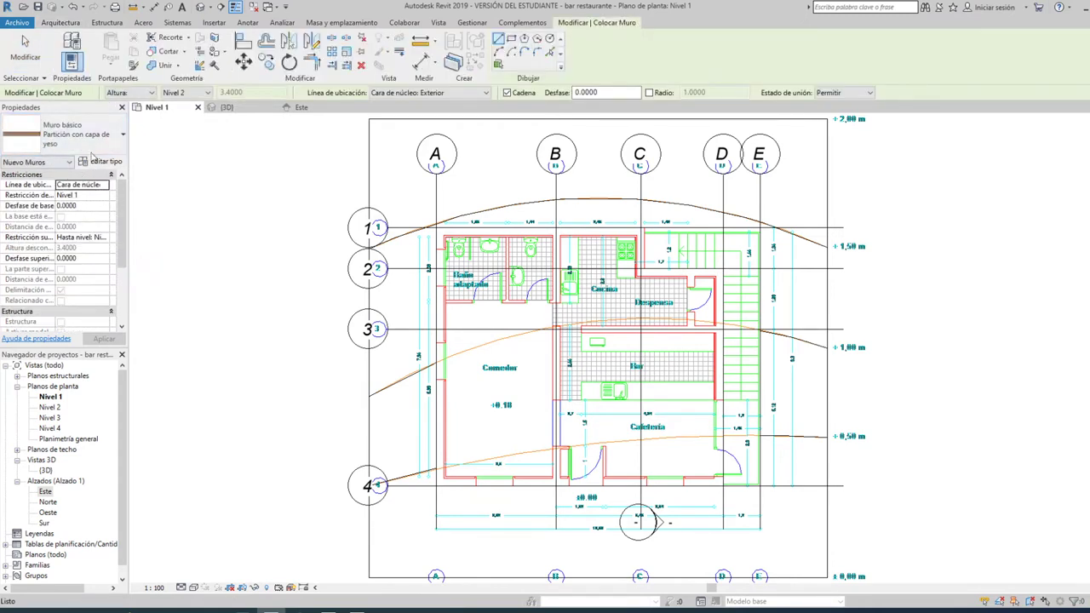
left_click(115, 145)
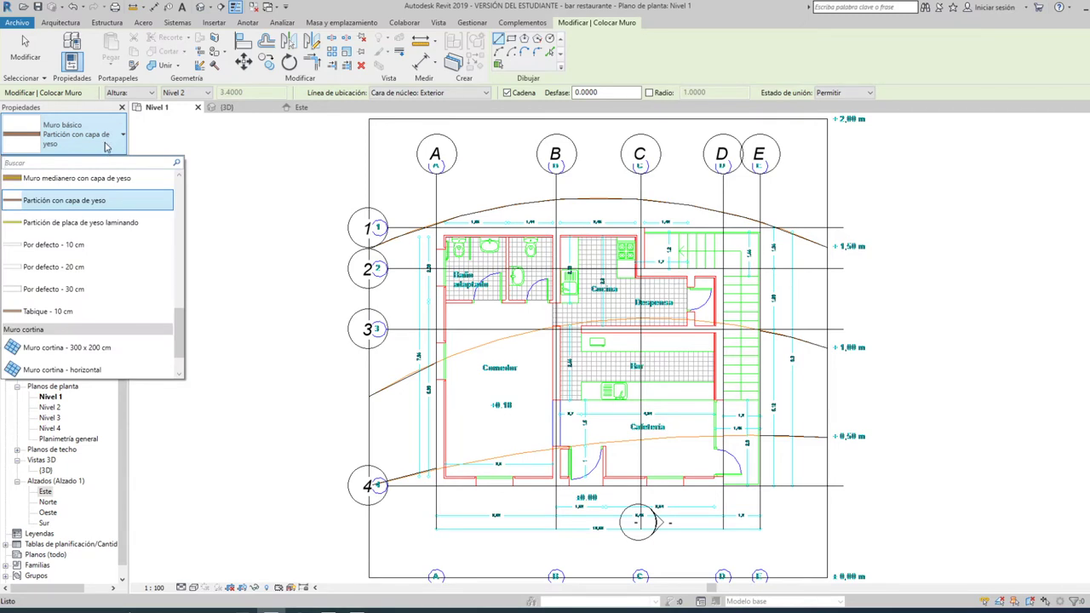
scroll(106, 273, "down", 2)
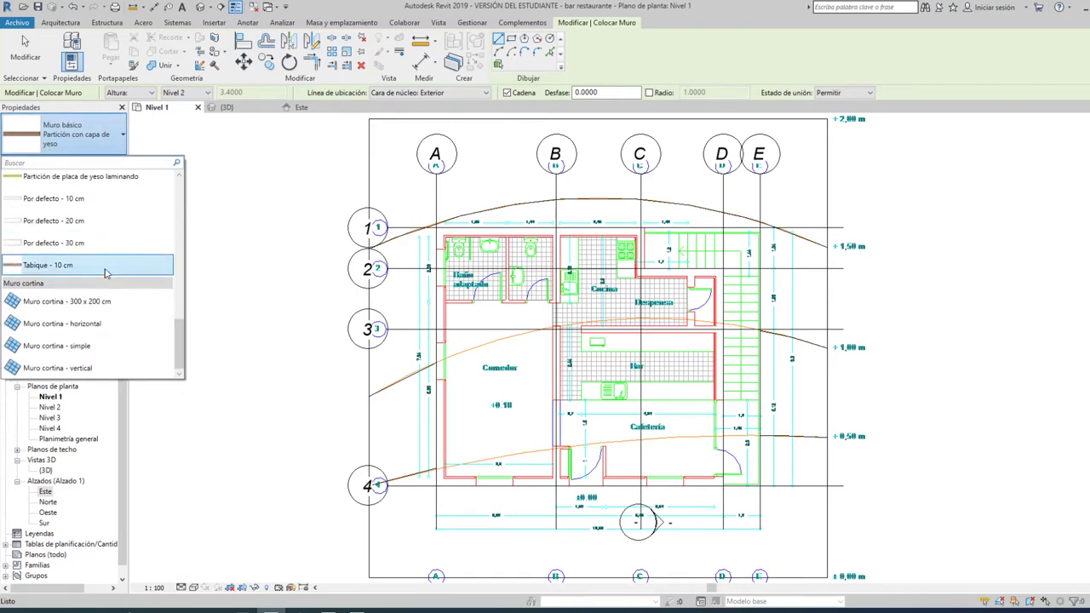
scroll(105, 272, "up", 1)
scroll(121, 228, "up", 2)
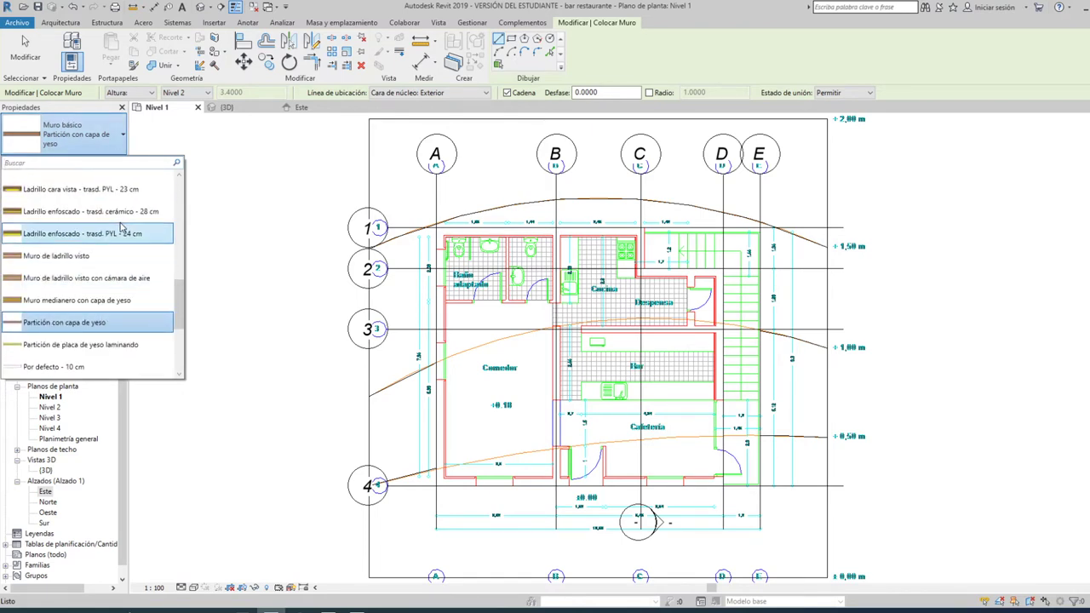
scroll(121, 228, "up", 2)
scroll(110, 255, "up", 2)
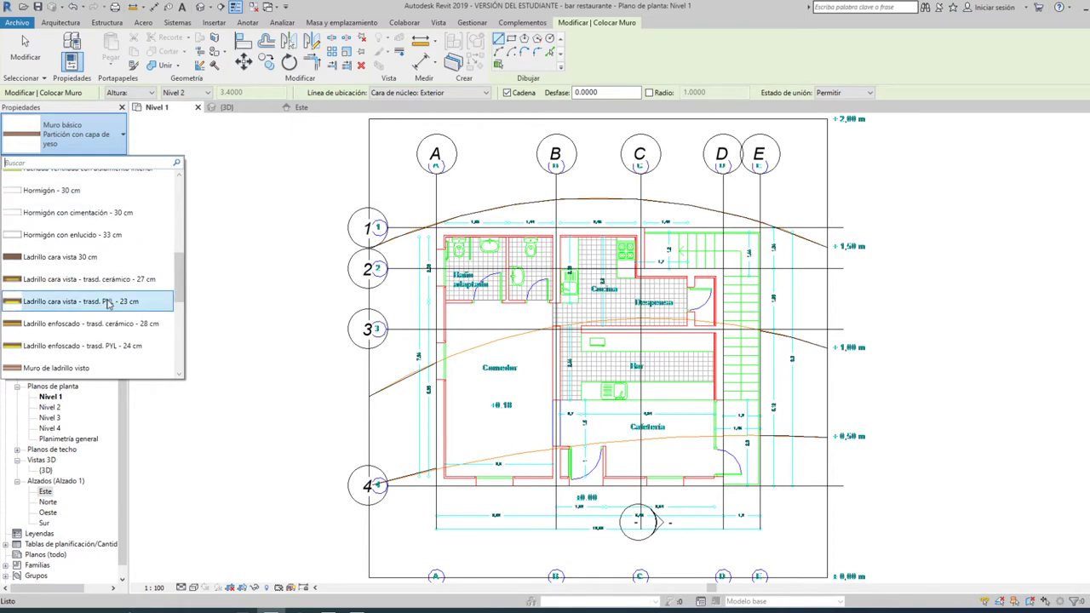
scroll(109, 294, "up", 2)
scroll(105, 273, "up", 1)
scroll(104, 254, "up", 1)
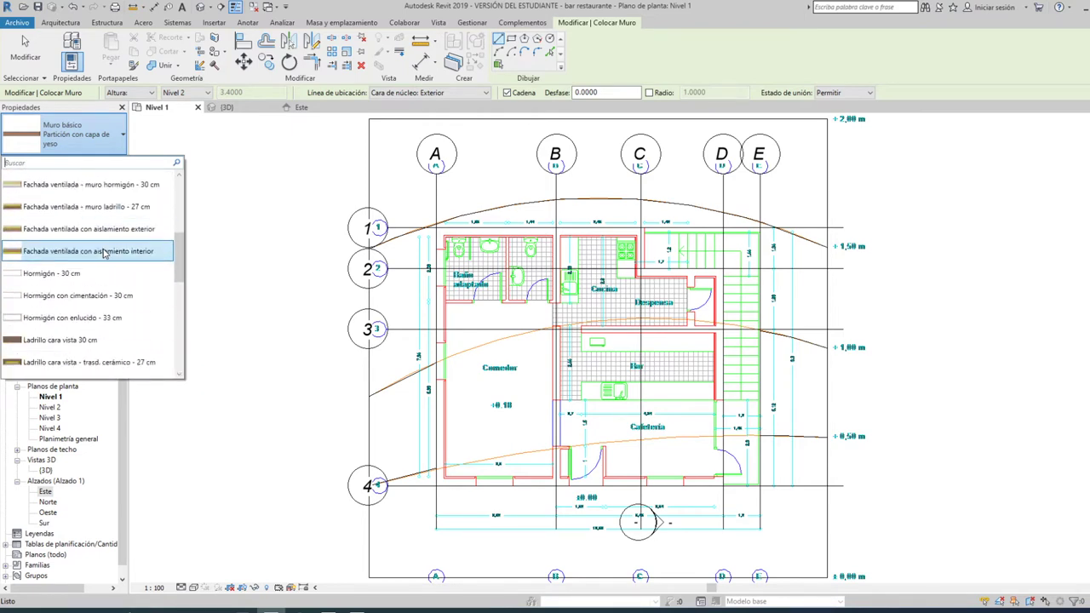
scroll(104, 254, "down", 2)
scroll(38, 262, "down", 2)
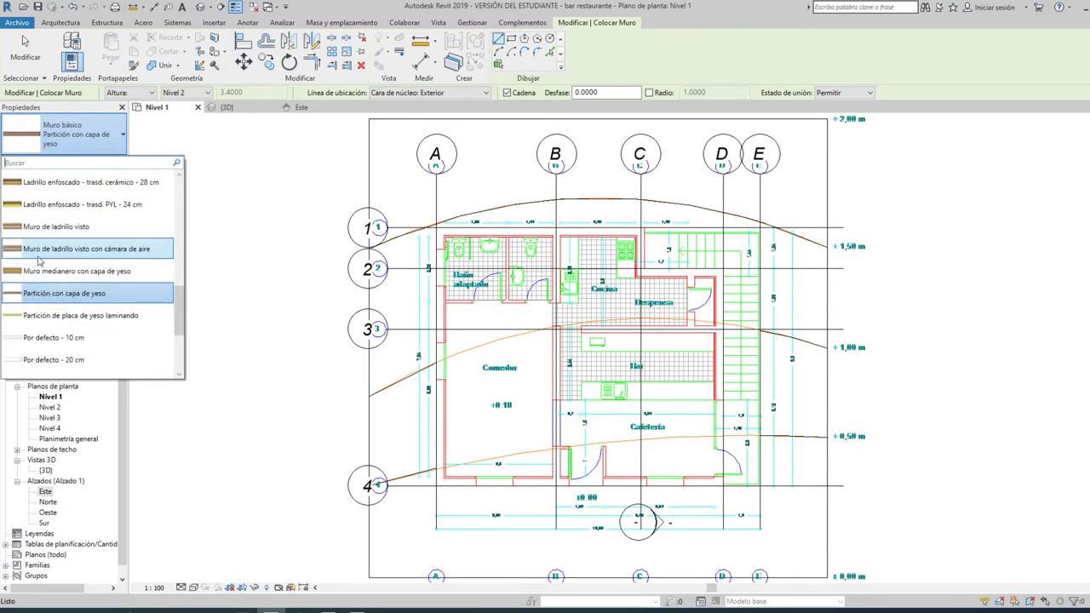
scroll(39, 262, "down", 1)
scroll(77, 268, "down", 2)
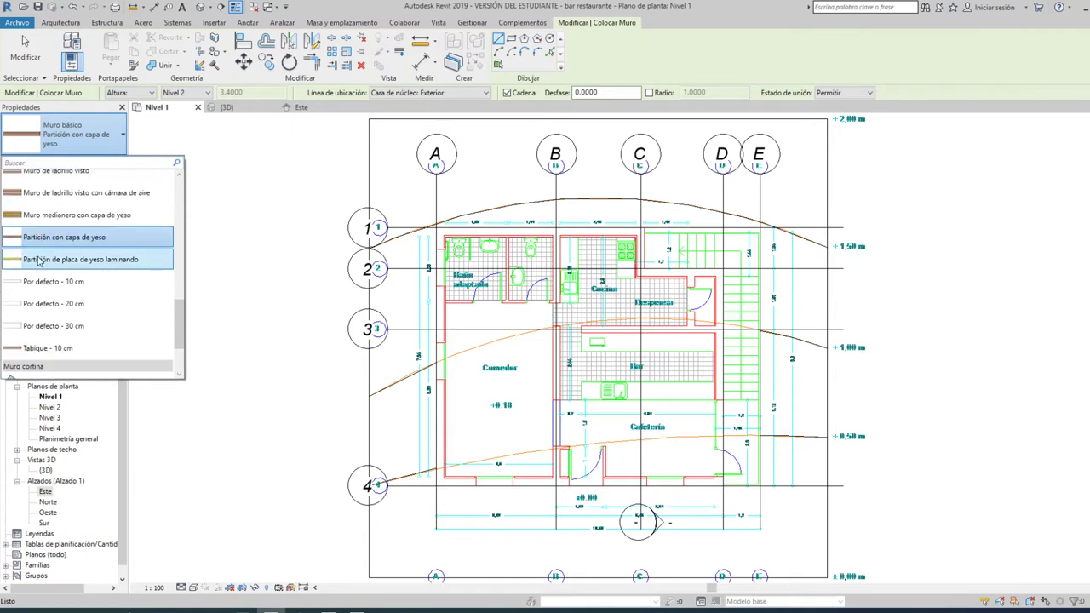
scroll(111, 275, "down", 1)
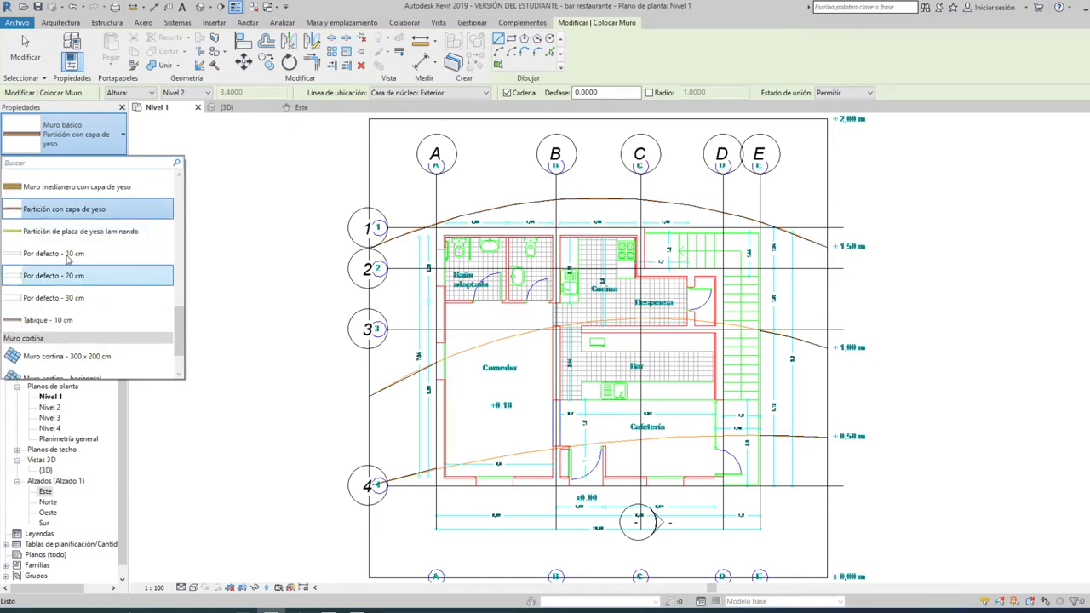
left_click(53, 297)
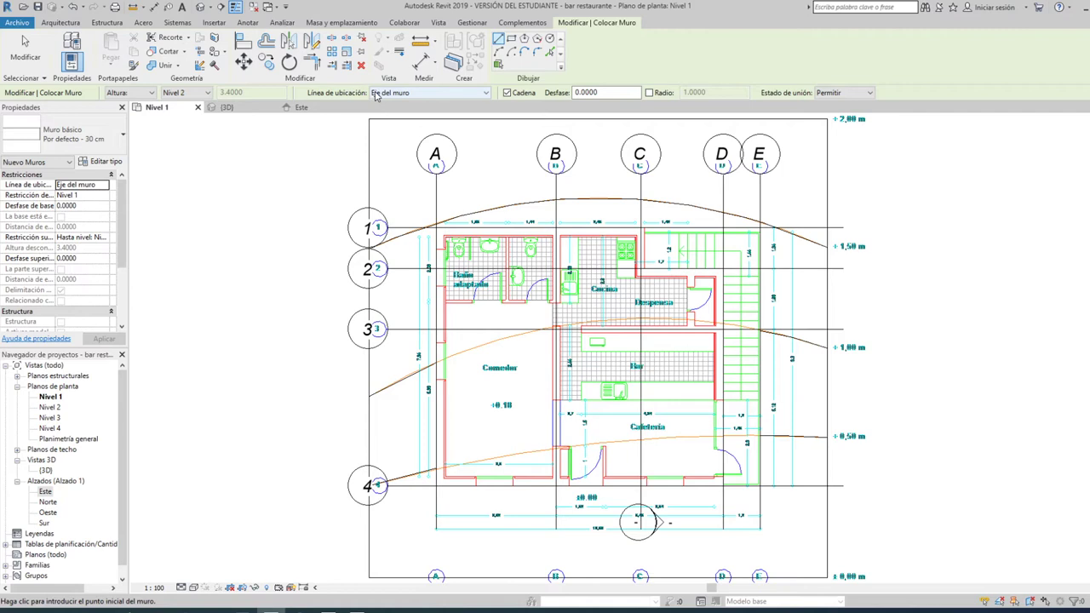
Set Location Line to Cara de acabado: Exterior and draw a wall from A/1 to C/1.
left_click(490, 96)
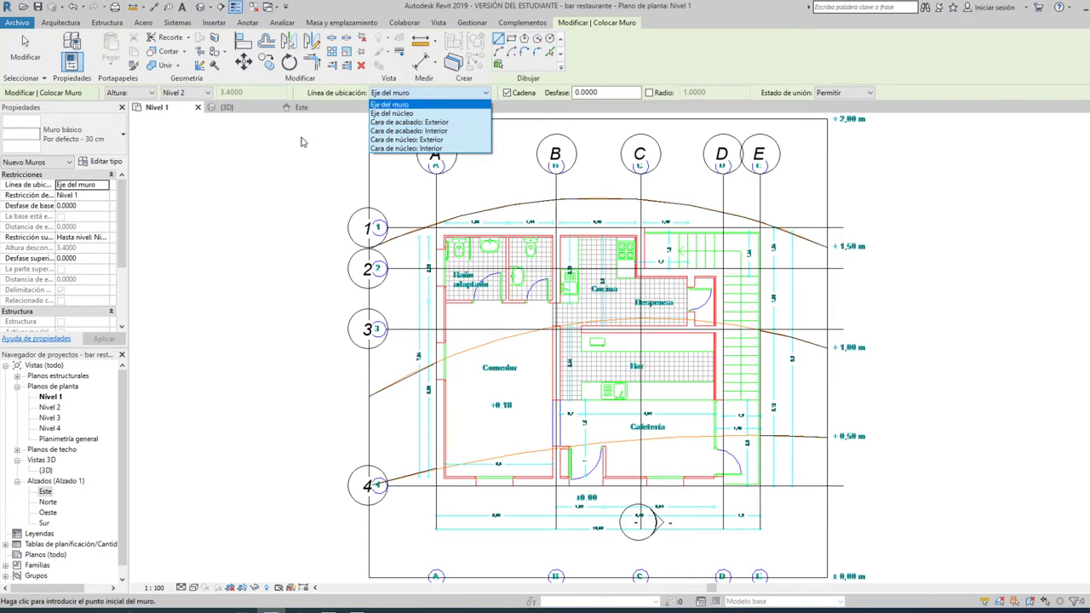
left_click(301, 137)
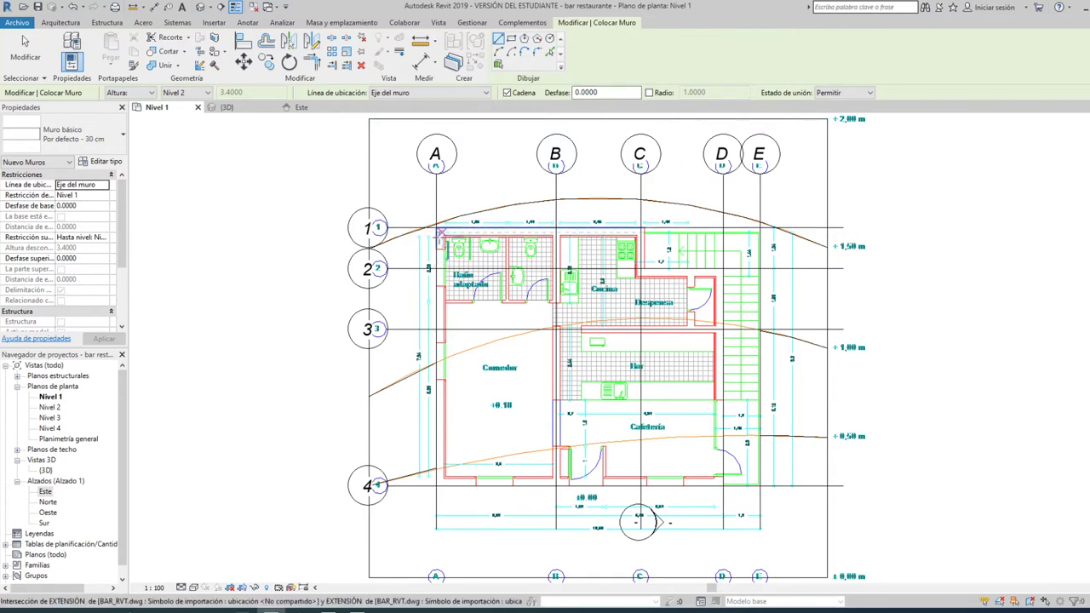
scroll(441, 227, "up", 1)
scroll(440, 227, "up", 1)
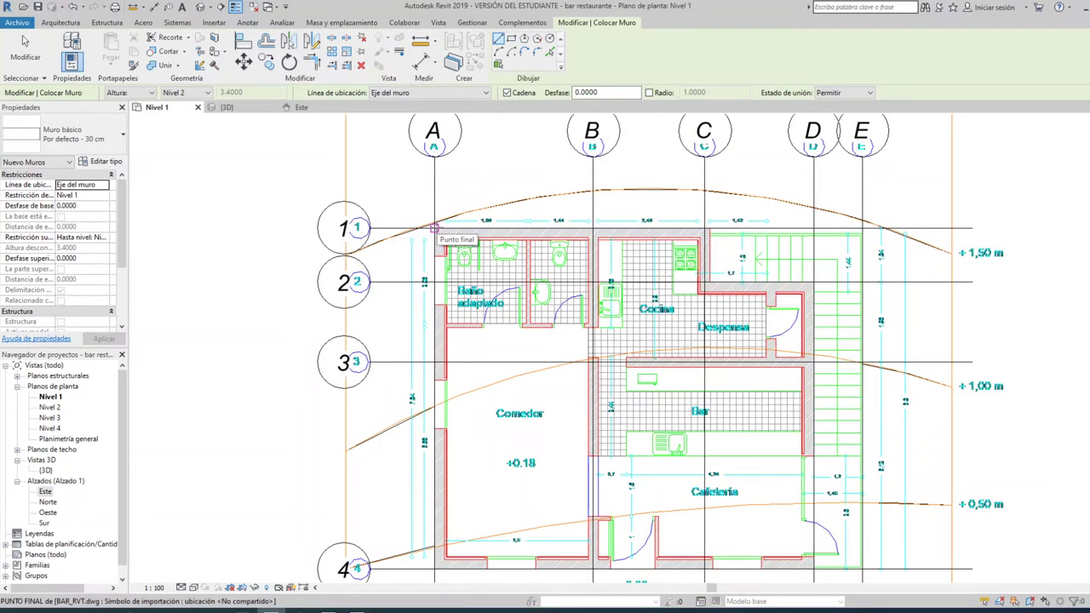
left_click(434, 92)
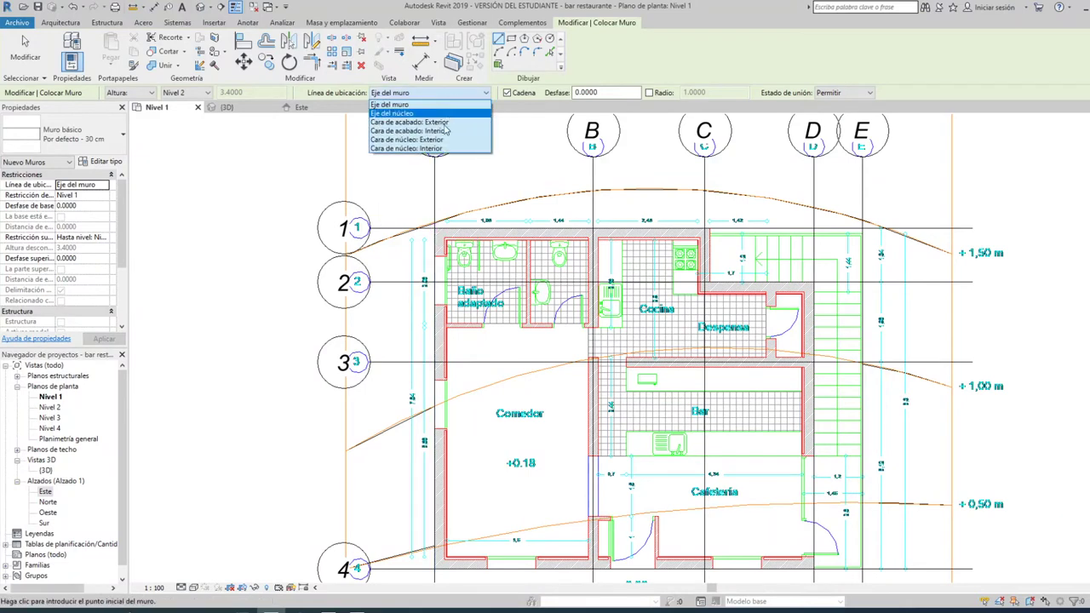
left_click(408, 122)
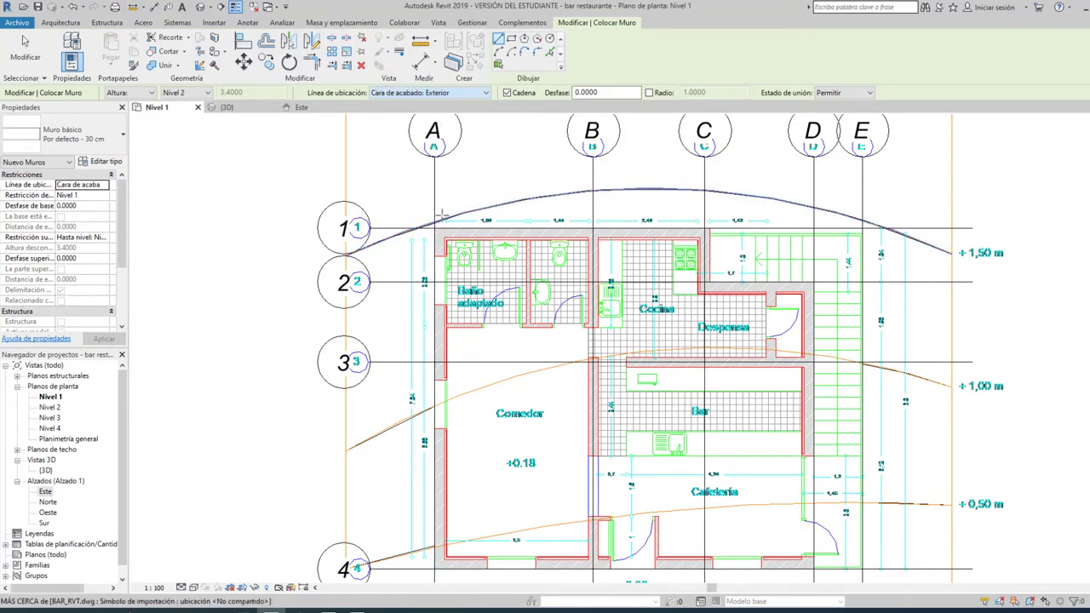
left_click(435, 227)
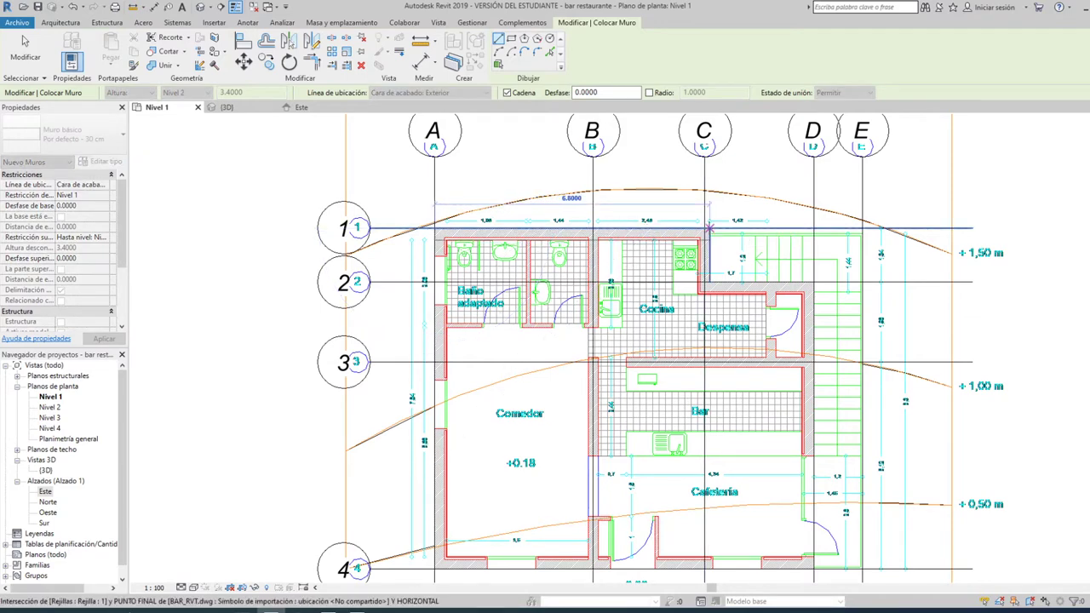
scroll(708, 228, "up", 2)
left_click(709, 228)
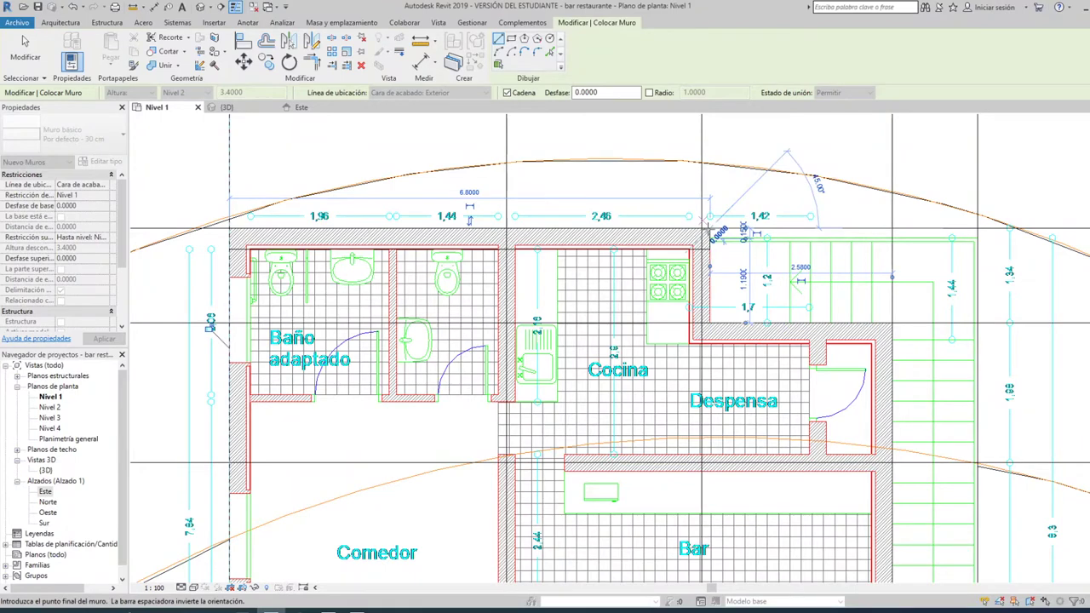
key("Escape")
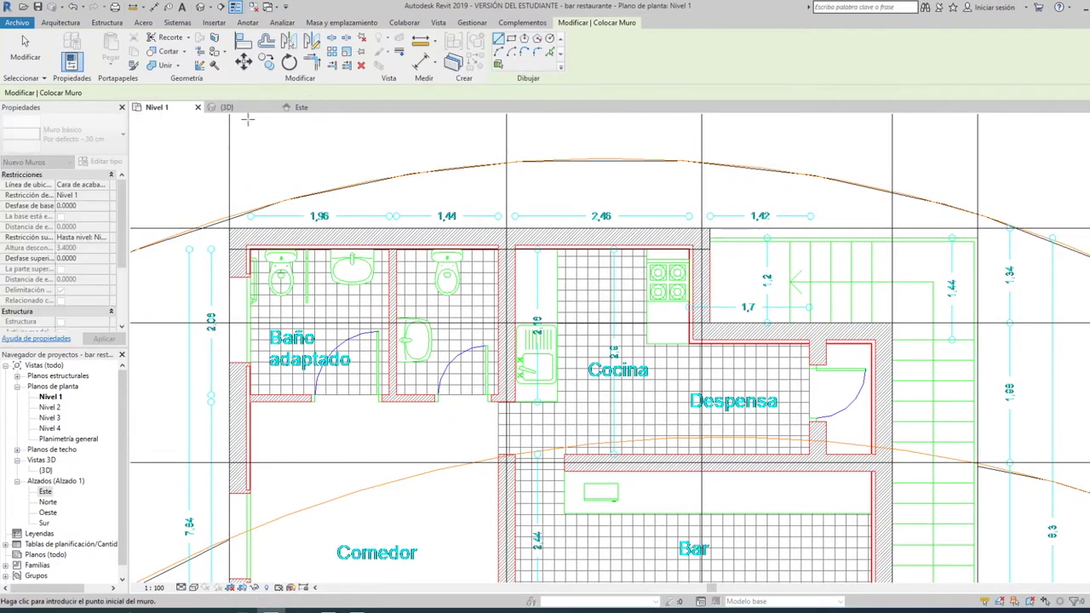
Check the trial wall in the 3D view, then select and delete it.
key("w")
key("a")
left_click(226, 107)
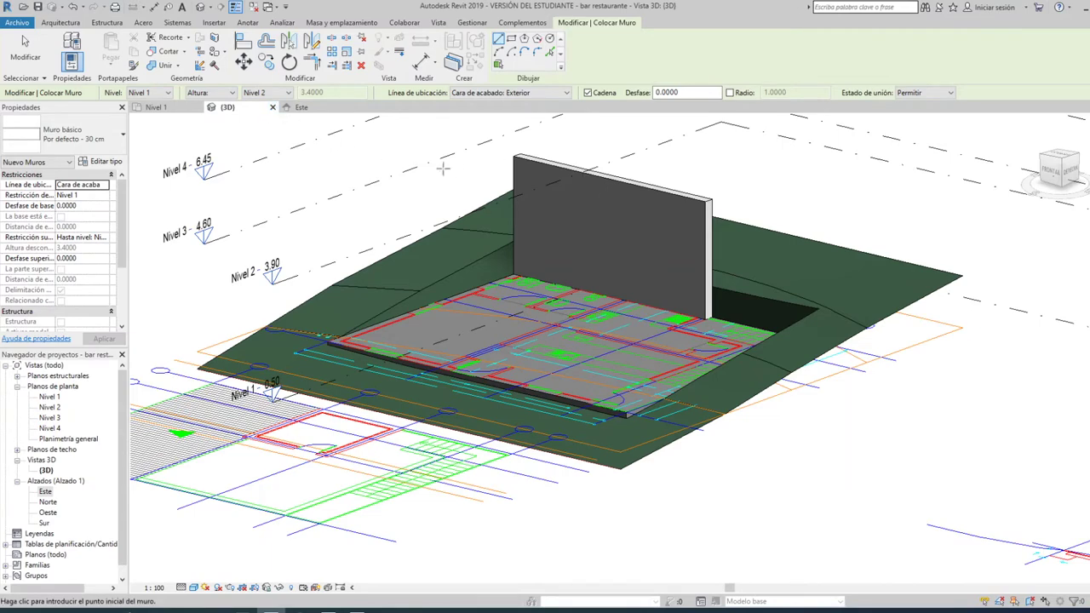
key("Escape")
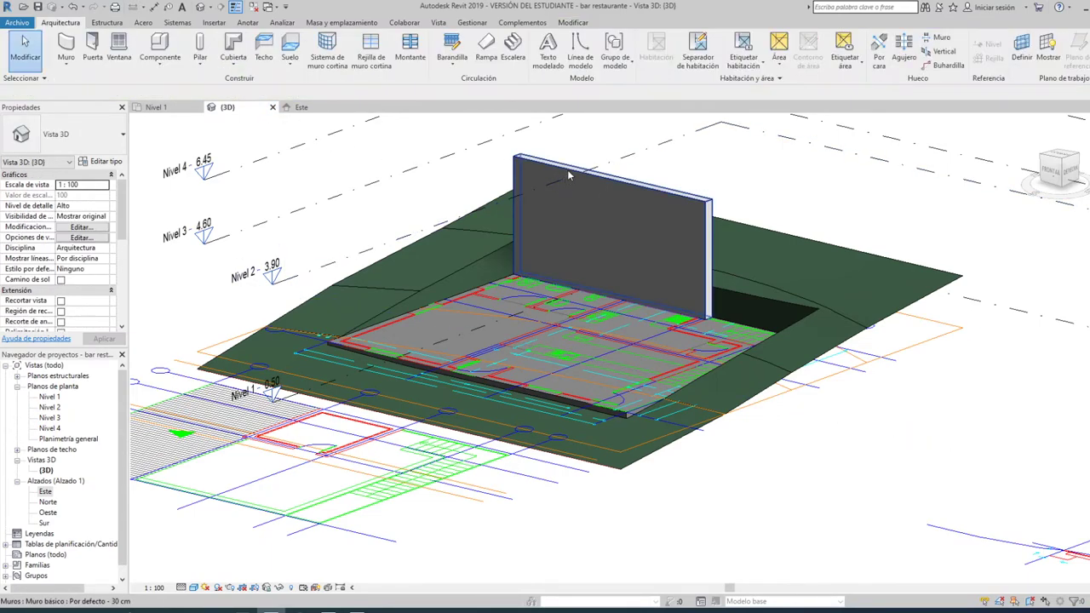
left_click(569, 177)
key("Delete")
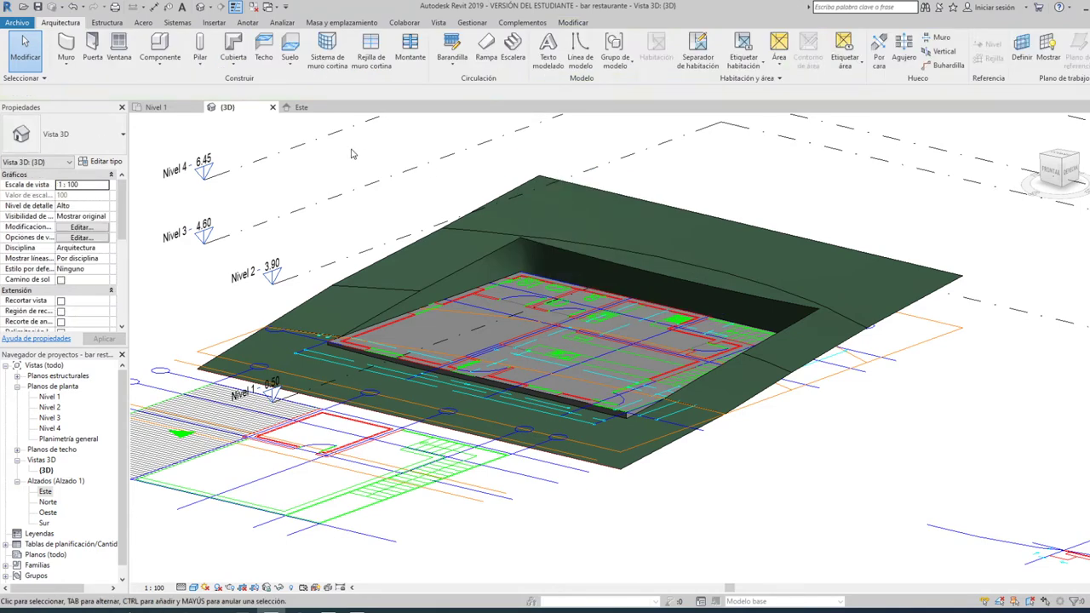
Return to the Nivel 1 floor plan, zoom out, and start the Wall tool again.
left_click(157, 107)
scroll(324, 209, "down", 1)
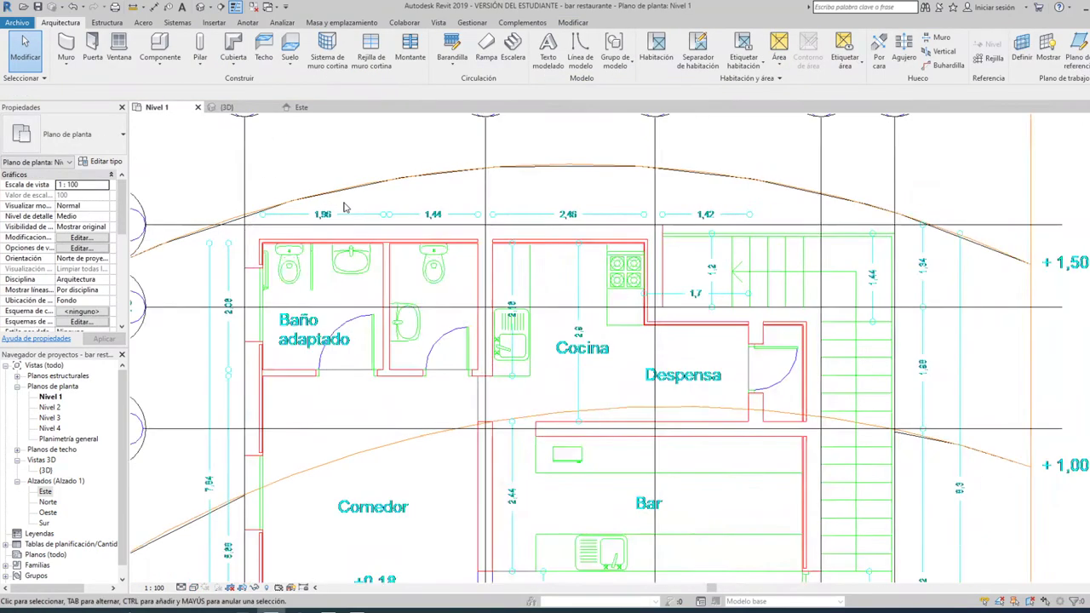
scroll(324, 209, "down", 1)
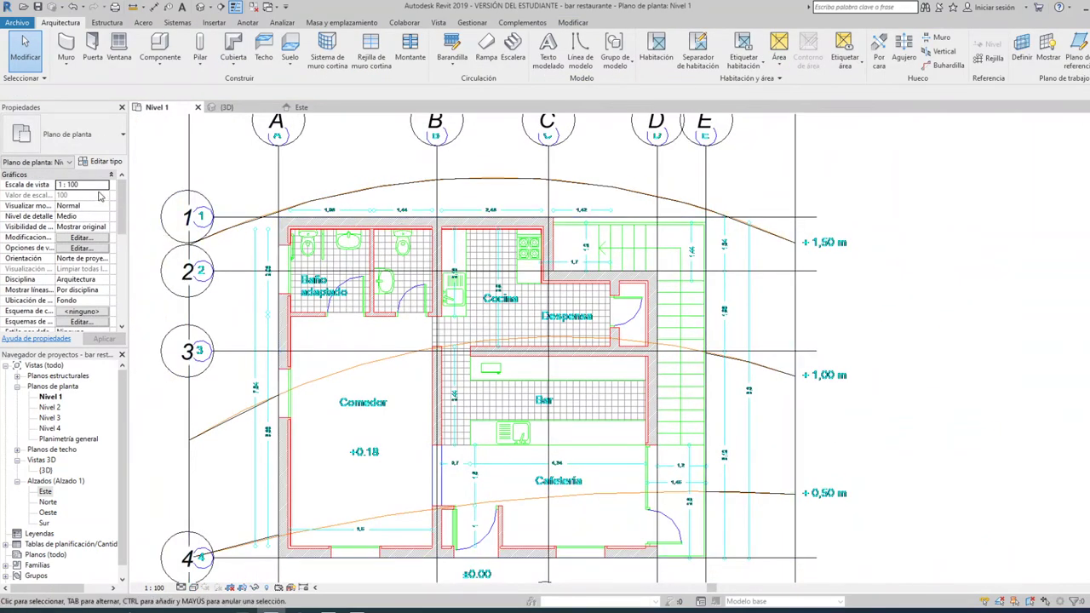
left_click(68, 51)
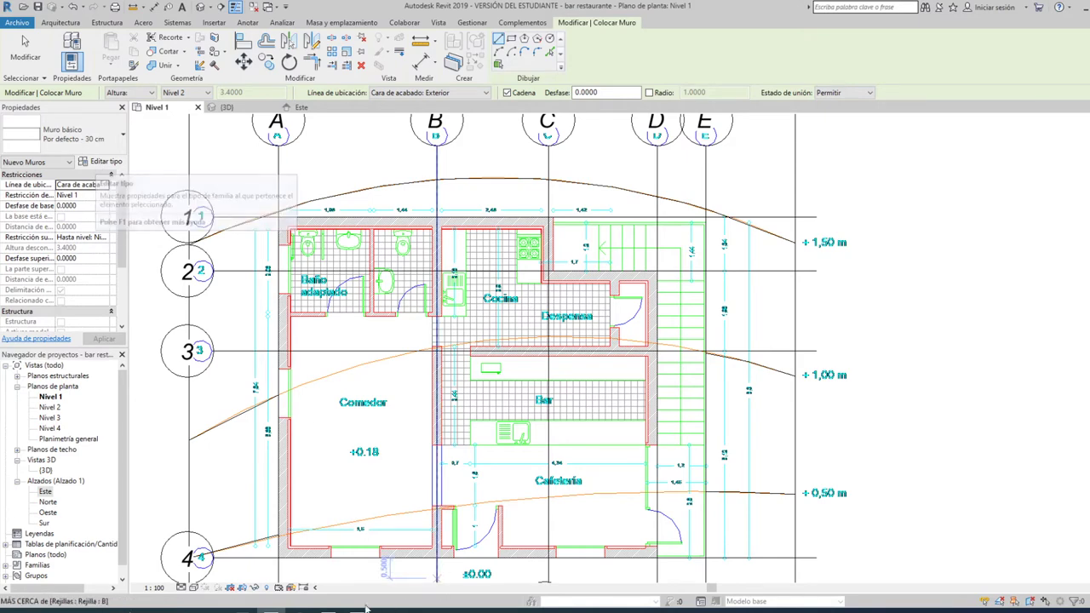
mouse_move(327, 608)
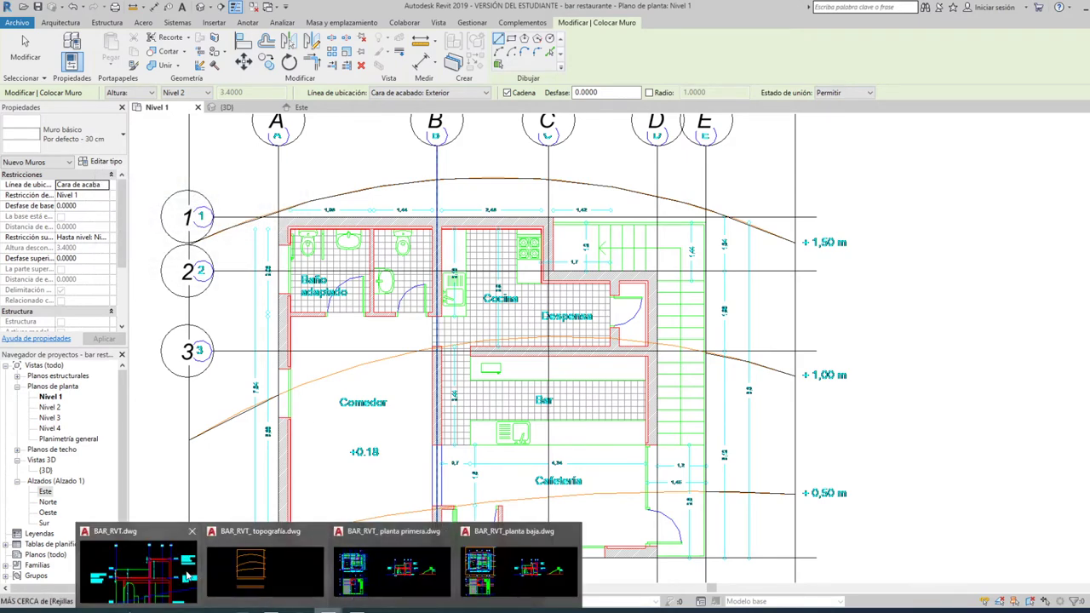
Bring up the BAR_RVT.dwg drawing in AutoCAD and maximize its window.
left_click(140, 562)
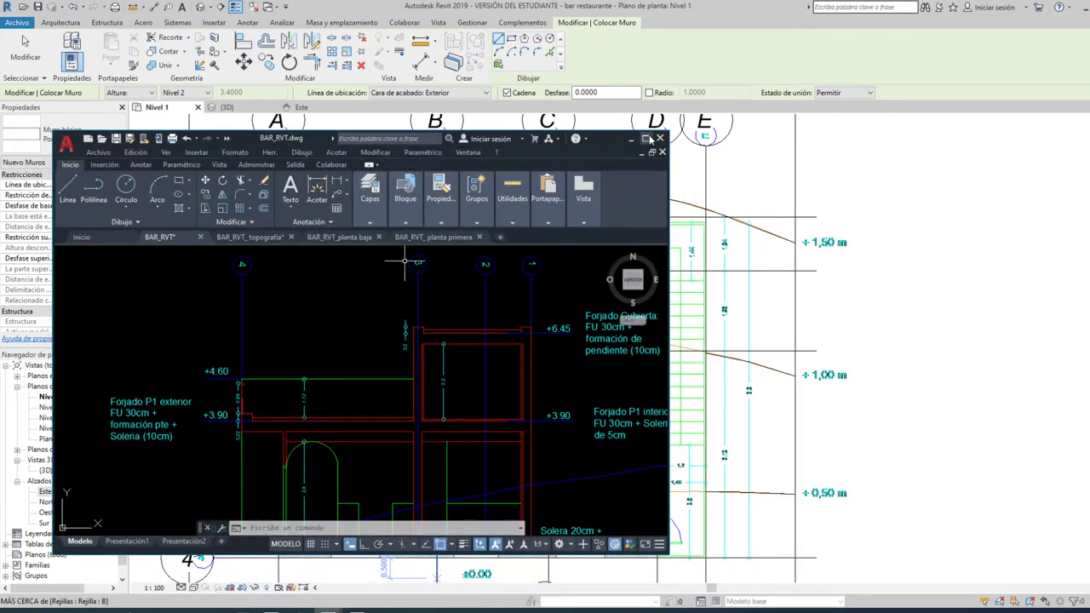
left_click(646, 138)
scroll(621, 184, "down", 3)
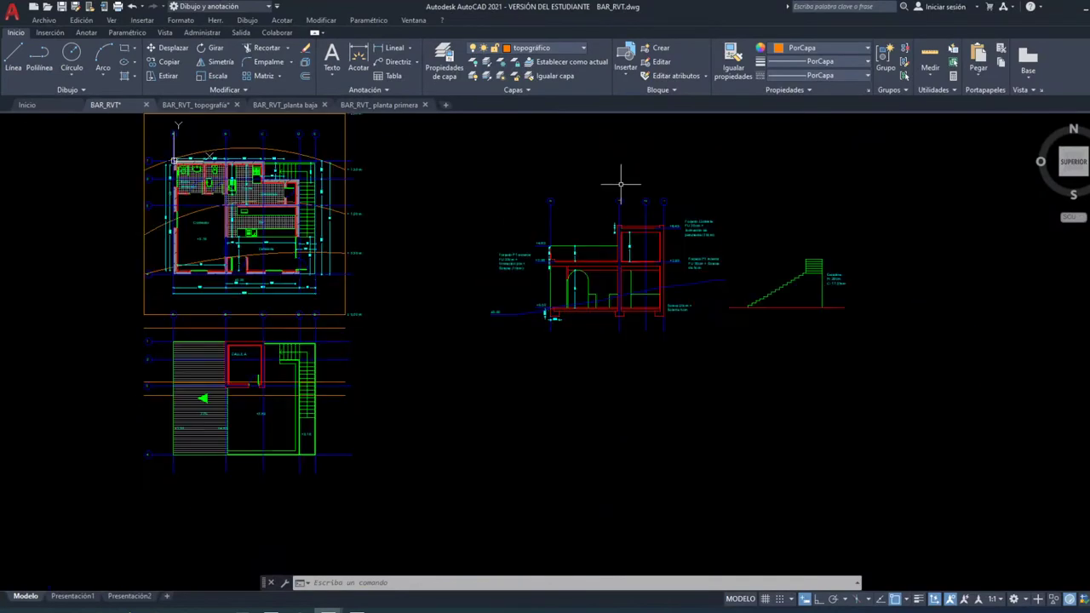
scroll(162, 168, "up", 10)
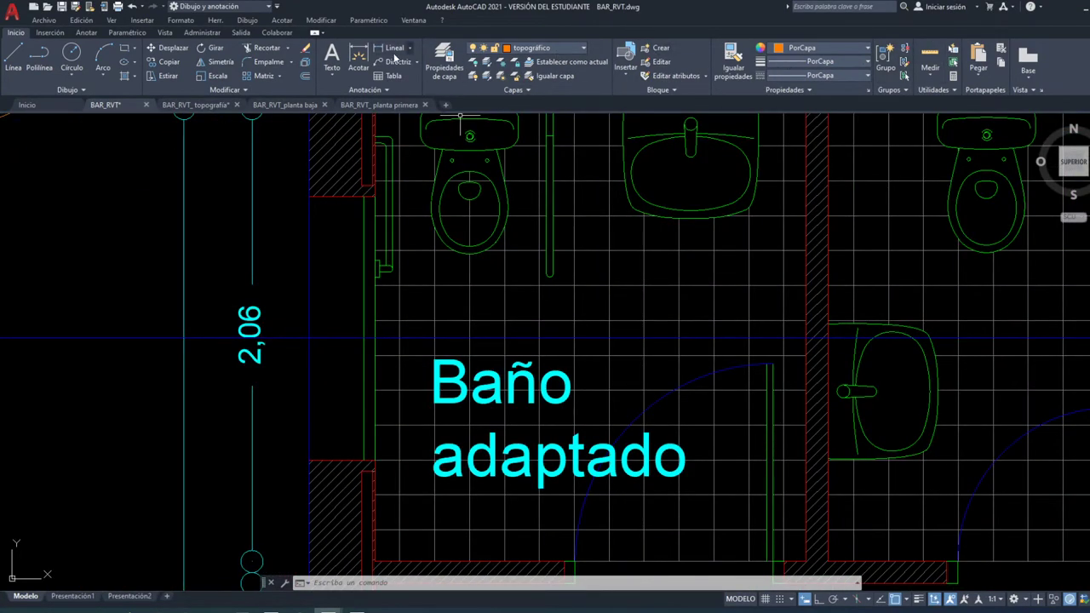
Start a dimension on the bathroom wall, retrying the first point at the wall corner.
left_click(358, 56)
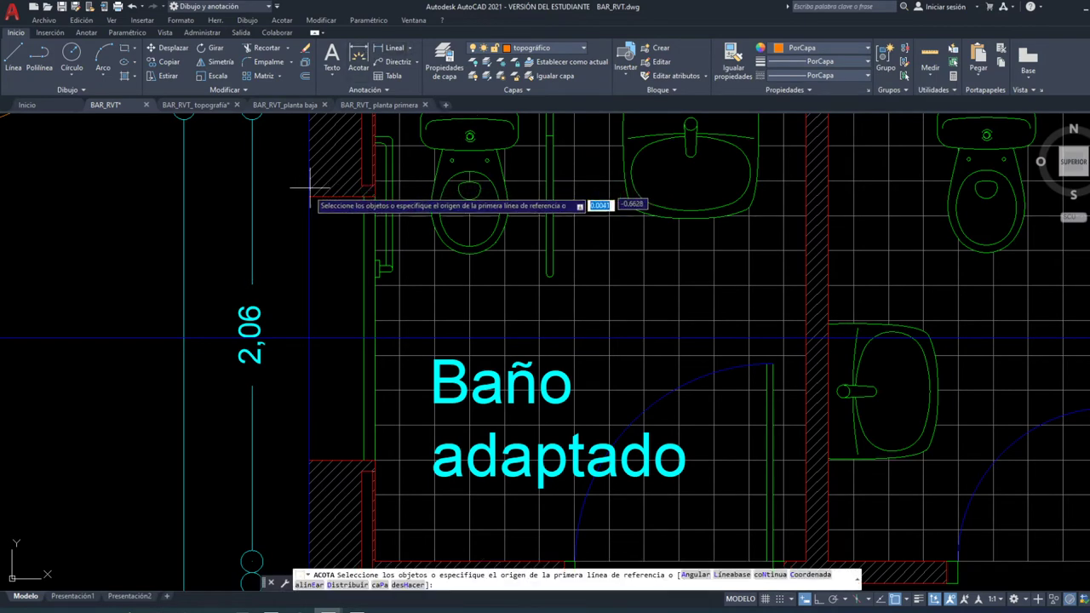
left_click(307, 196)
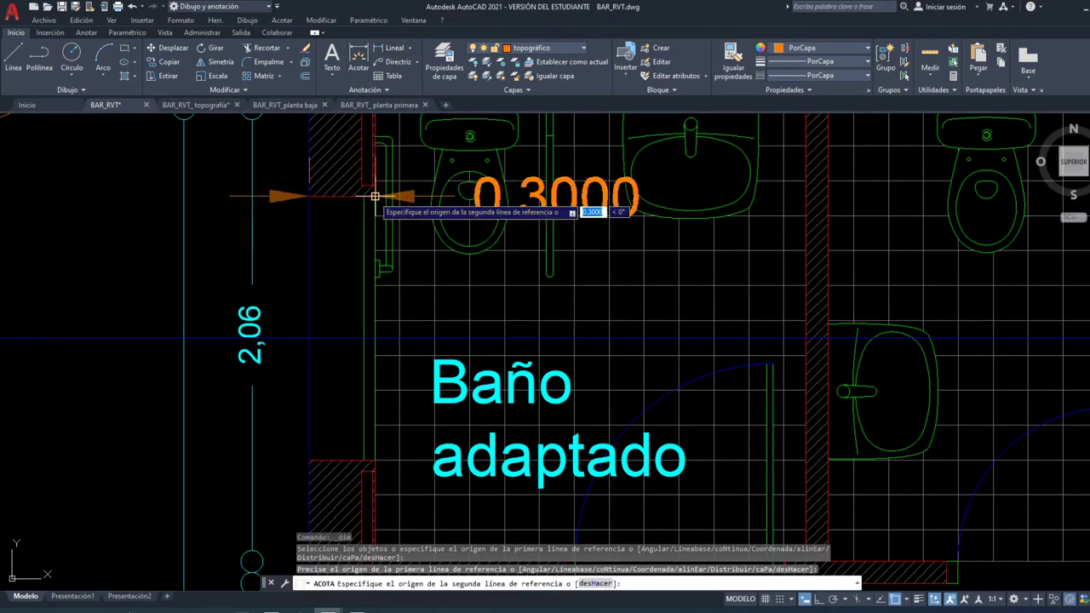
scroll(374, 196, "down", 4)
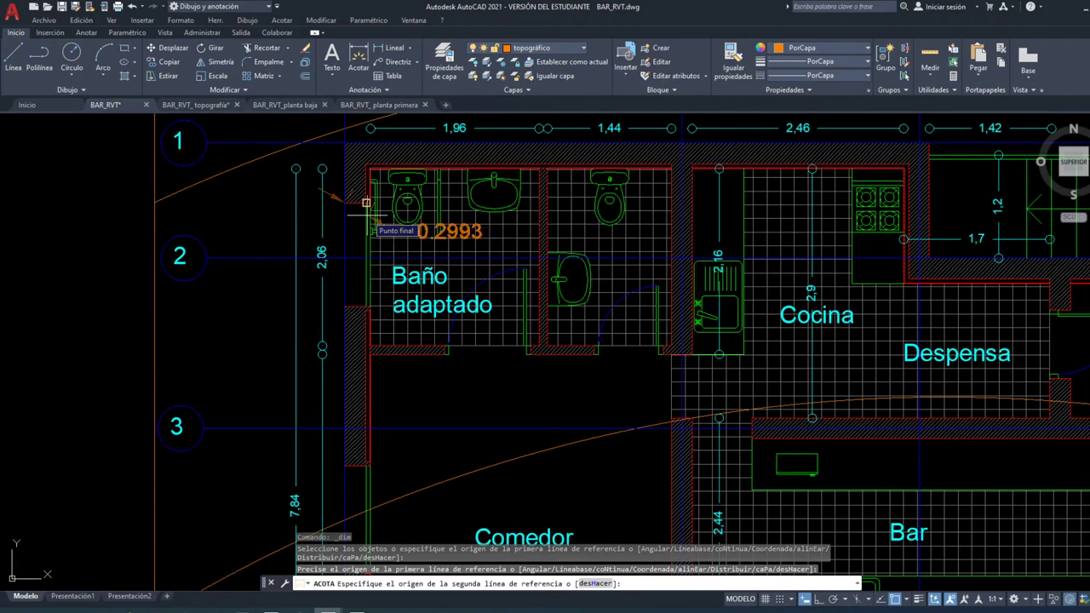
key("Escape")
key("Return")
scroll(592, 349, "up", 5)
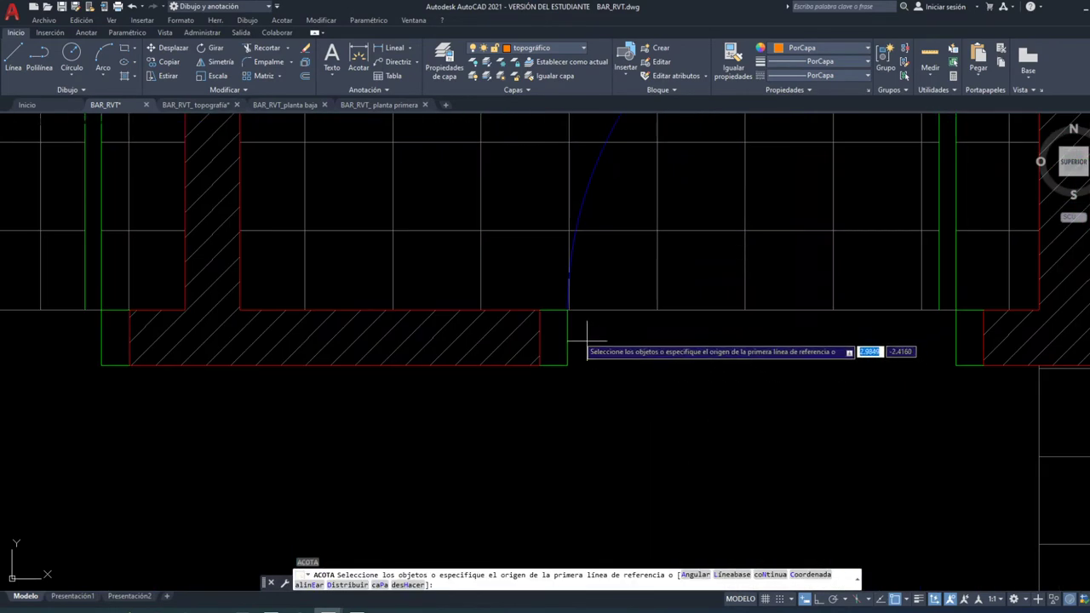
left_click(540, 310)
scroll(538, 366, "down", 2)
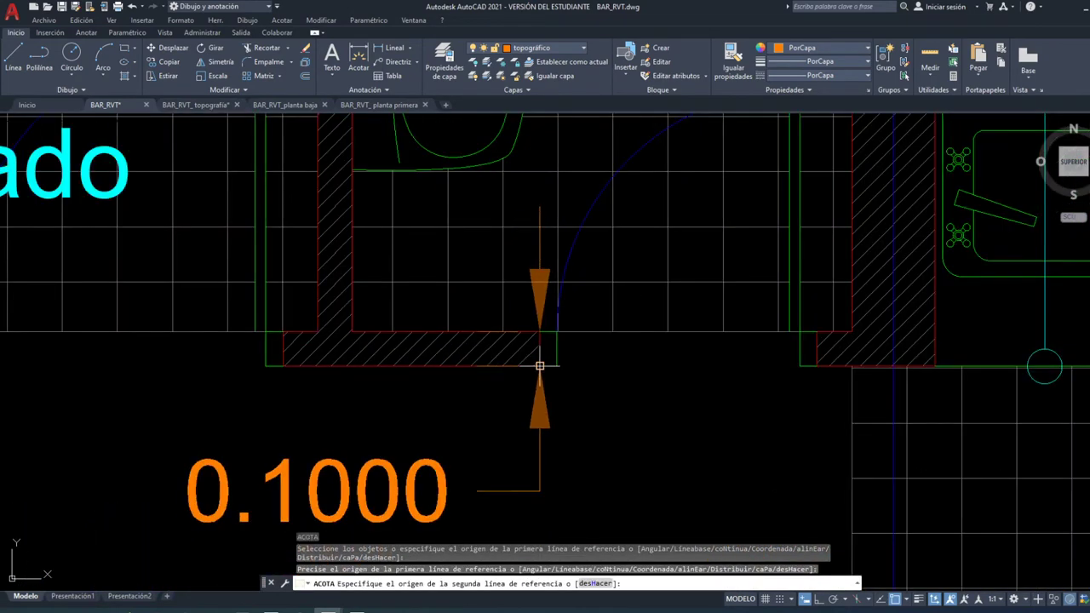
scroll(535, 349, "down", 3)
scroll(535, 347, "down", 2)
scroll(469, 348, "up", 4)
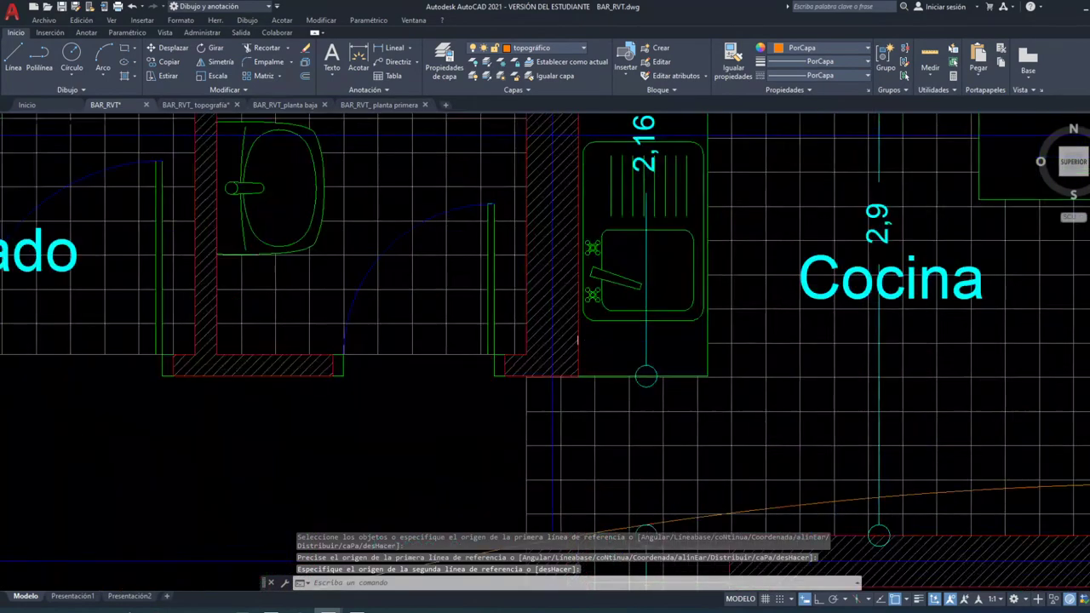
scroll(469, 347, "up", 3)
left_click(449, 358)
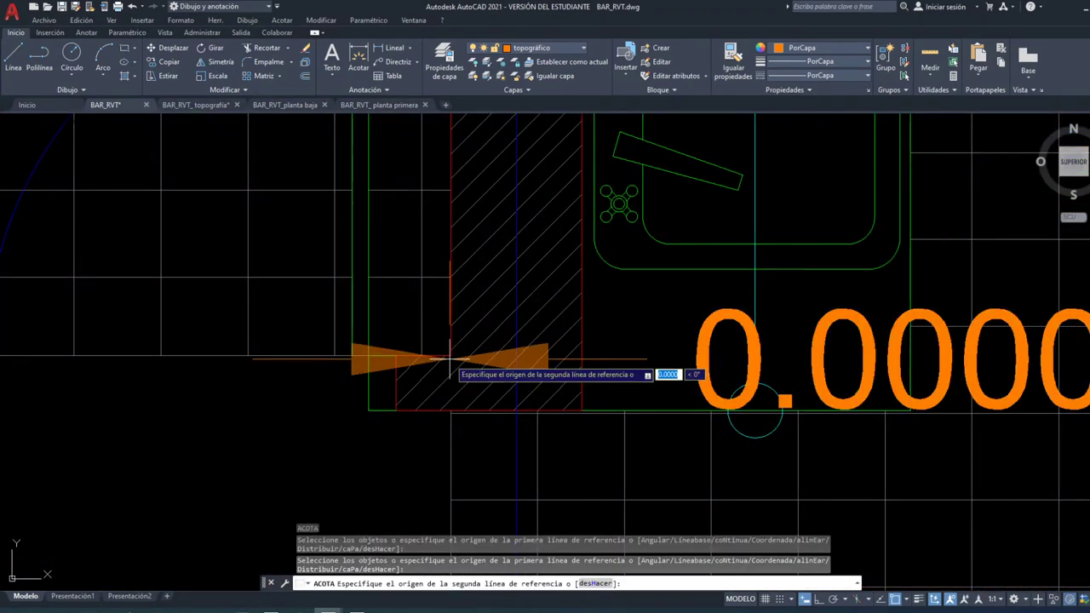
key("Return")
key("Return")
Measure perpendicular across the wall from its outer corner, read 0.2400, then cancel the dimension.
left_click(449, 356)
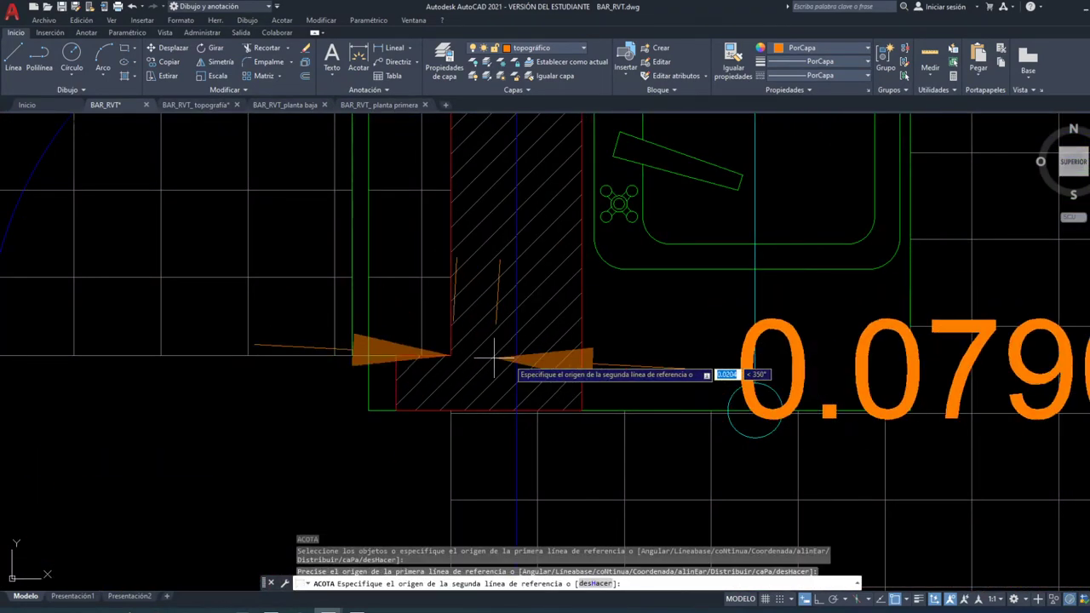
right_click(583, 362, "shift")
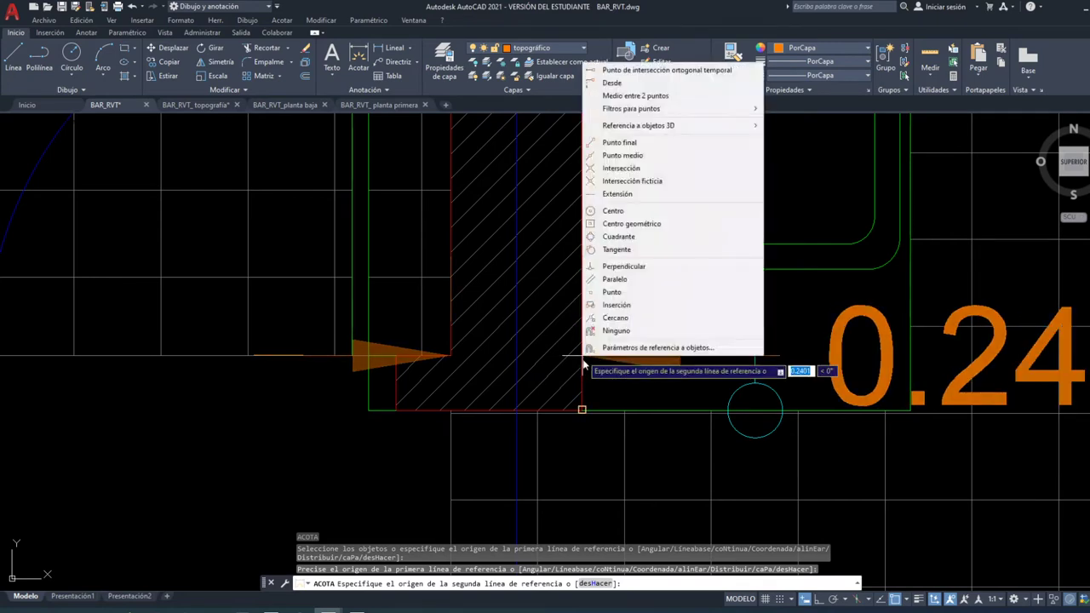
left_click(652, 267)
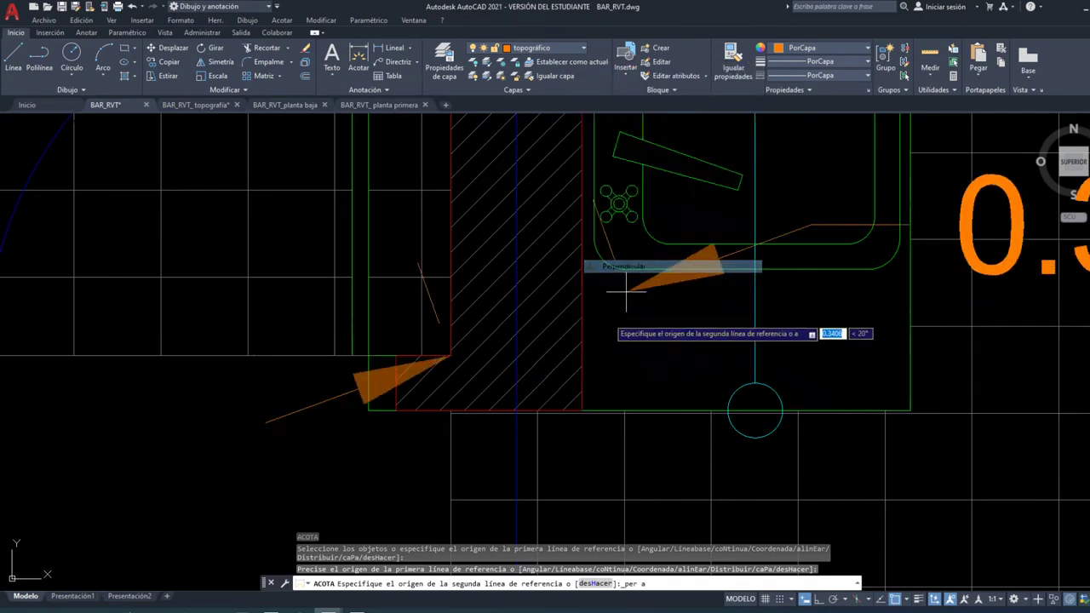
left_click(582, 356)
scroll(579, 409, "down", 5)
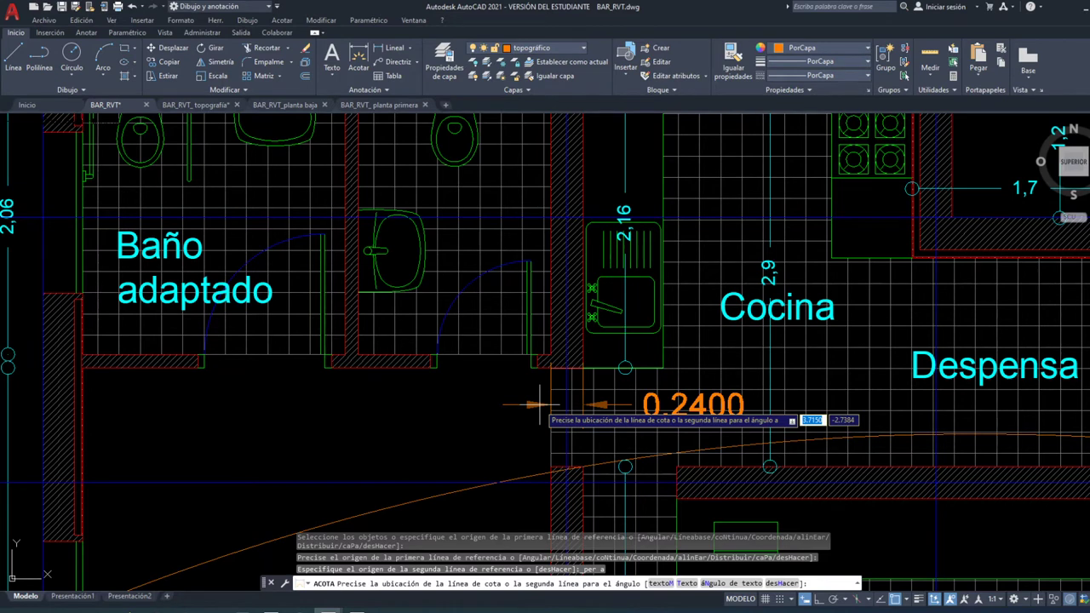
key("Escape")
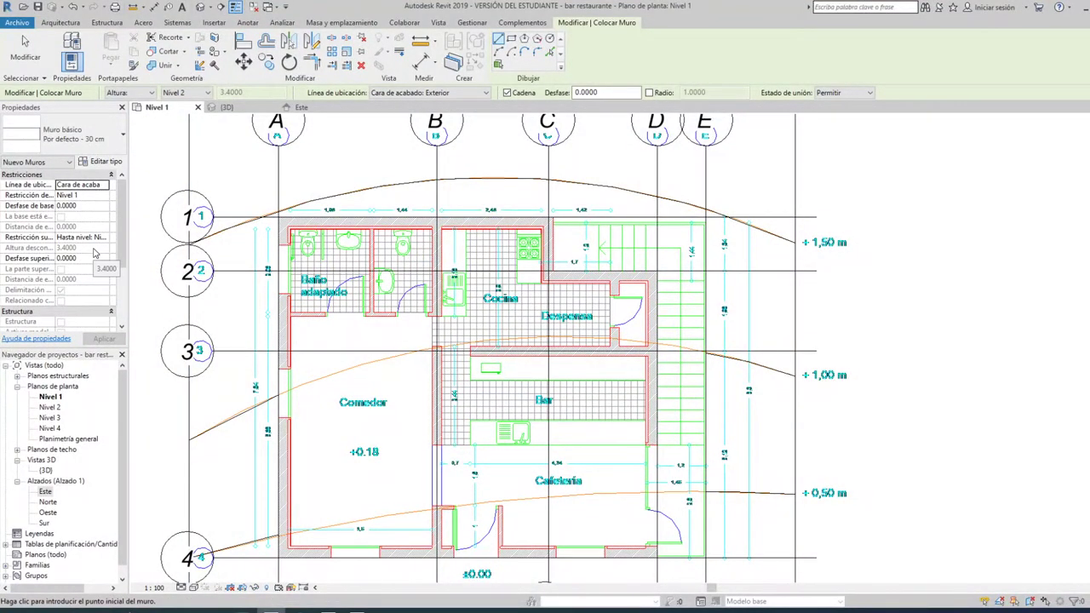
Start Muro: arquitectónico and choose the 'Ladrillo enfoscado - trasd. cerámico - 28 cm' wall type.
left_click(54, 24)
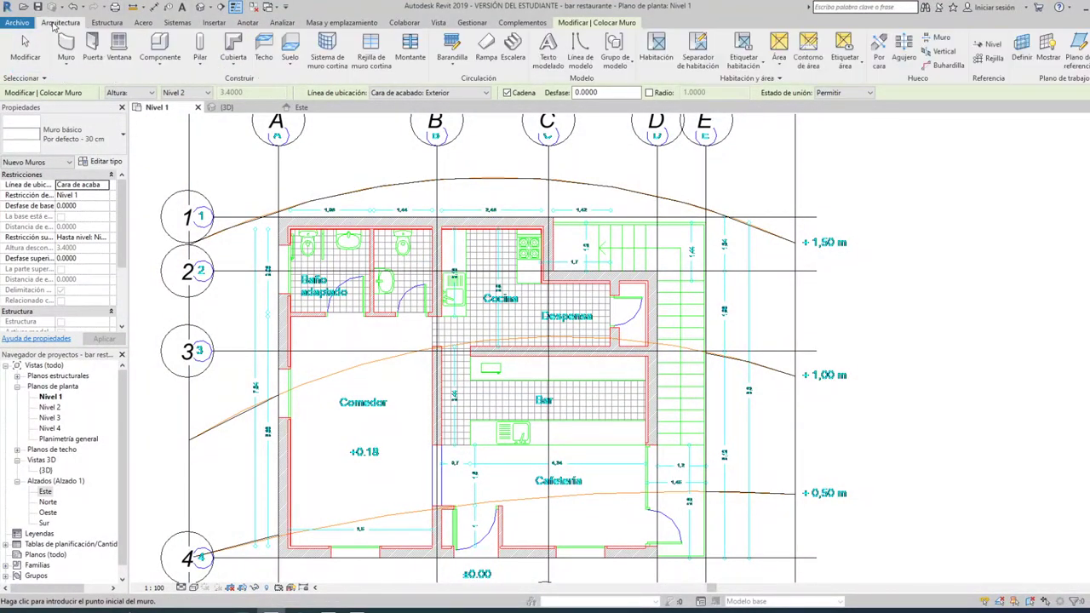
left_click(66, 65)
left_click(75, 84)
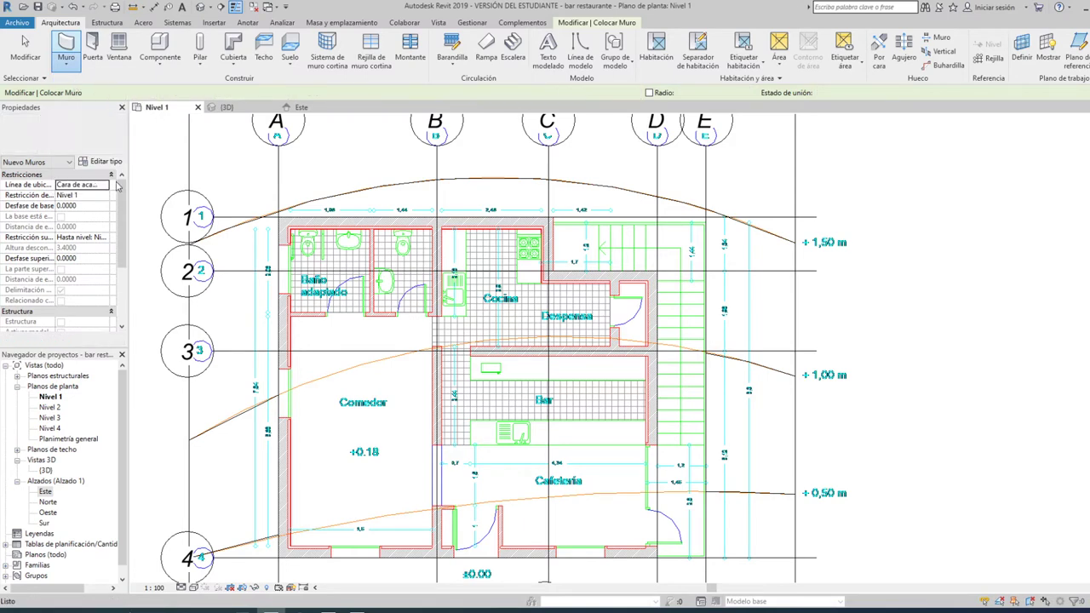
left_click(85, 136)
scroll(96, 269, "up", 1)
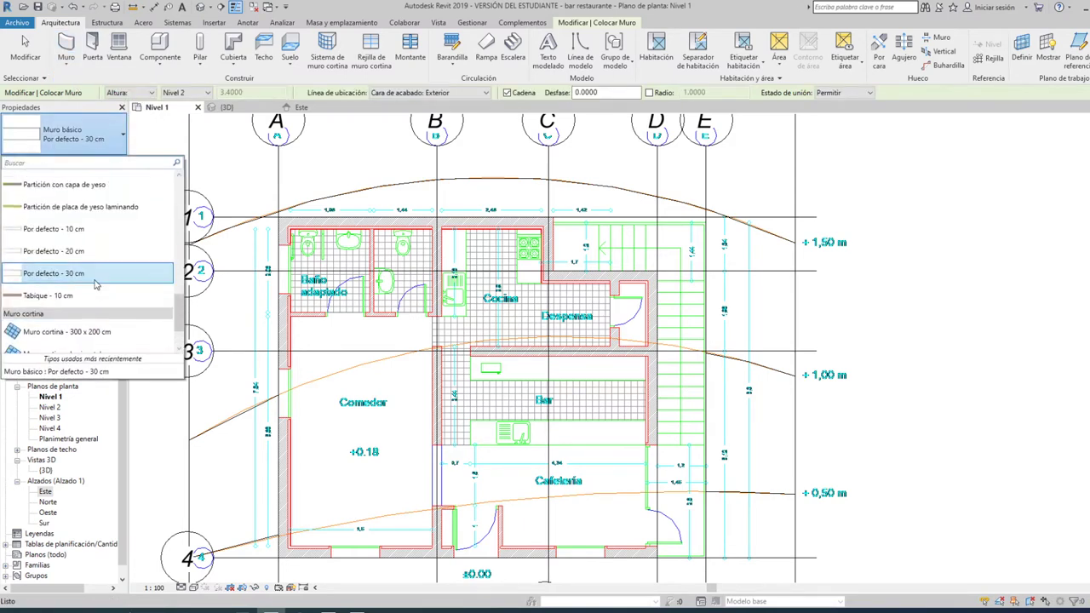
scroll(97, 272, "up", 2)
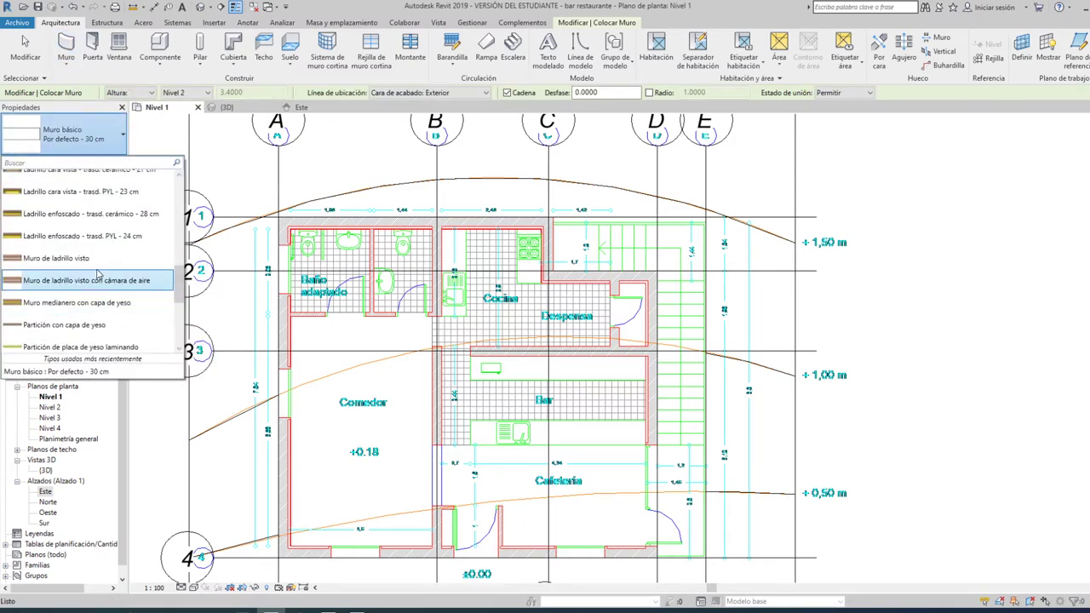
scroll(109, 220, "up", 3)
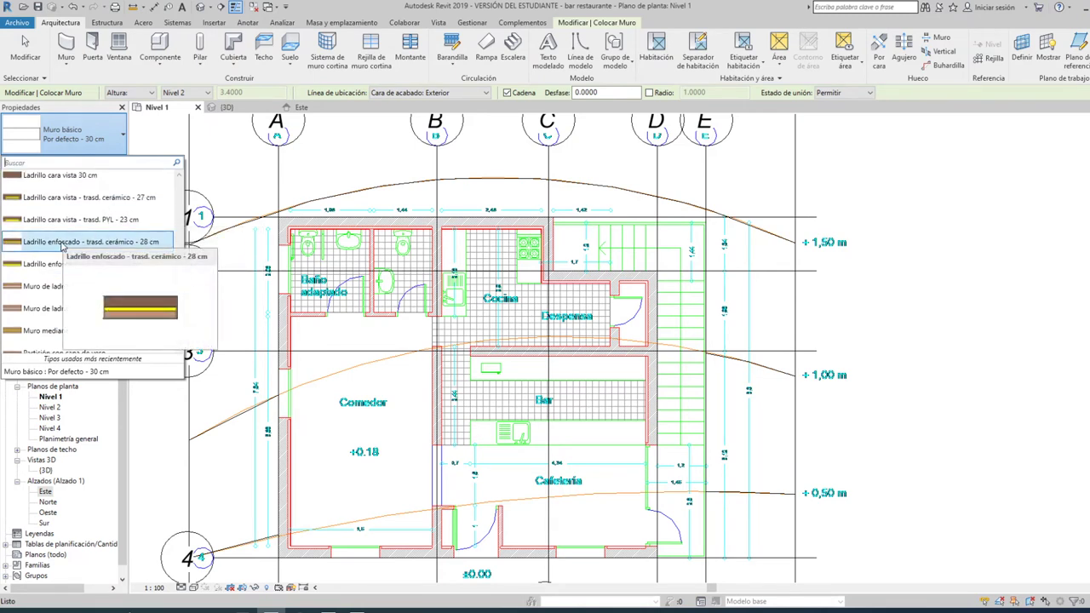
mouse_move(90, 214)
left_click(122, 245)
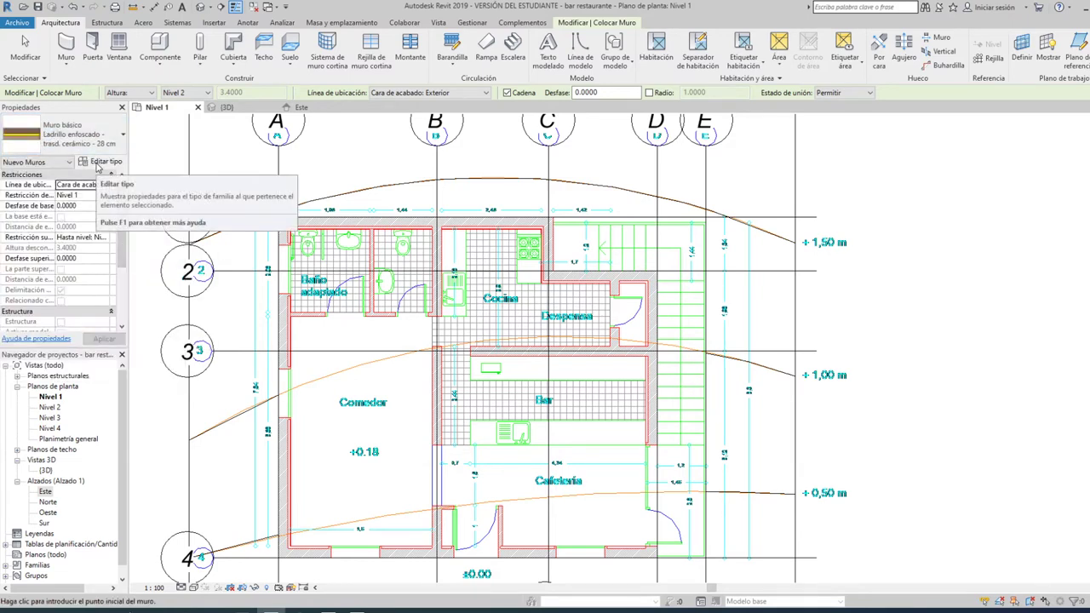
Duplicate the wall type, renaming 28 to '30 usuario' to get 'Ladrillo enfoscado - trasd. cerámico - 30 usuario cm 2'.
left_click(101, 162)
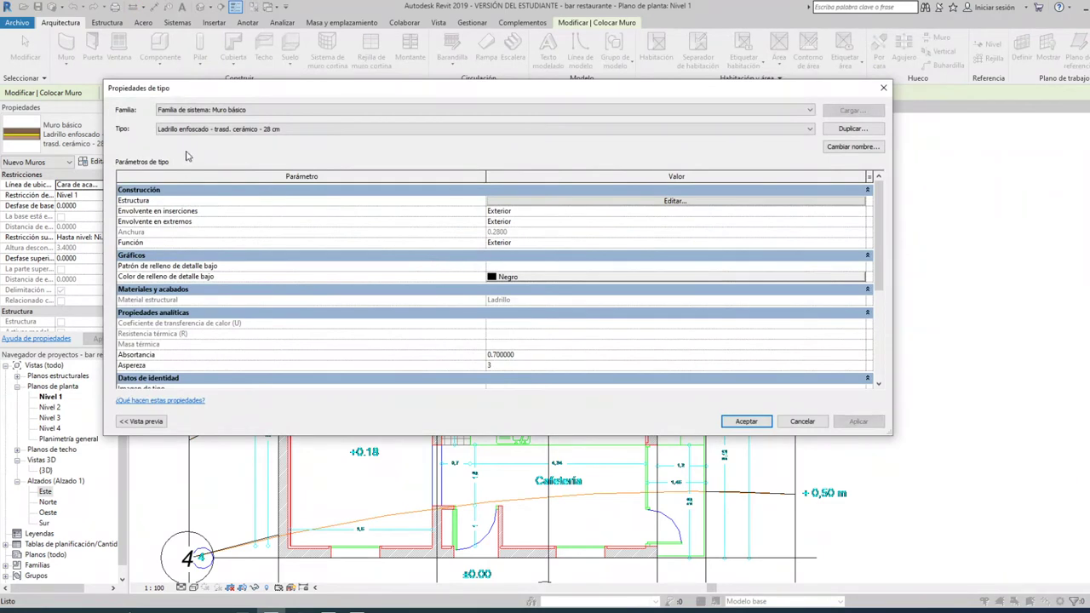
left_click(867, 128)
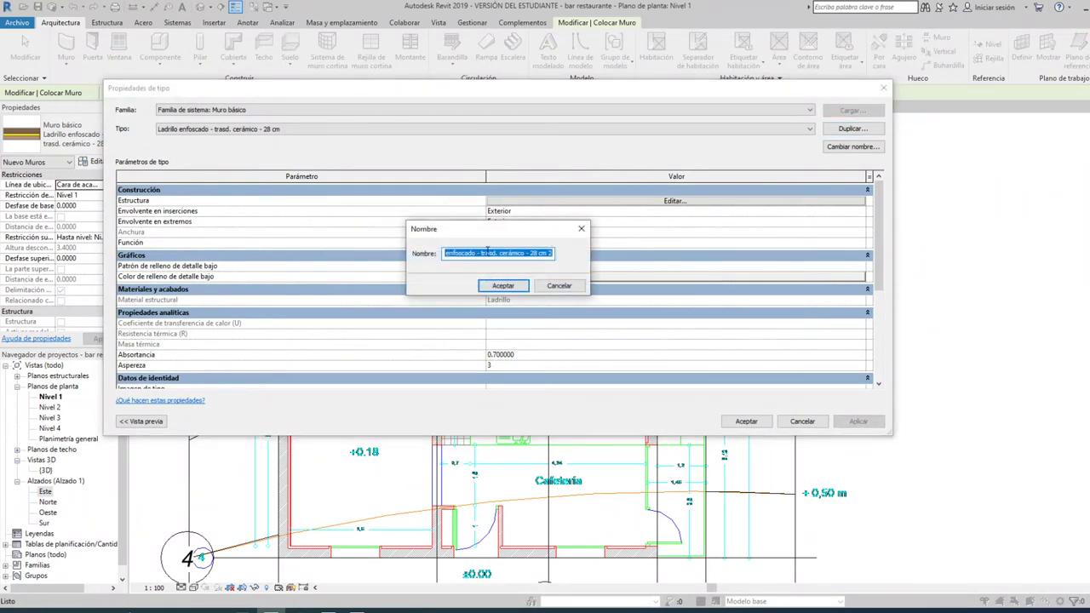
double_click(530, 253)
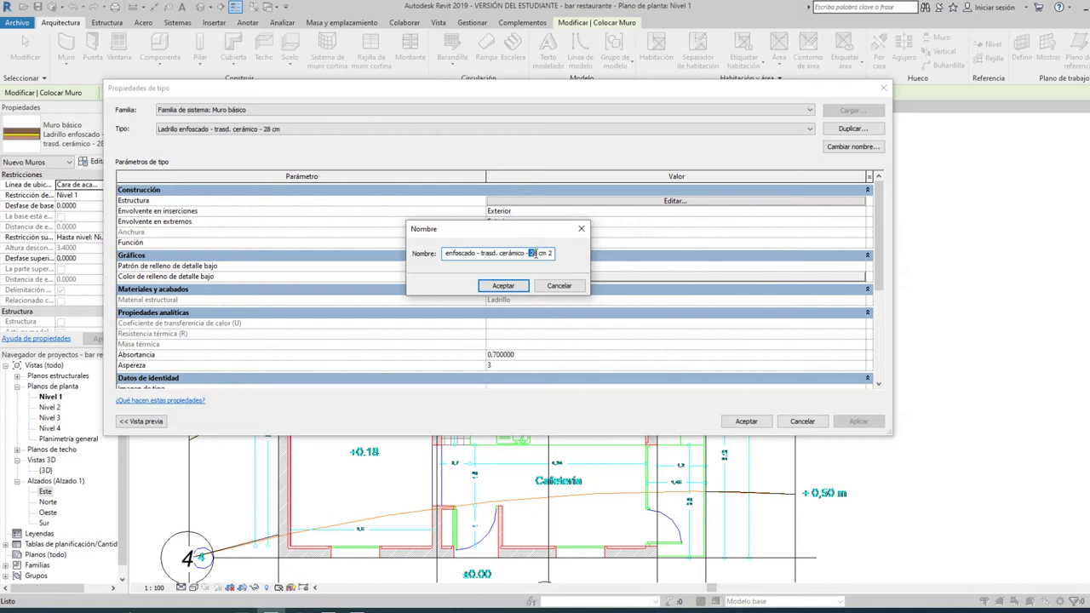
type("30 ")
type("usuario")
left_click(503, 287)
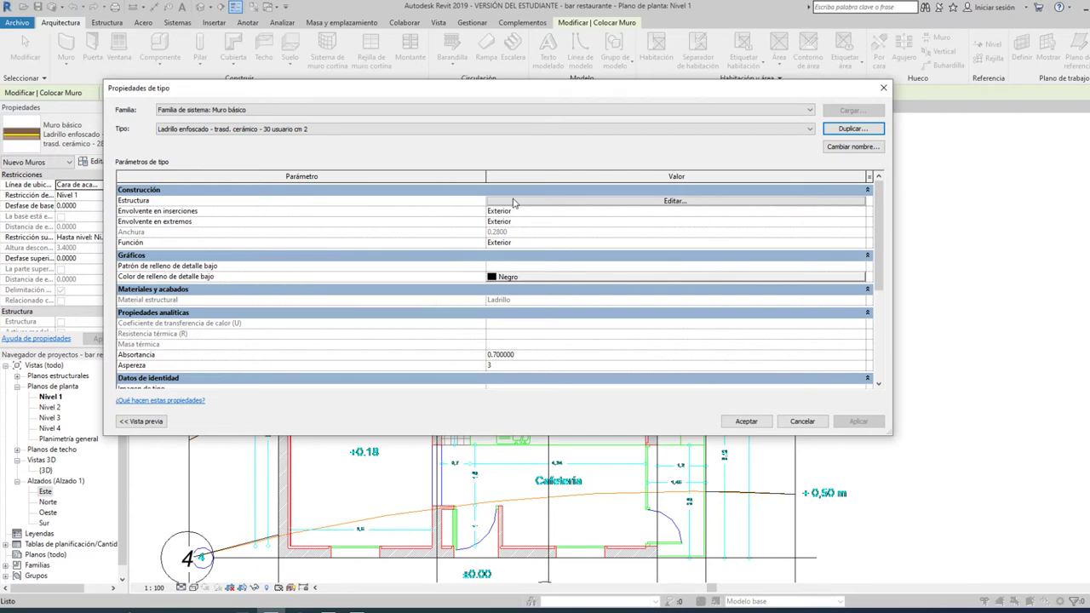
left_click(583, 205)
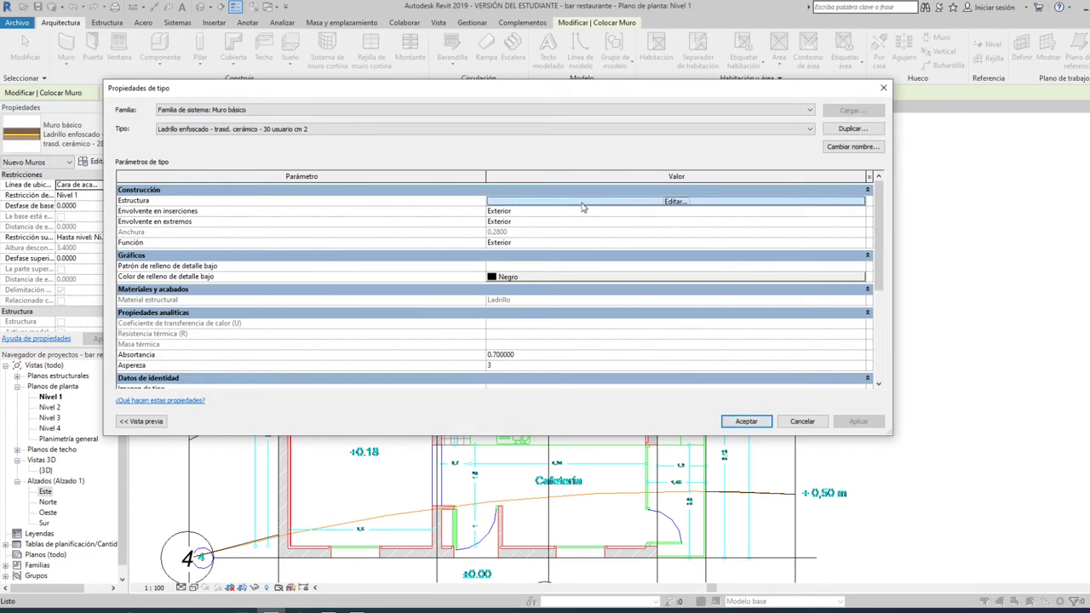
Open the Estructura layer editor with a zoomed Sección preview, moving the dialog left.
left_click(582, 205)
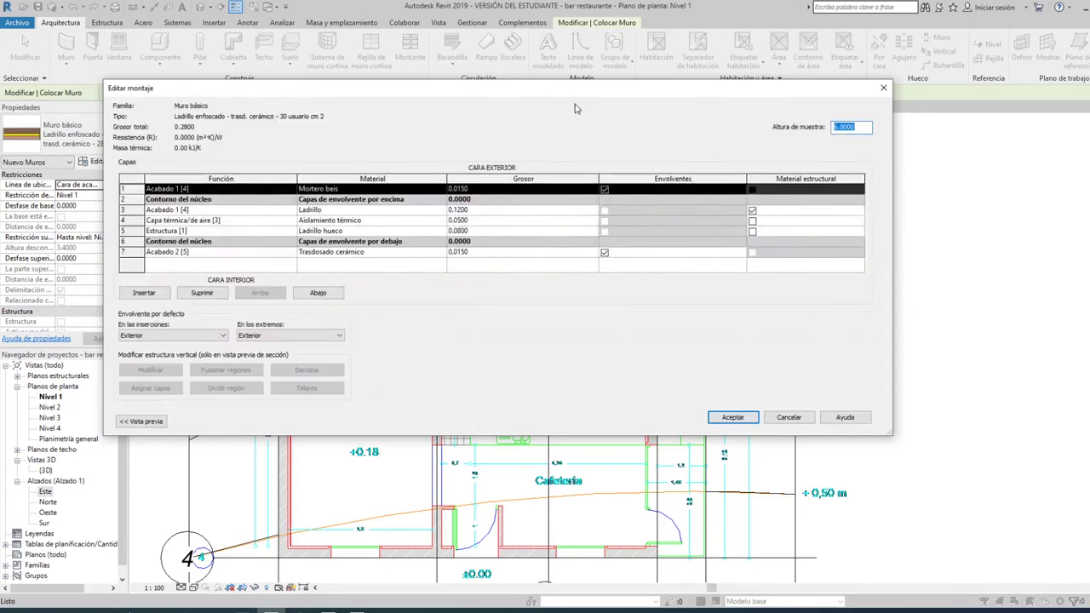
left_click(318, 410)
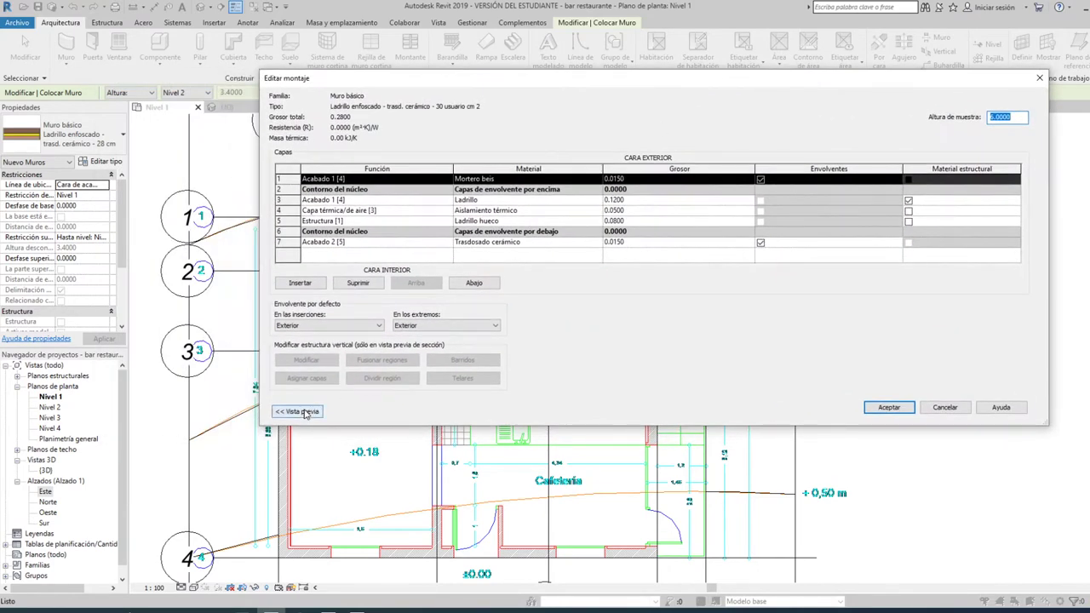
left_click(467, 412)
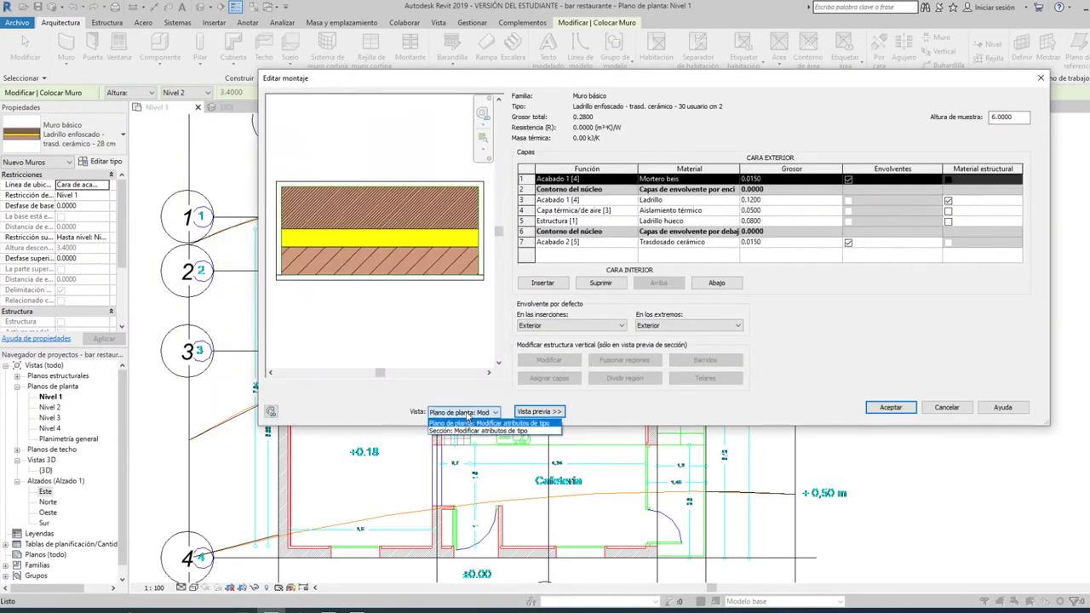
left_click(466, 432)
scroll(382, 259, "up", 2)
scroll(381, 258, "up", 3)
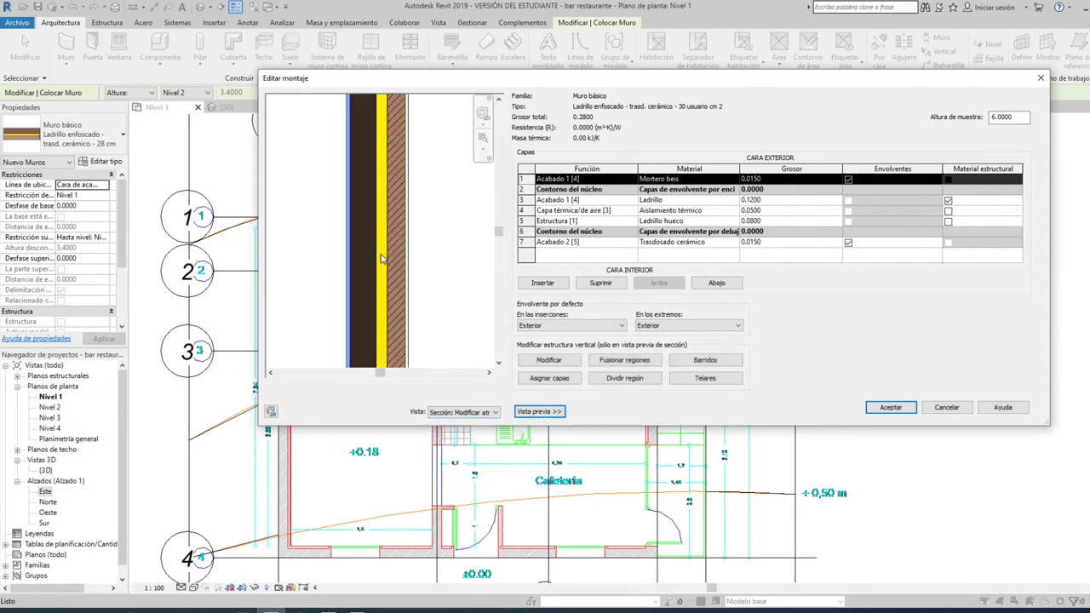
scroll(381, 259, "up", 1)
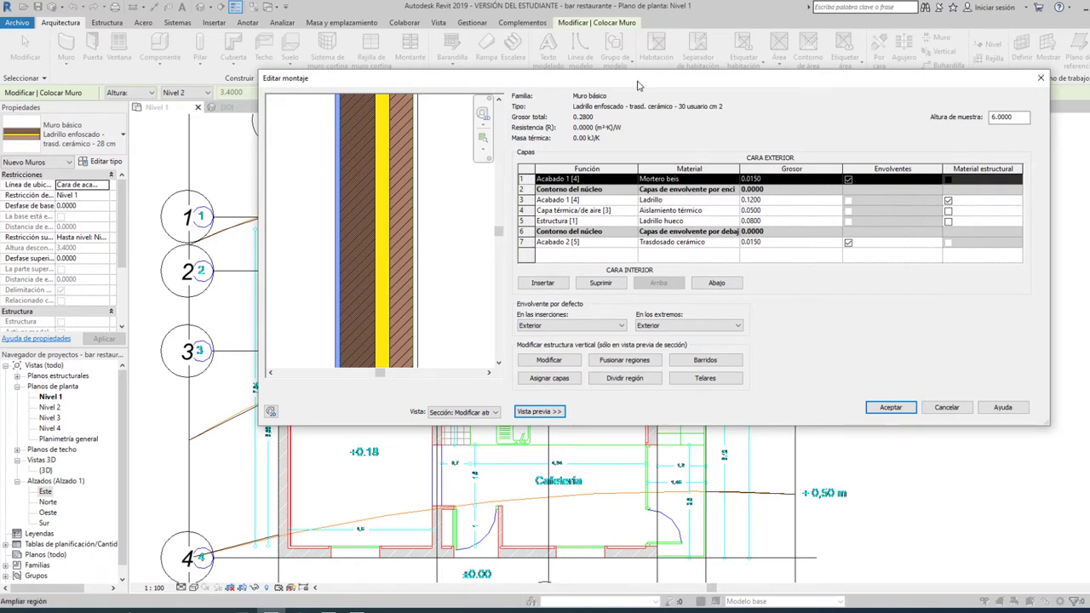
left_click_drag(641, 78, 547, 90)
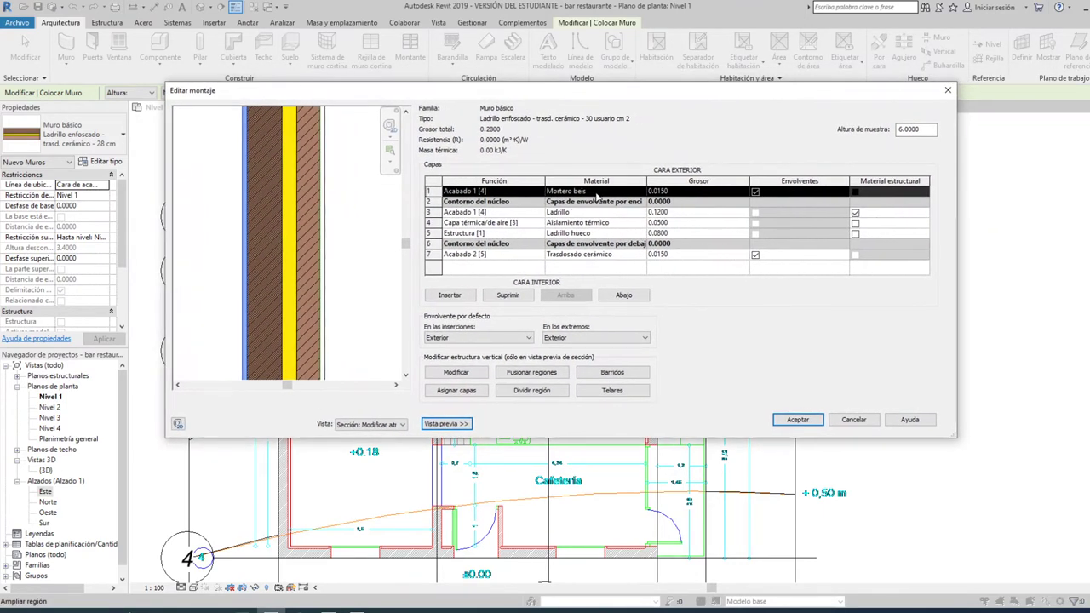
left_click(597, 191)
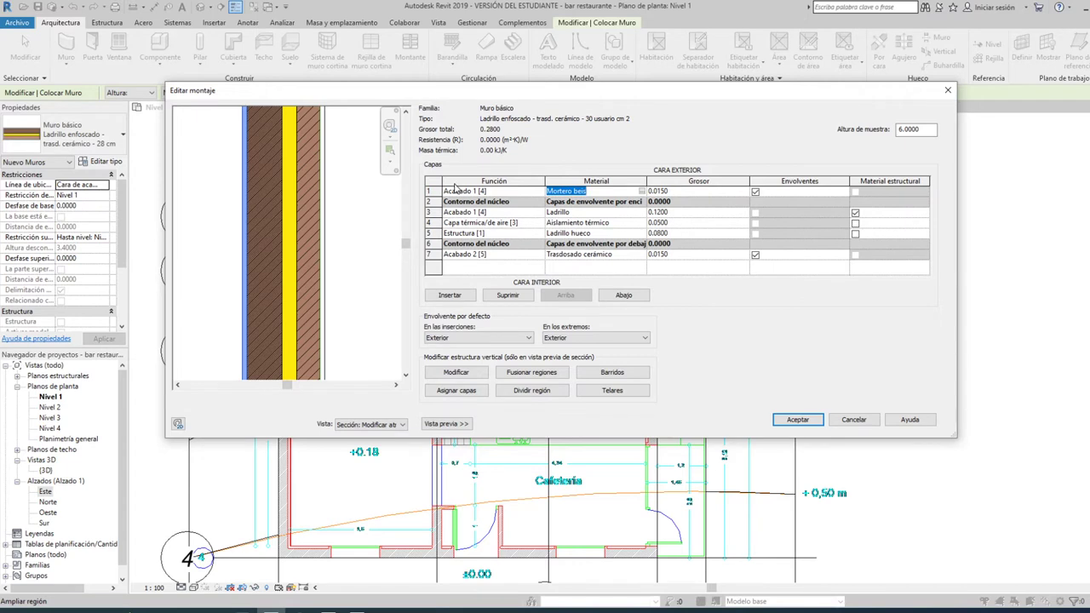
Delete the Mortero beis finish layer and move the Ladrillo brick layer to the outer face.
left_click(431, 191)
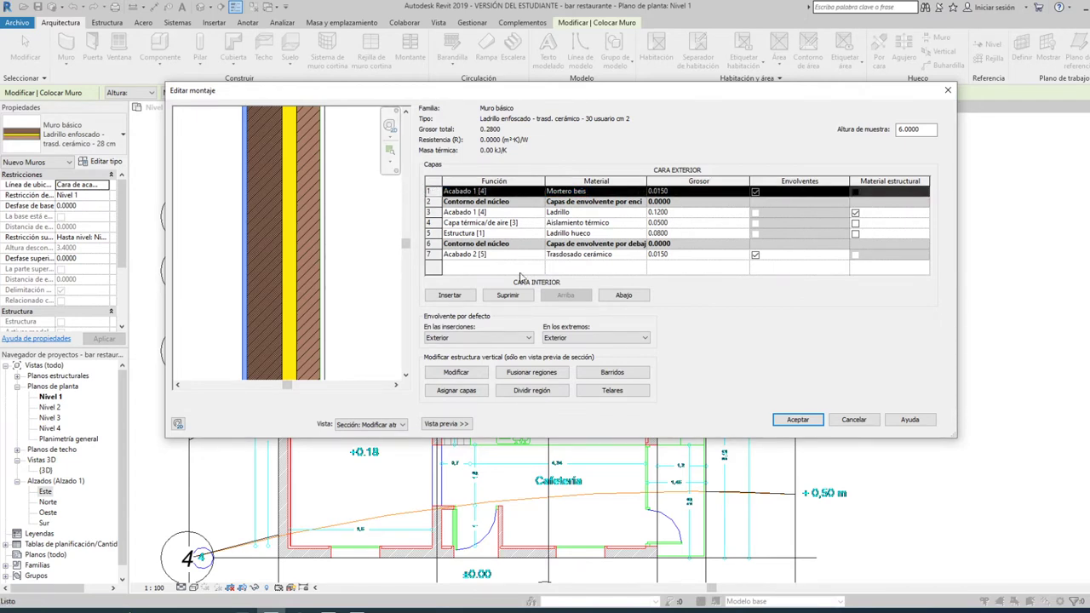
left_click(507, 295)
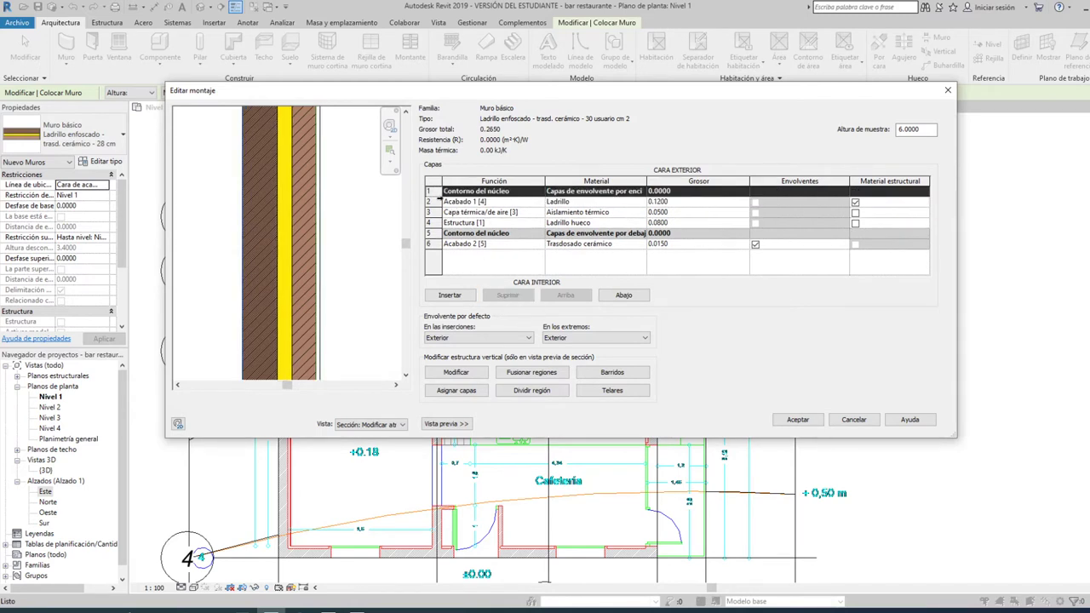
left_click(436, 202)
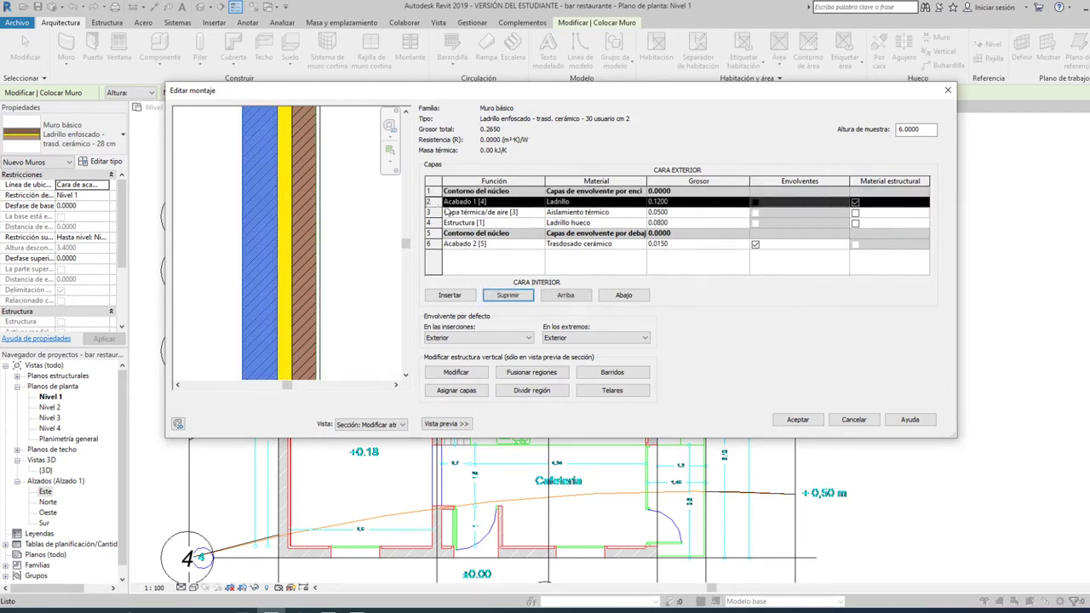
left_click(566, 294)
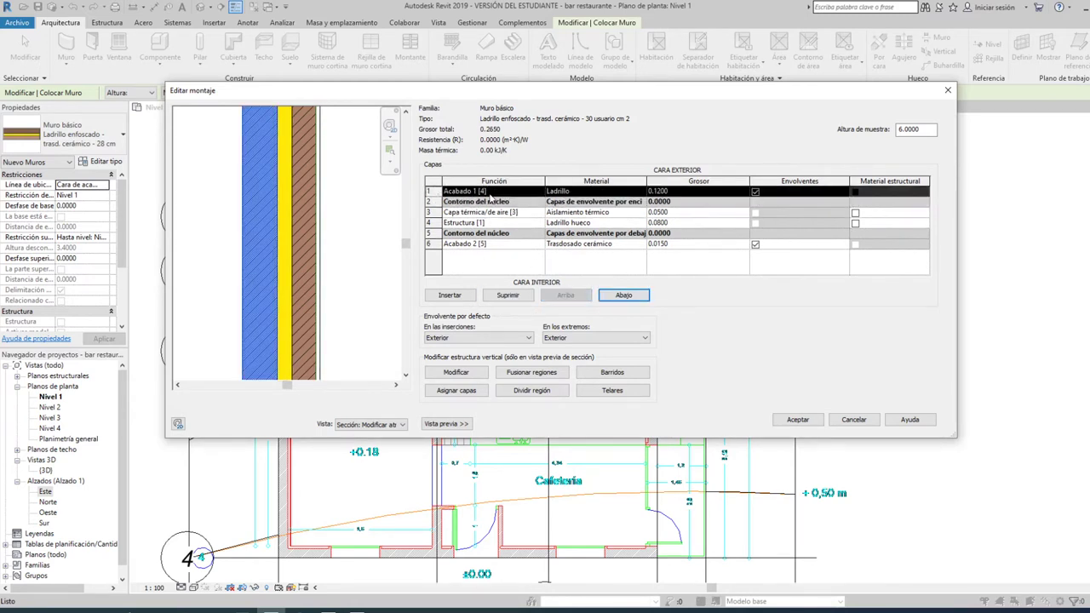
left_click(564, 197)
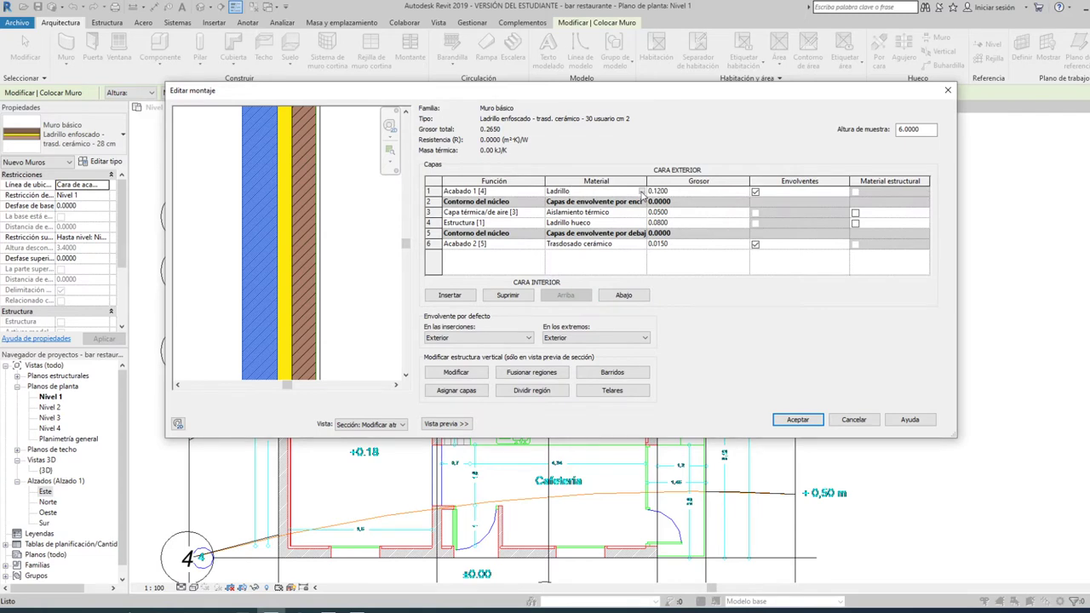
left_click(641, 192)
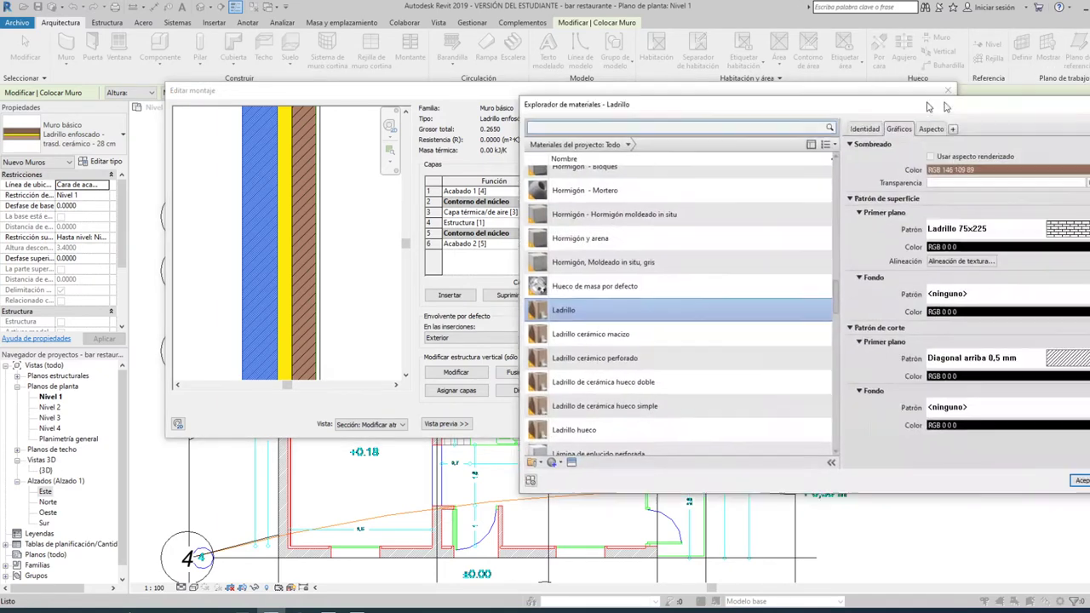
left_click_drag(948, 90, 623, 92)
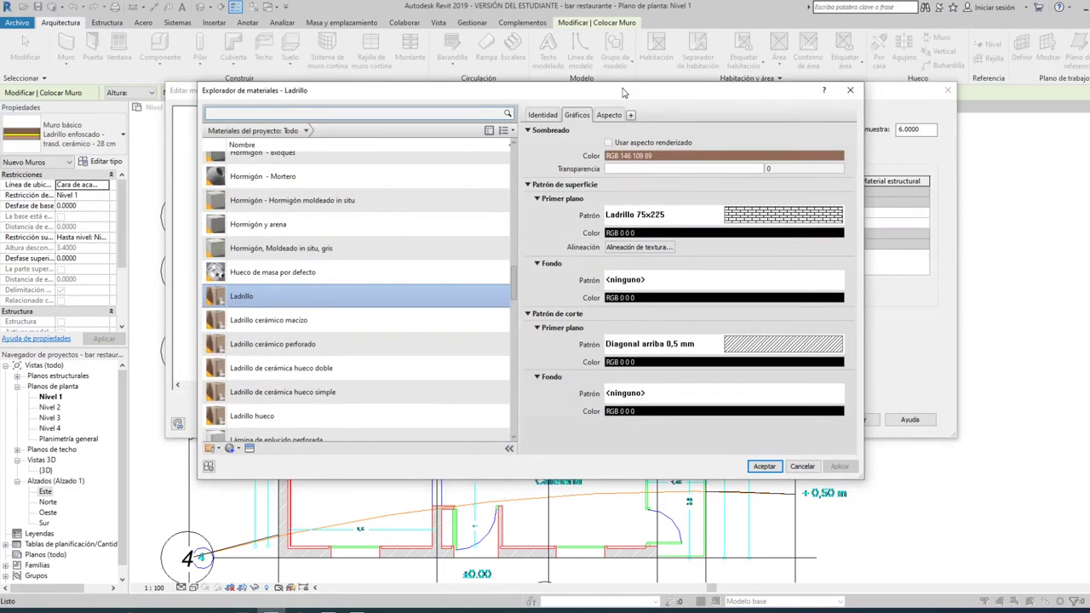
scroll(256, 247, "down", 3)
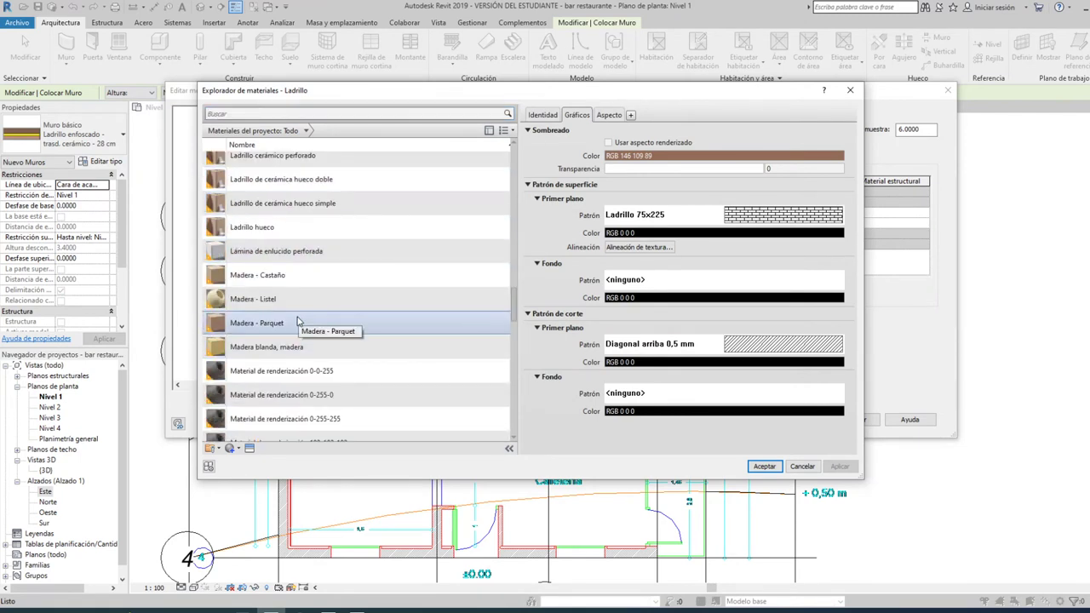
scroll(298, 322, "up", 4)
scroll(292, 289, "down", 2)
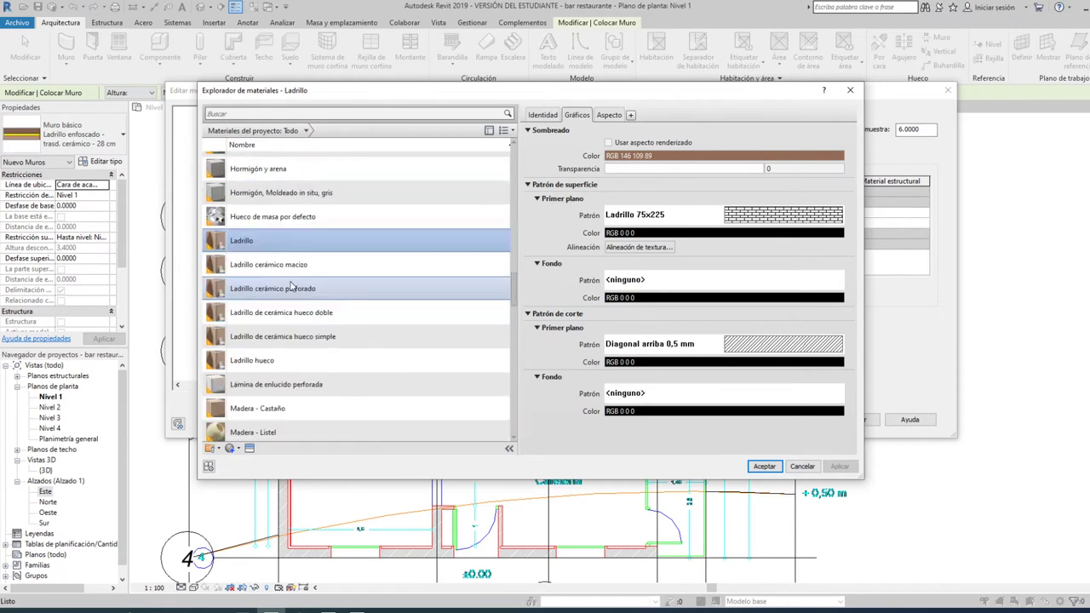
scroll(290, 288, "down", 1)
scroll(289, 289, "down", 2)
scroll(288, 294, "down", 1)
scroll(285, 300, "down", 2)
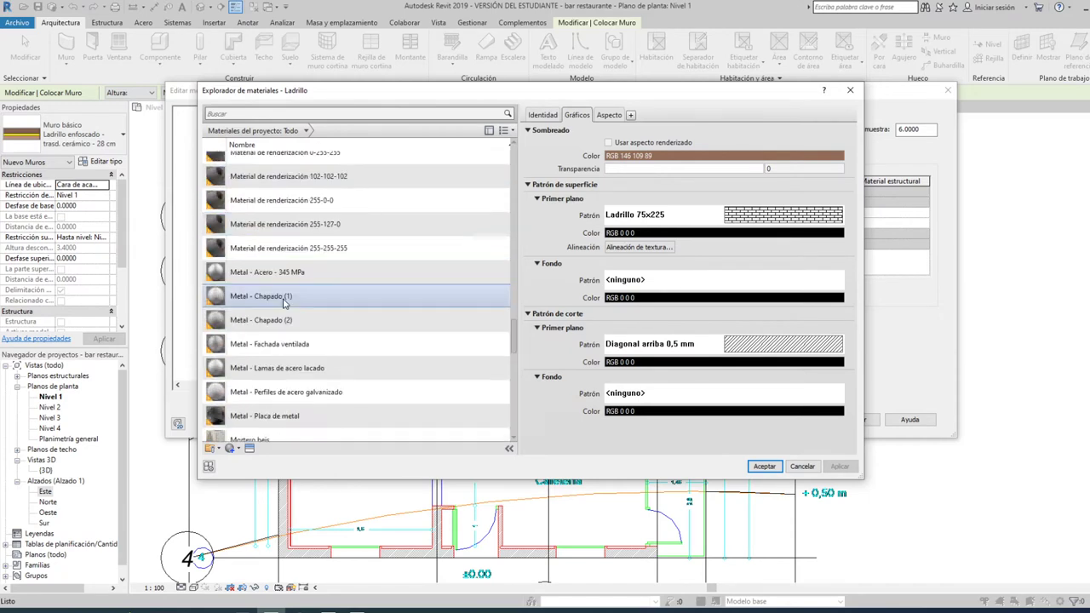
scroll(285, 302, "up", 6)
left_click(850, 89)
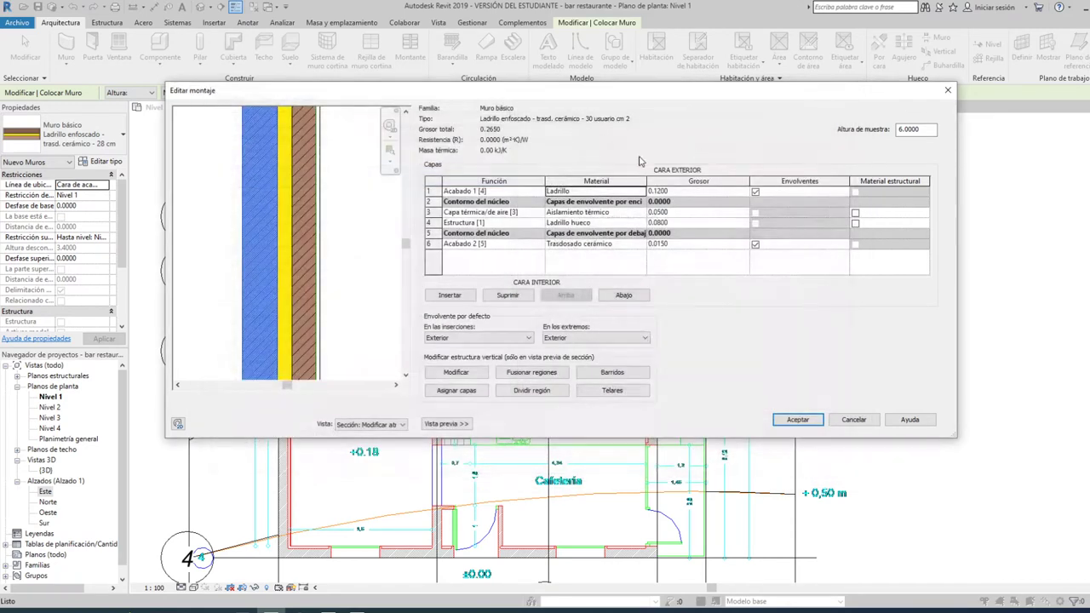
left_click(677, 193)
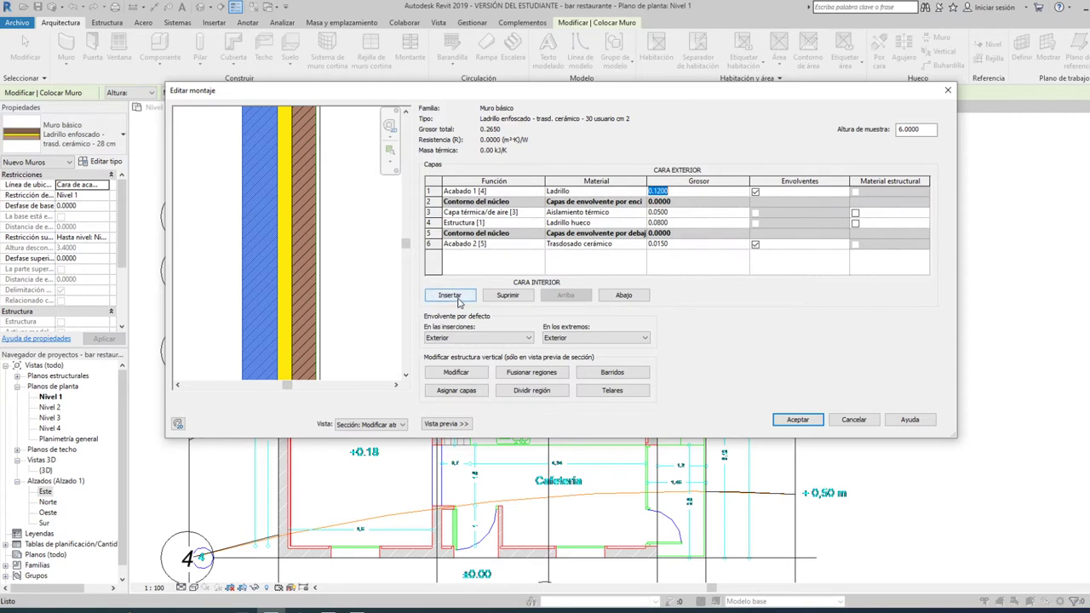
Insert a layer above the thermal insulation, set it to Substrato [2], and browse materials.
left_click(463, 212)
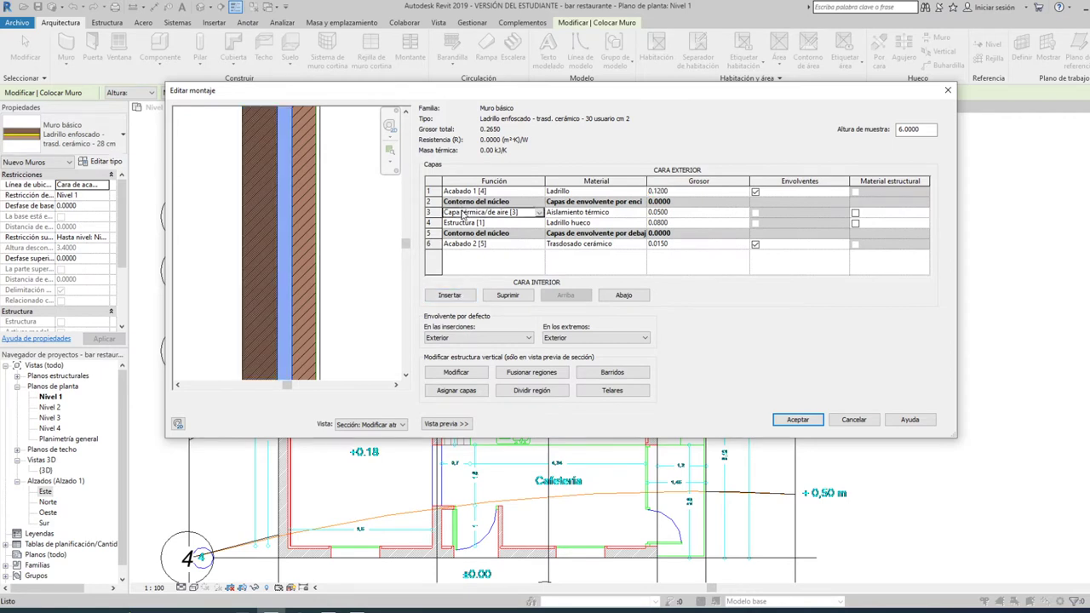
left_click(448, 297)
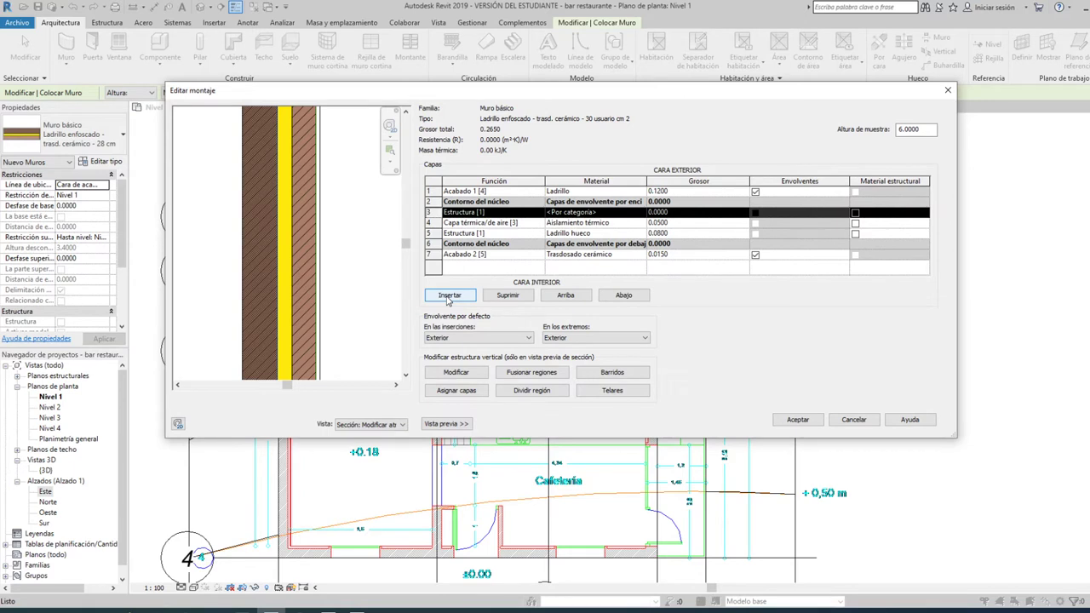
left_click(540, 214)
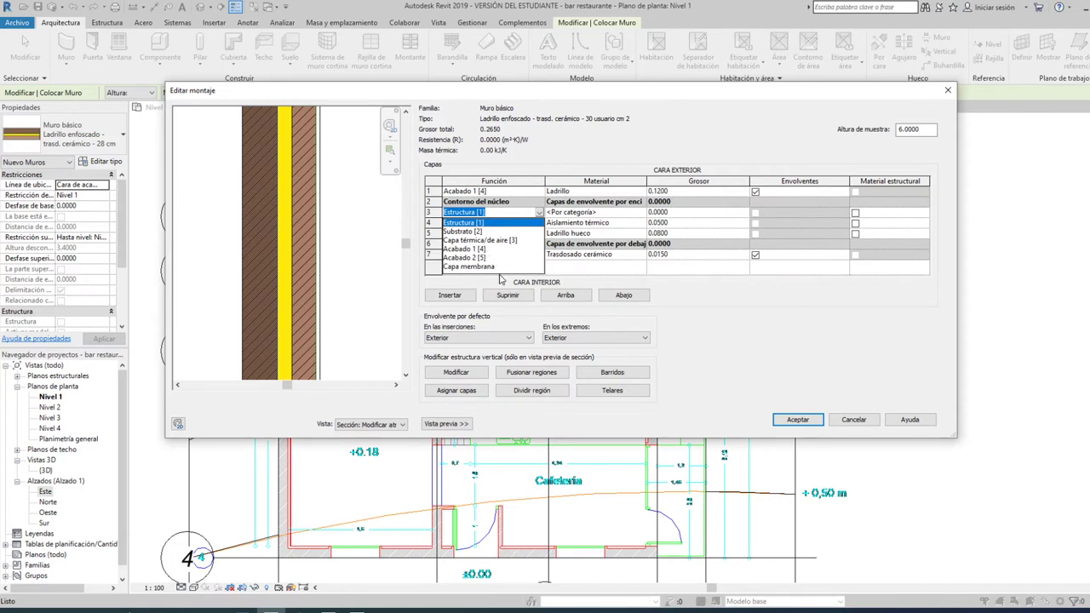
left_click(482, 232)
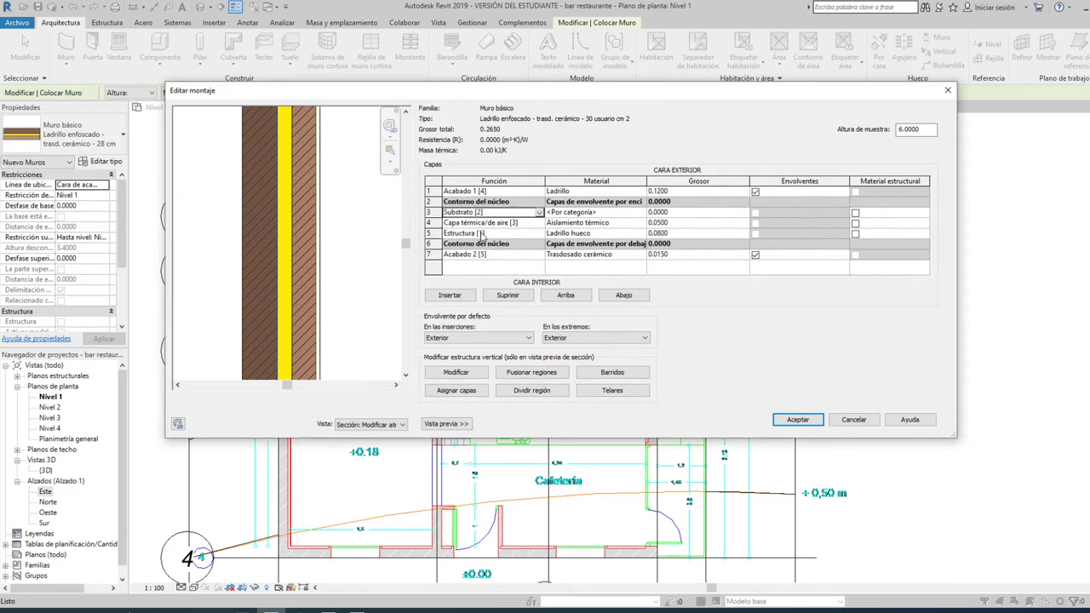
left_click(610, 215)
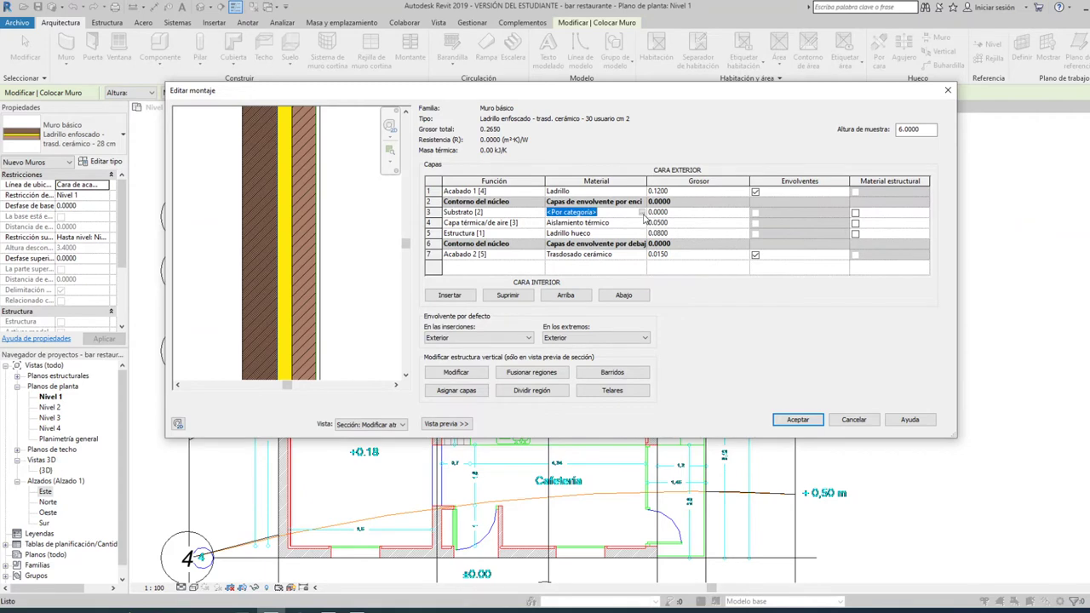
left_click(642, 214)
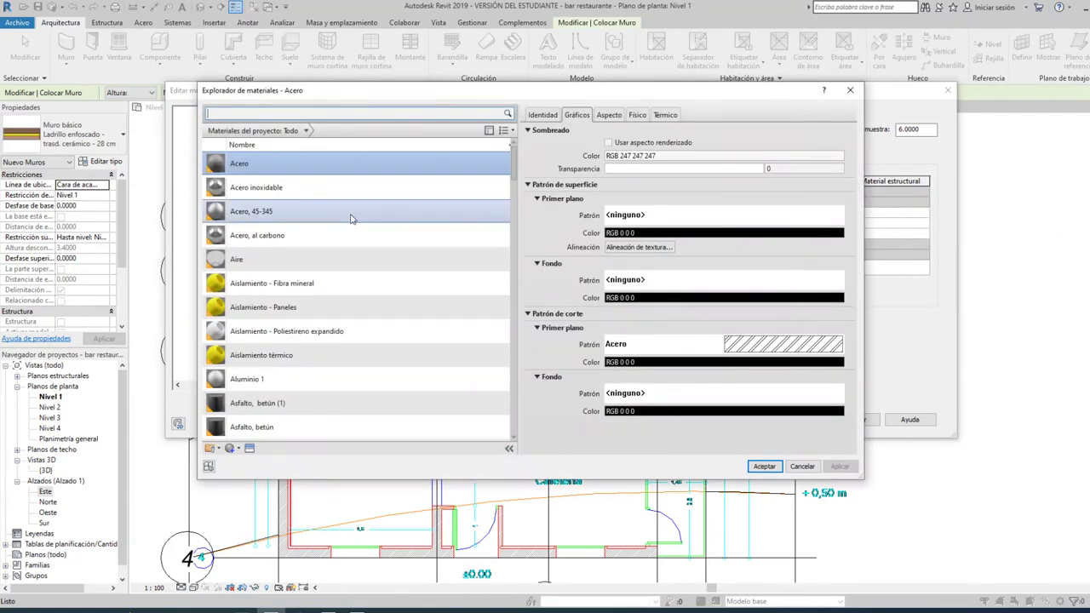
Choose Mortero de una capa in the Explorador de materiales and confirm it.
scroll(350, 218, "down", 4)
scroll(350, 219, "down", 1)
left_click(344, 237)
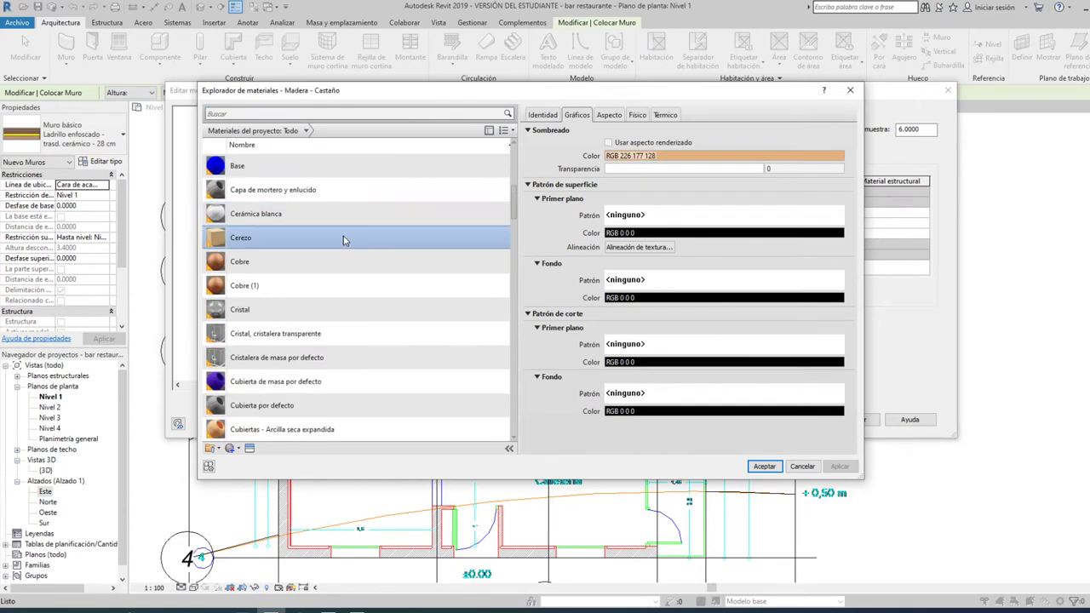
scroll(343, 259, "down", 2)
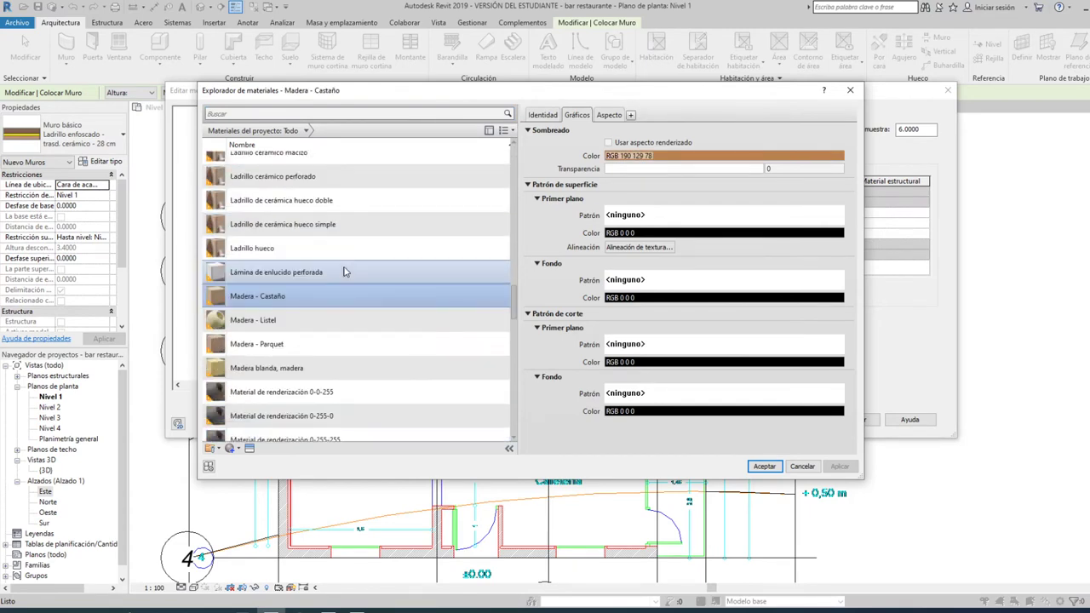
scroll(413, 269, "down", 1)
scroll(407, 205, "down", 1)
scroll(409, 199, "down", 2)
scroll(405, 203, "down", 2)
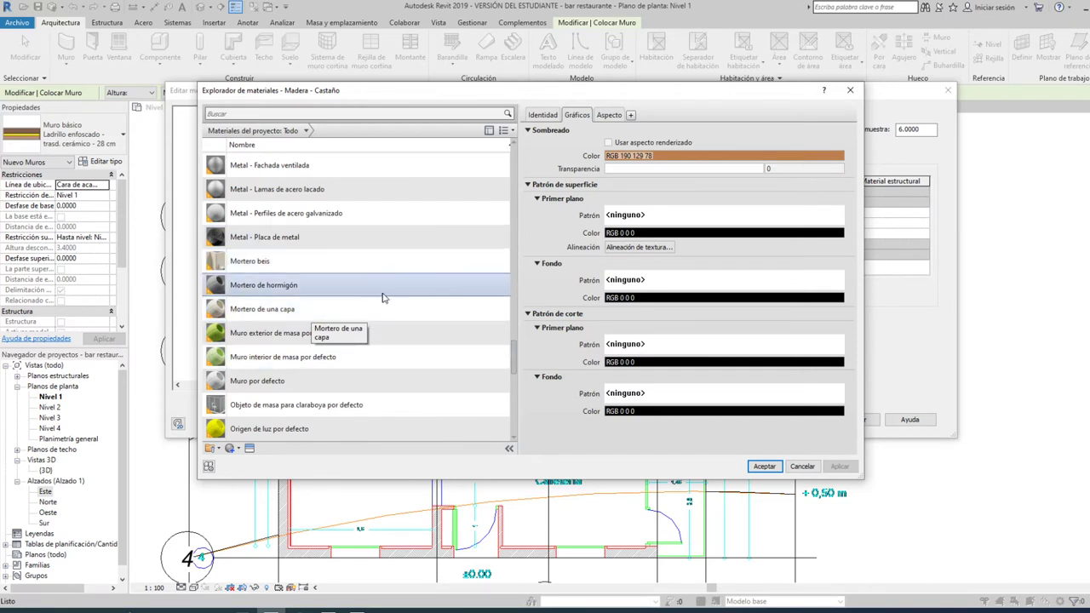
left_click(356, 314)
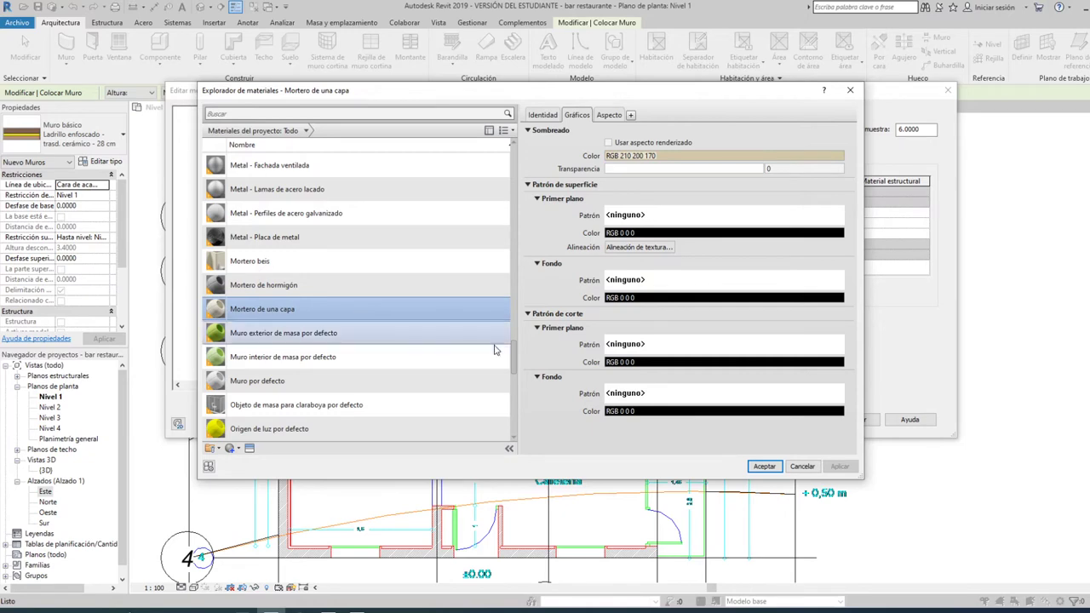
left_click(763, 465)
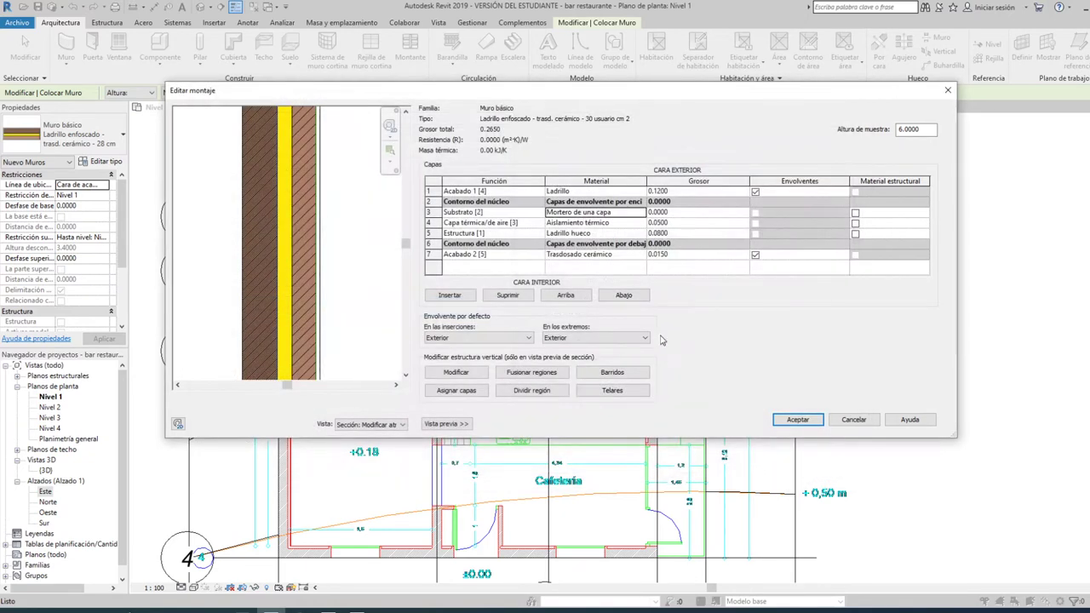
Set the substrate layer's Grosor to 0.0100, correcting a mistaken 0.1000 entry.
left_click(671, 211)
left_click_drag(671, 211, 642, 214)
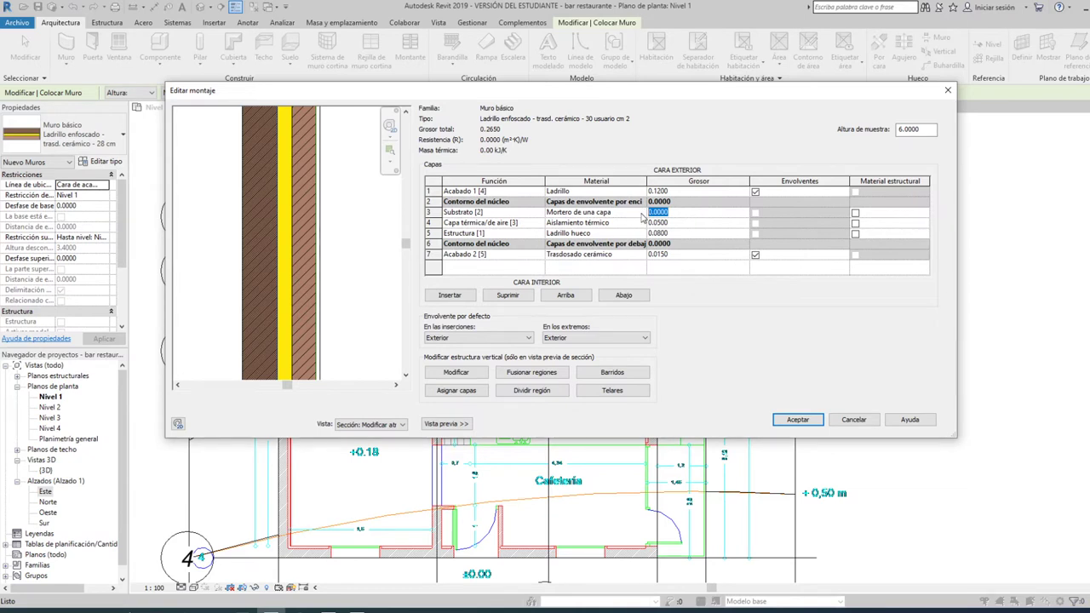
type("1")
key("Tab")
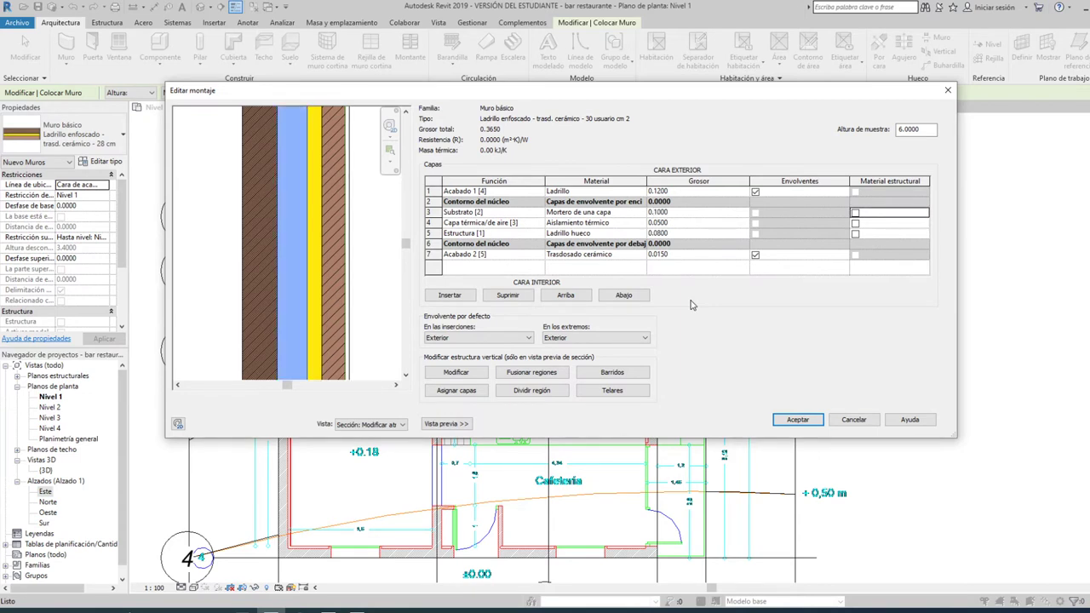
left_click(664, 212)
left_click_drag(671, 211, 652, 212)
type("0")
key("Tab")
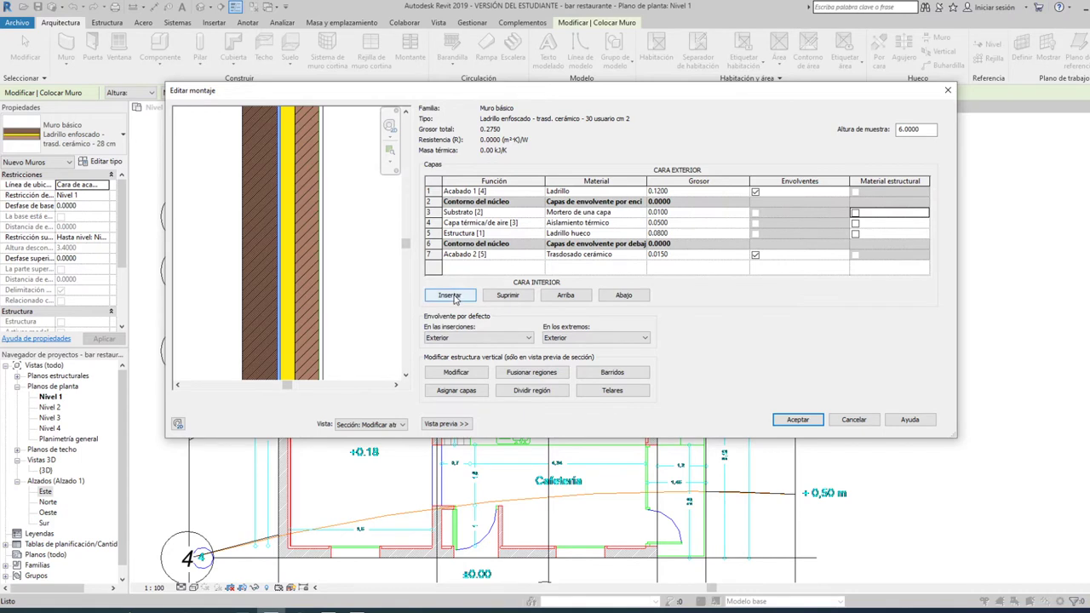
Insert another layer above the thermal insulation with function Capa térmica/de aire [3].
left_click(465, 222)
left_click(452, 295)
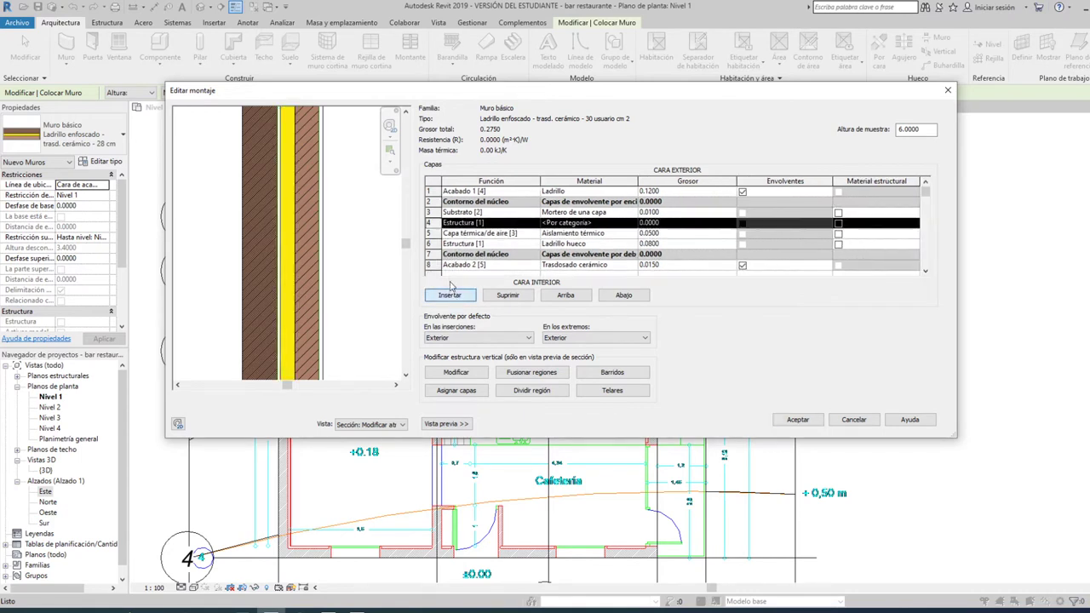
left_click(477, 223)
left_click(535, 222)
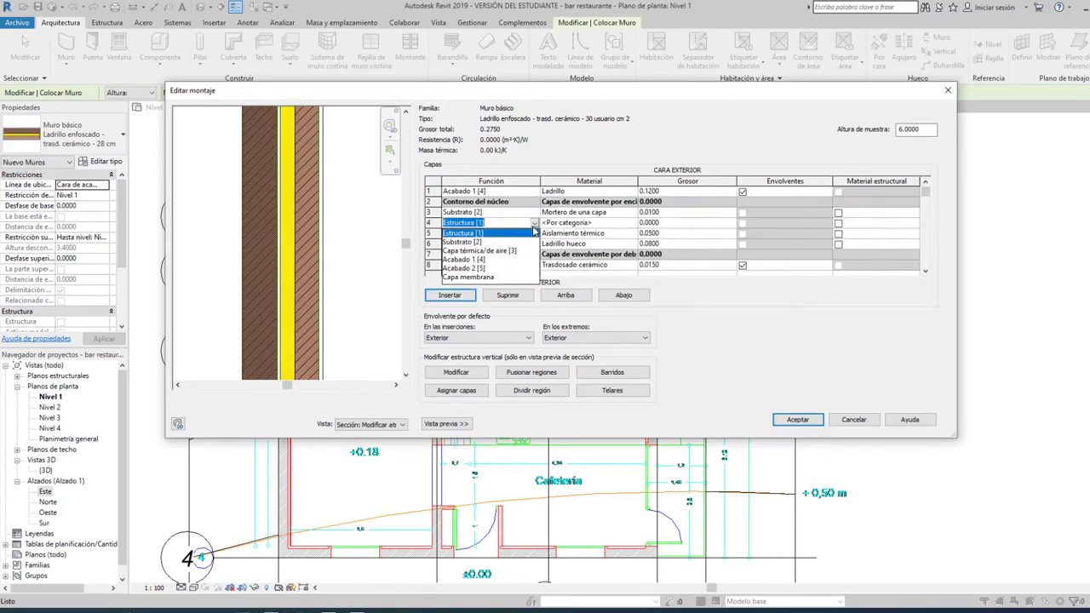
left_click(480, 251)
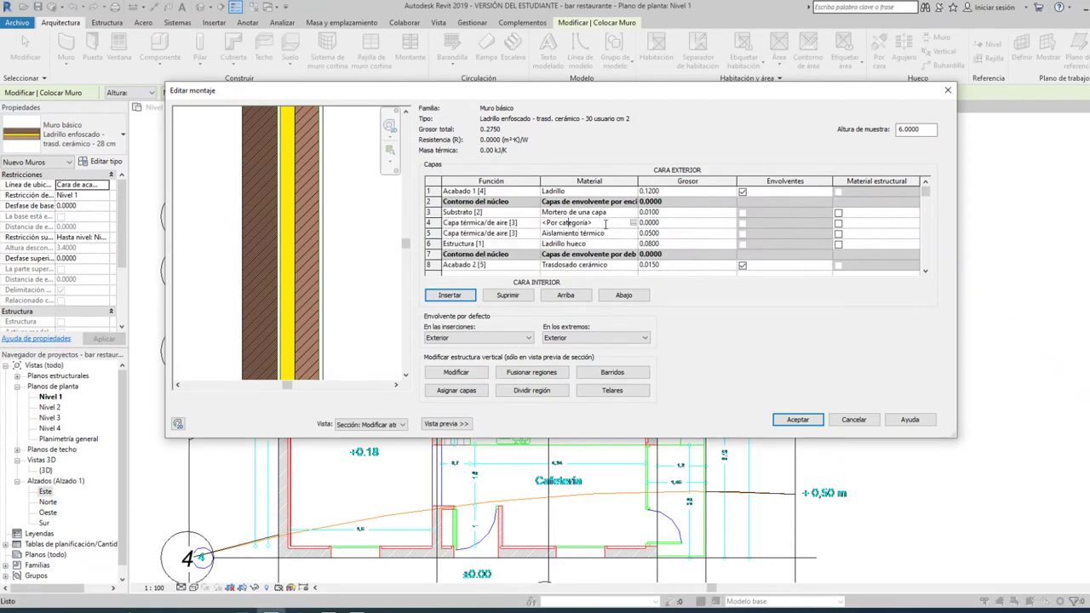
Assign the Aire material to the new air-gap layer from the material list.
left_click(632, 226)
left_click(633, 223)
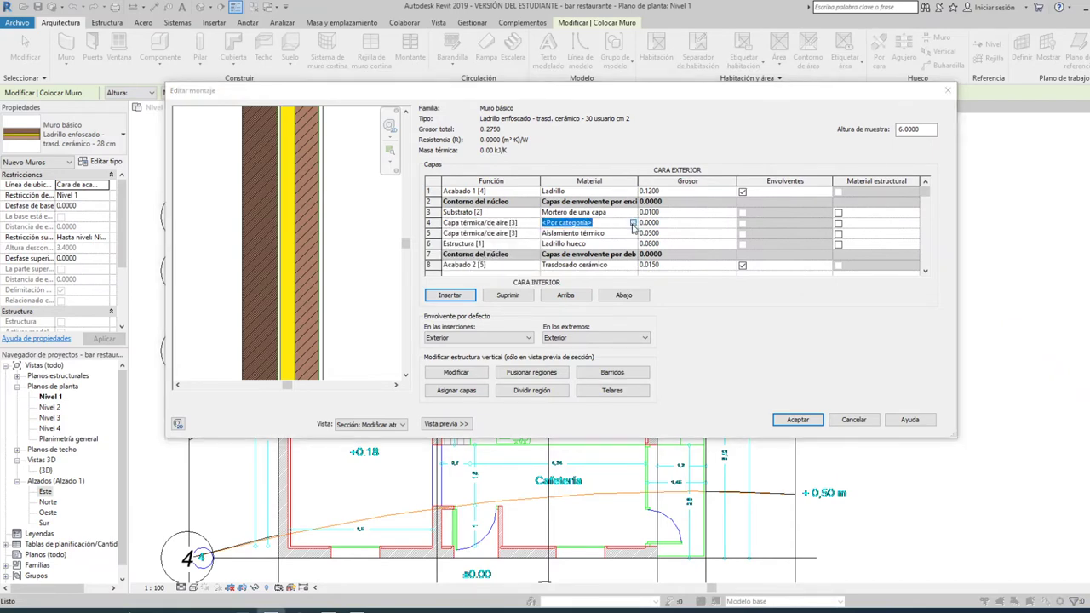
scroll(299, 248, "down", 5)
scroll(297, 247, "up", 5)
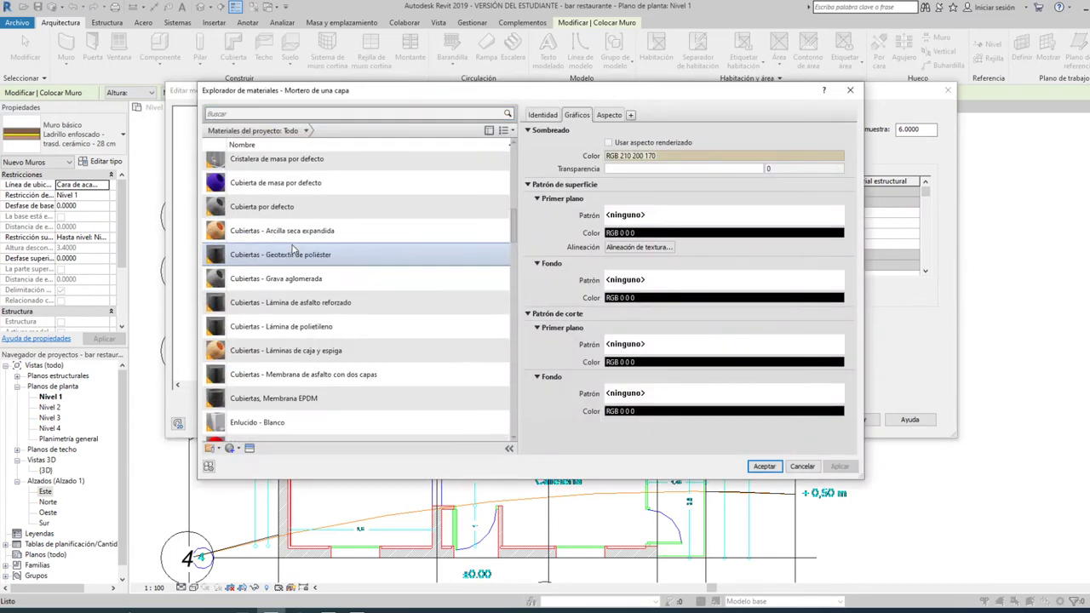
scroll(295, 246, "up", 2)
scroll(294, 244, "up", 2)
scroll(296, 244, "down", 3)
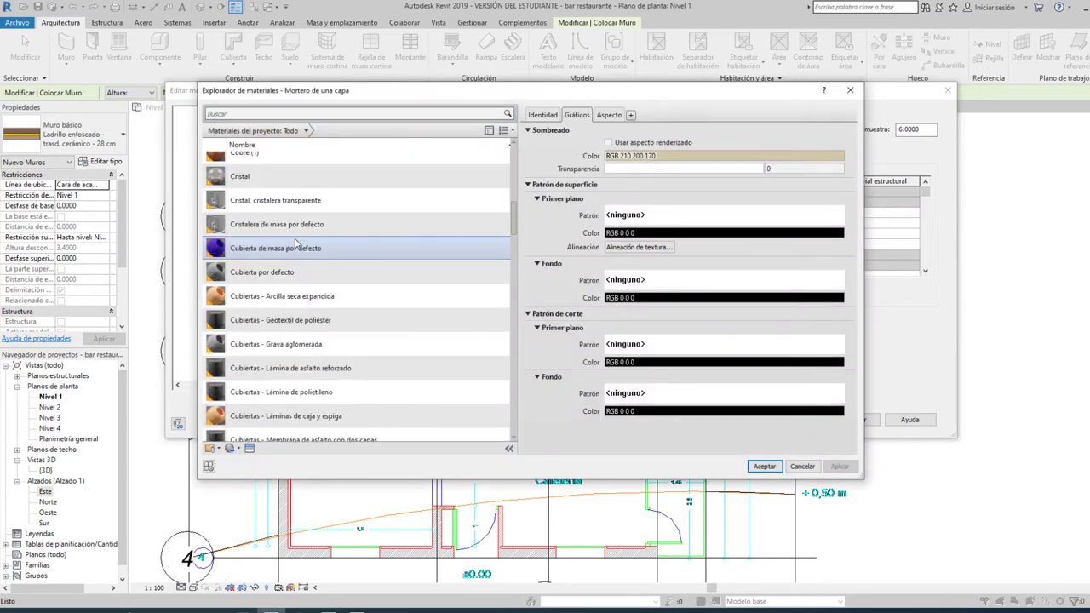
scroll(295, 245, "down", 2)
scroll(295, 244, "down", 1)
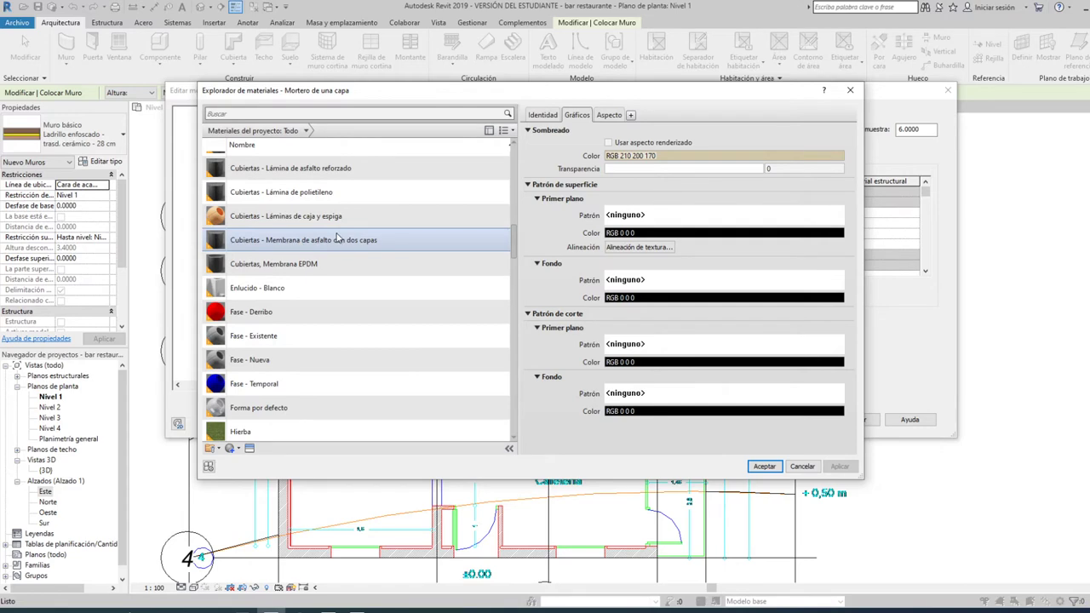
scroll(337, 234, "down", 1)
scroll(340, 243, "down", 2)
scroll(342, 246, "down", 3)
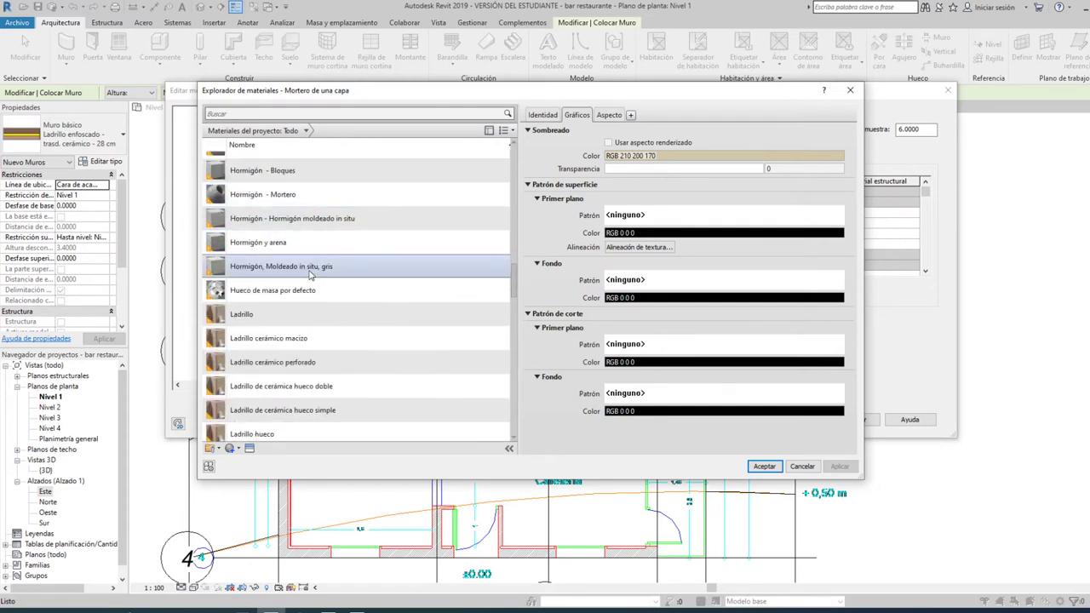
scroll(340, 294, "down", 4)
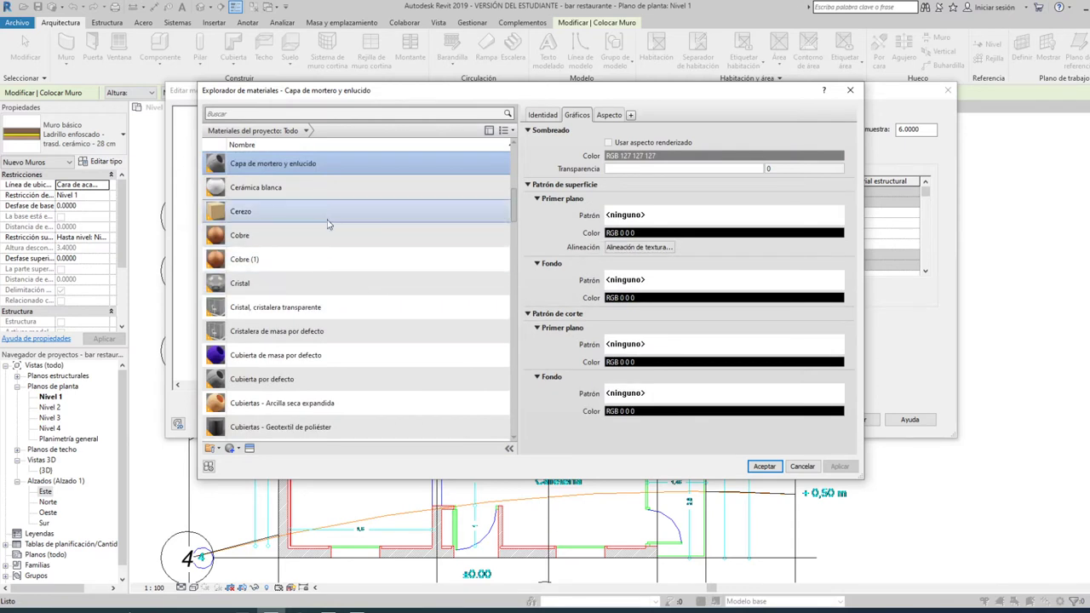
scroll(334, 217, "up", 2)
scroll(336, 247, "up", 2)
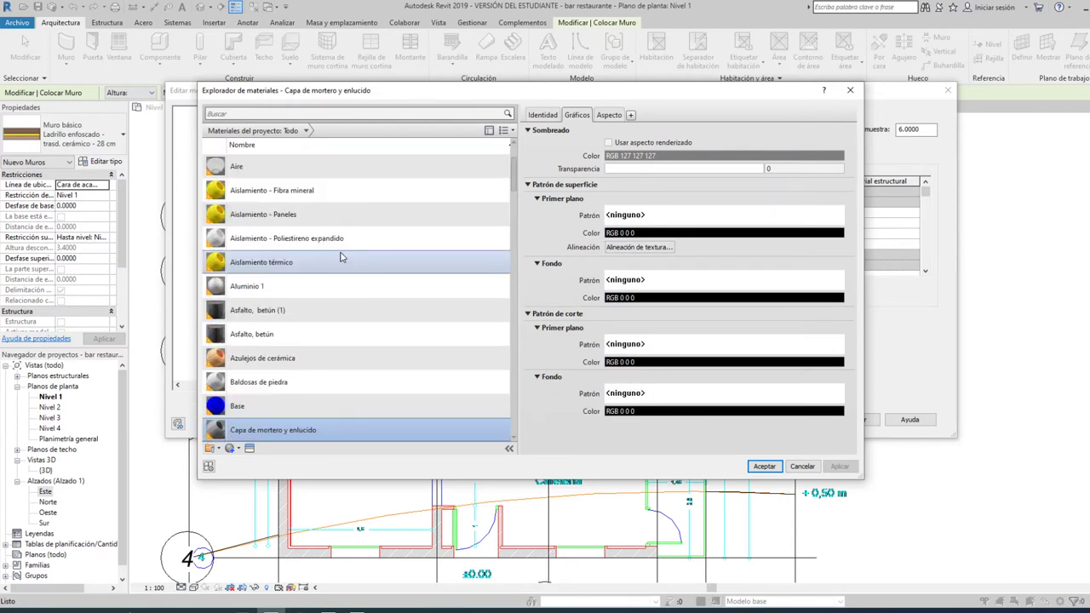
scroll(341, 258, "up", 1)
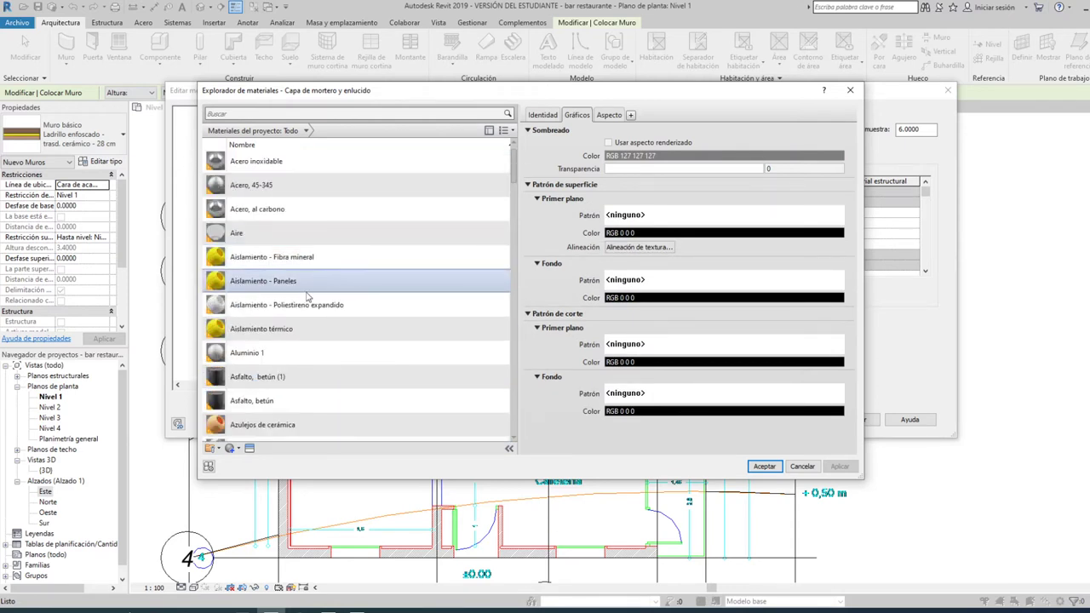
left_click(286, 237)
Confirm Aire for the fourth layer and make the air and insulation layers 0.04 thick.
left_click(762, 466)
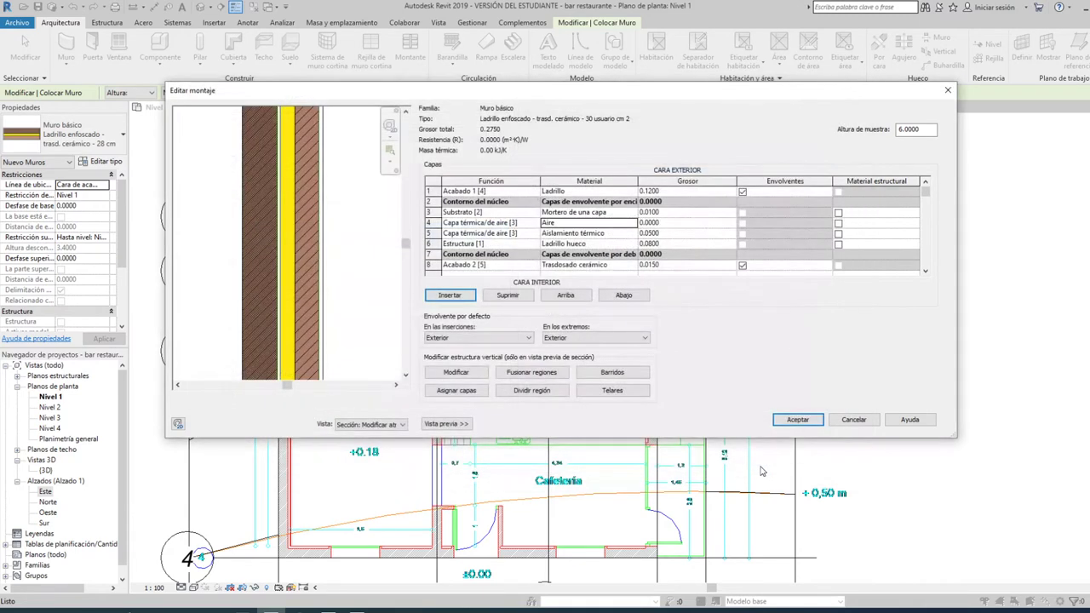
left_click(661, 223)
type("0.04")
left_click(609, 233)
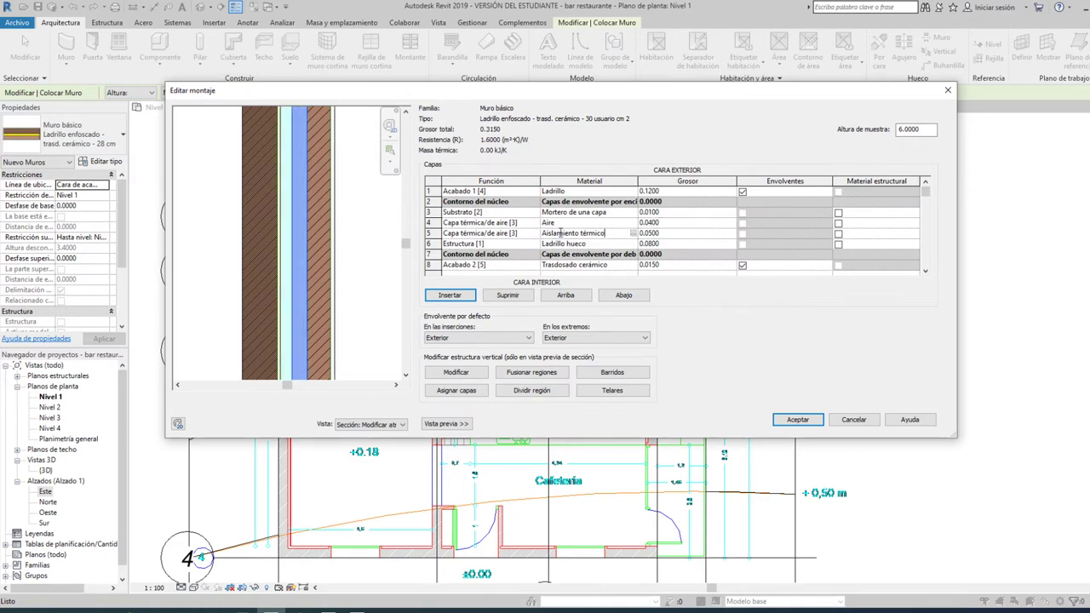
left_click(508, 234)
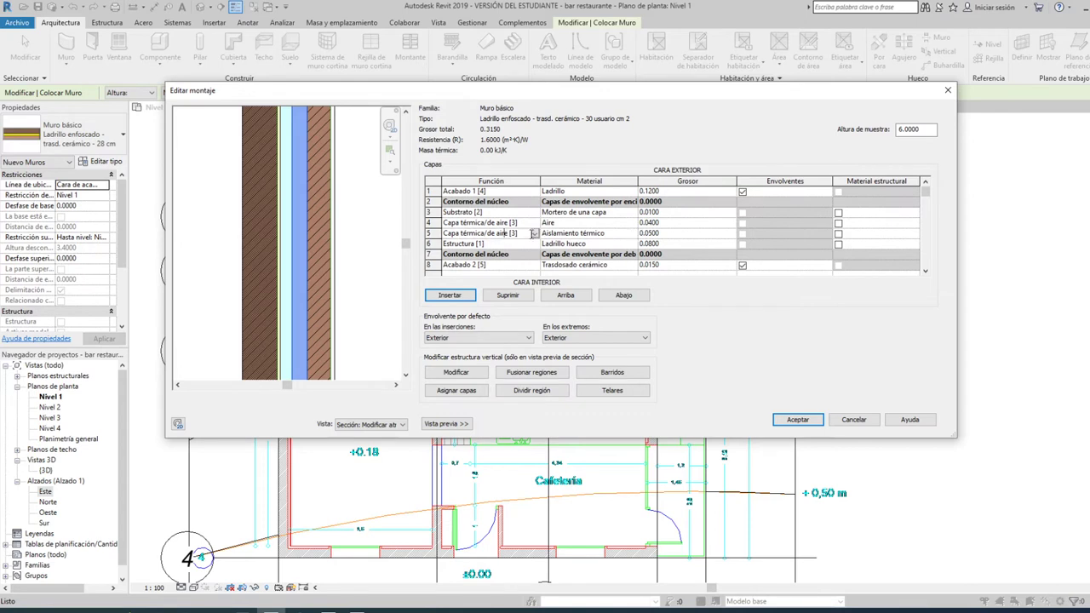
left_click(657, 235)
left_click_drag(652, 232, 674, 231)
type("400")
left_click(661, 245)
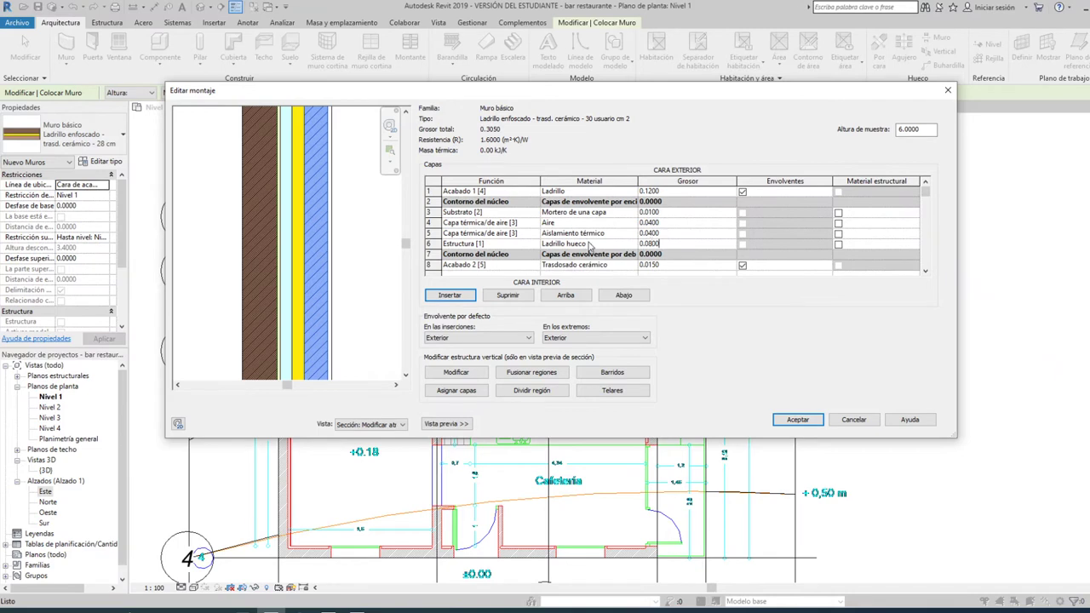
Set the hollow brick layer to 0.087 and the ceramic lining to 0.010.
left_click(649, 243)
type("7")
left_click(473, 267)
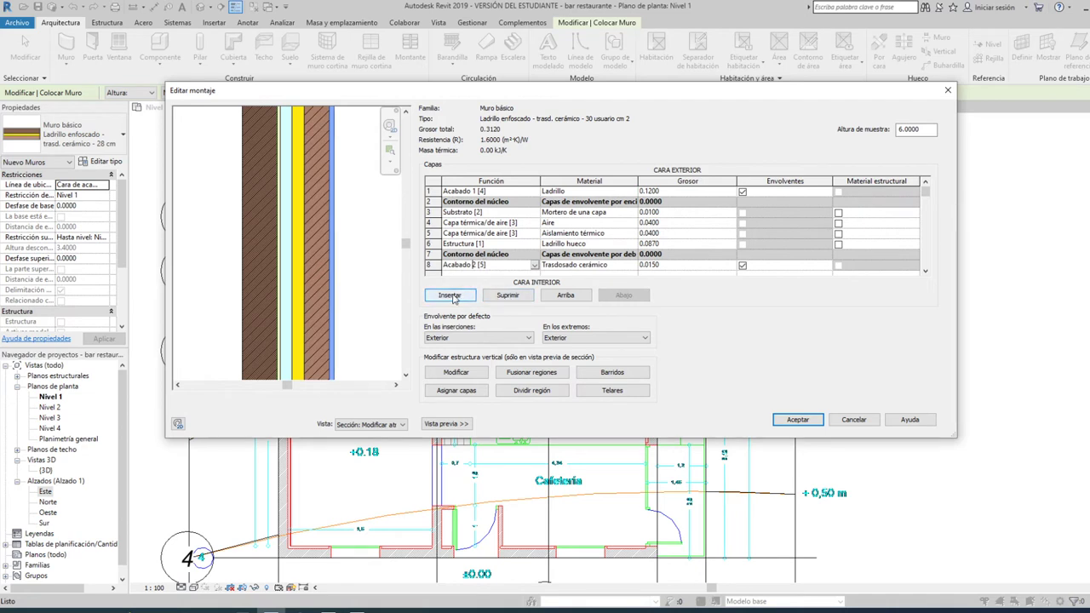
left_click(650, 265)
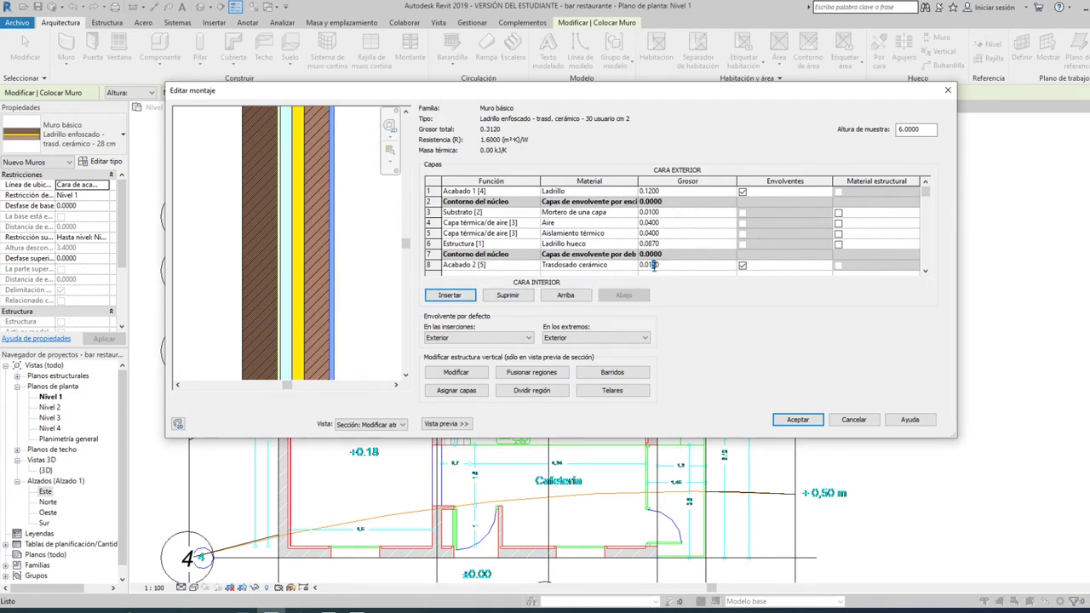
key("Delete")
Insert a new Substrato [2] layer just before the ceramic lining.
left_click(450, 295)
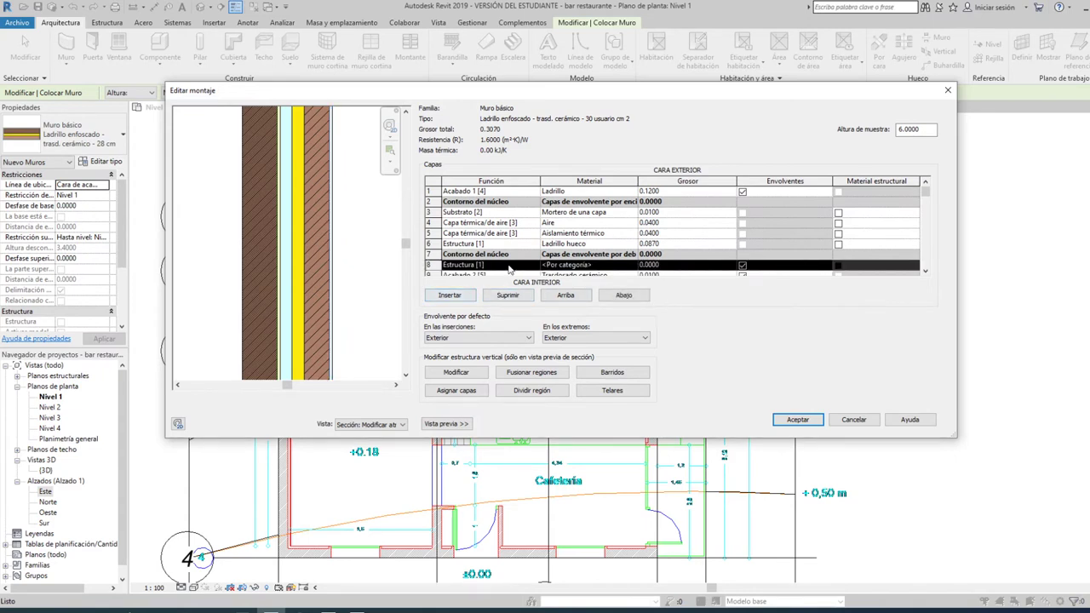
left_click(508, 266)
left_click(534, 267)
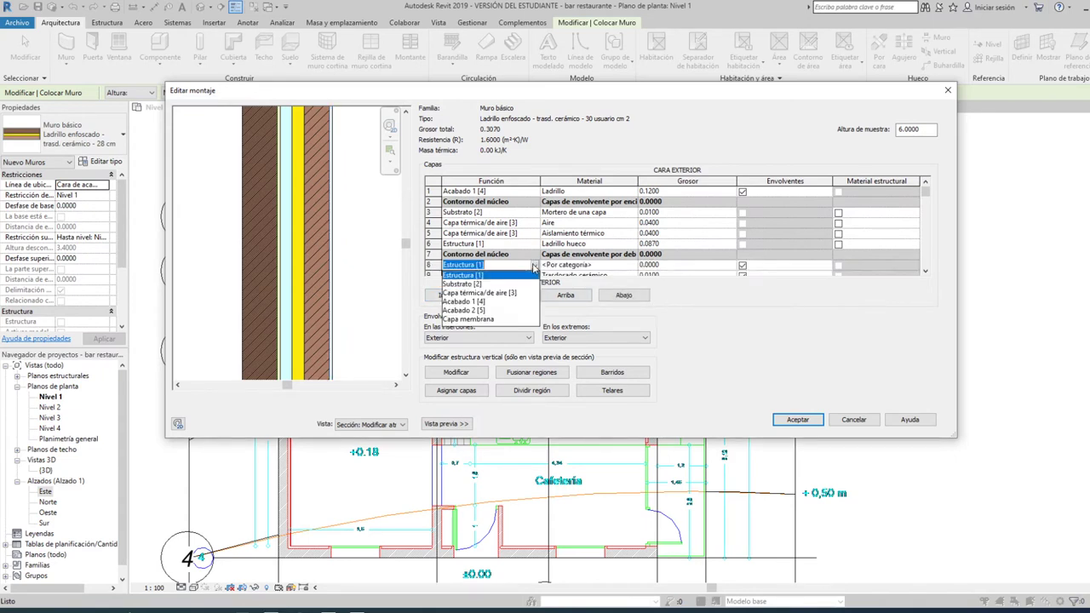
left_click(479, 283)
Give the new layer the material Mortero de una capa and a 0.01 thickness.
left_click(579, 265)
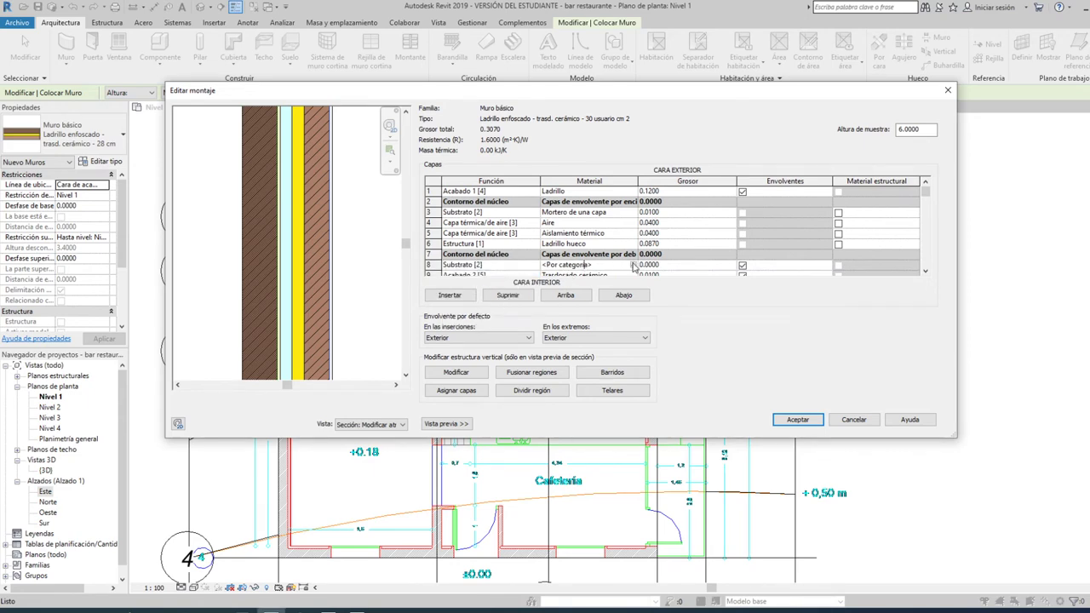
left_click(635, 265)
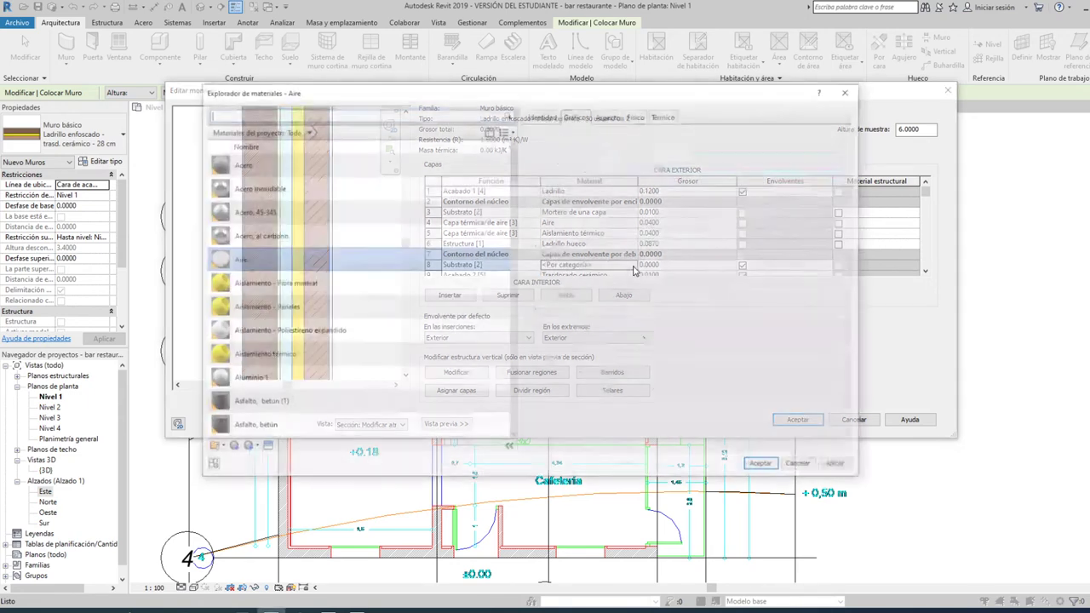
type("m")
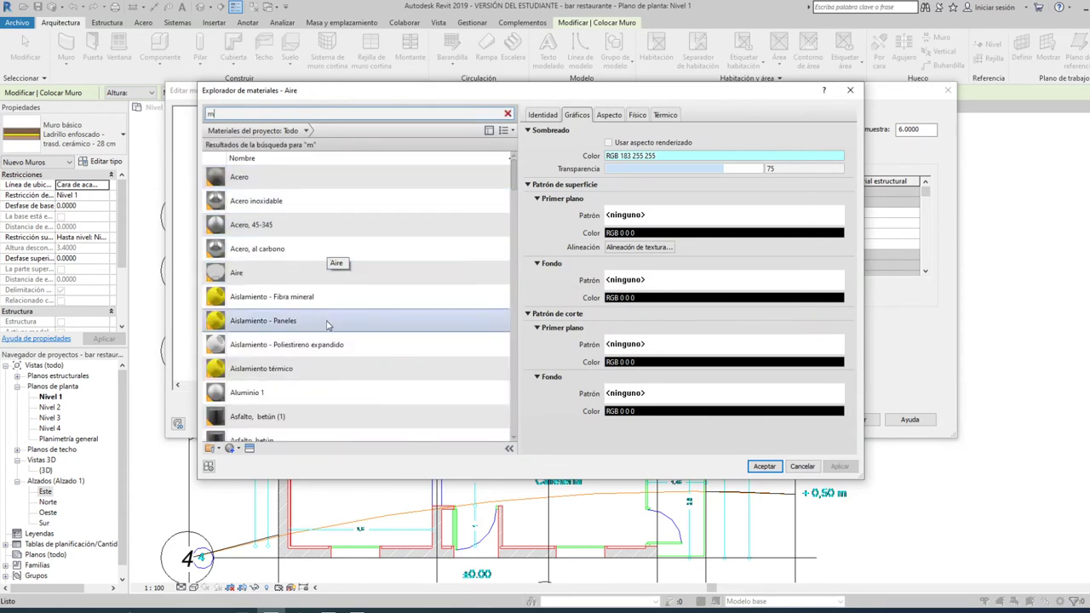
scroll(324, 324, "down", 4)
scroll(323, 327, "down", 3)
scroll(324, 329, "down", 3)
scroll(324, 329, "down", 3)
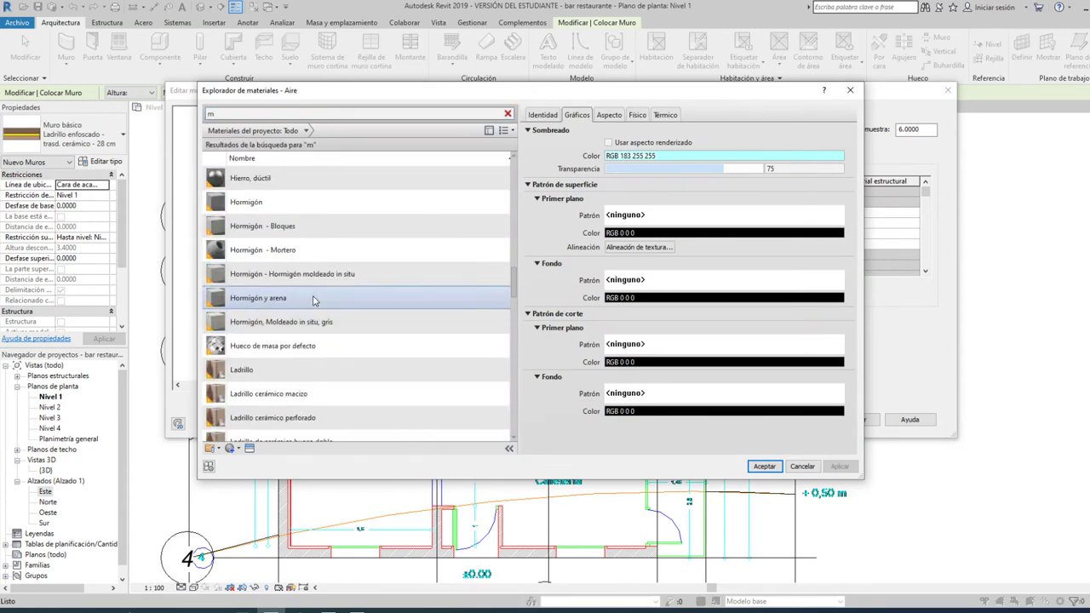
scroll(278, 271, "down", 3)
scroll(277, 271, "down", 3)
scroll(278, 270, "down", 5)
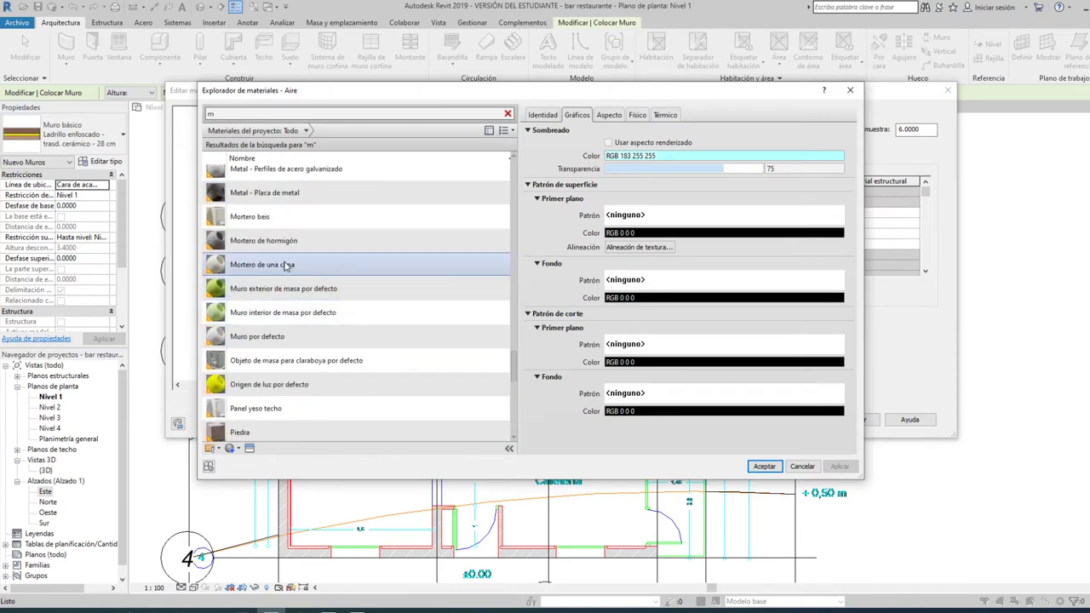
left_click(286, 265)
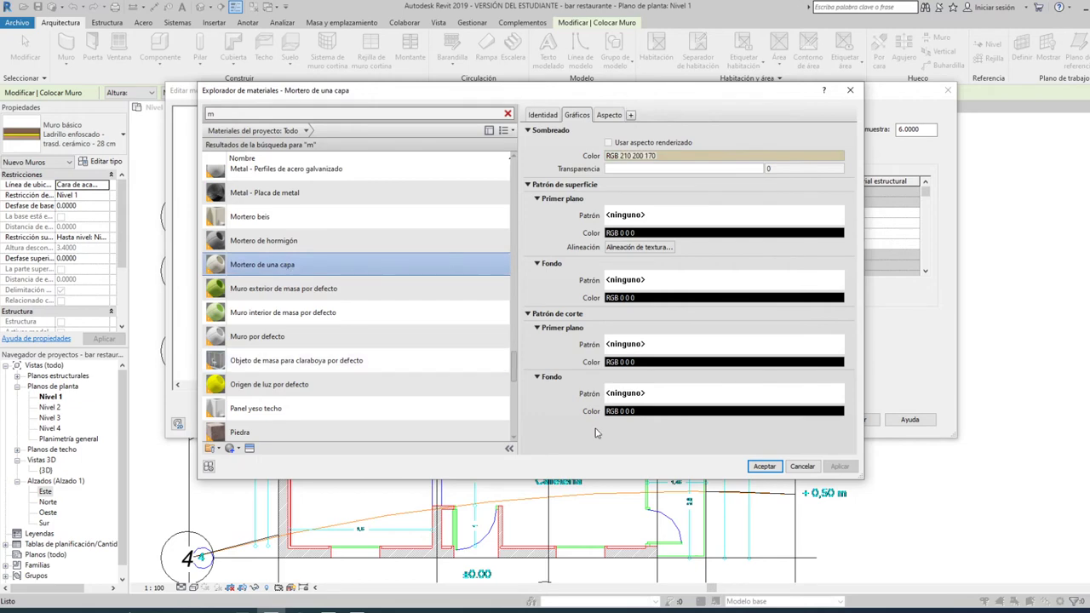
left_click(764, 467)
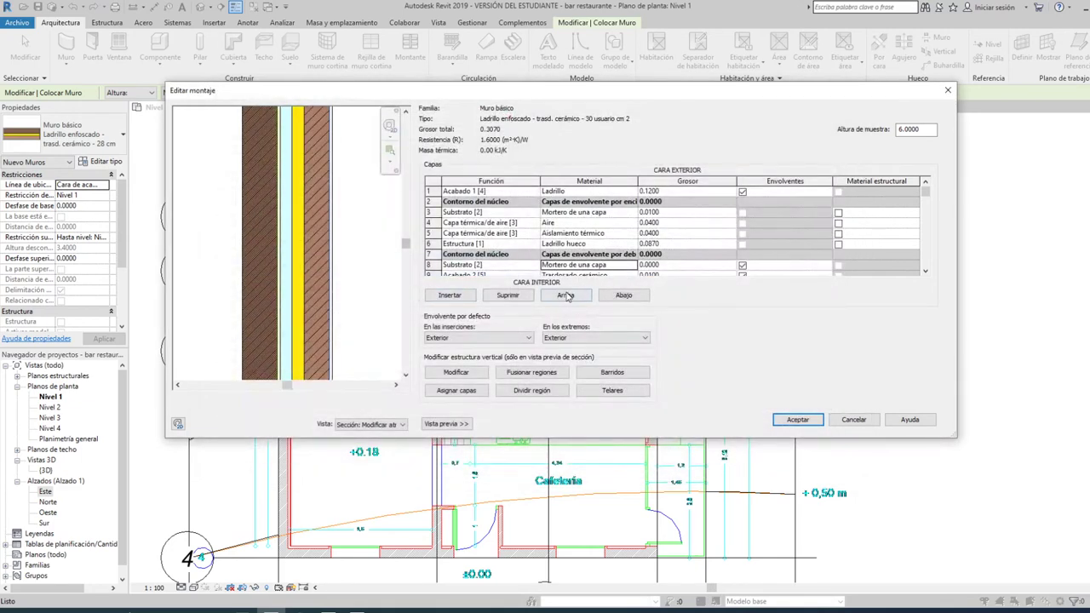
left_click(667, 265)
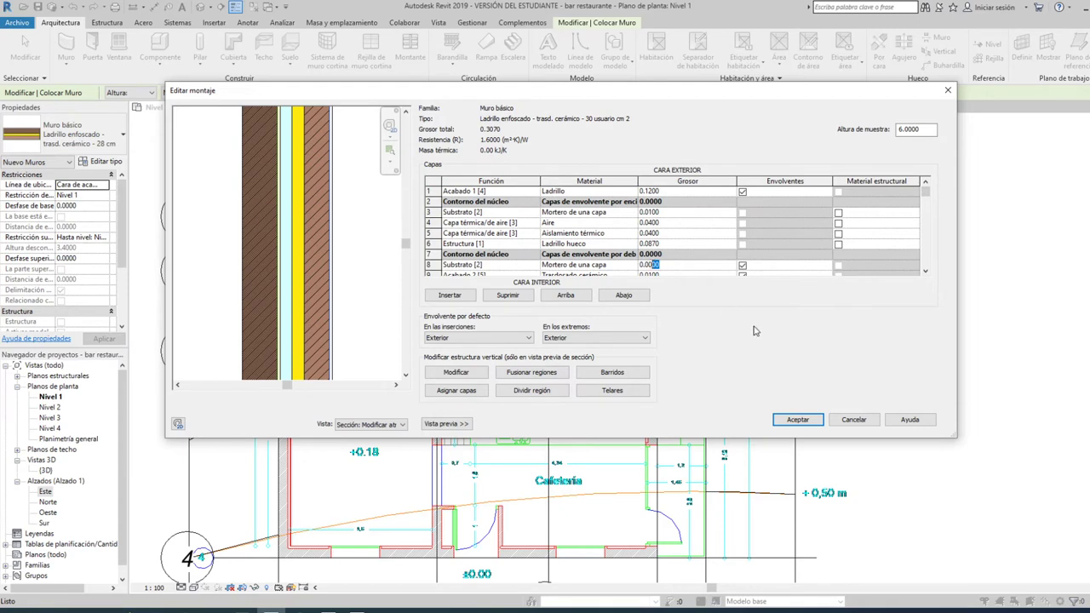
key("BackSpace")
type("1")
Reduce Ladrillo hueco to 0.07 for a 0.30 total wall width and accept both dialogs.
left_click(797, 421)
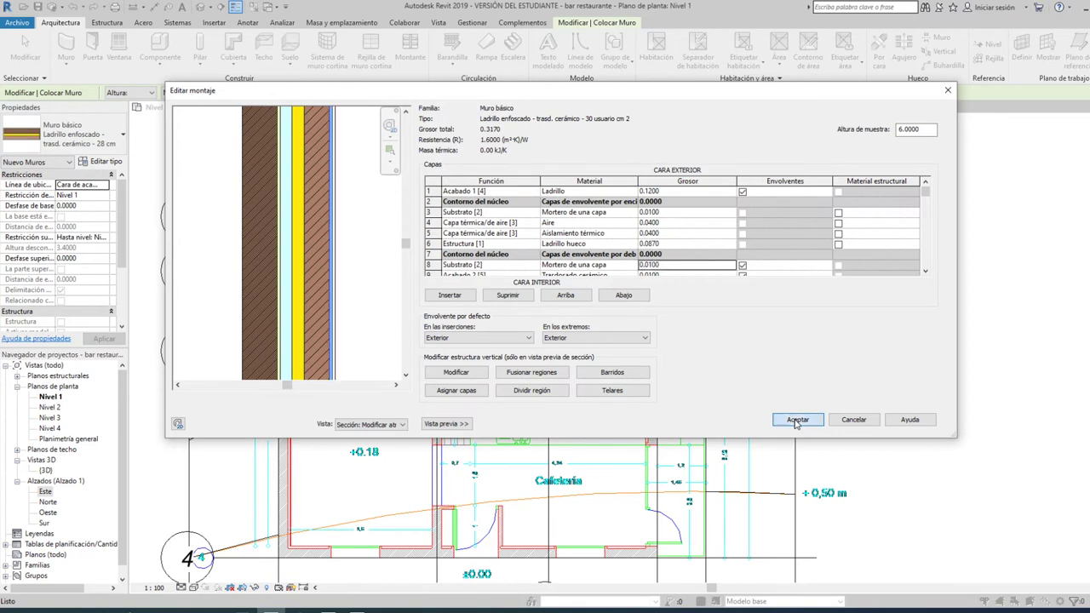
scroll(711, 315, "down", 3)
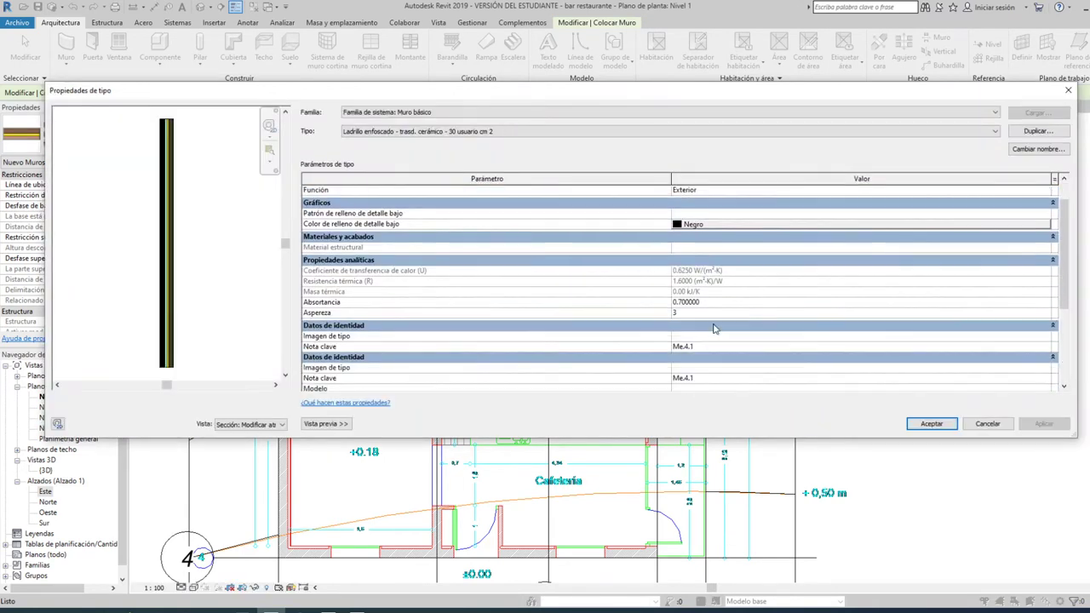
scroll(715, 328, "up", 3)
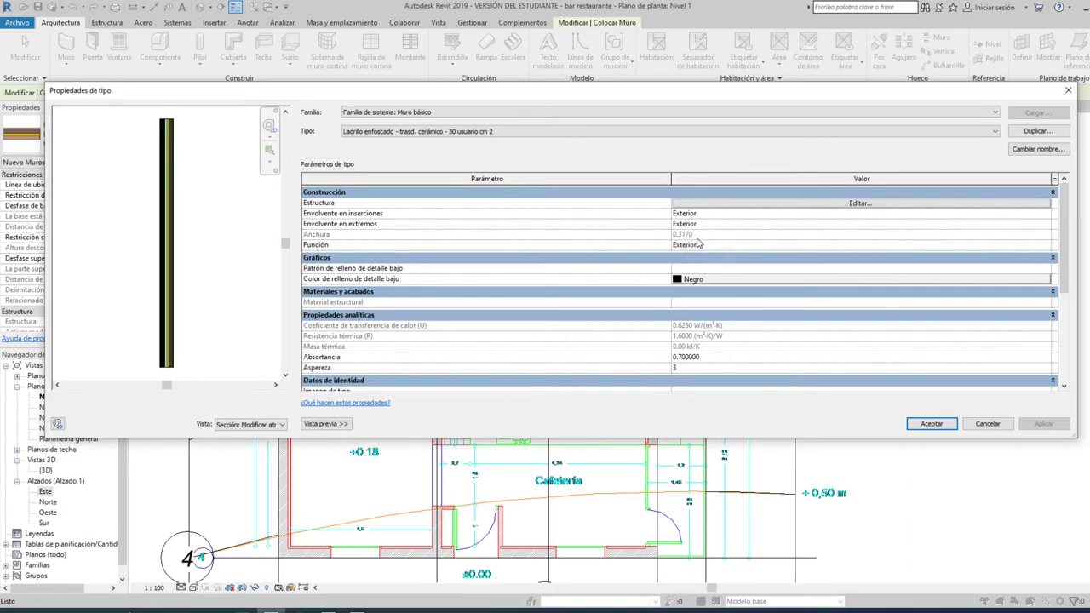
left_click(737, 205)
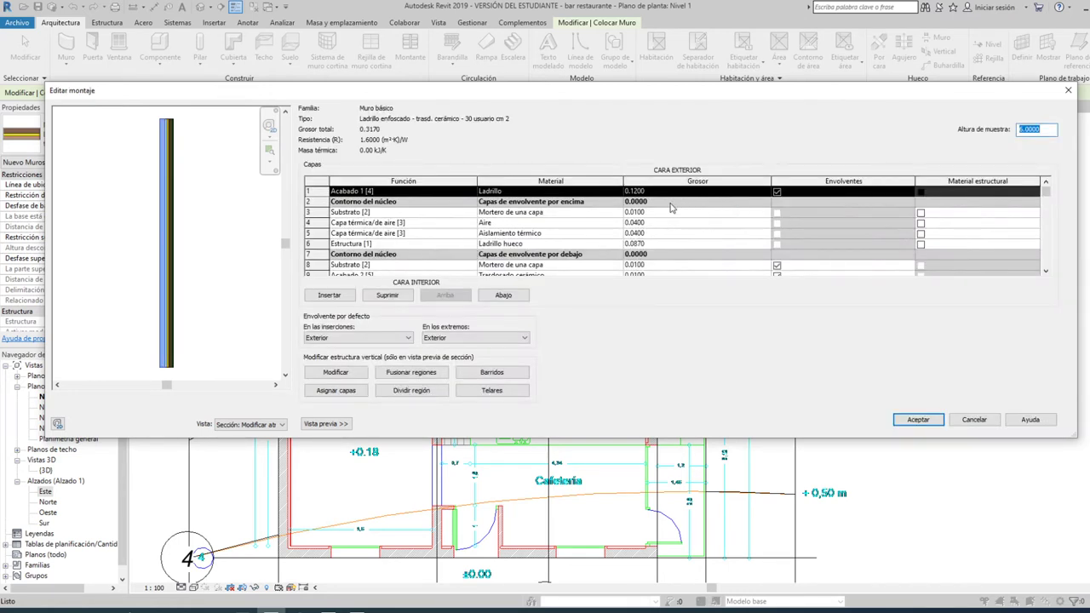
left_click(657, 213)
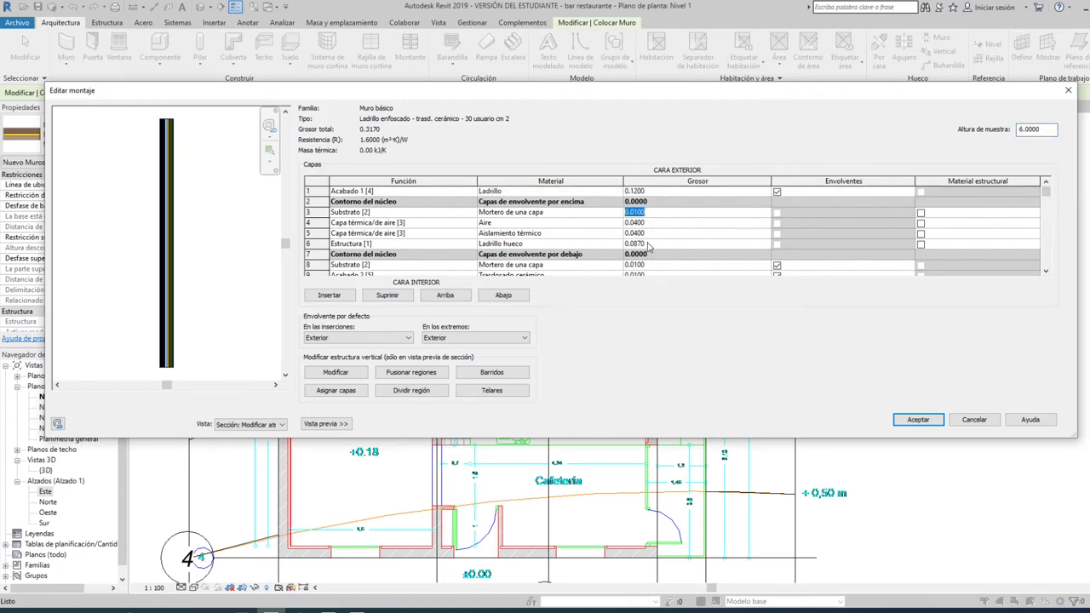
left_click(649, 245)
left_click(638, 244)
type("0.07")
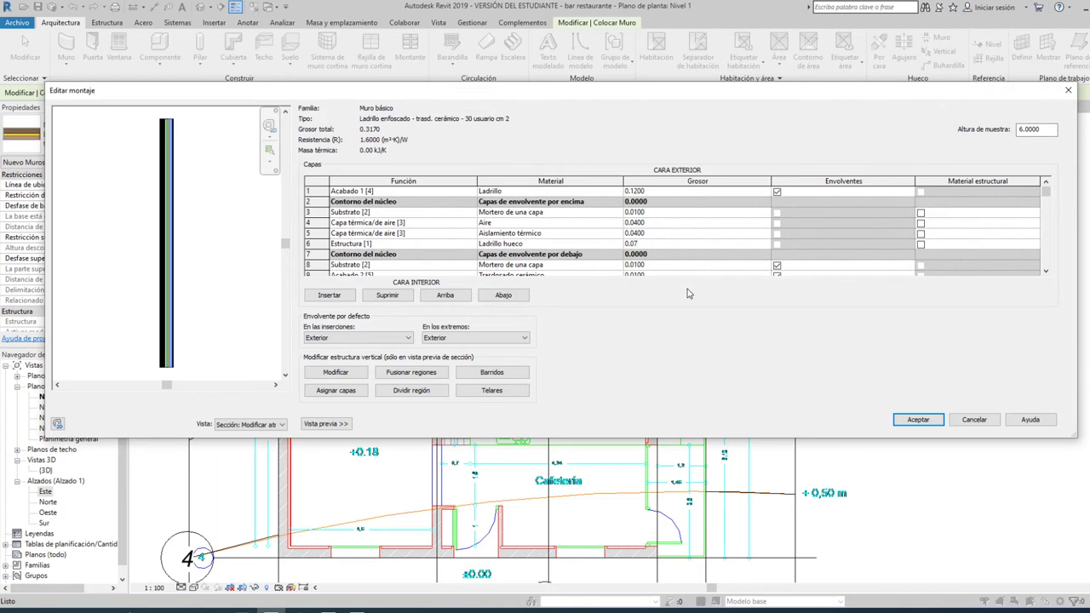
left_click(919, 423)
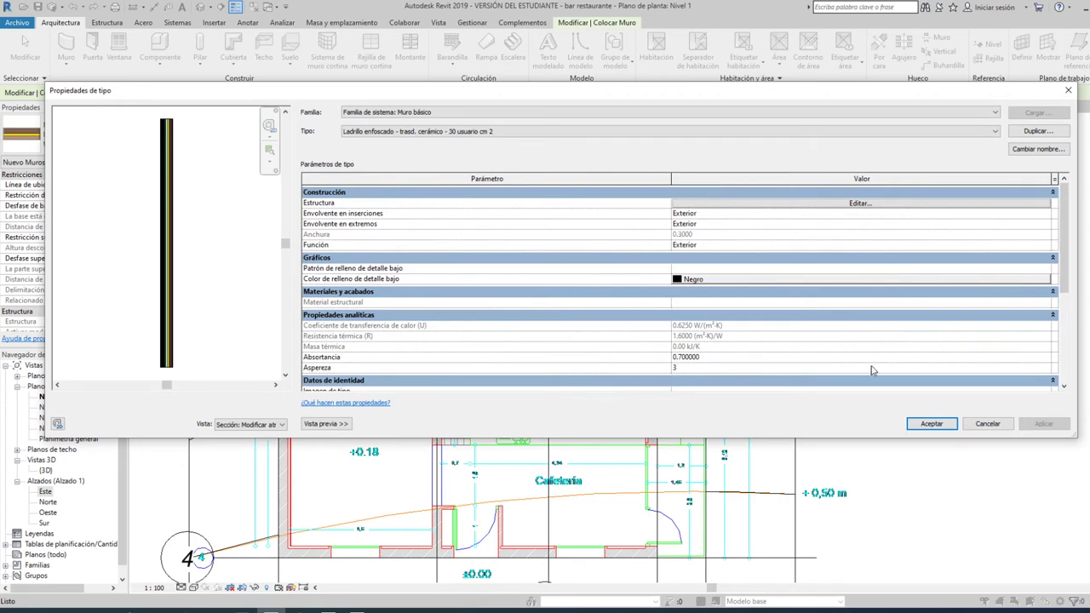
left_click(931, 425)
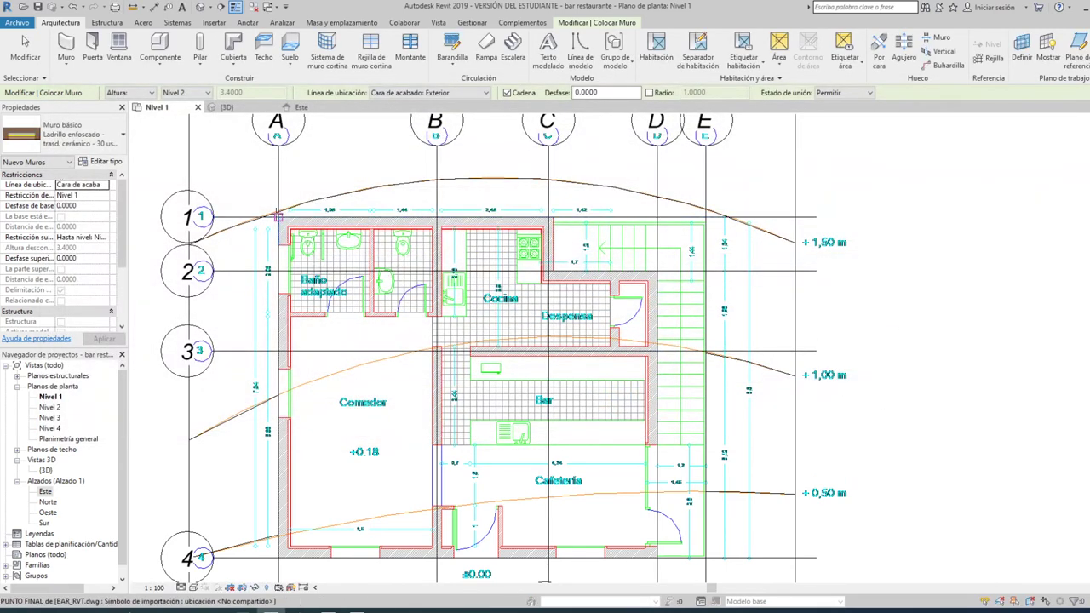
Switch the Nivel 1 plan to the Sombreado visual style and zoom toward grid A/1.
scroll(279, 216, "up", 2)
scroll(277, 213, "up", 1)
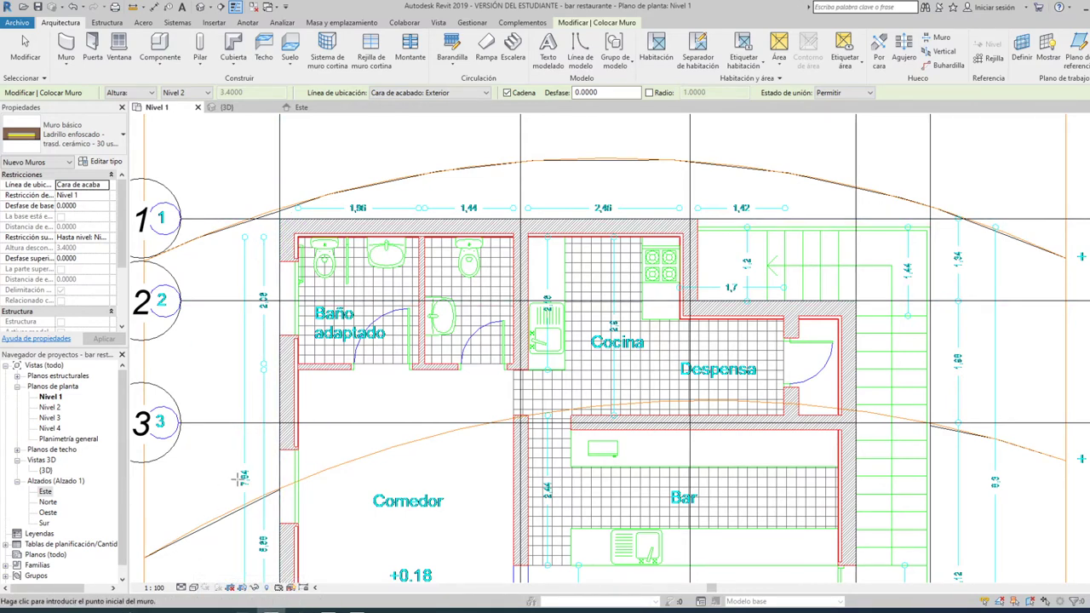
scroll(258, 416, "down", 1)
scroll(258, 415, "down", 1)
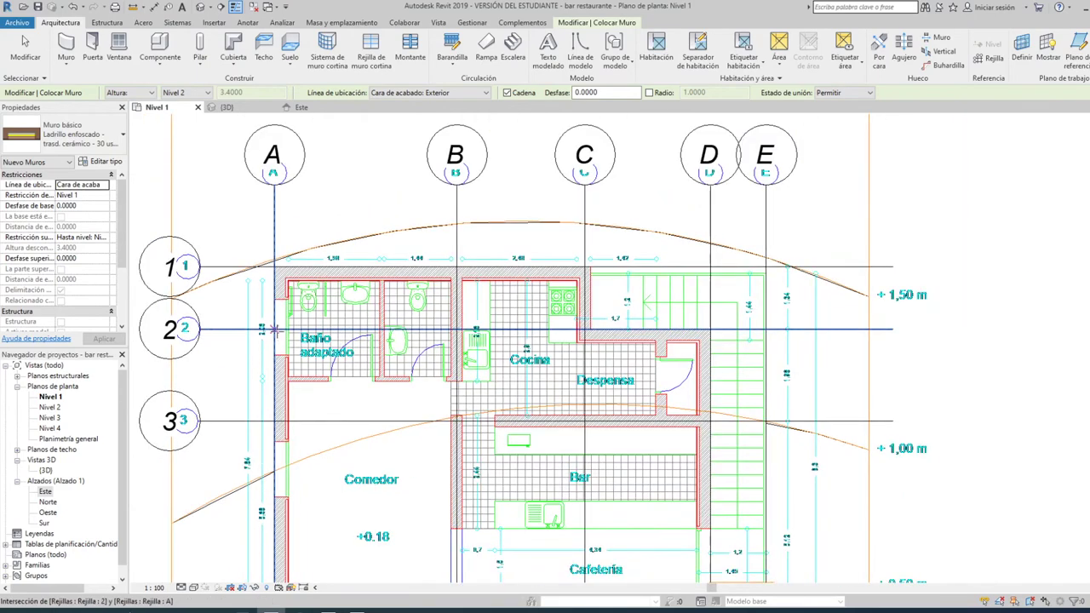
left_click(194, 588)
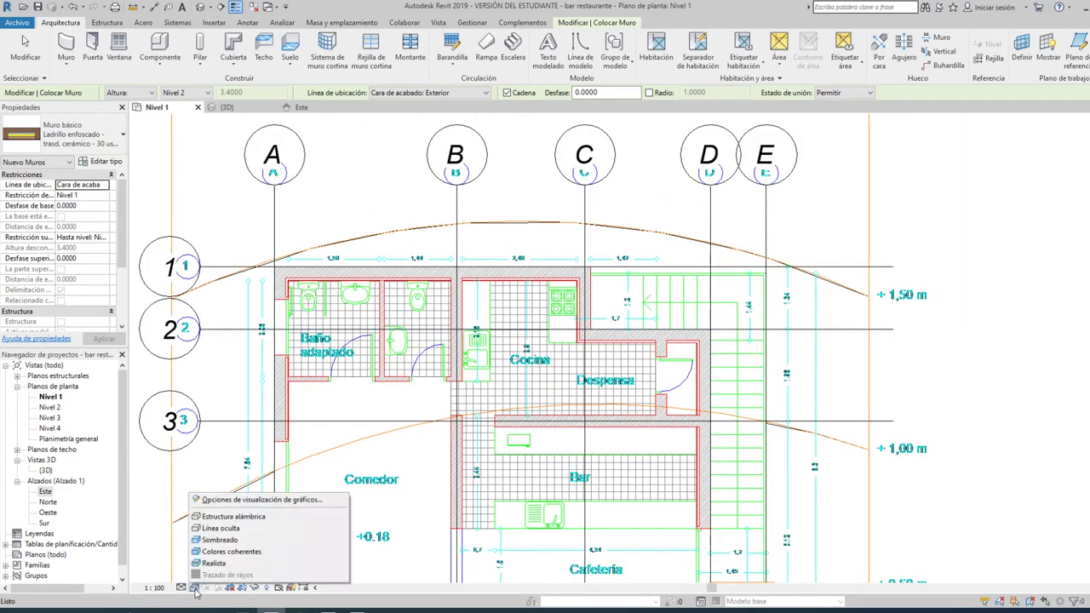
left_click(237, 542)
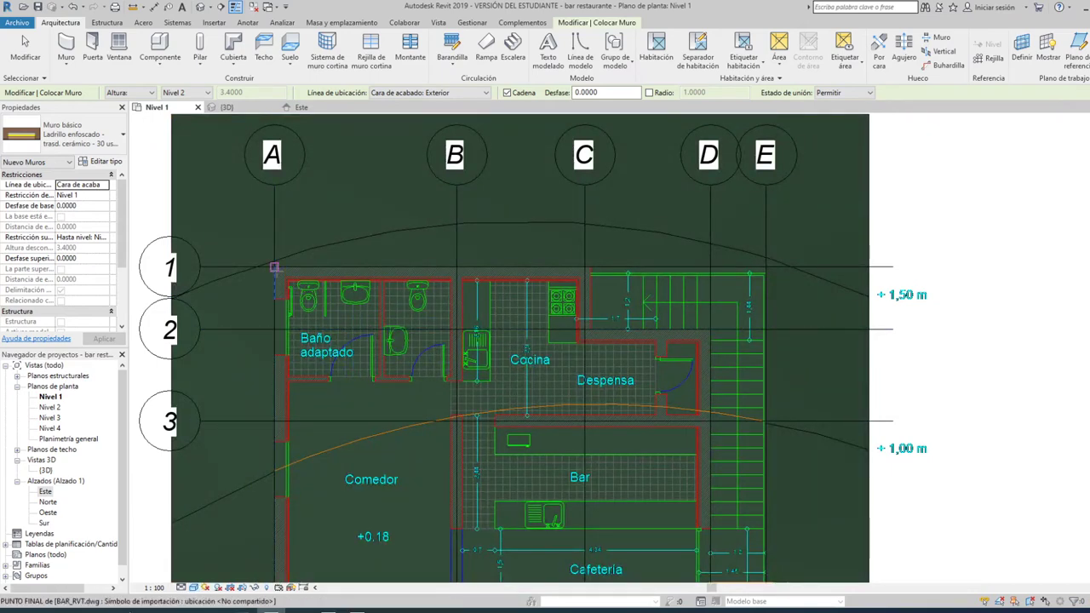
scroll(274, 263, "up", 2)
scroll(273, 265, "up", 1)
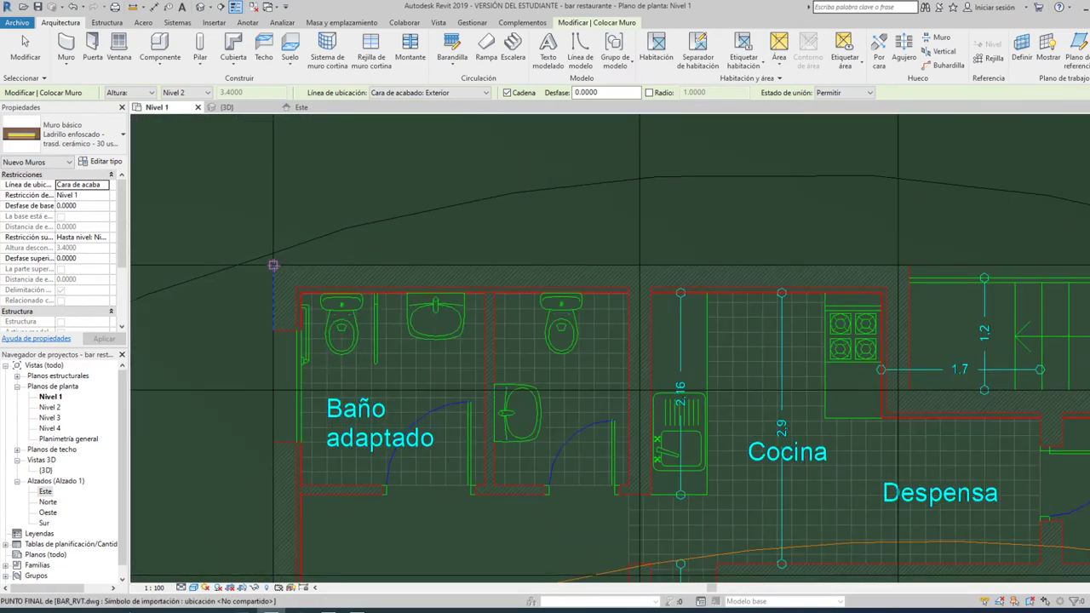
Start the brick wall chain at A/1, running along grid 1 and around the top of Despensa.
left_click(273, 265)
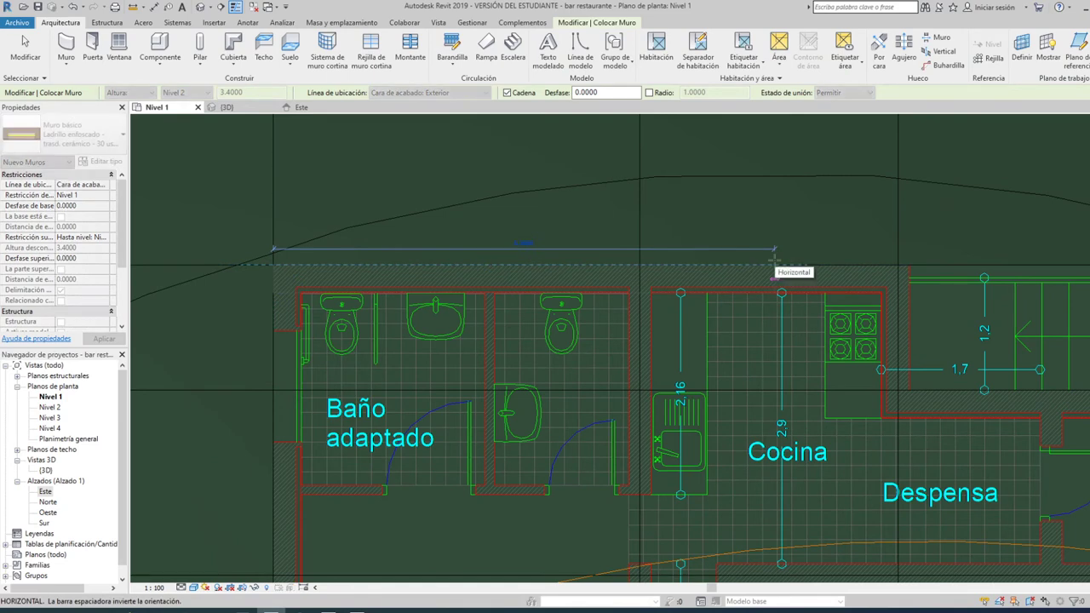
left_click(909, 265)
middle_click_drag(878, 369, 605, 268)
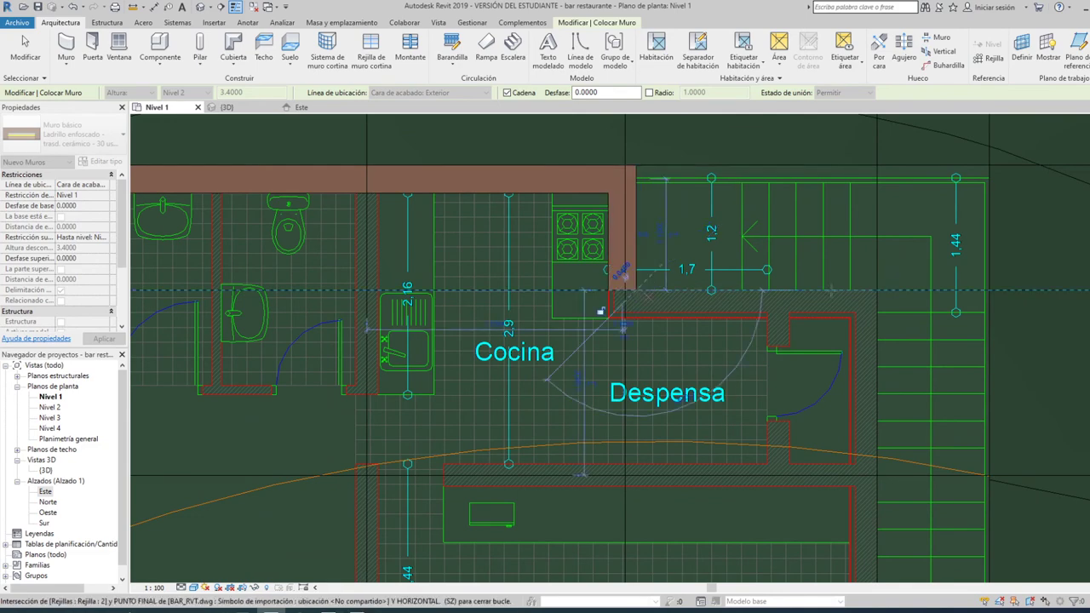
left_click(636, 290)
left_click(876, 290)
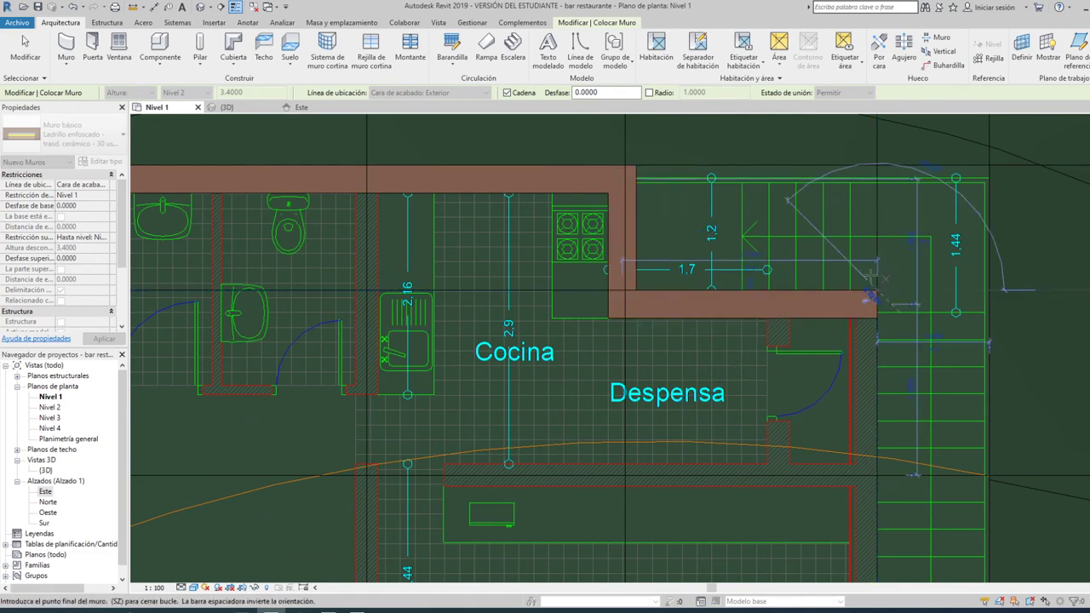
Continue the walls down to D/4, across to A/4, and close the loop at A/1.
scroll(1022, 289, "down", 3)
middle_click_drag(1013, 417, 849, 245)
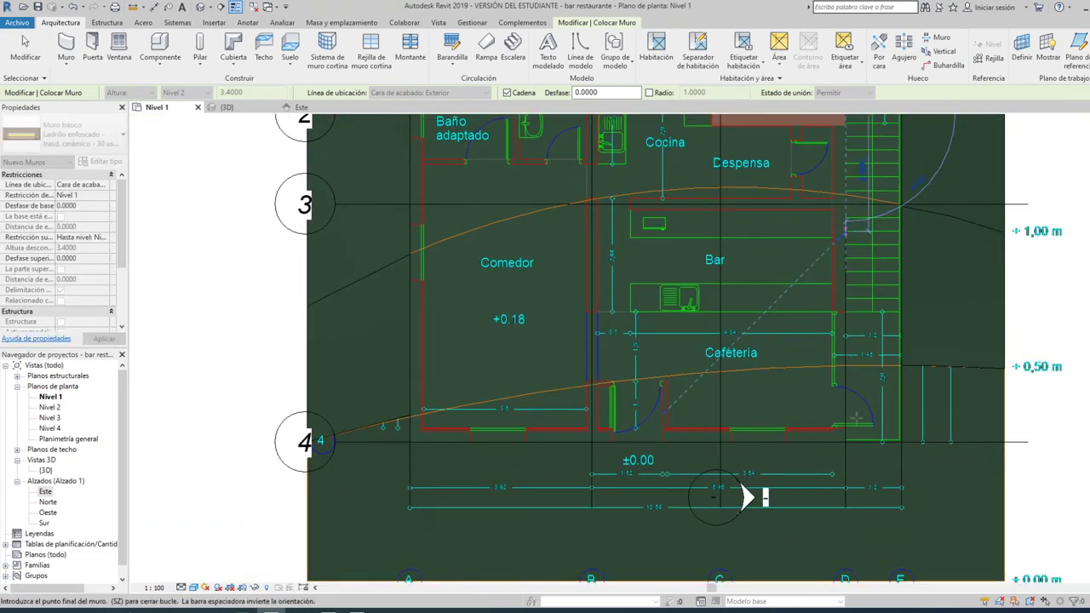
scroll(845, 443, "up", 3)
left_click(843, 444)
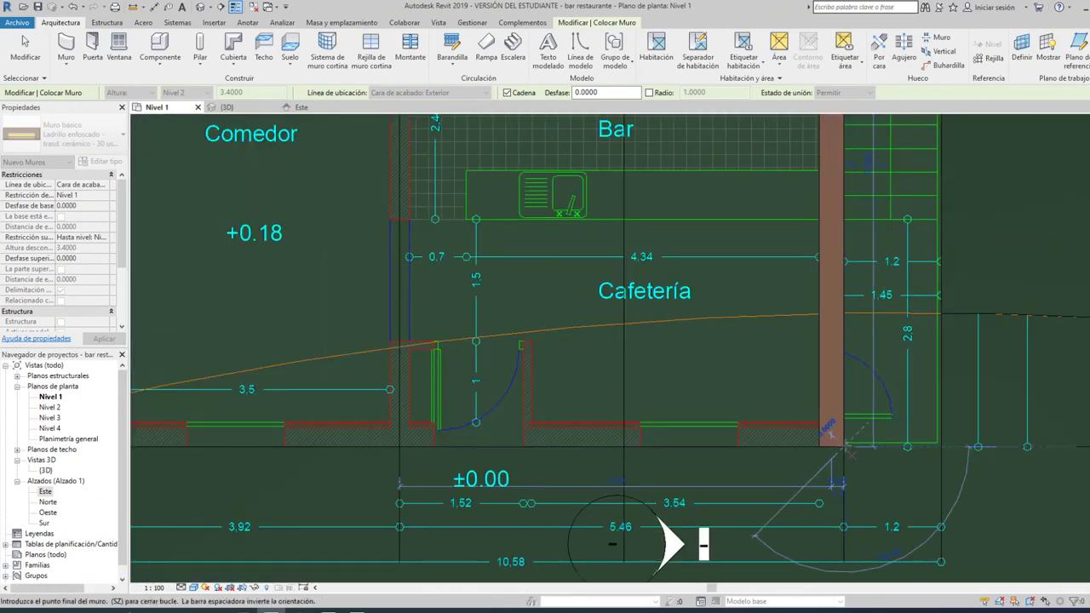
scroll(843, 445, "down", 2)
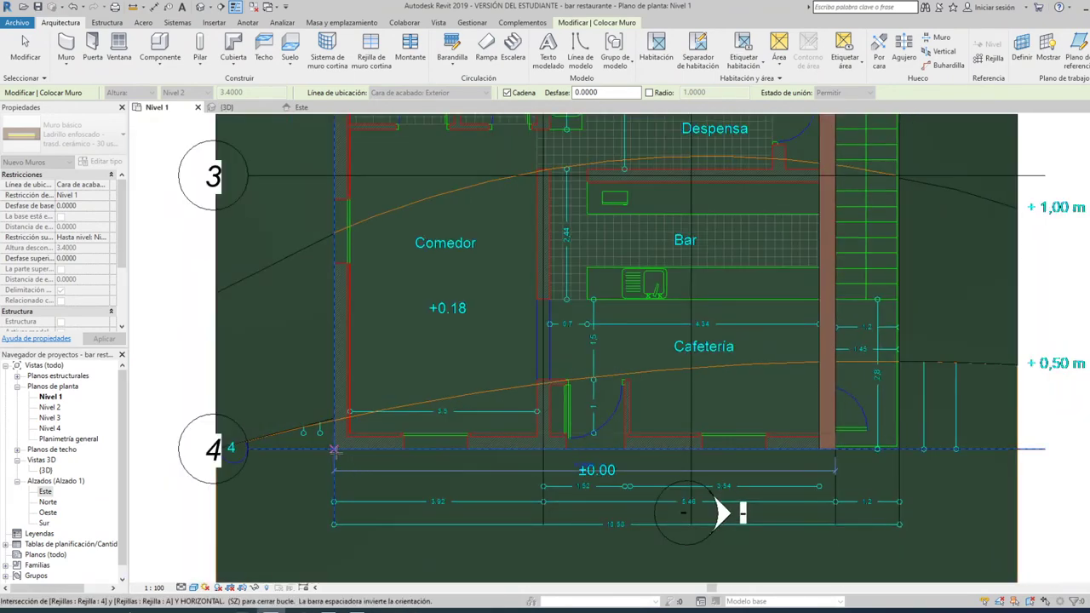
left_click(333, 449)
middle_click_drag(308, 119, 344, 296)
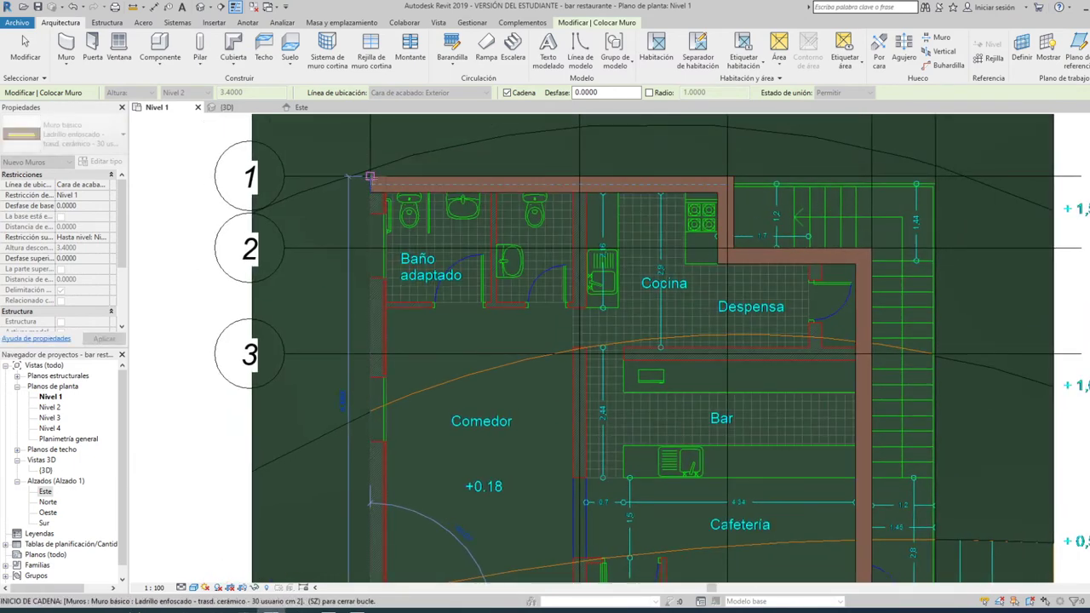
left_click(369, 177)
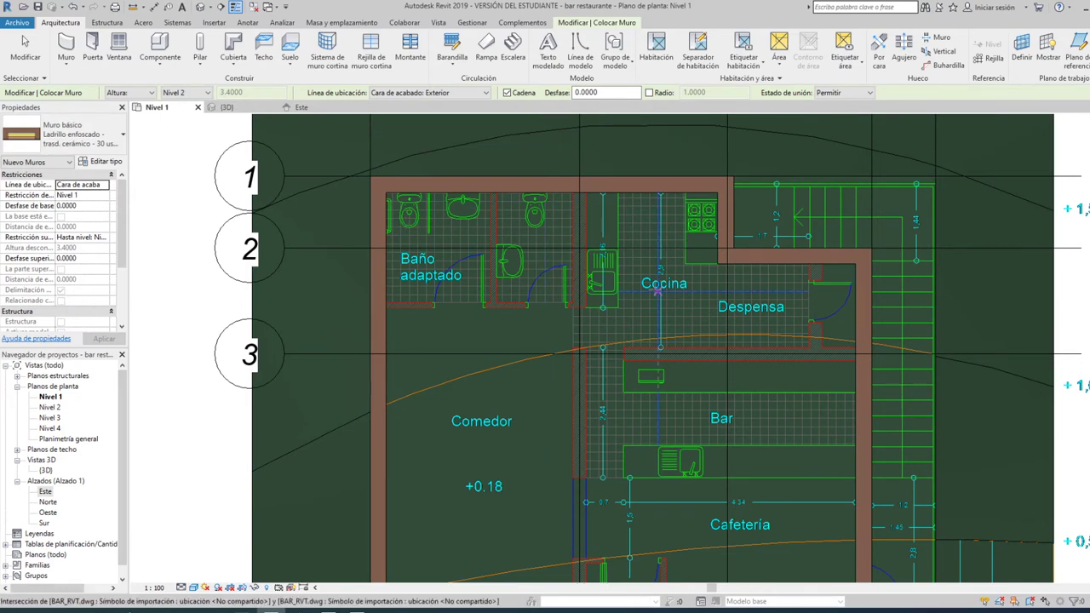
scroll(693, 275, "down", 1)
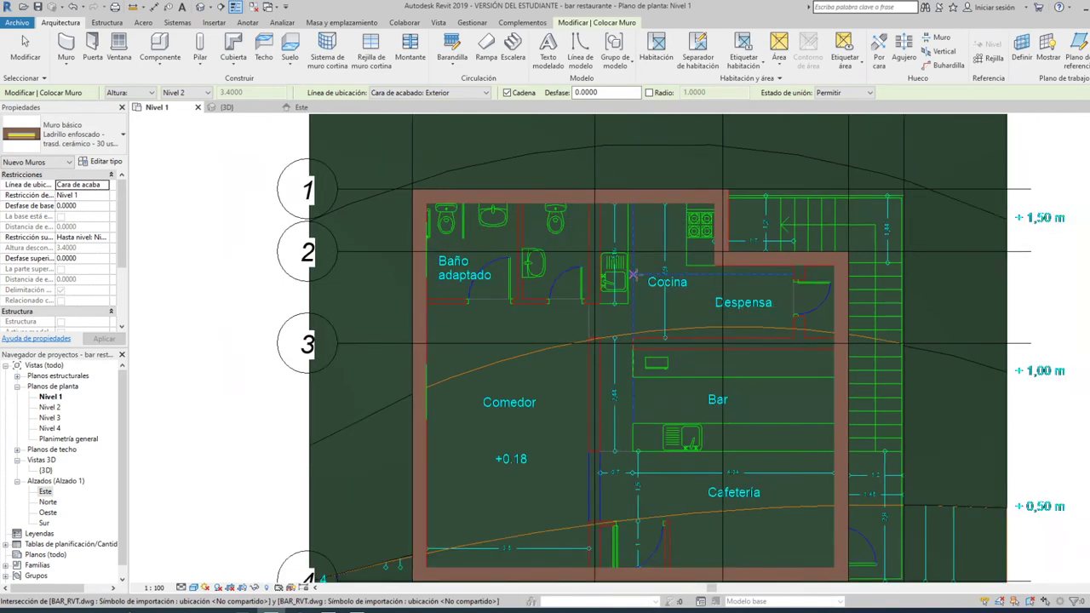
Set the top wall's Restricción superior to Hasta nivel: Nivel 2 and view the walls in 3D.
key("Escape")
key("Escape")
left_click(608, 199)
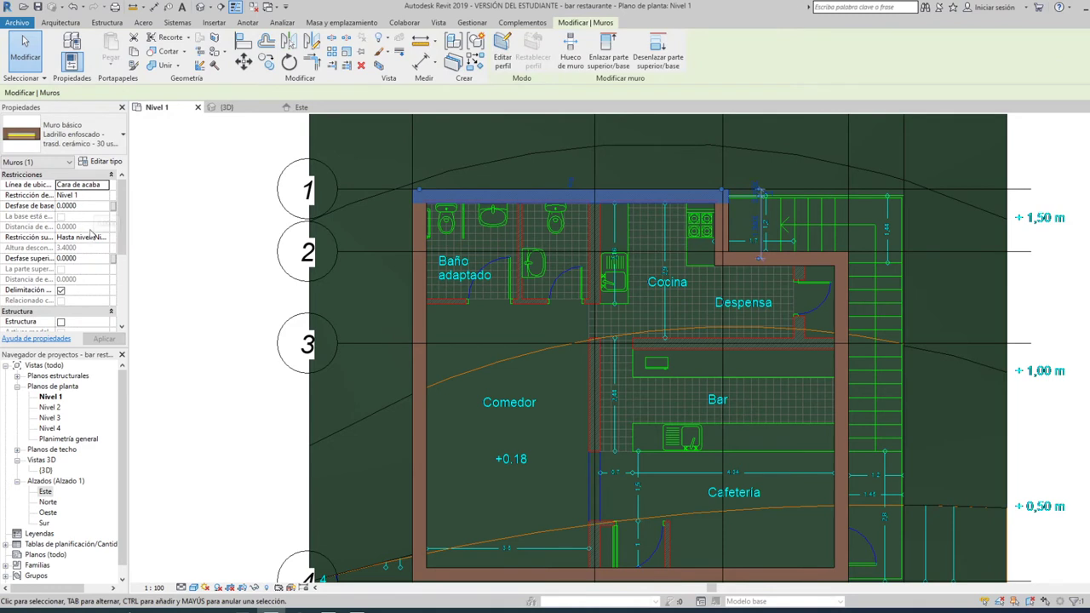
left_click(90, 236)
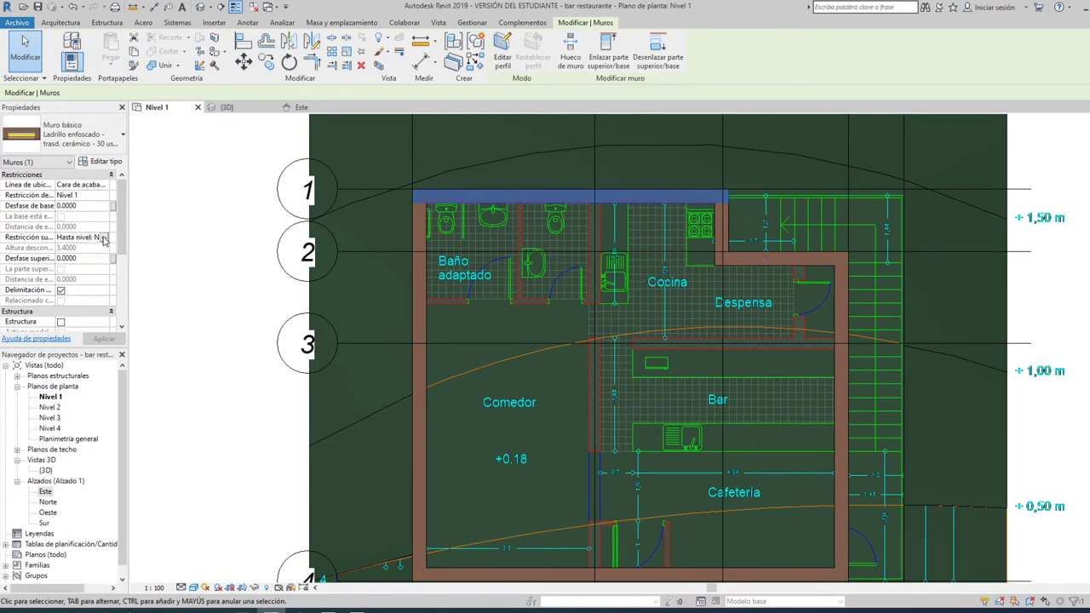
left_click(103, 238)
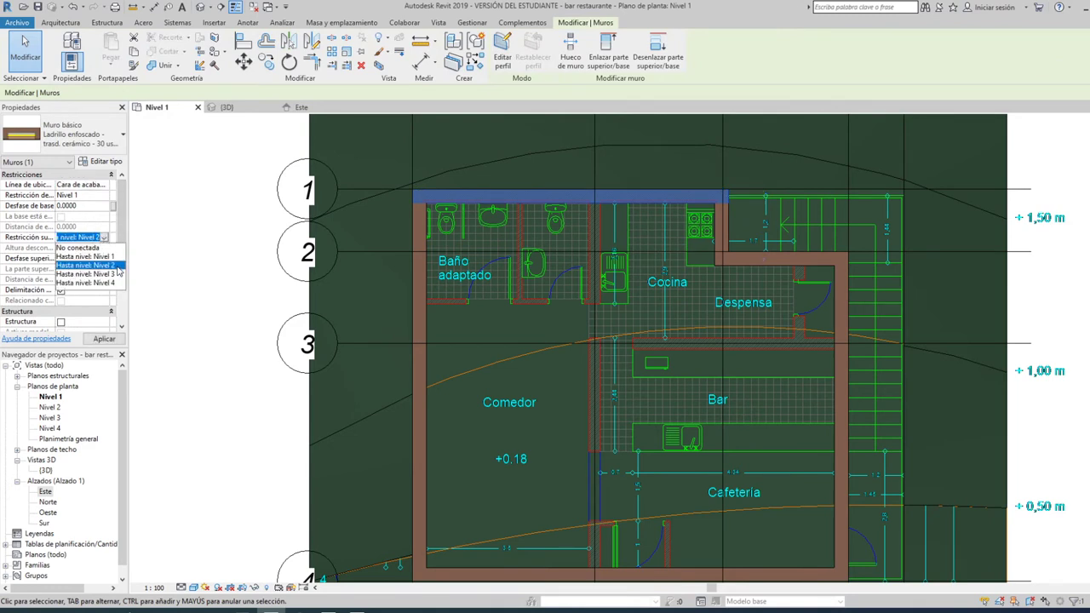
left_click(85, 265)
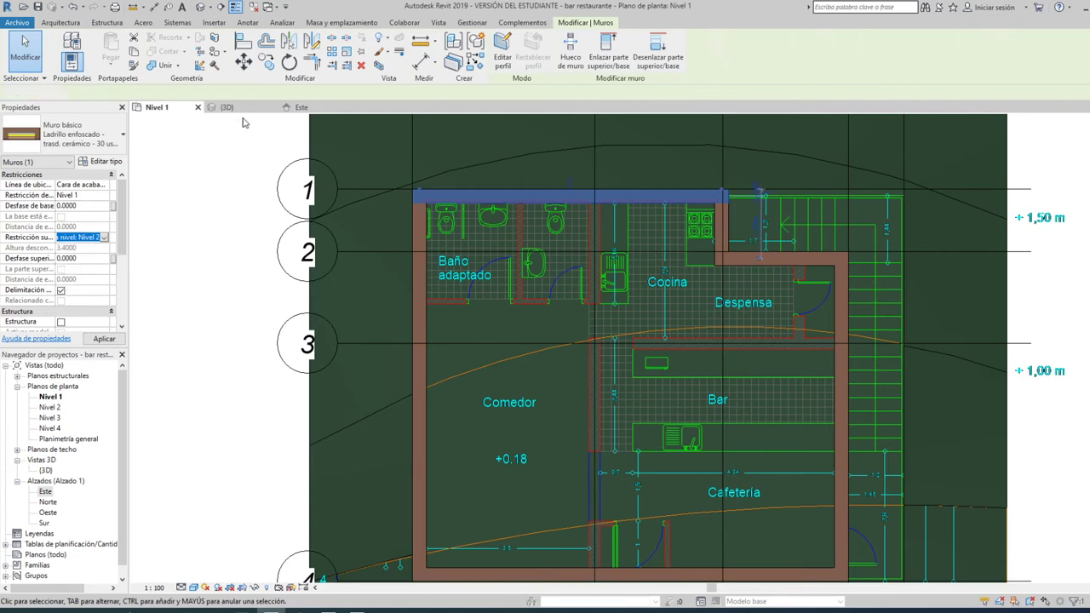
left_click(225, 107)
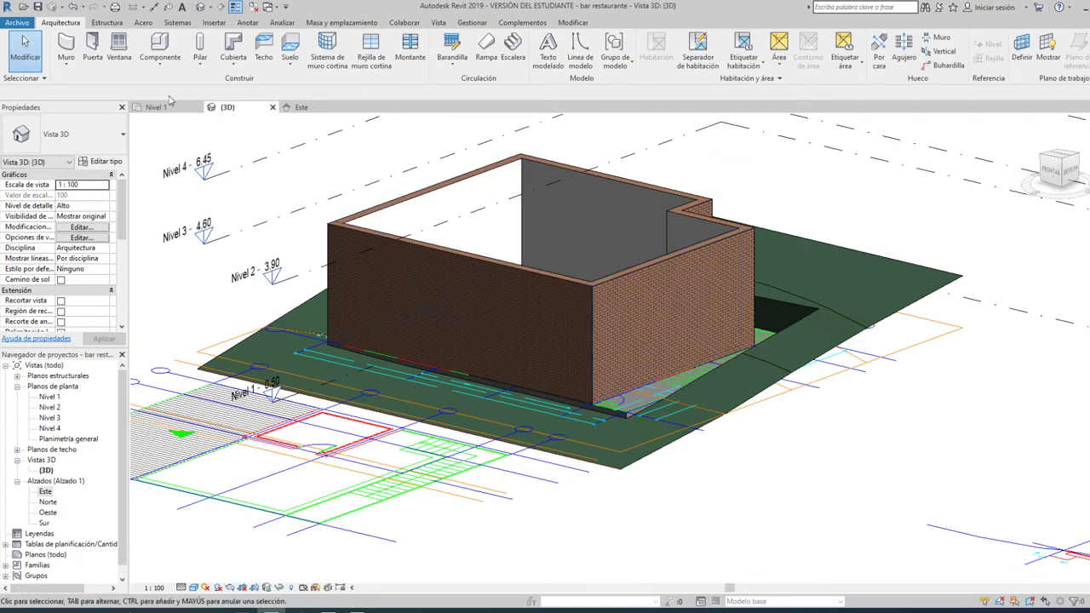
Go back to the Nivel 1 plan, pan to grid 4, and open the Muro dropdown.
left_click(166, 107)
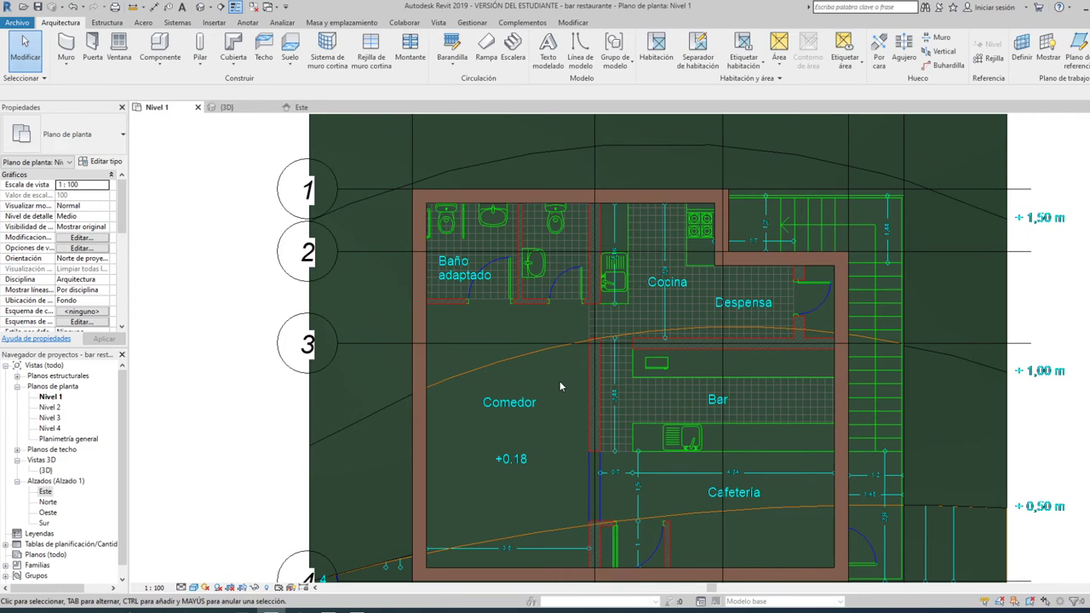
middle_click_drag(560, 381, 548, 342)
scroll(565, 267, "up", 1)
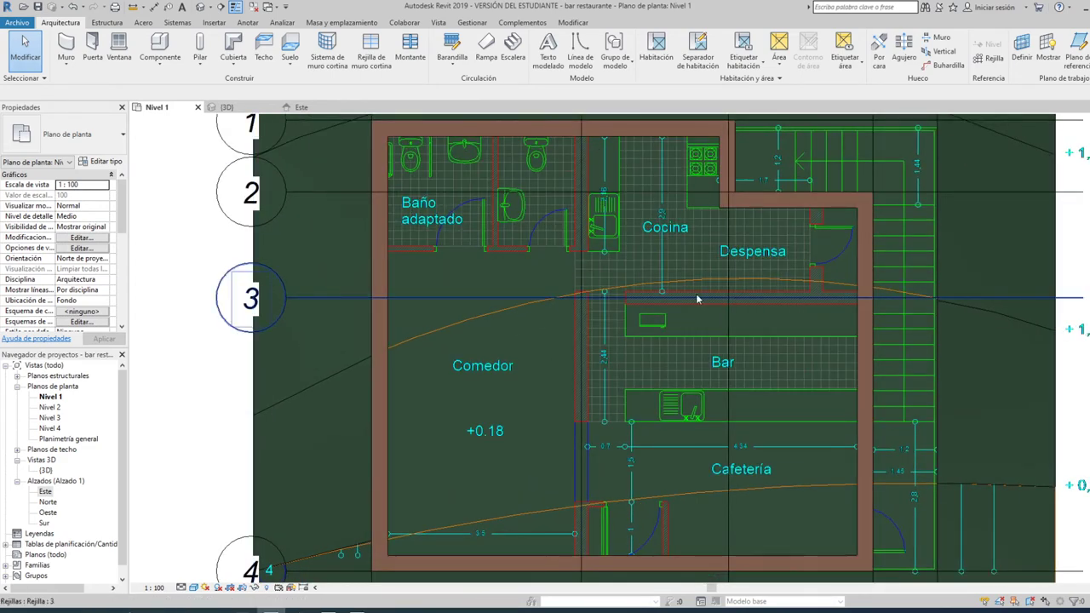
left_click(110, 148)
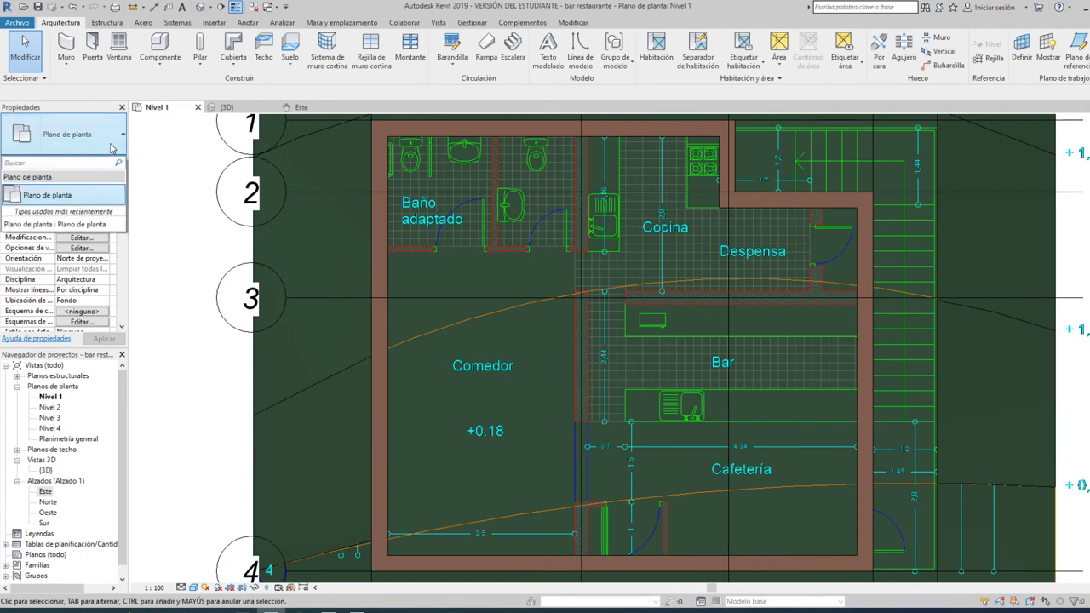
left_click(66, 61)
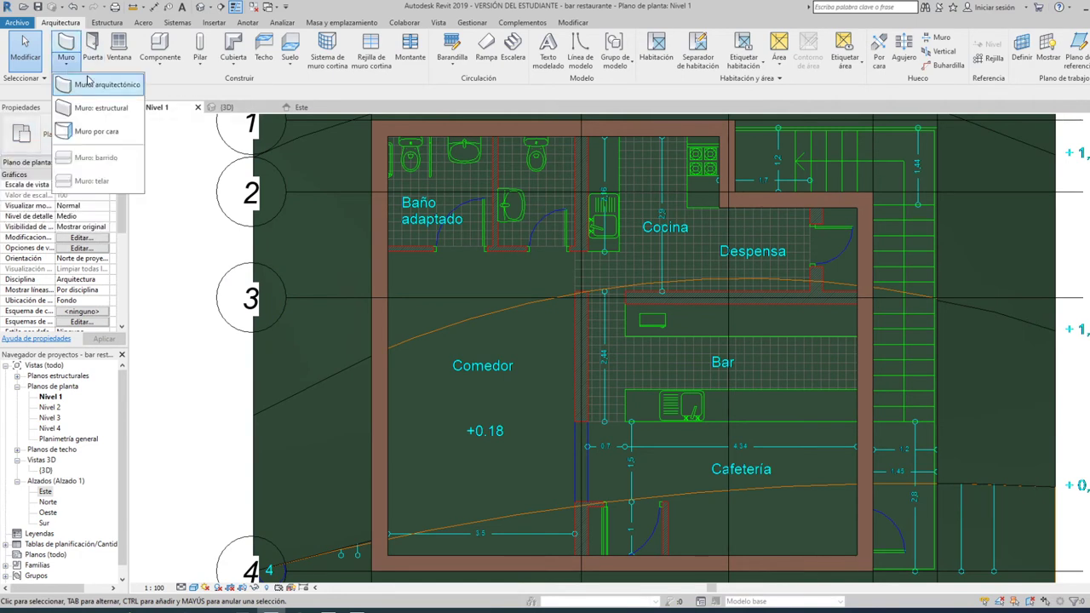
Duplicate the brick wall type, changing 30 to 24 in its name, and open its structure.
left_click(88, 83)
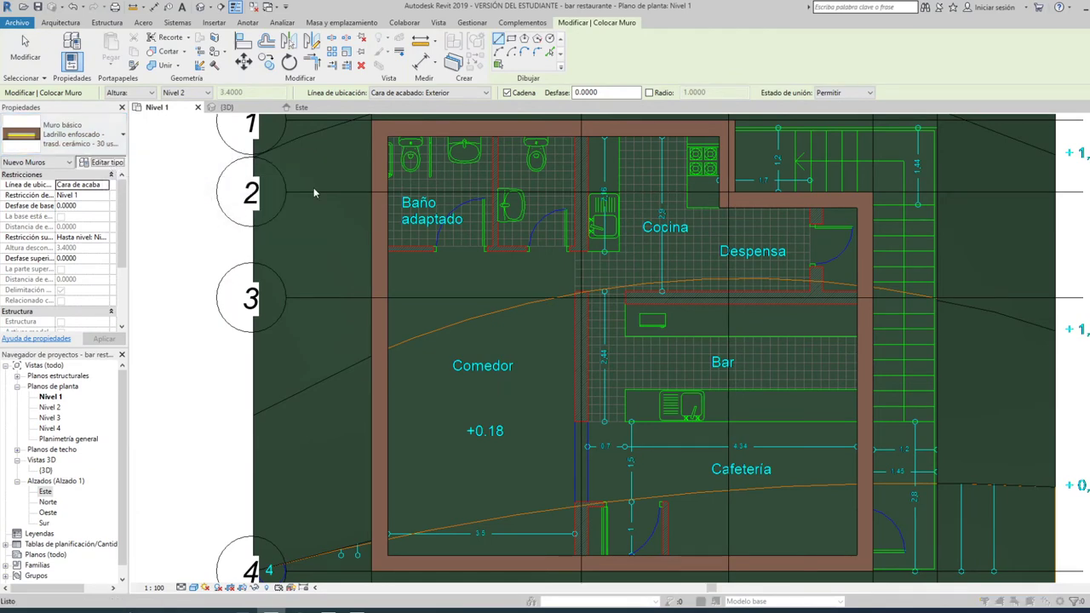
left_click(102, 162)
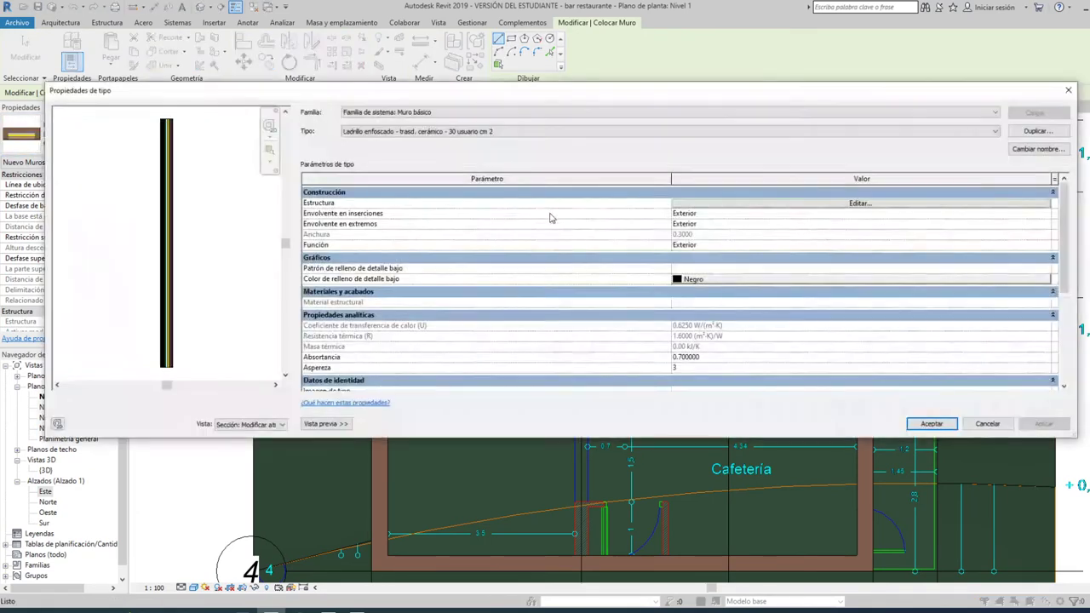
left_click(1036, 130)
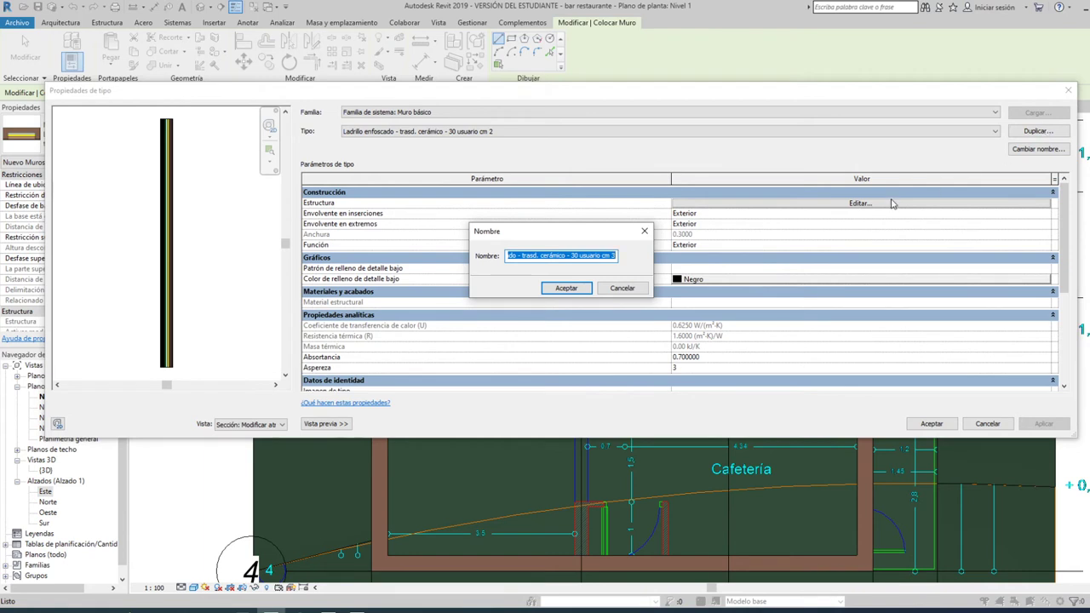
left_click(581, 255)
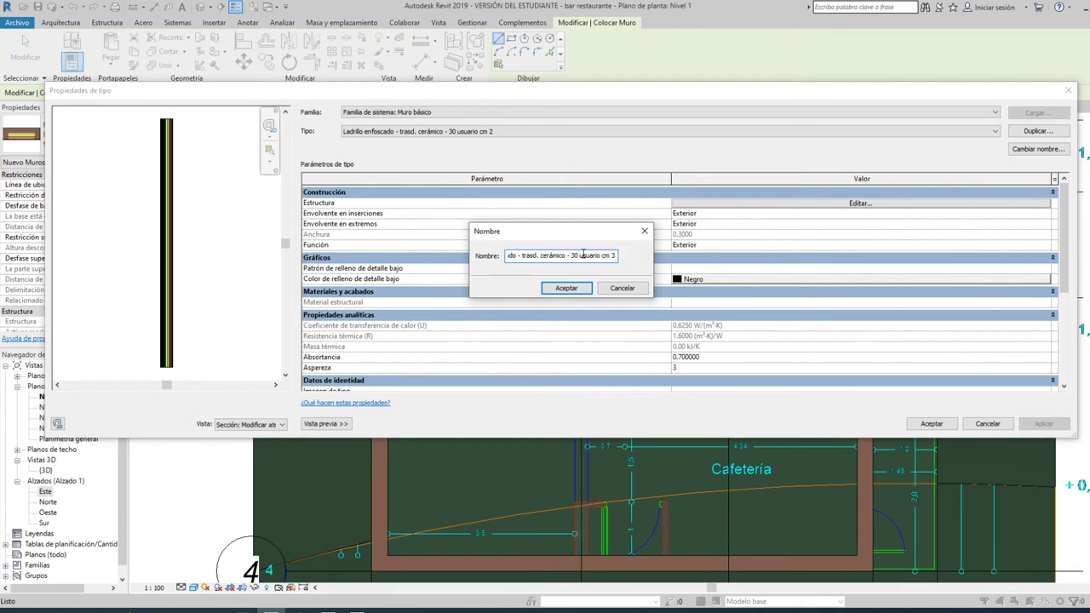
key("BackSpace")
key("BackSpace")
type("24")
left_click(566, 287)
left_click(749, 204)
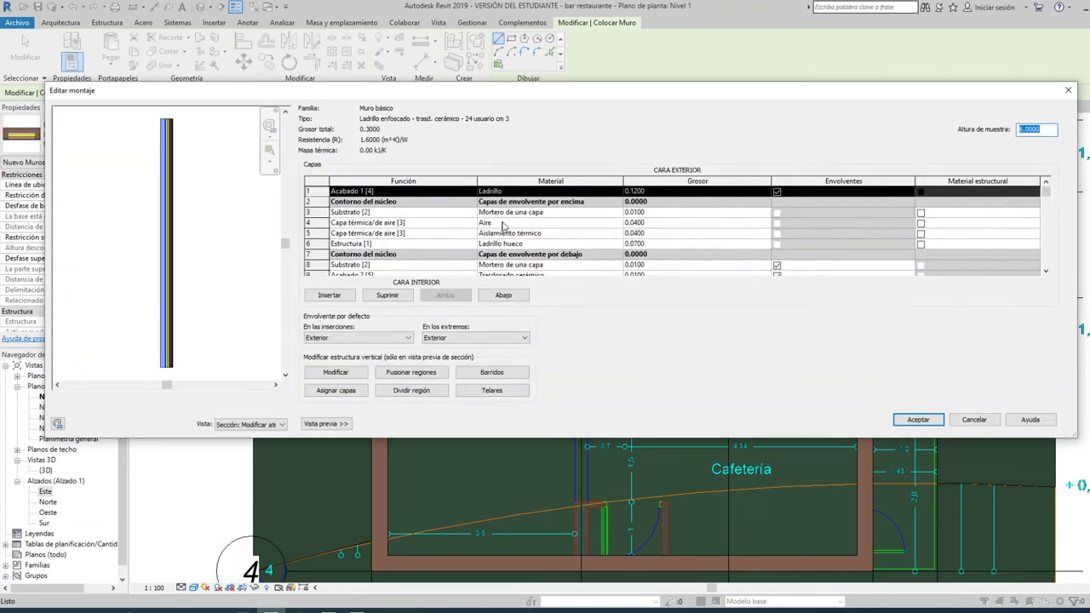
Delete the 0.12 Ladrillo finish layer from the 24 usuario wall type.
scroll(505, 226, "down", 1)
scroll(504, 227, "up", 1)
scroll(487, 243, "down", 1)
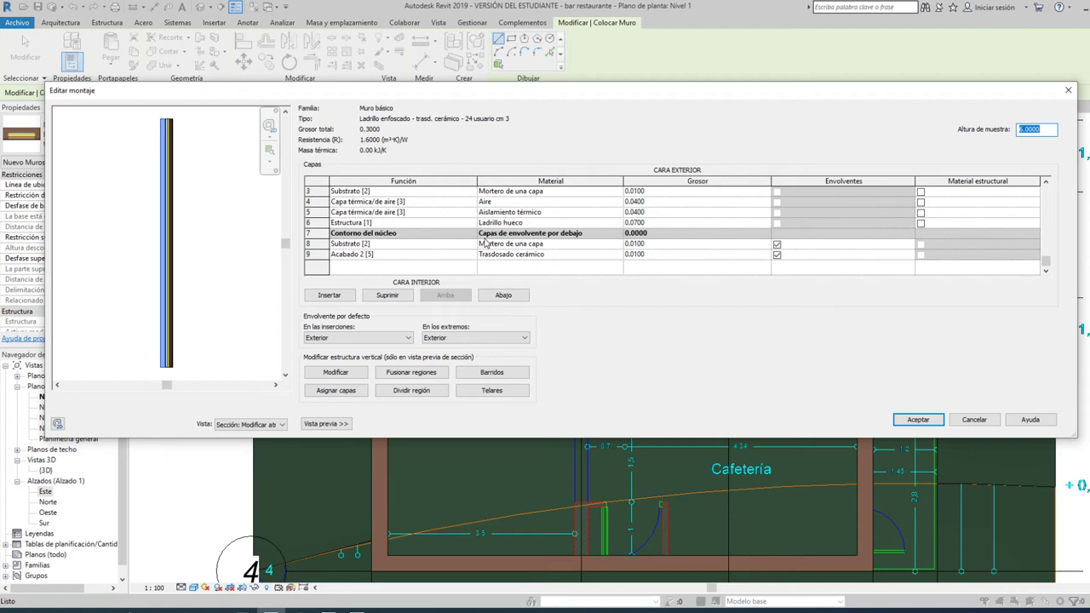
scroll(486, 243, "up", 1)
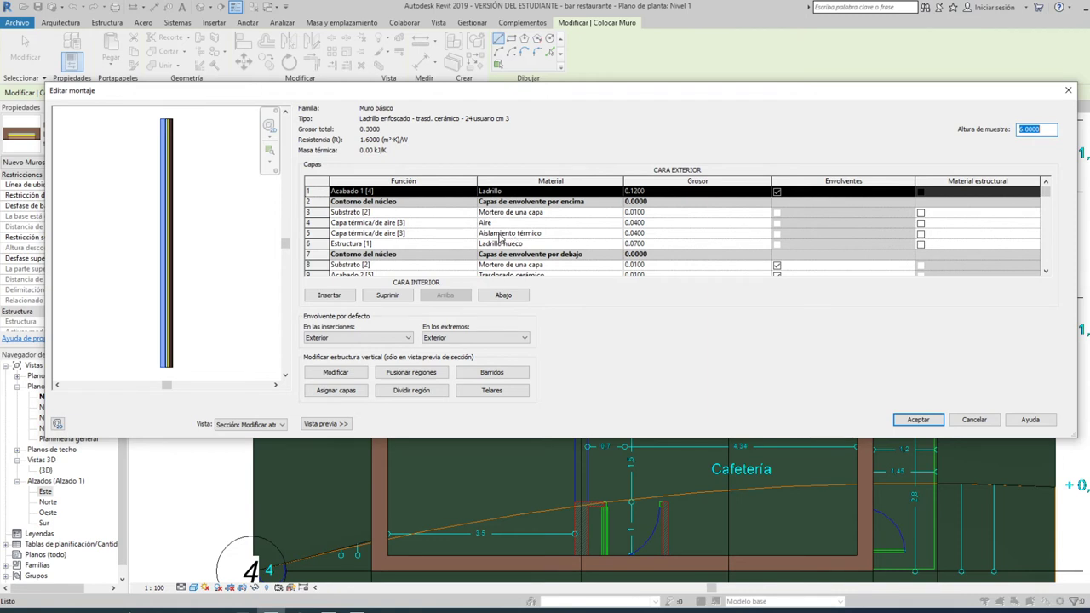
left_click(382, 296)
left_click(365, 266)
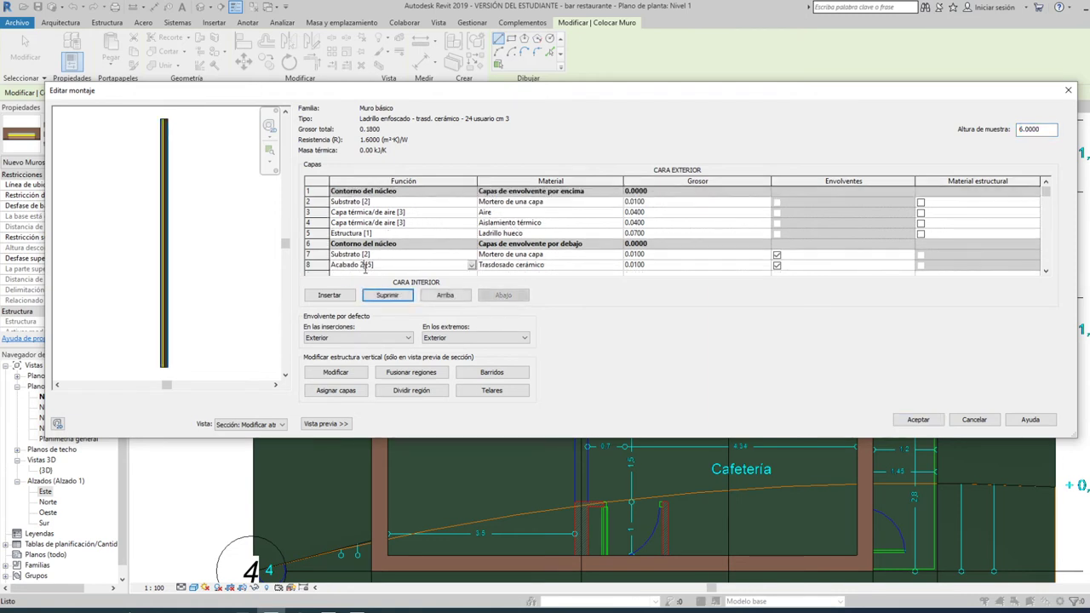
Insert a new Acabado 1 [4] layer above Acabado 2 [5] and begin choosing its material.
left_click(330, 295)
scroll(357, 264, "down", 1)
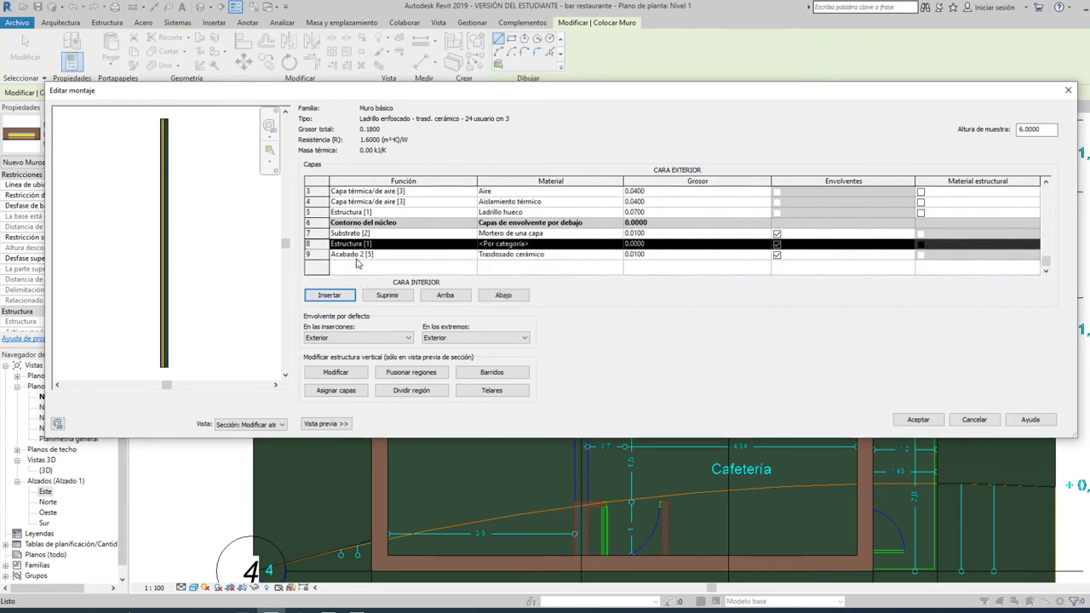
left_click(426, 244)
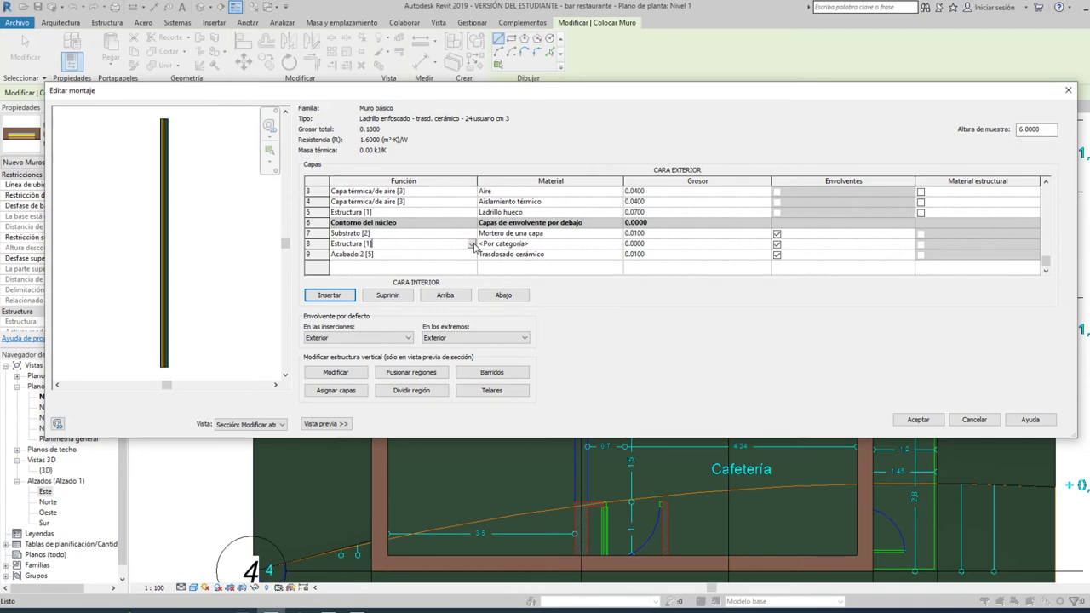
left_click(472, 244)
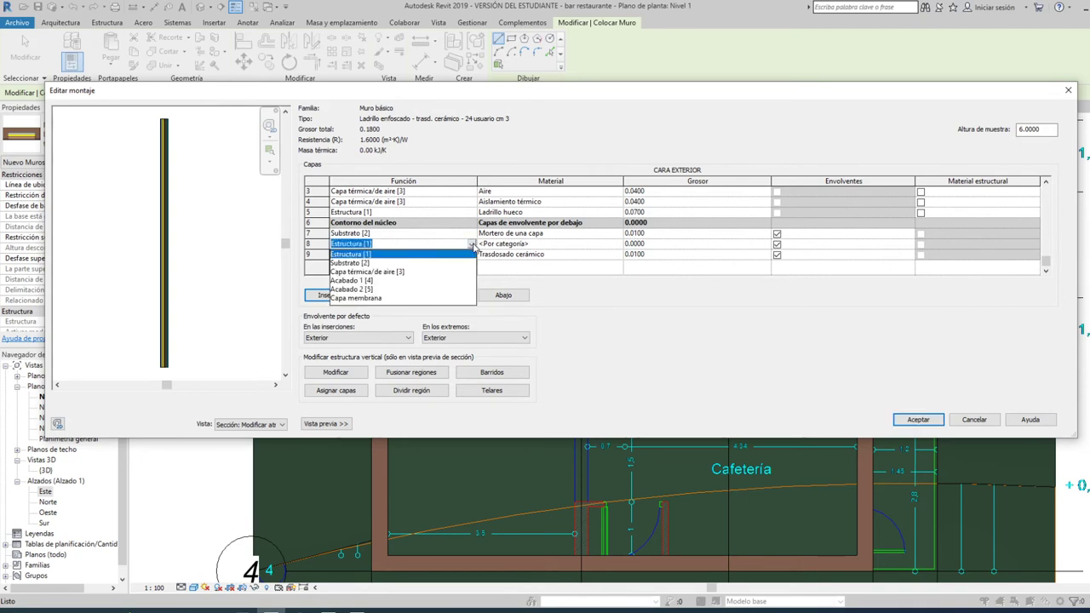
left_click(366, 281)
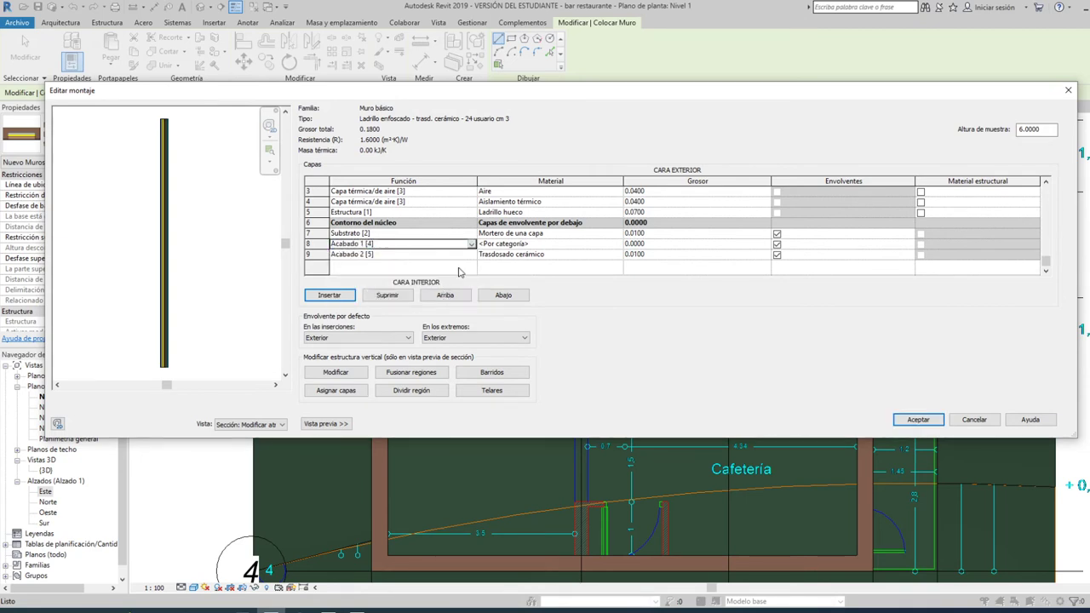
left_click(528, 244)
left_click(619, 244)
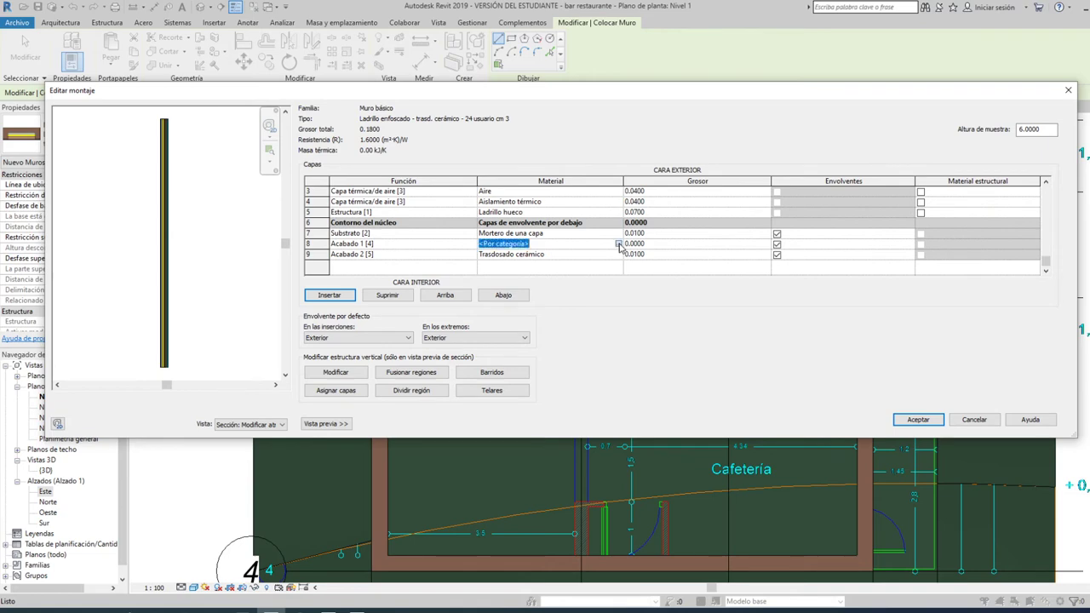
left_click(617, 244)
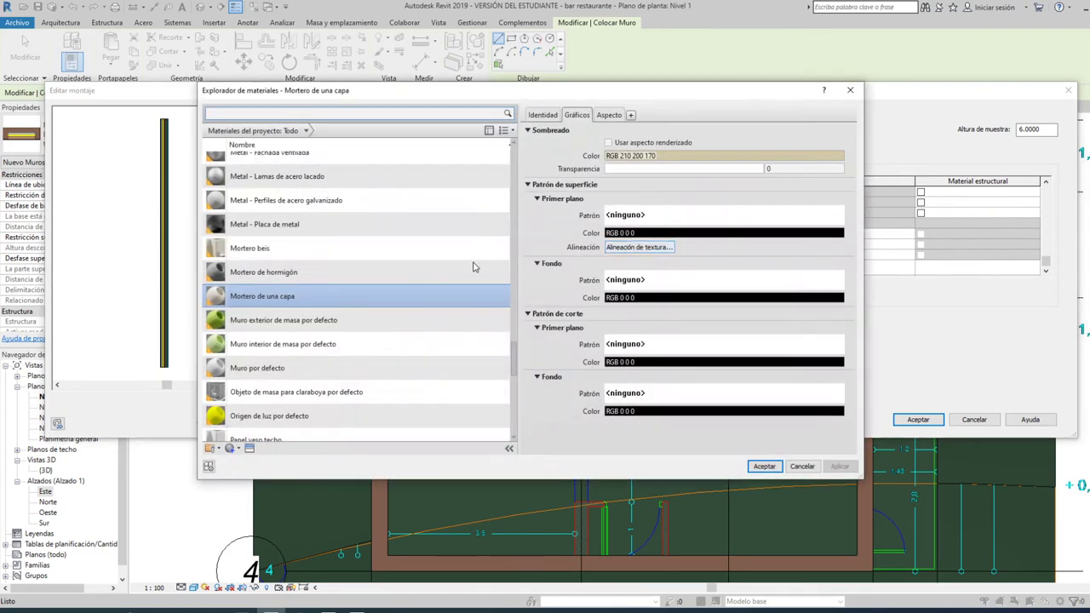
Locate Trasdosado cerámico in the full material list and assign it to the Acabado 1 [4] layer.
type("tr")
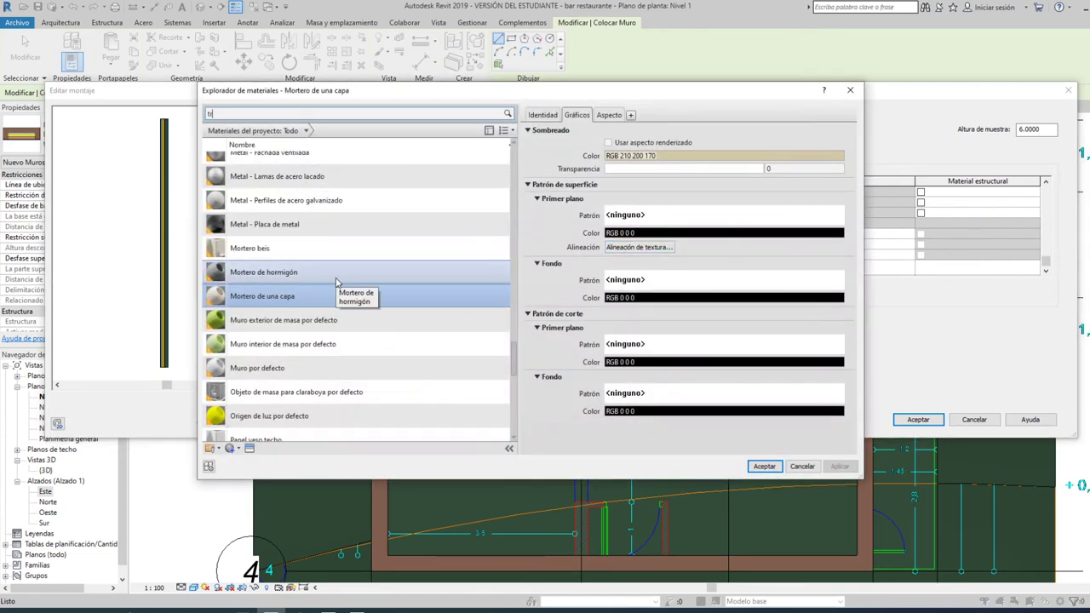
scroll(335, 272, "down", 5)
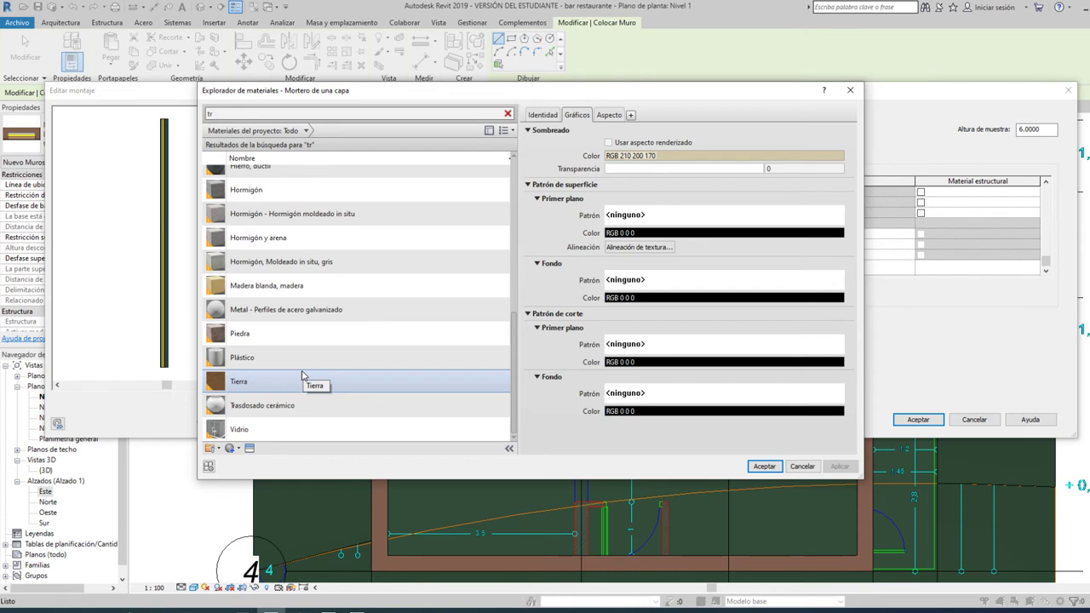
scroll(302, 375, "up", 5)
scroll(298, 362, "up", 5)
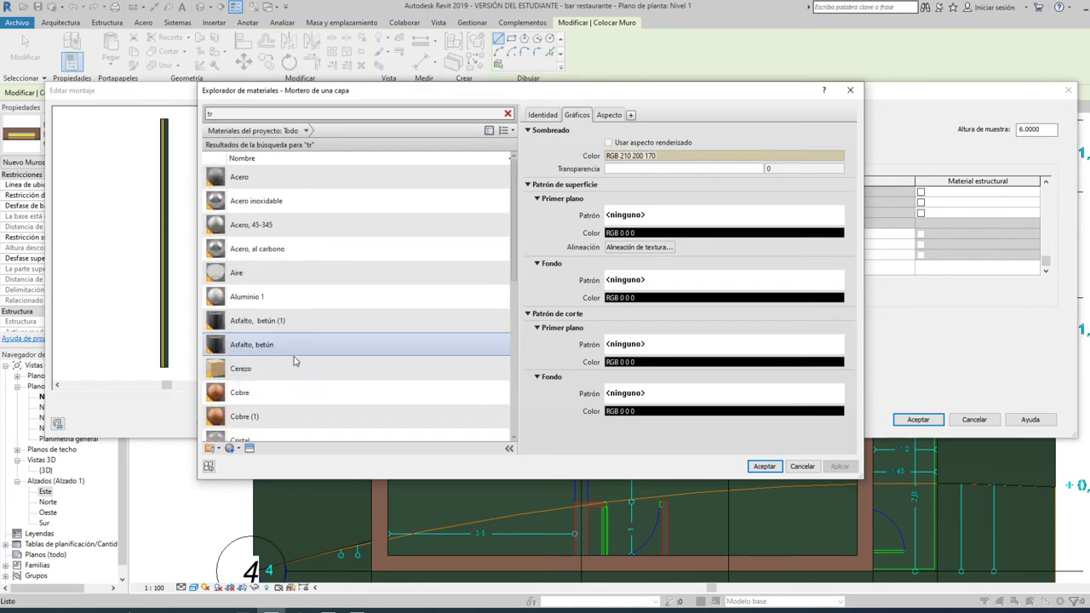
left_click(298, 112)
key("BackSpace")
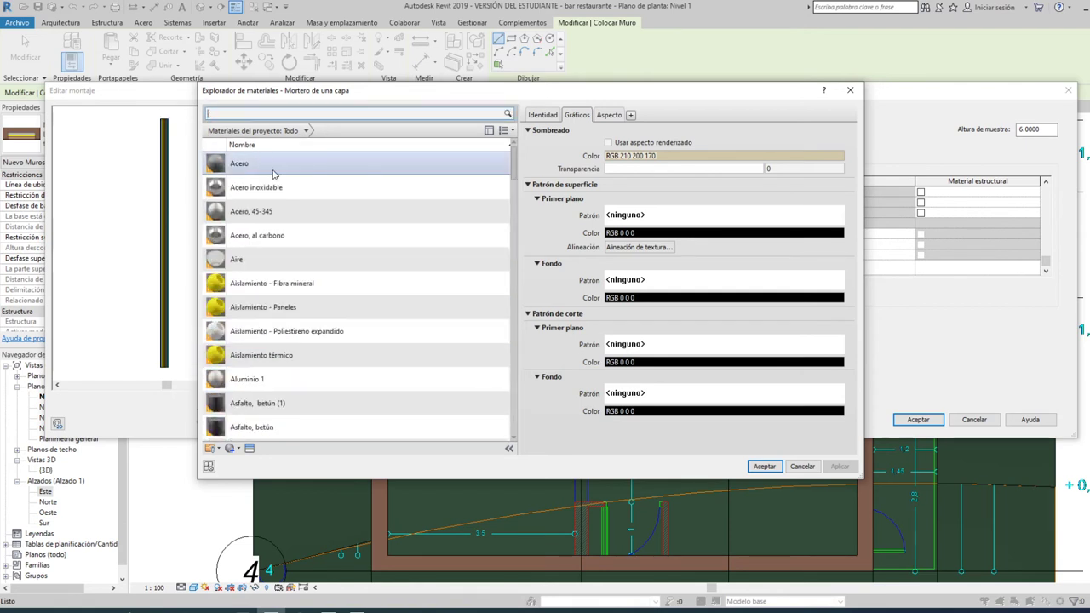
scroll(204, 307, "down", 2)
scroll(287, 315, "down", 5)
scroll(262, 322, "up", 2)
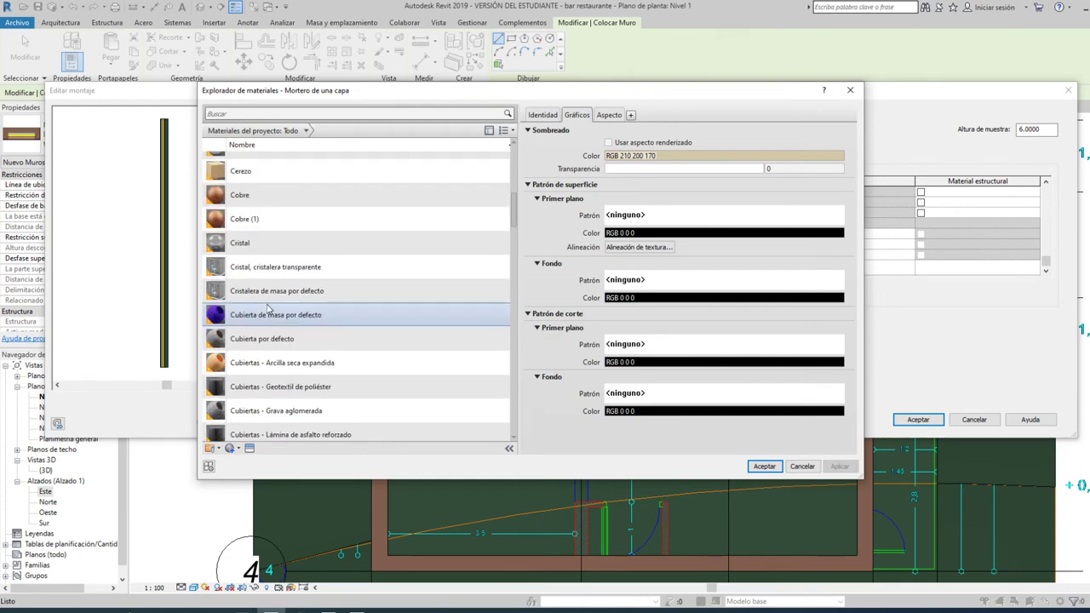
scroll(267, 314, "down", 3)
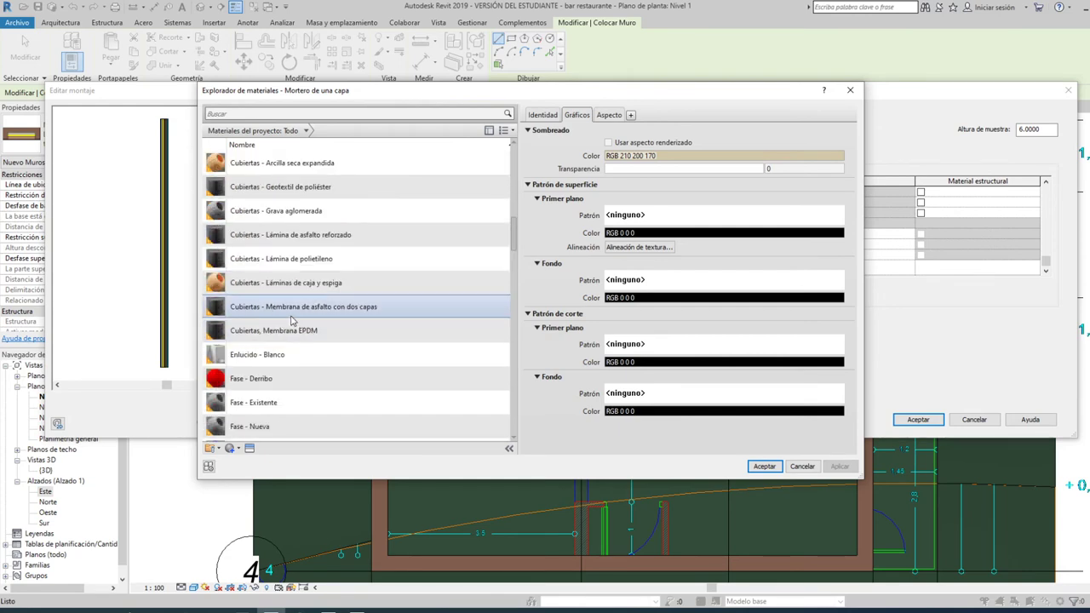
scroll(298, 320, "up", 1)
scroll(292, 319, "up", 2)
scroll(292, 318, "down", 1)
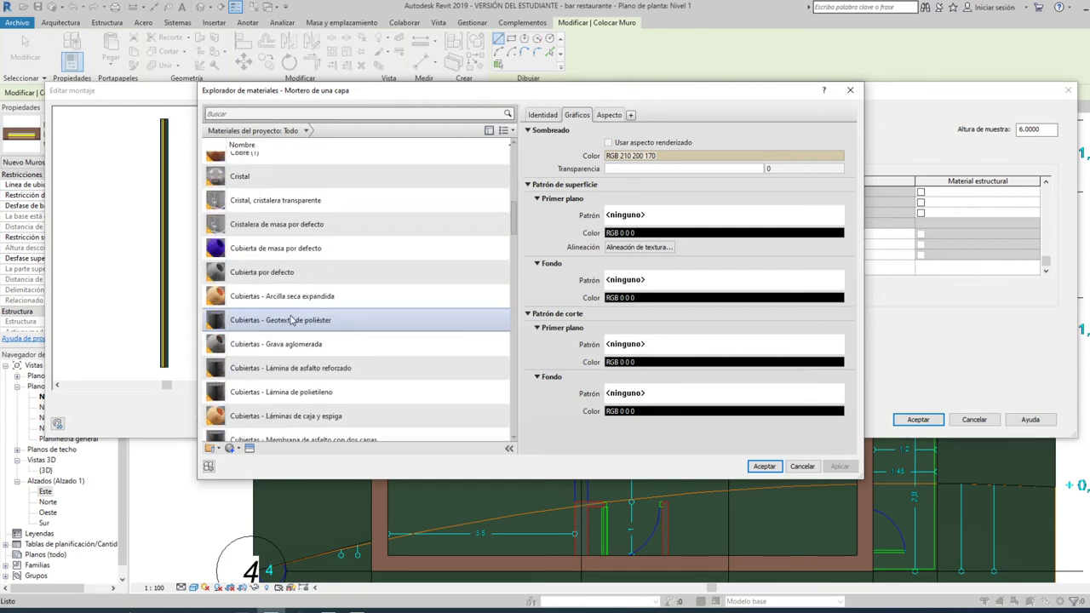
scroll(292, 320, "down", 2)
scroll(292, 320, "down", 3)
scroll(291, 339, "down", 2)
scroll(290, 338, "down", 2)
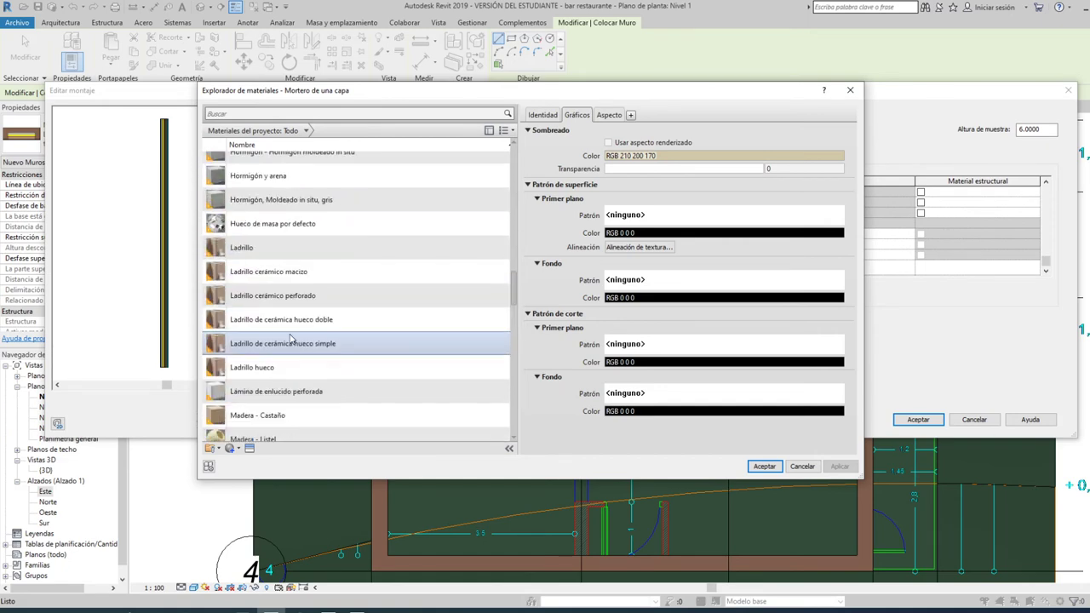
scroll(293, 341, "down", 2)
scroll(294, 349, "down", 1)
scroll(298, 368, "down", 1)
scroll(297, 369, "down", 2)
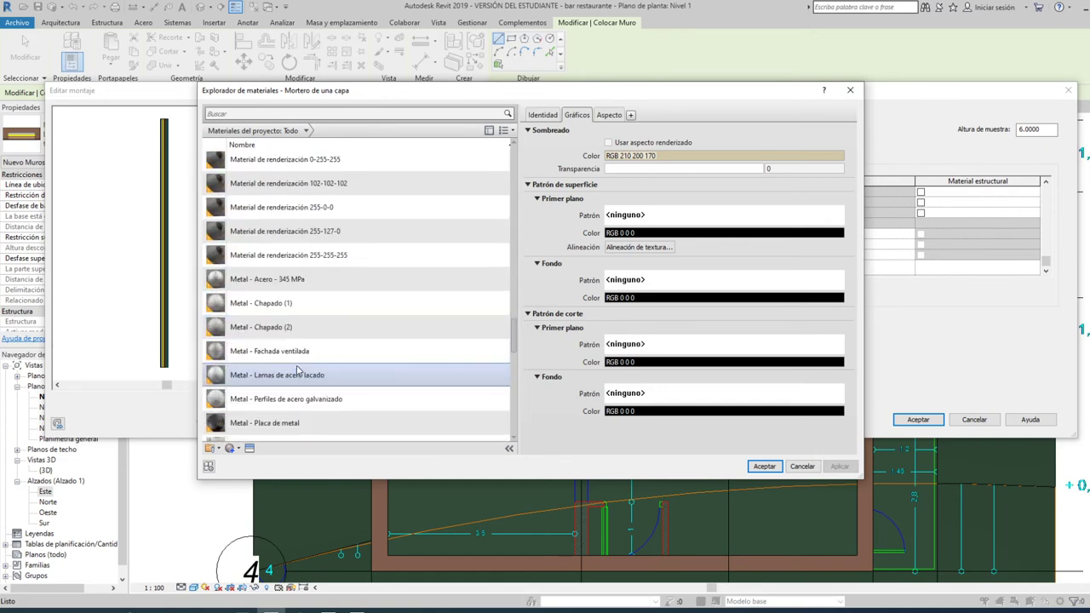
scroll(298, 371, "down", 2)
scroll(298, 371, "down", 2)
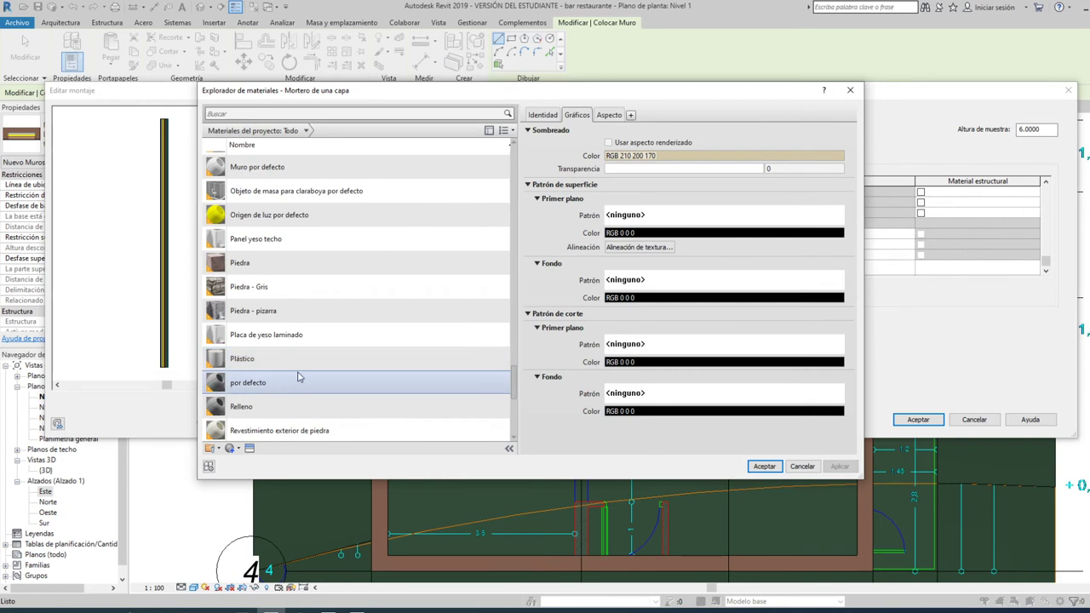
scroll(300, 375, "down", 1)
scroll(302, 359, "down", 2)
scroll(303, 358, "down", 1)
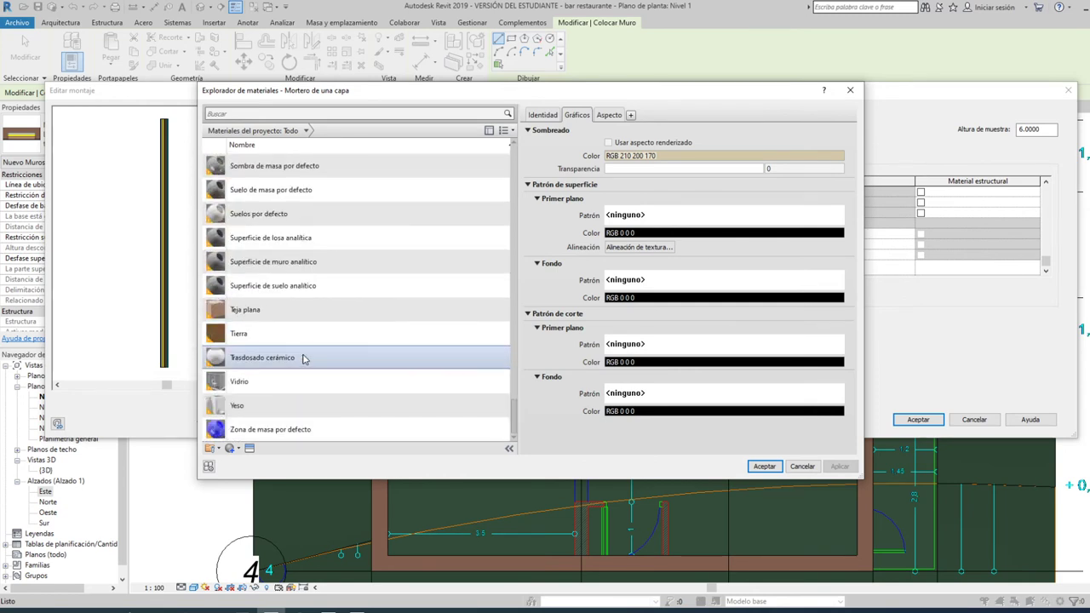
left_click(303, 359)
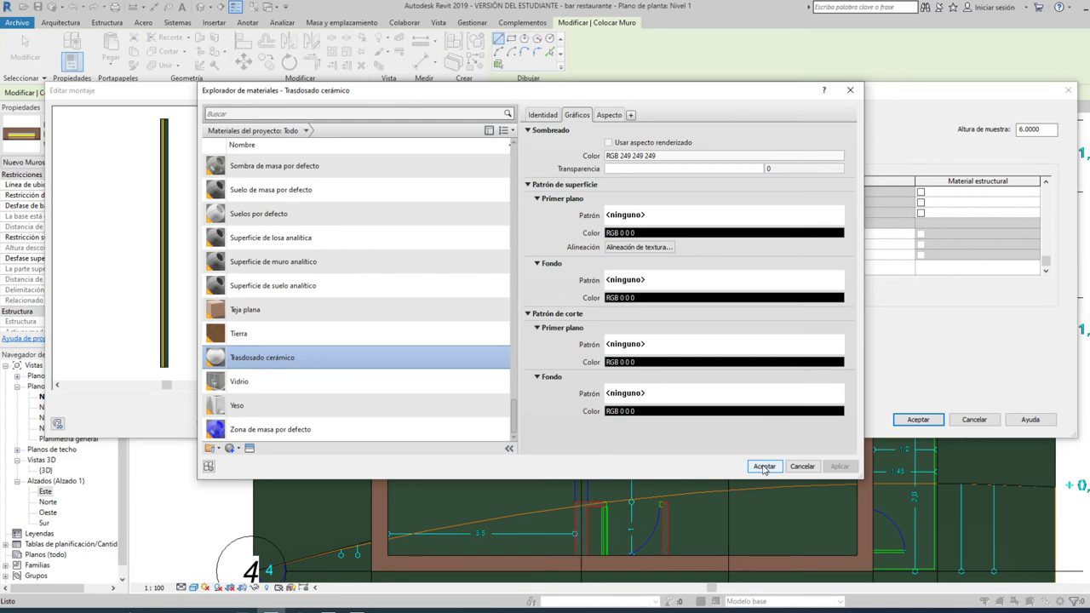
left_click(764, 467)
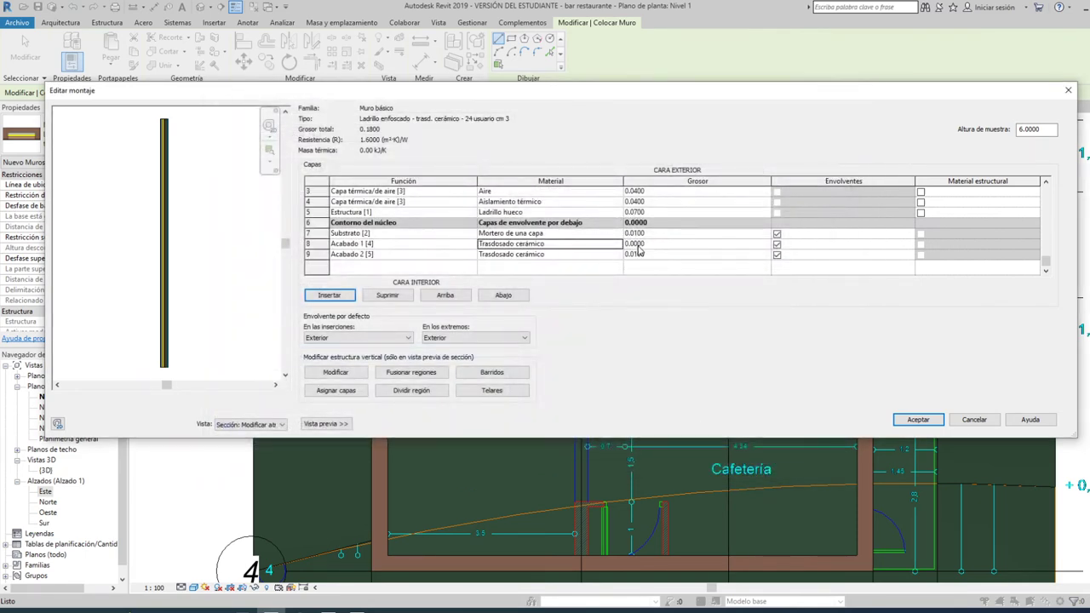
Set the new Trasdosado cerámico finish layer's Grosor to 0.01.
left_click(638, 244)
left_click_drag(638, 244, 664, 243)
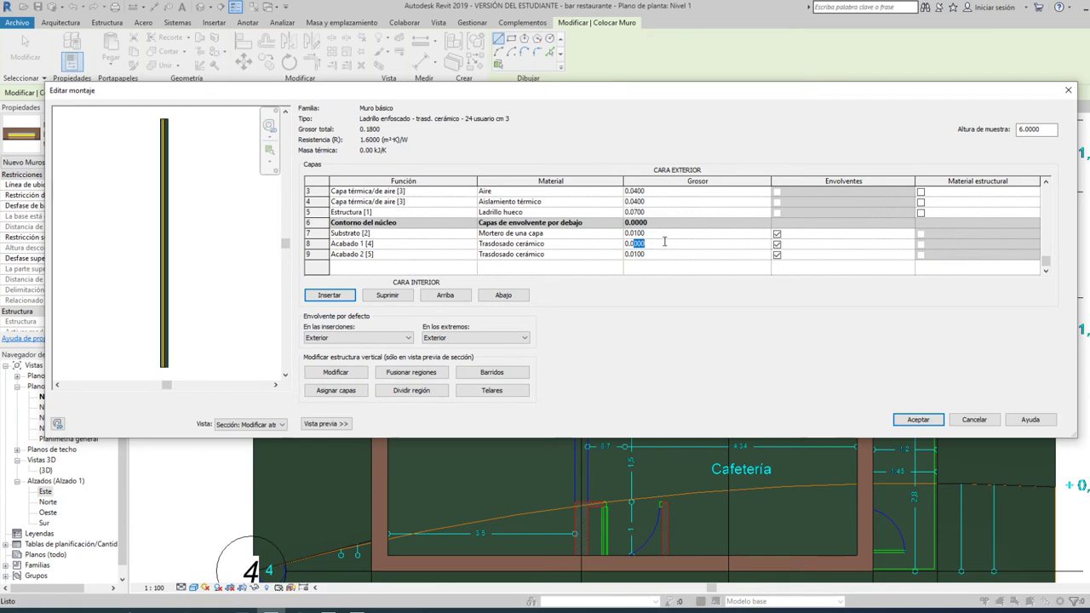
key("BackSpace")
type("1")
left_click(316, 244)
Move the 0.0100 finish layer up to row 1 on the exterior face.
left_click(444, 295)
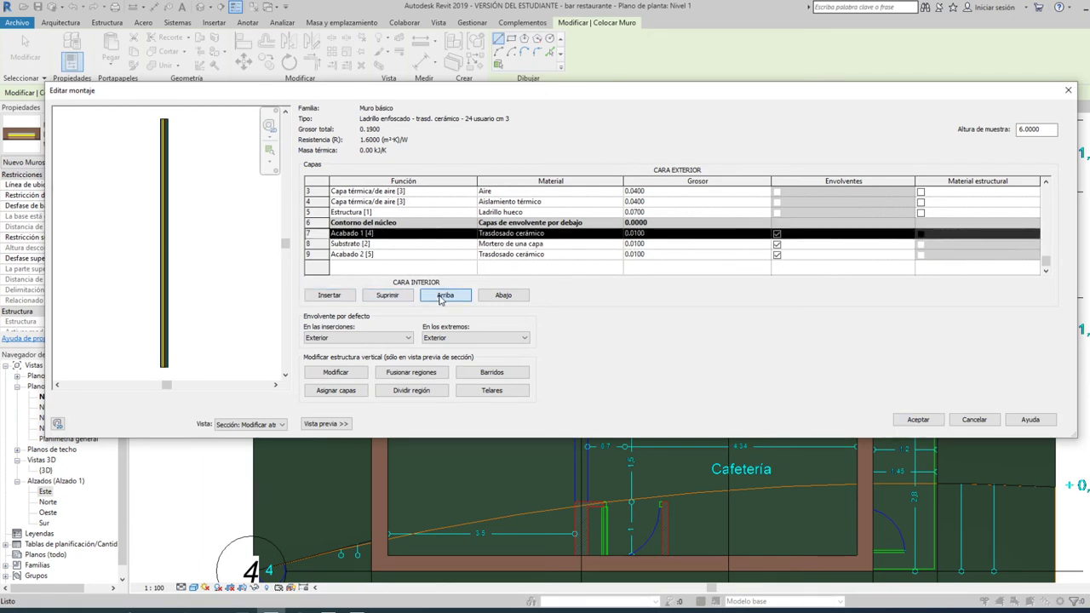
left_click(443, 294)
left_click(443, 295)
left_click(442, 295)
left_click(442, 295)
left_click(442, 295)
left_click(442, 296)
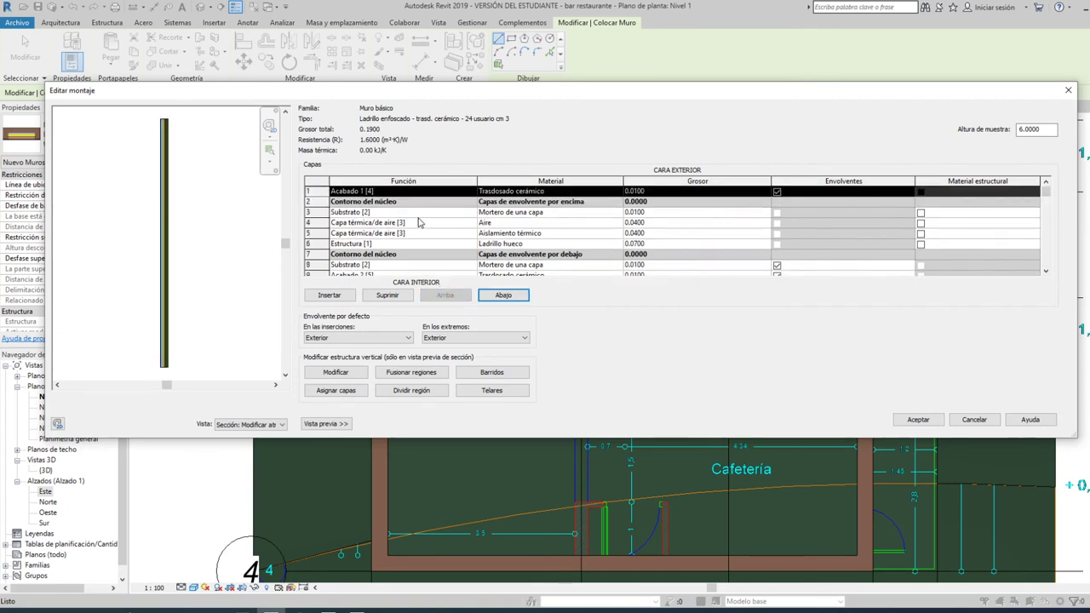
Delete the Aire air-gap layer, leaving a 0.1500 total thickness.
scroll(418, 223, "down", 2)
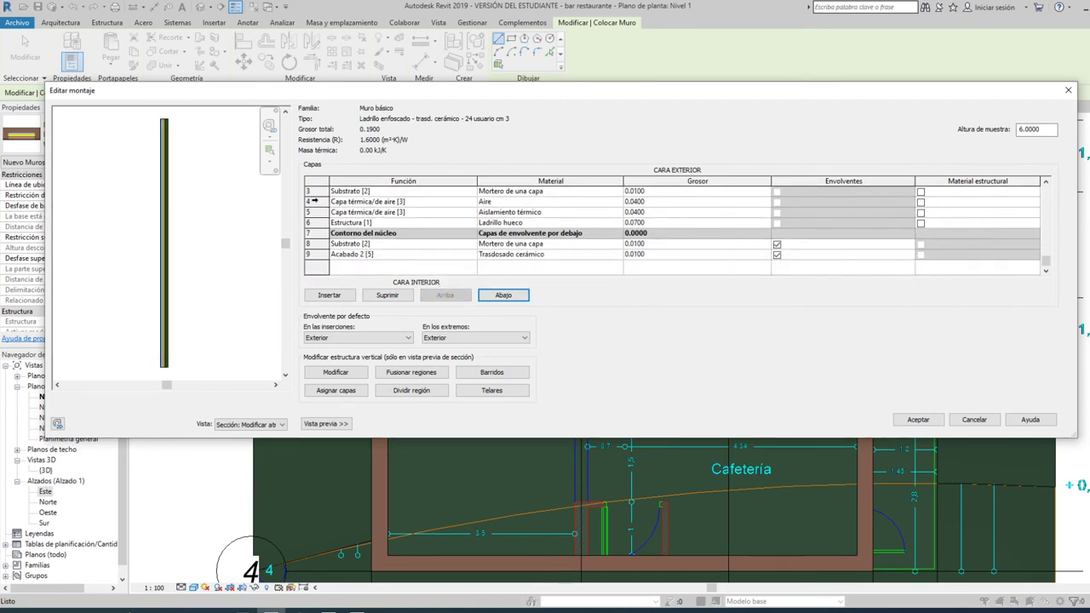
left_click(314, 200)
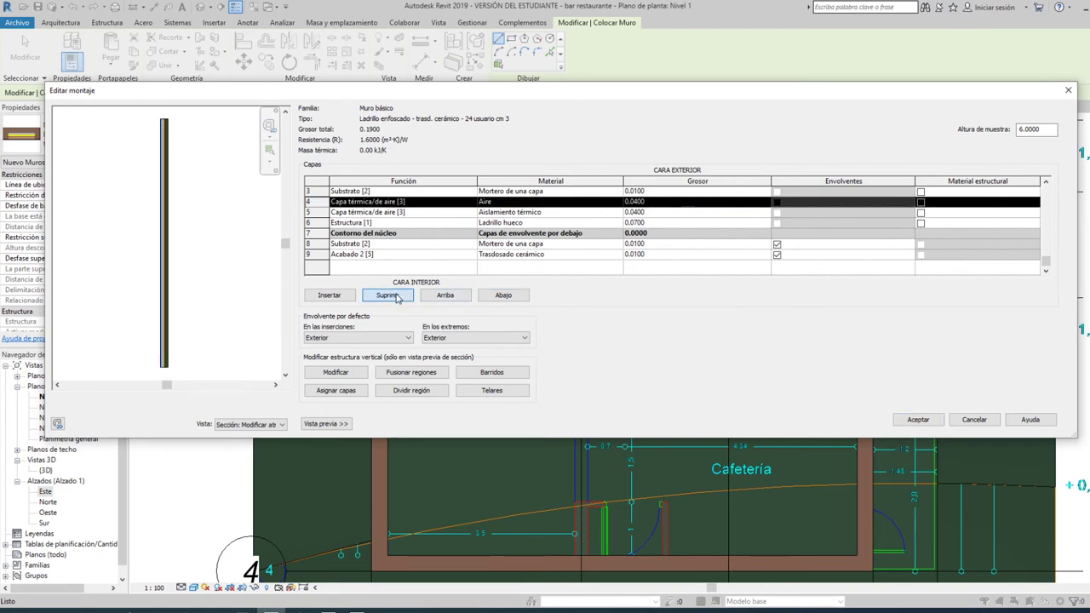
left_click(396, 297)
scroll(627, 274, "up", 2)
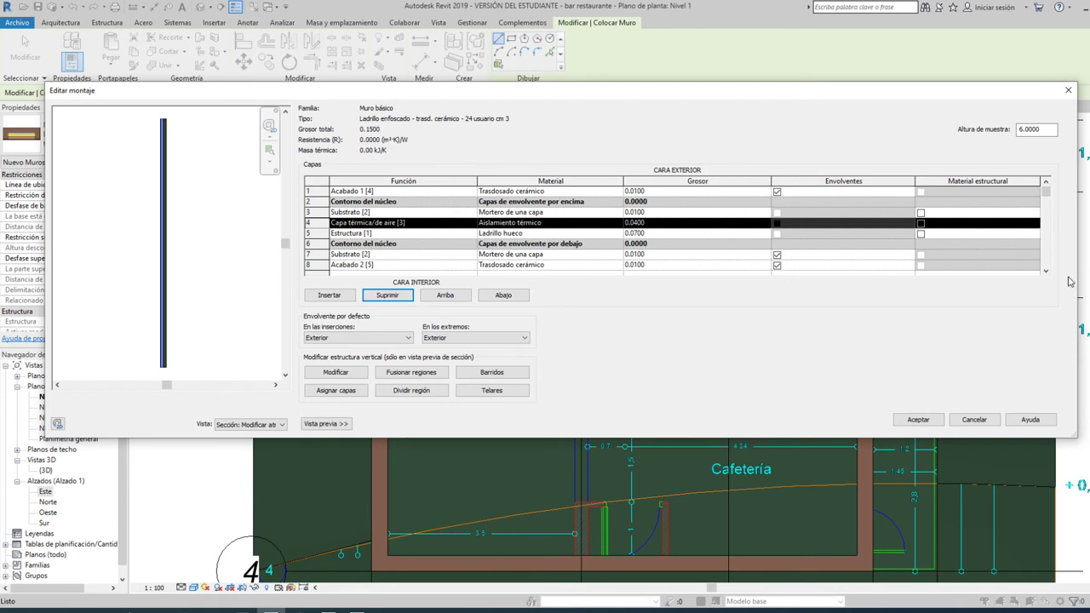
Set the existing Ladrillo hueco layer's thickness to 0.0750.
left_click(661, 234)
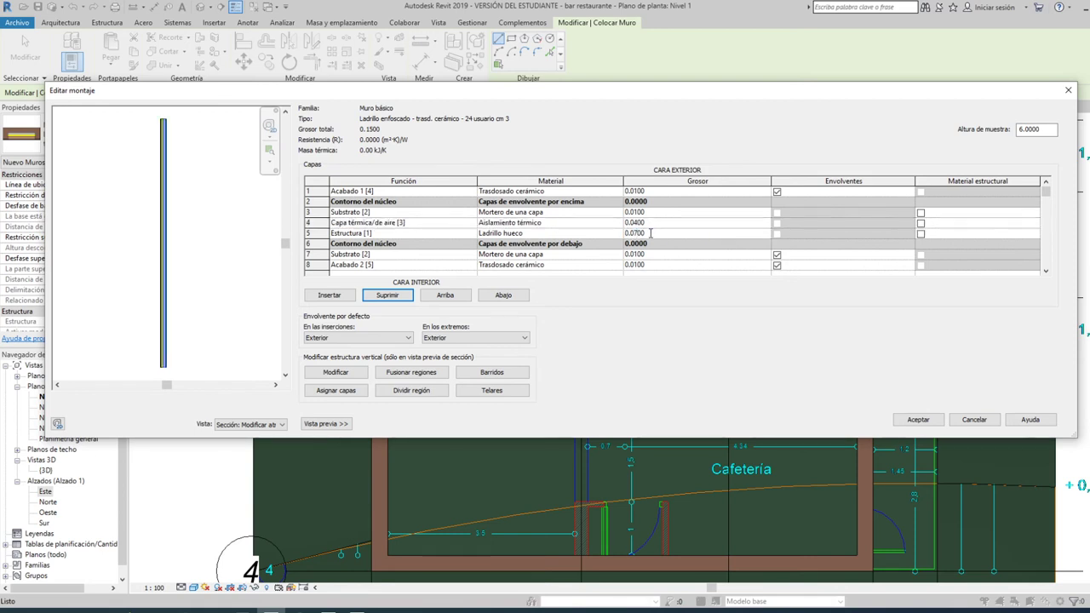
key("BackSpace")
type("5")
left_click(352, 233)
Insert a new Estructura [1] layer above the insulation layer.
left_click(321, 235)
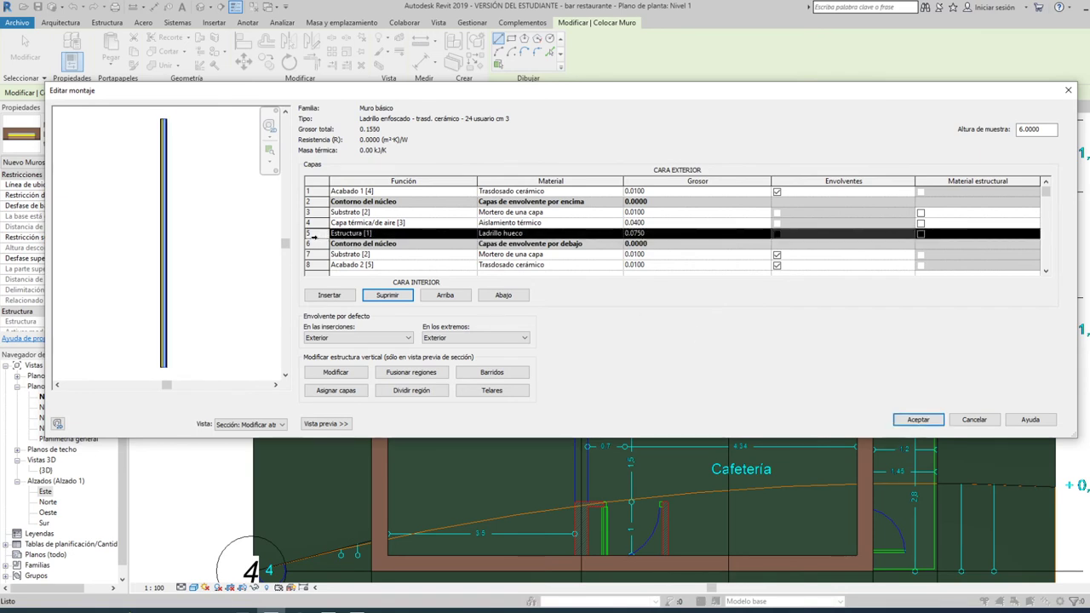
left_click(347, 223)
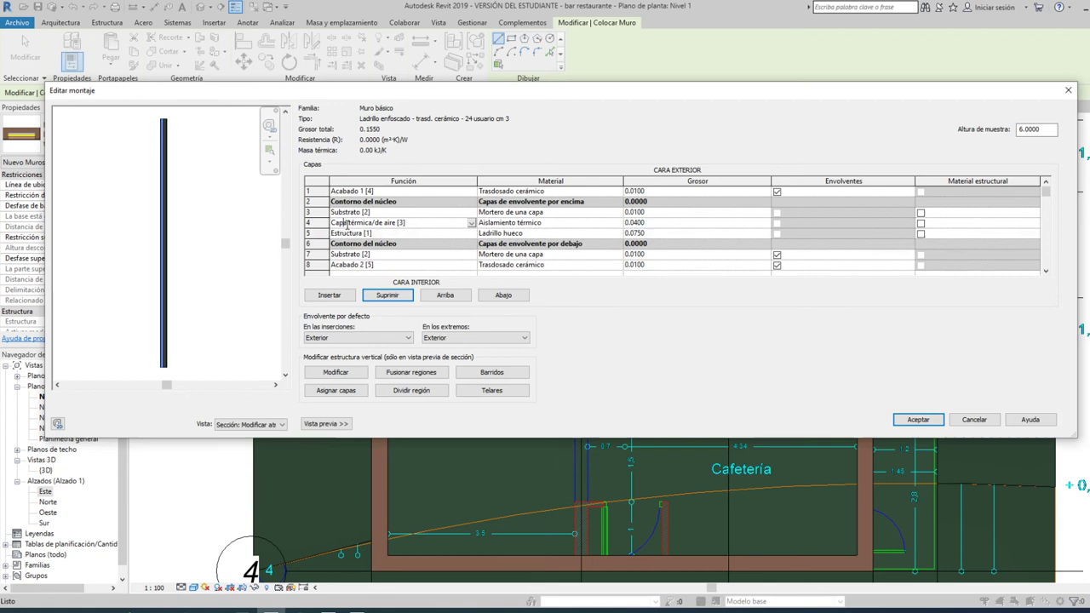
left_click(328, 295)
left_click(449, 223)
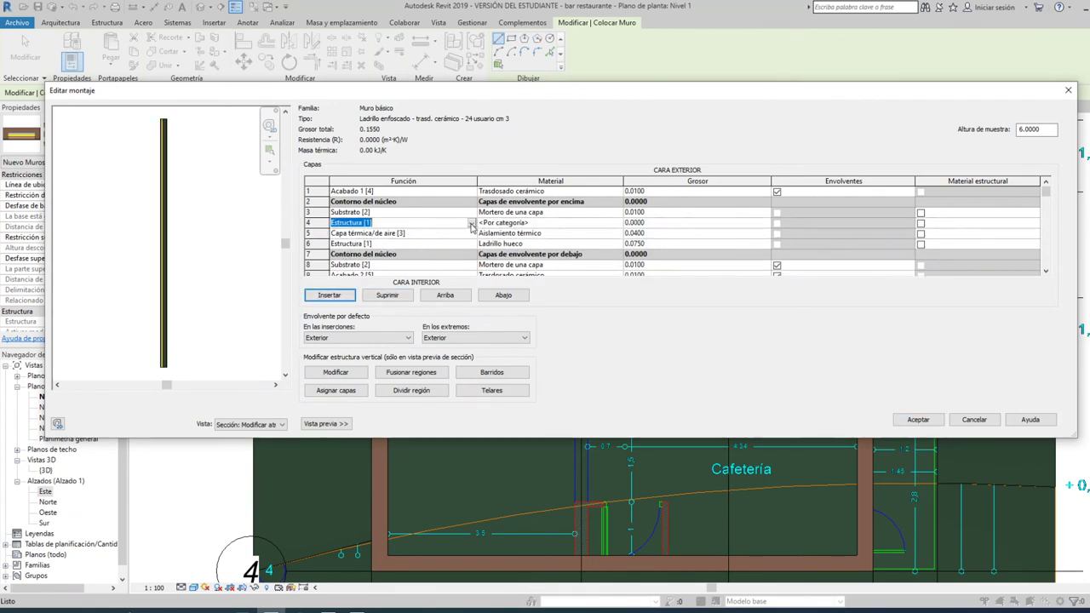
left_click(471, 222)
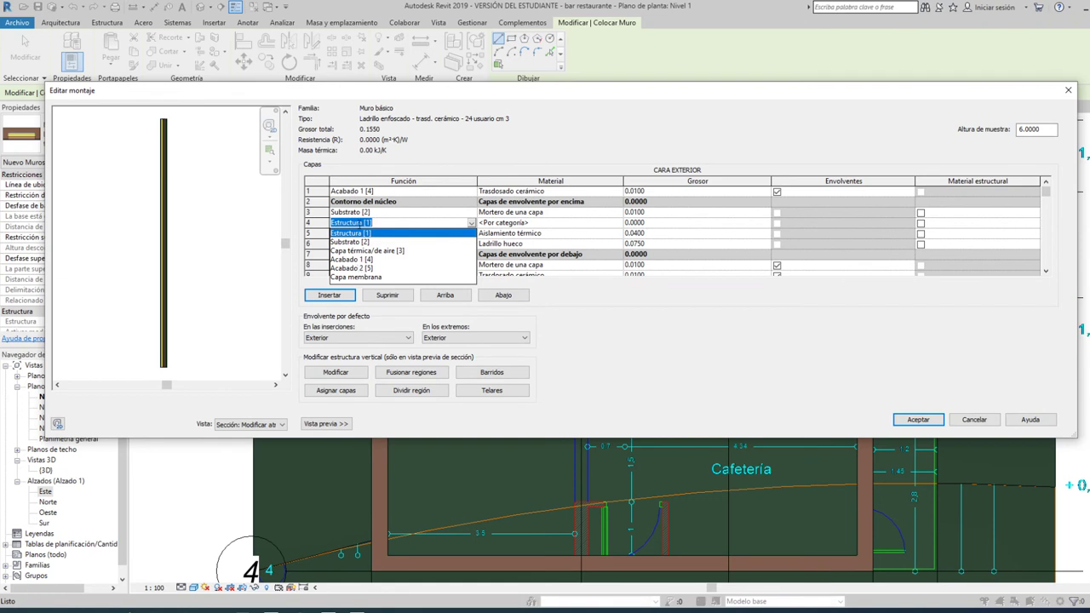
left_click(596, 241)
left_click(608, 227)
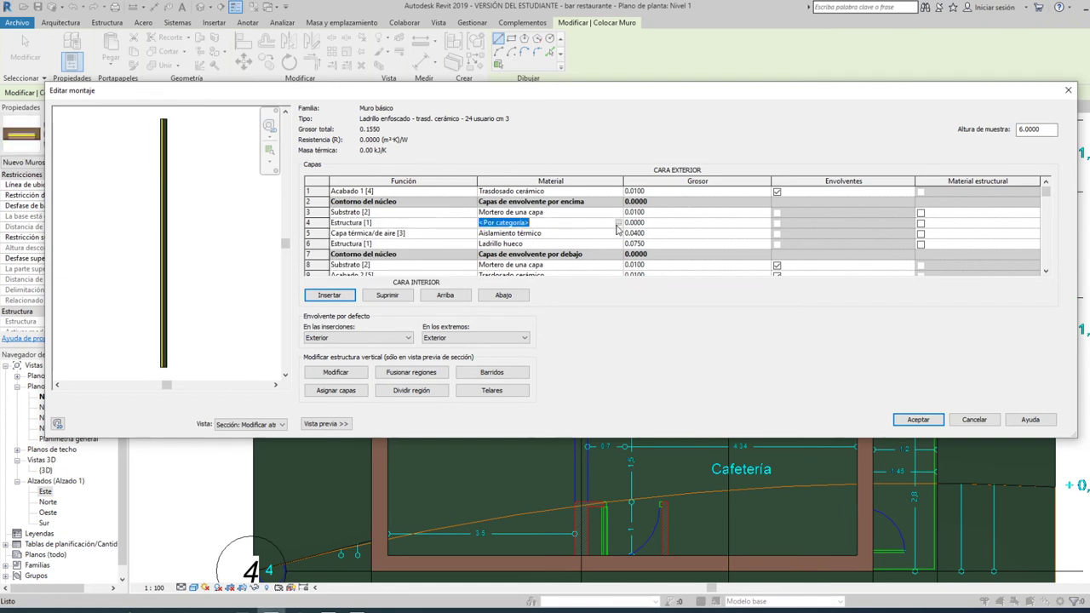
left_click(618, 222)
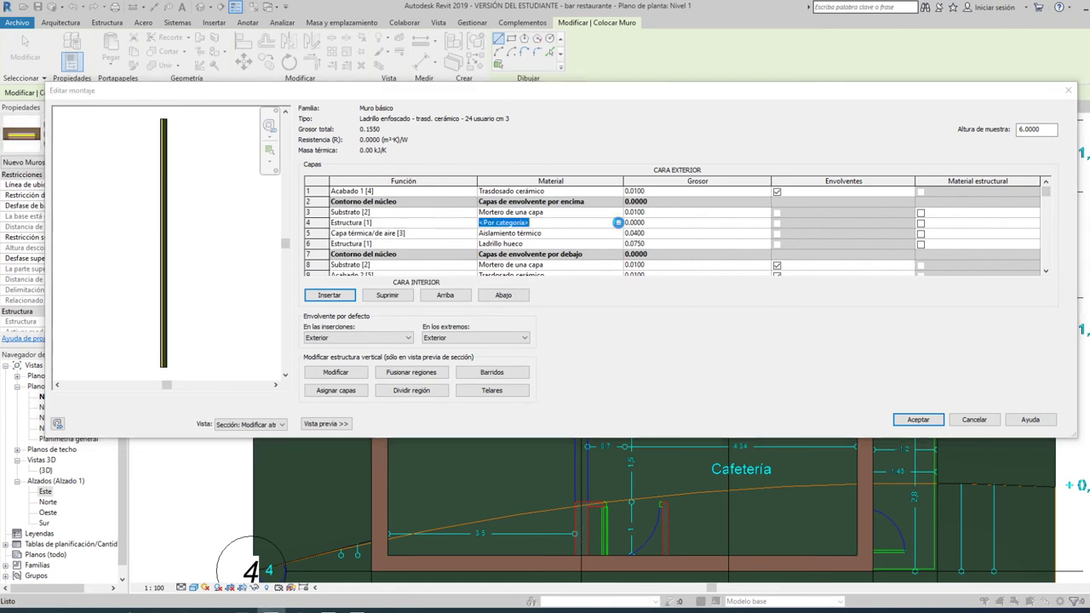
Give the new layer the Ladrillo hueco material and 0.0750 thickness.
scroll(289, 320, "up", 5)
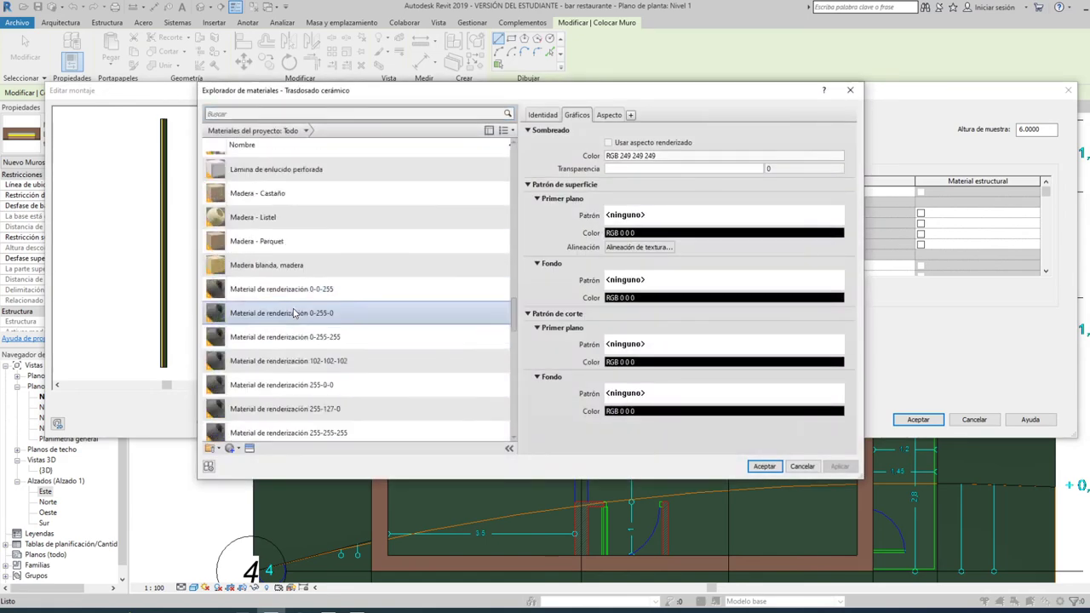
scroll(294, 307, "up", 5)
scroll(289, 336, "up", 3)
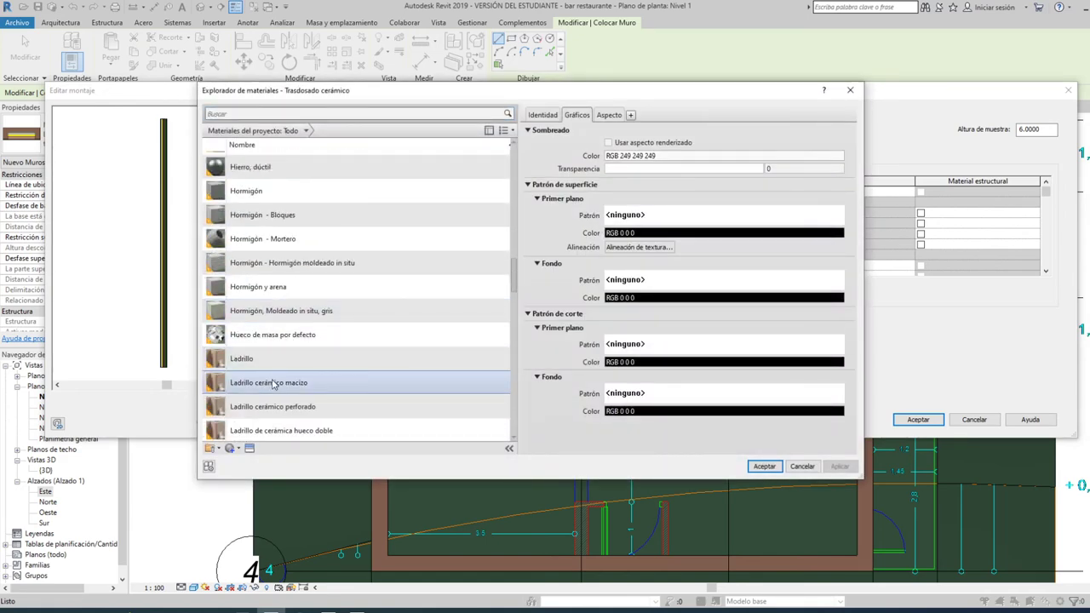
scroll(285, 353, "down", 2)
left_click(286, 349)
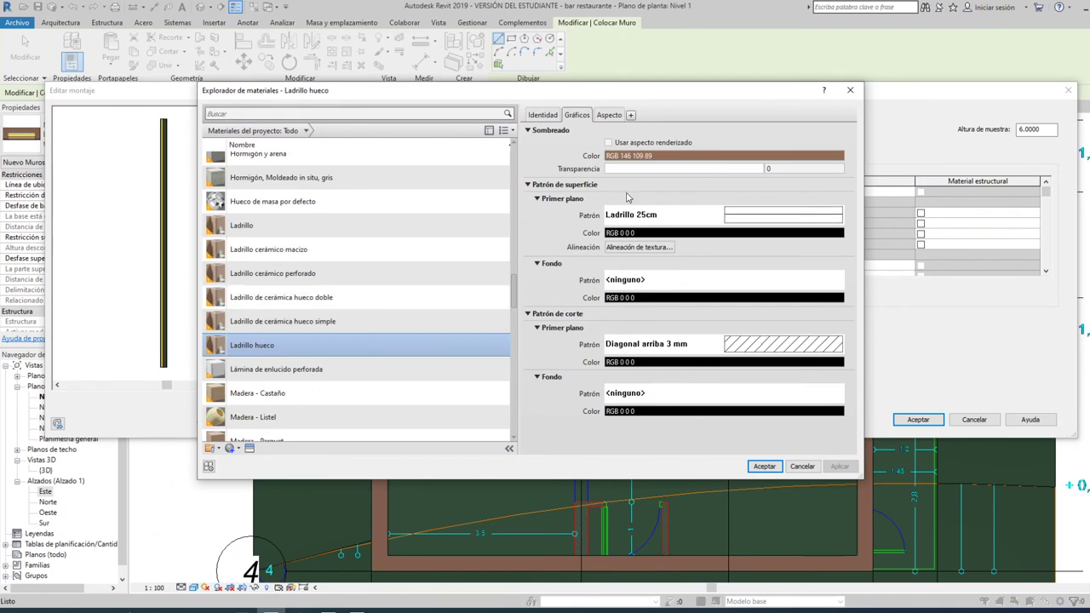
left_click(764, 466)
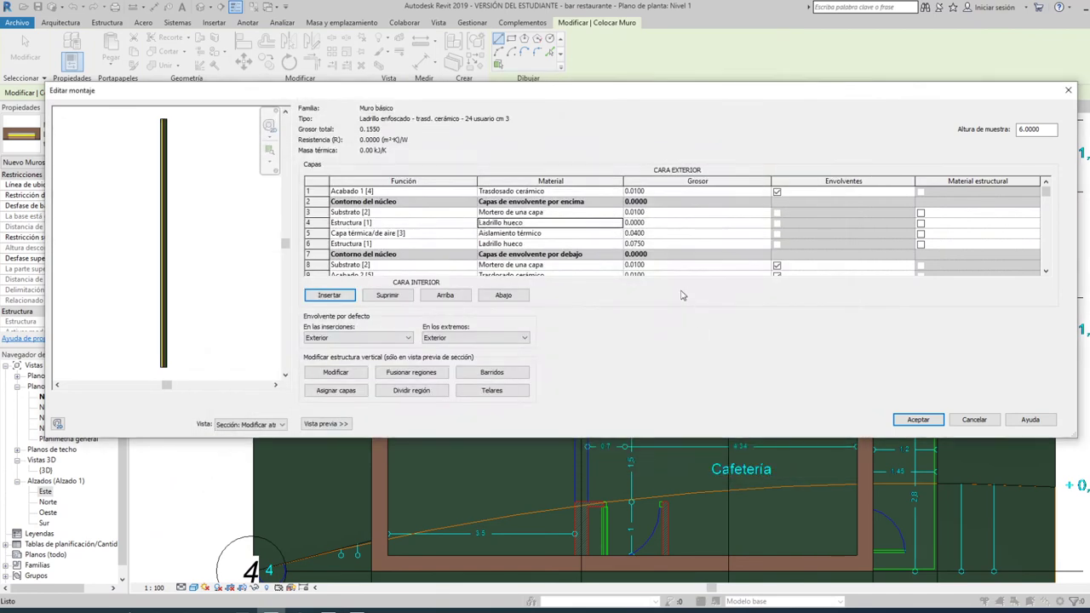
left_click(651, 222)
left_click_drag(634, 222, 657, 222)
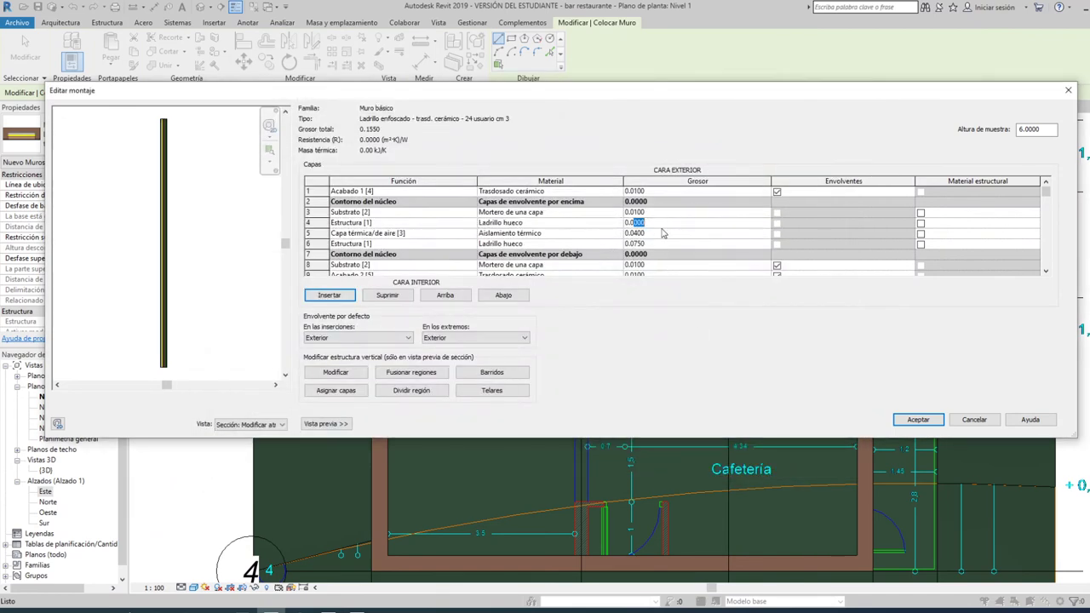
key("Tab")
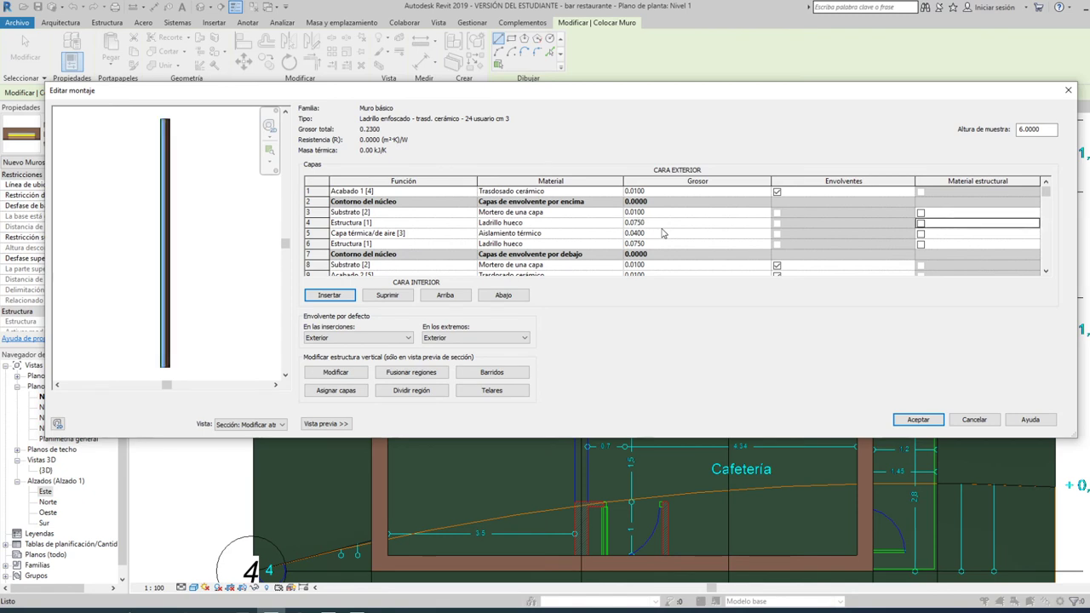
Accept the layer changes, leaving the wall 0.2300 thick overall.
left_click(917, 419)
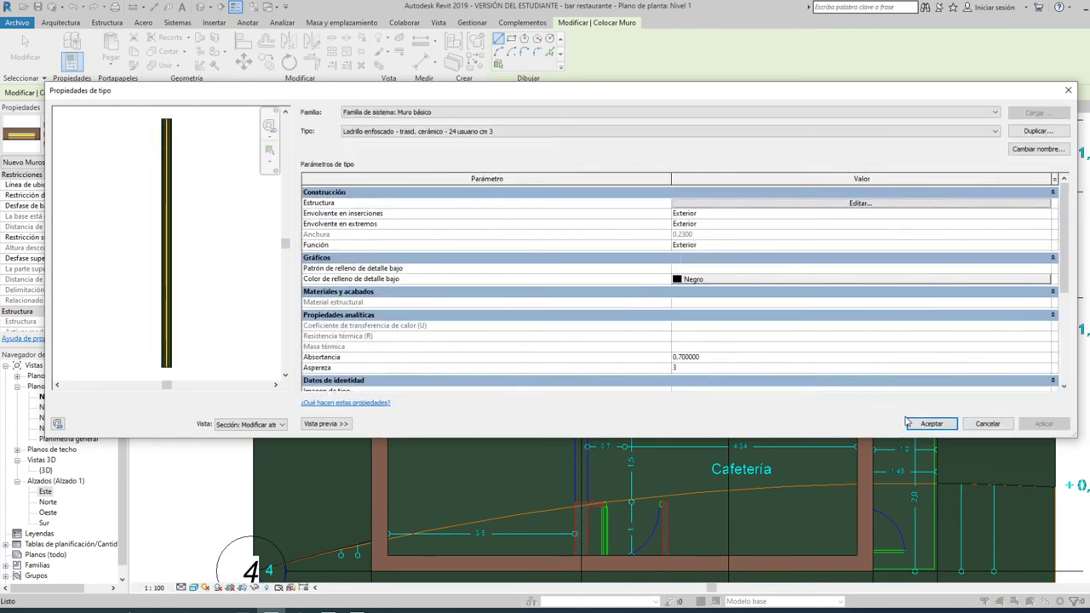
scroll(173, 243, "up", 1)
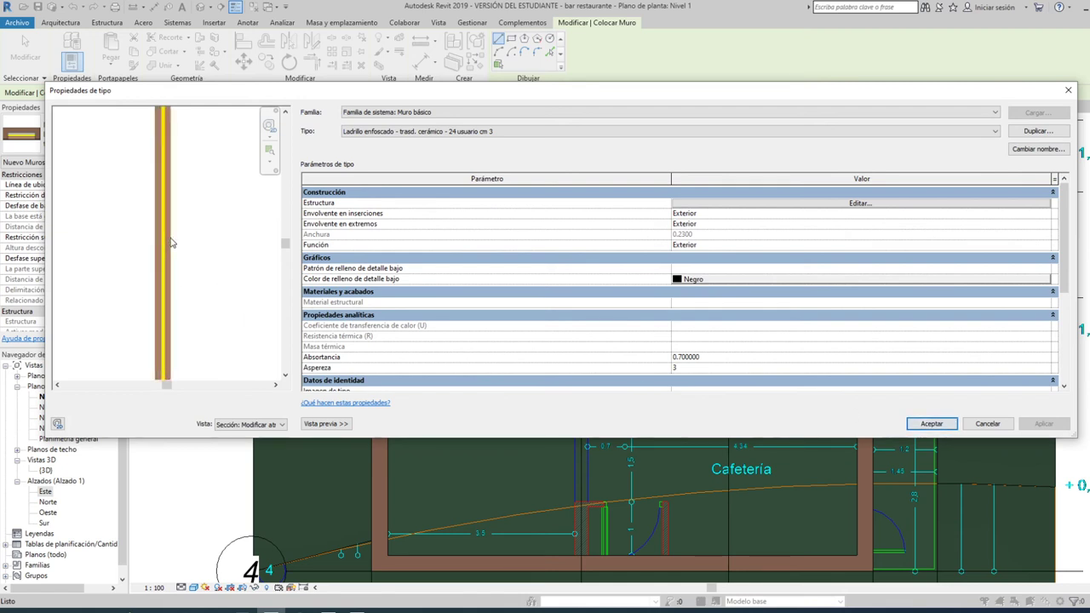
scroll(170, 244, "up", 1)
scroll(159, 173, "up", 2)
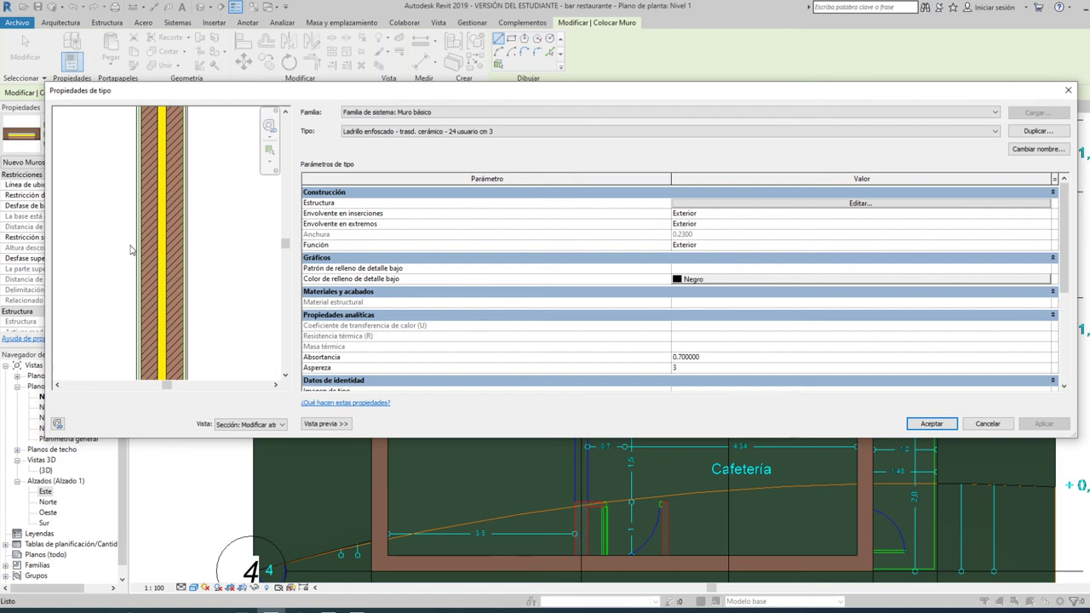
Confirm the updated brick wall type and abandon a first centreline-placed wall attempt.
left_click(931, 424)
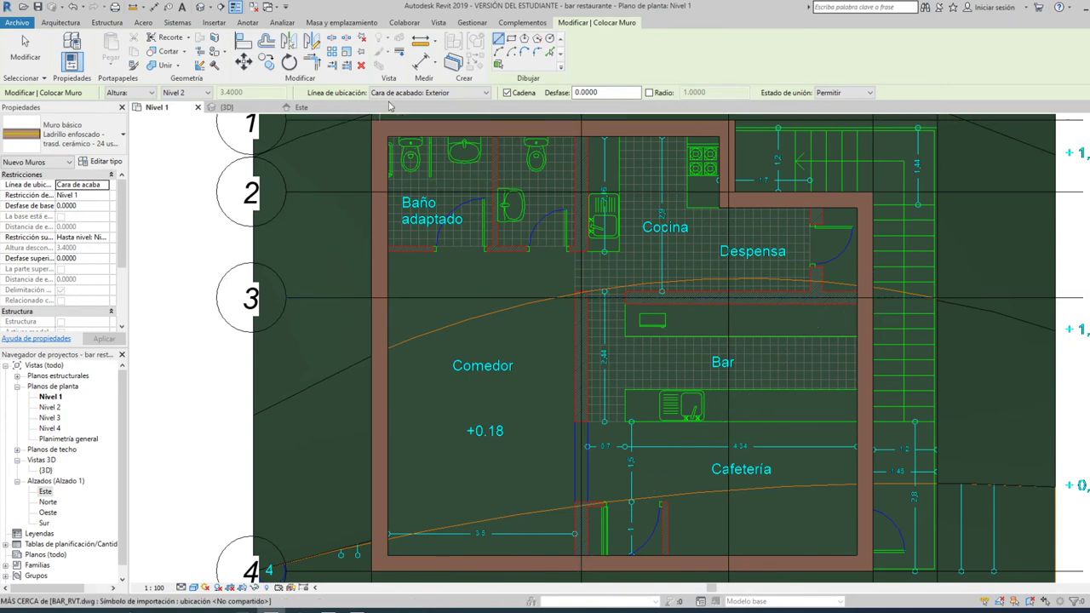
left_click(430, 93)
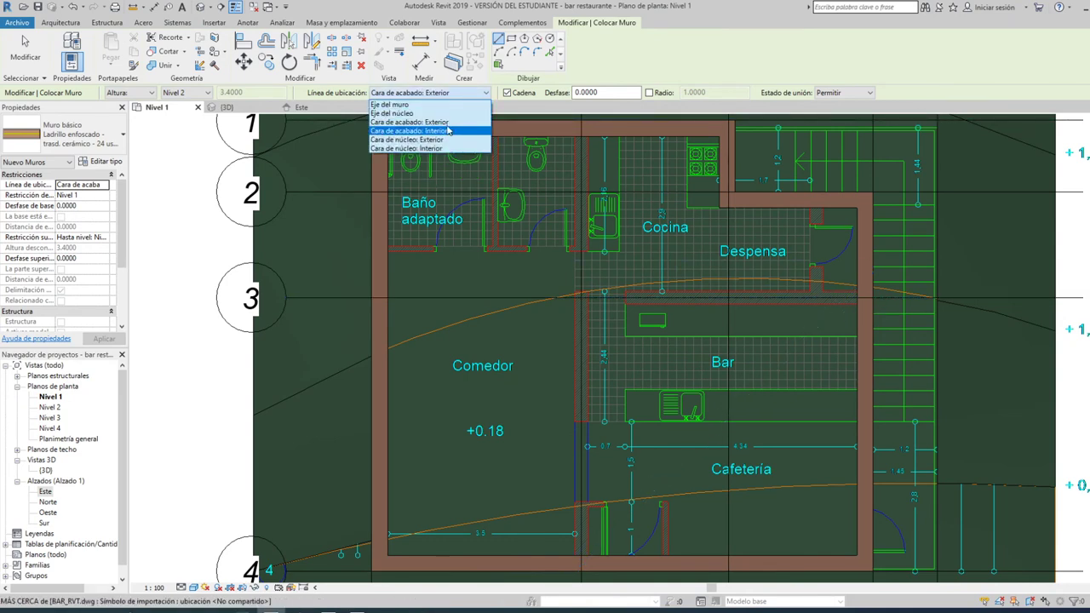
left_click(390, 104)
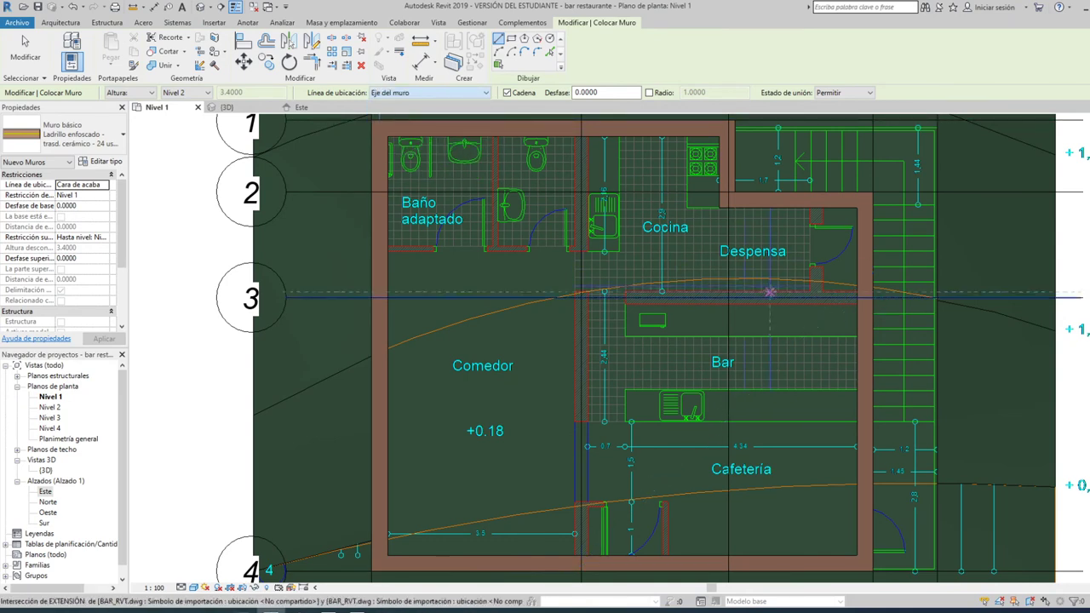
scroll(852, 296, "up", 3)
scroll(856, 296, "up", 2)
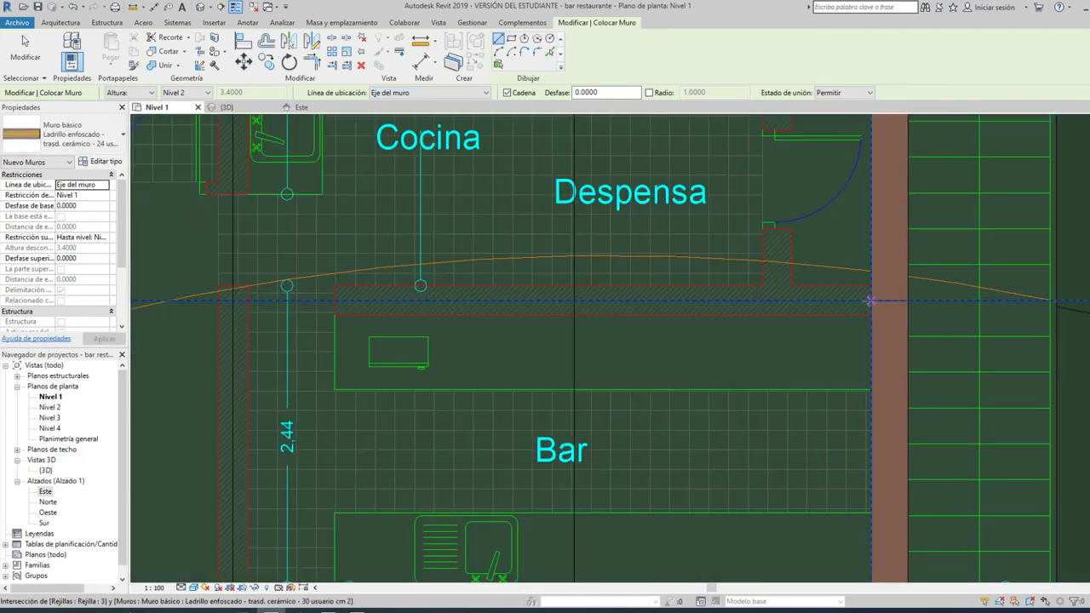
left_click(870, 300)
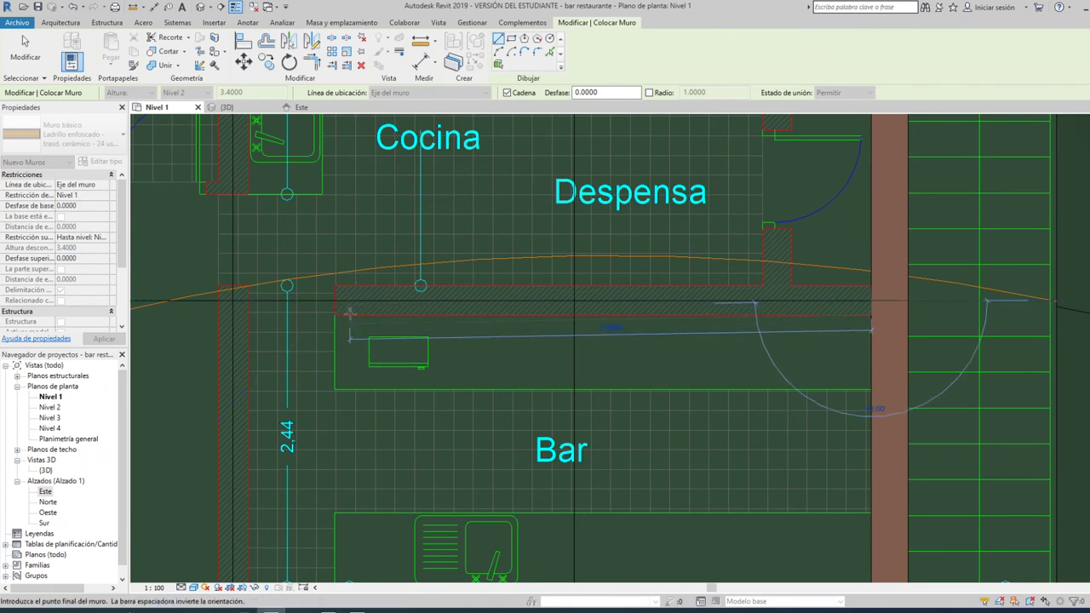
key("Escape")
key("Escape")
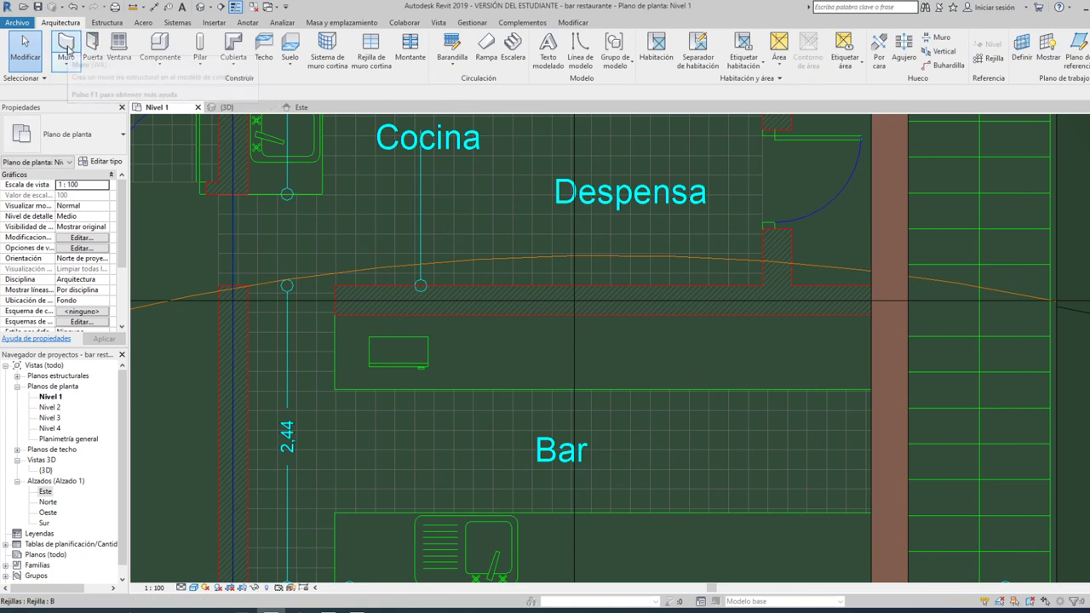
Draw the brick wall by exterior finish face from the pantry's exterior wall to the brown column.
left_click(65, 43)
left_click(110, 134)
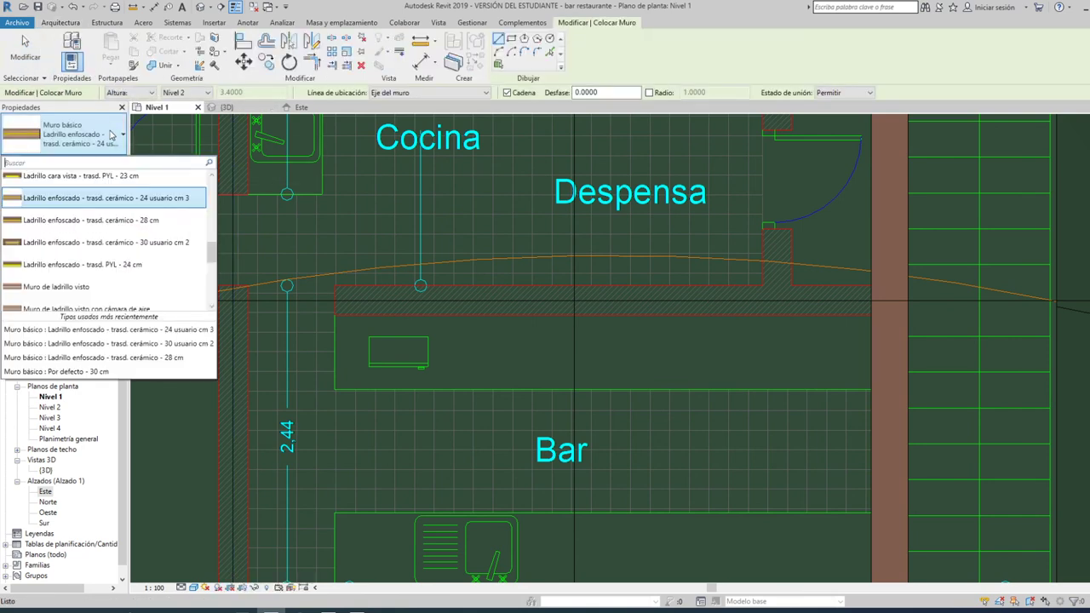
left_click(111, 134)
left_click(460, 92)
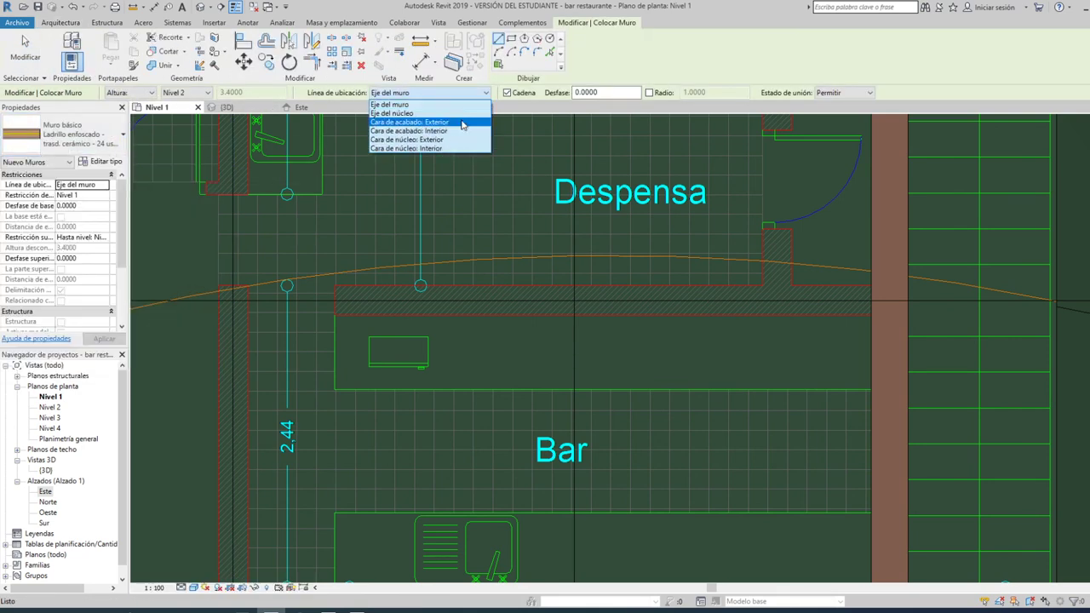
left_click(463, 125)
left_click(335, 285)
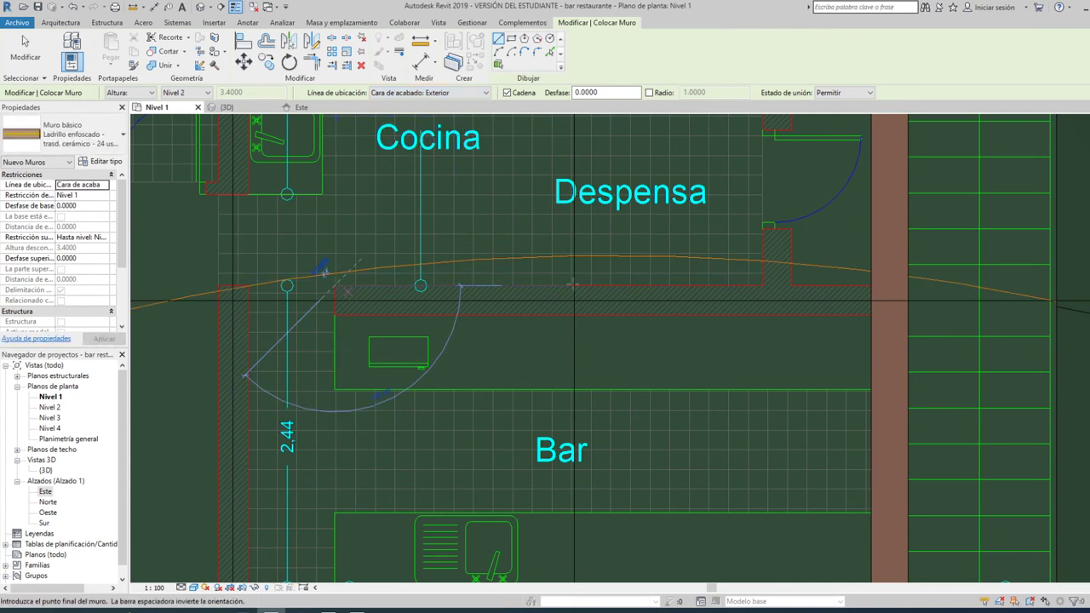
left_click(891, 286)
scroll(749, 371, "down", 1)
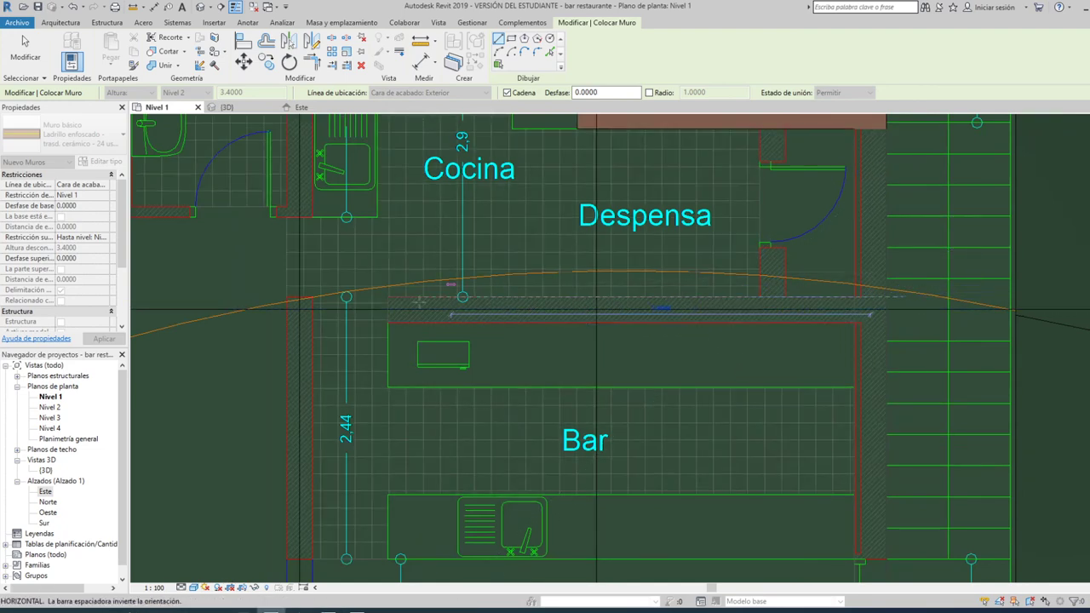
scroll(388, 297, "up", 3)
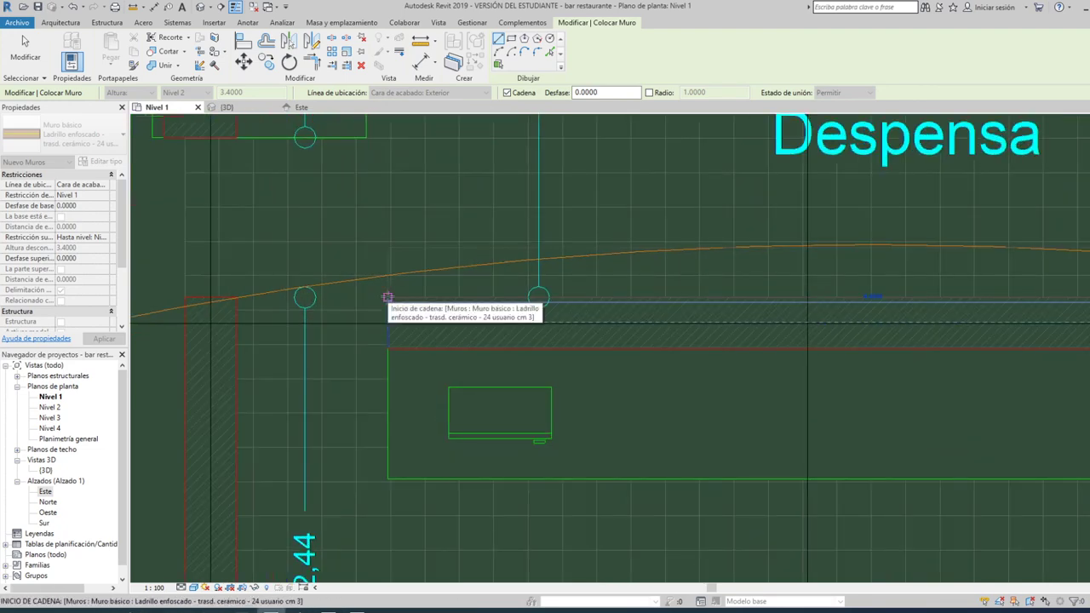
left_click(387, 298)
scroll(387, 298, "down", 2)
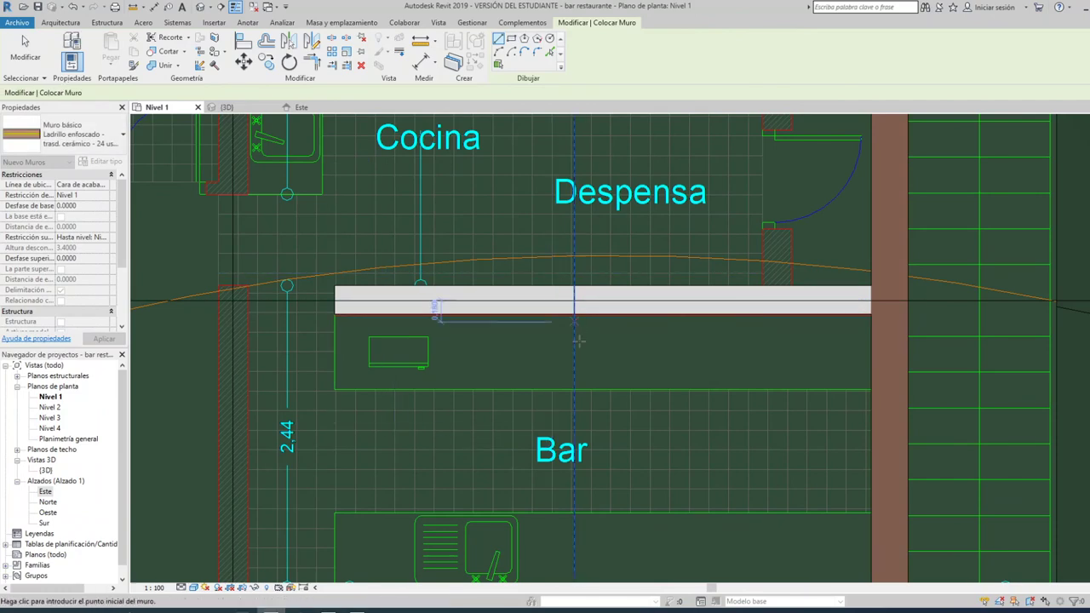
Draw and undo two misplaced vertical walls beside the Despensa.
scroll(578, 353, "down", 1)
left_click(718, 158)
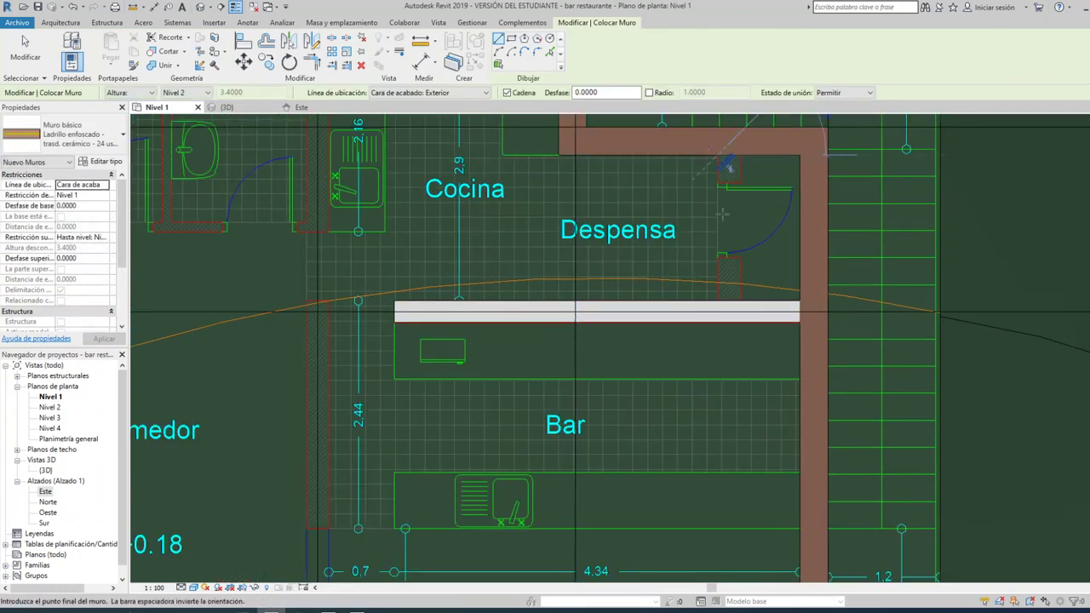
left_click(717, 300)
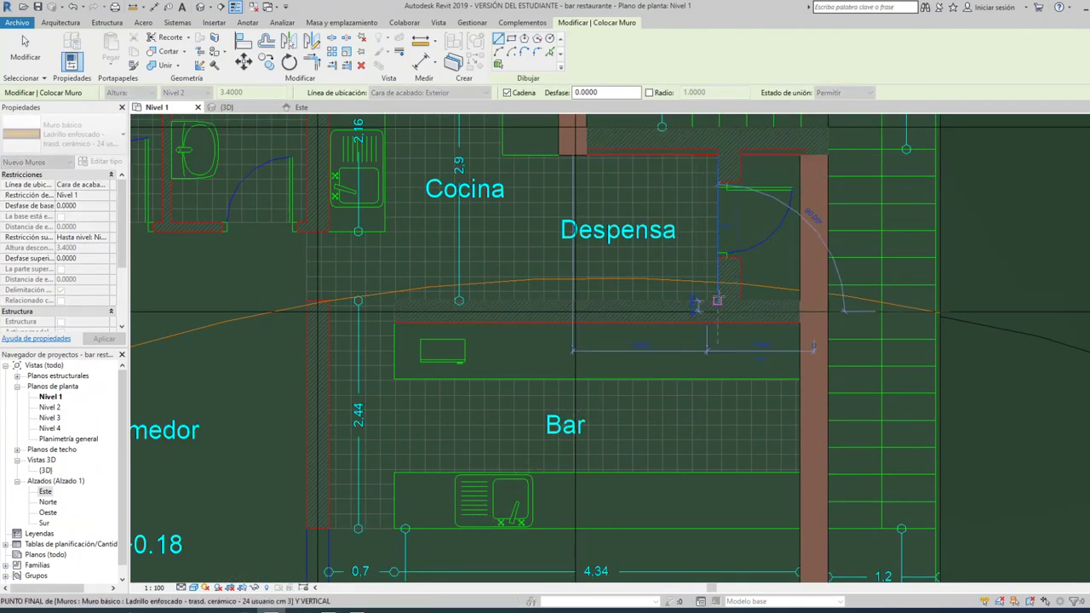
scroll(780, 332, "down", 1)
scroll(780, 327, "down", 1)
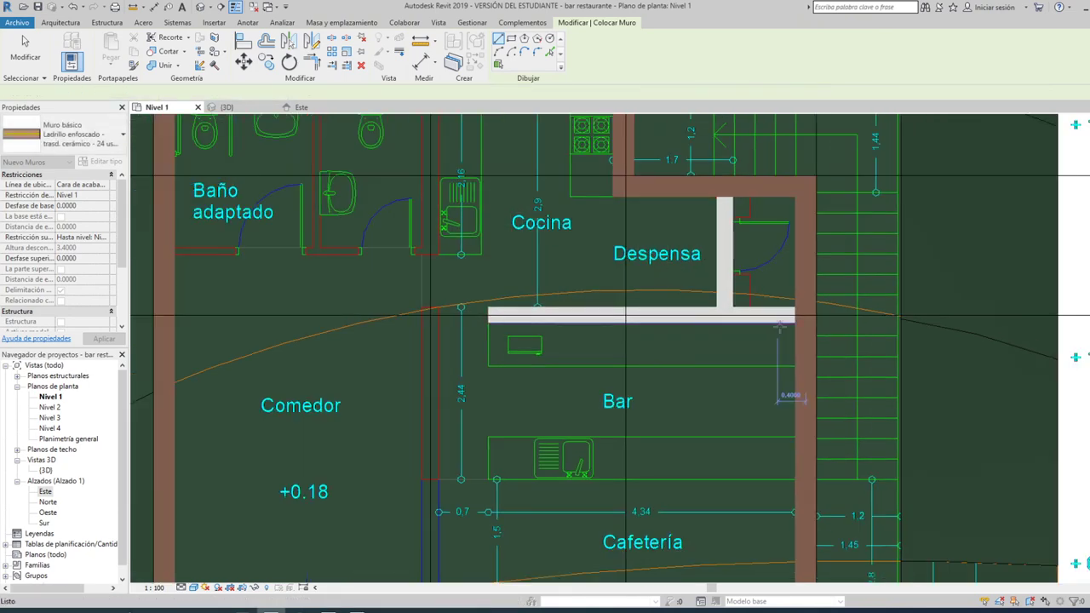
scroll(780, 327, "up", 2)
key("ctrl+z")
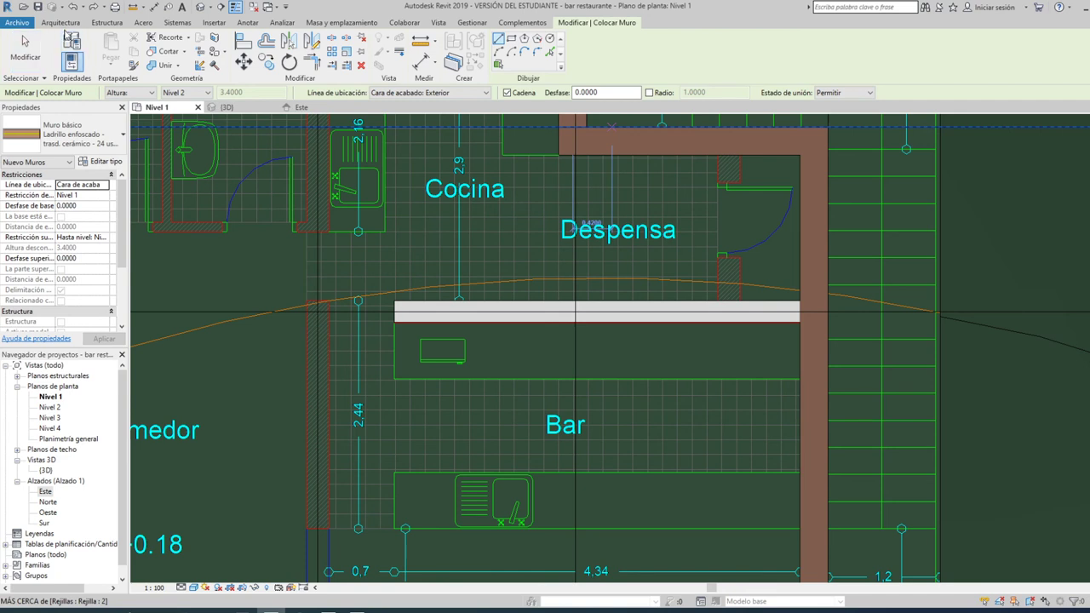
left_click(61, 22)
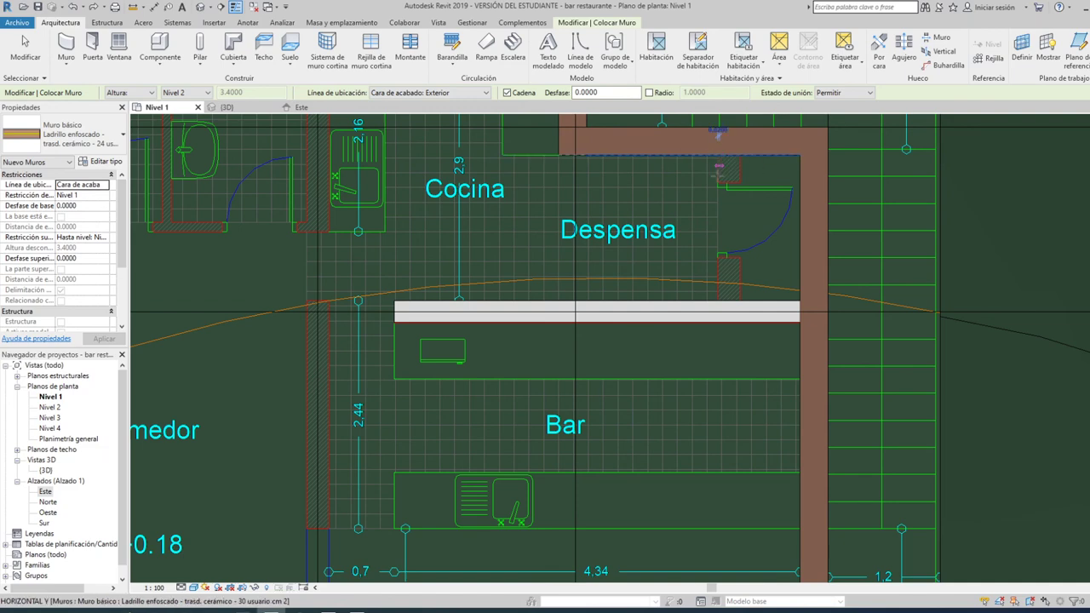
left_click(823, 155)
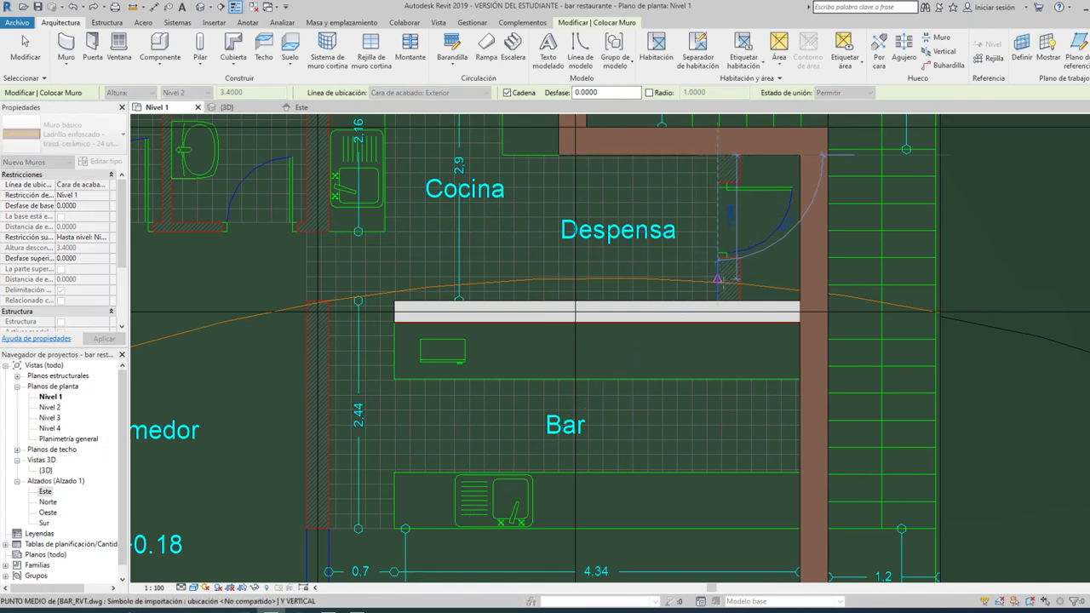
scroll(712, 298, "up", 2)
left_click(711, 304)
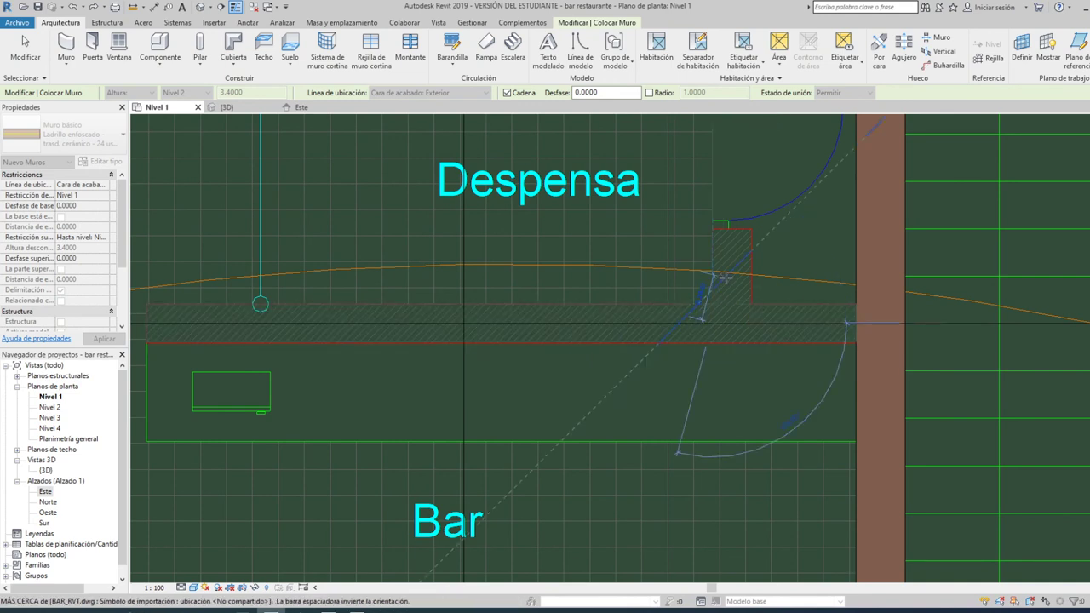
key("ctrl+z")
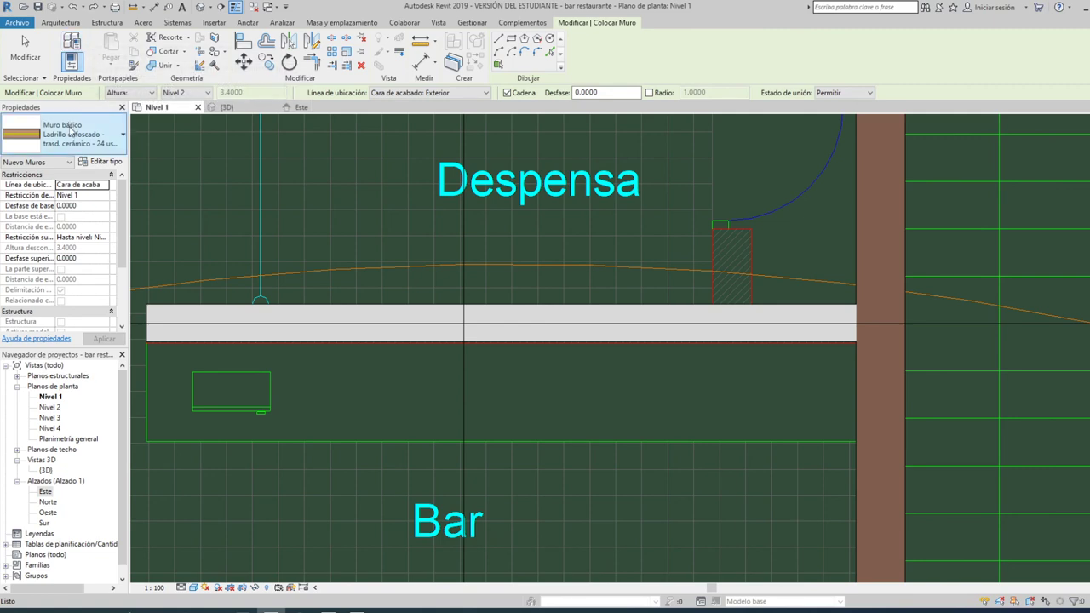
Draw the wall from the Despensa's top inner corner down to the bar wall.
middle_click_drag(688, 134, 616, 263)
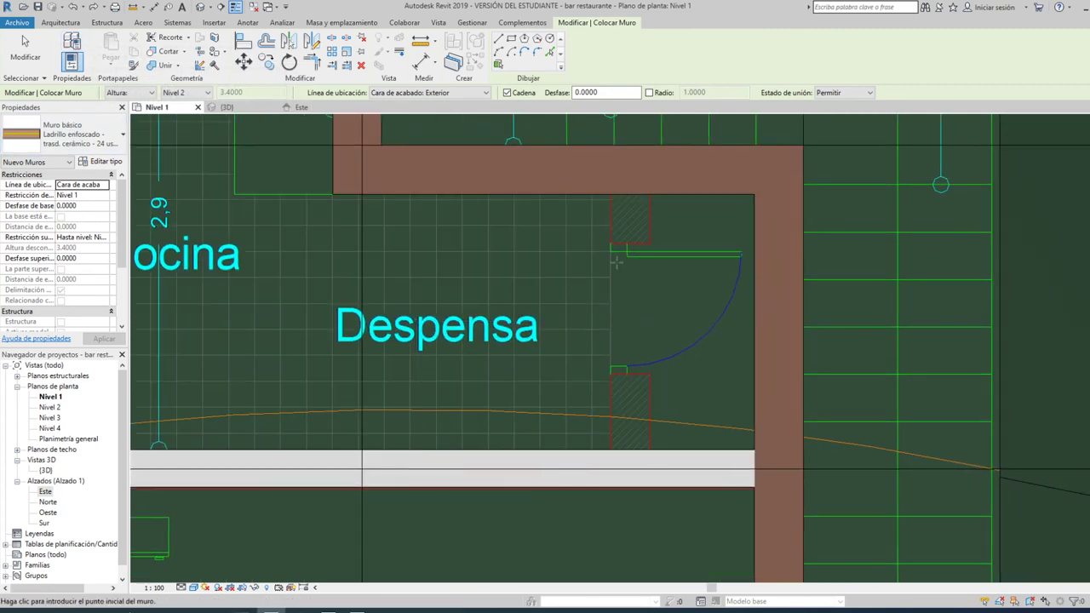
left_click(647, 198)
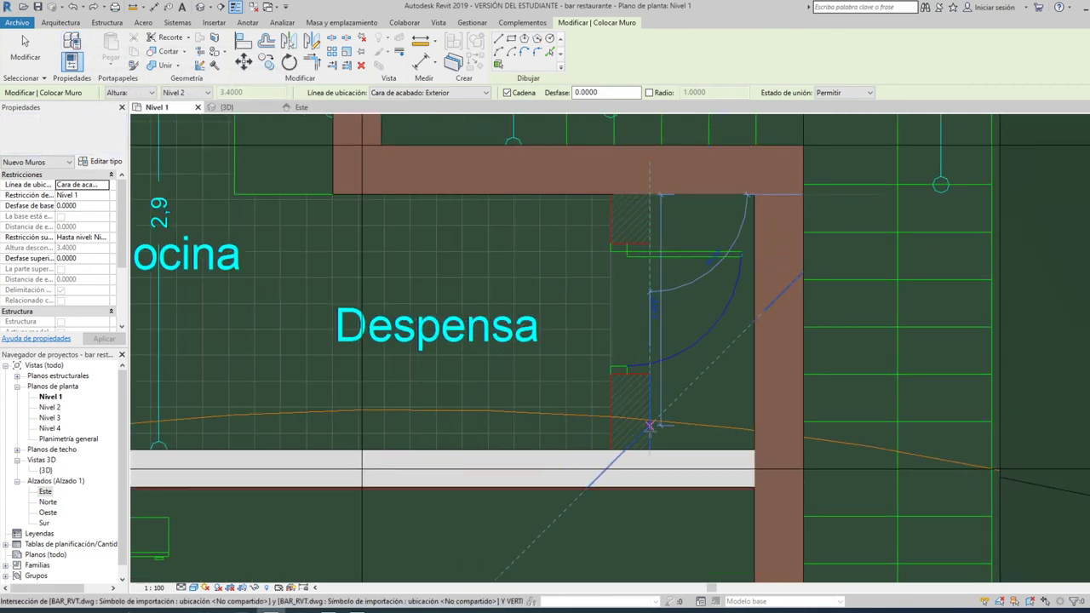
left_click(648, 442)
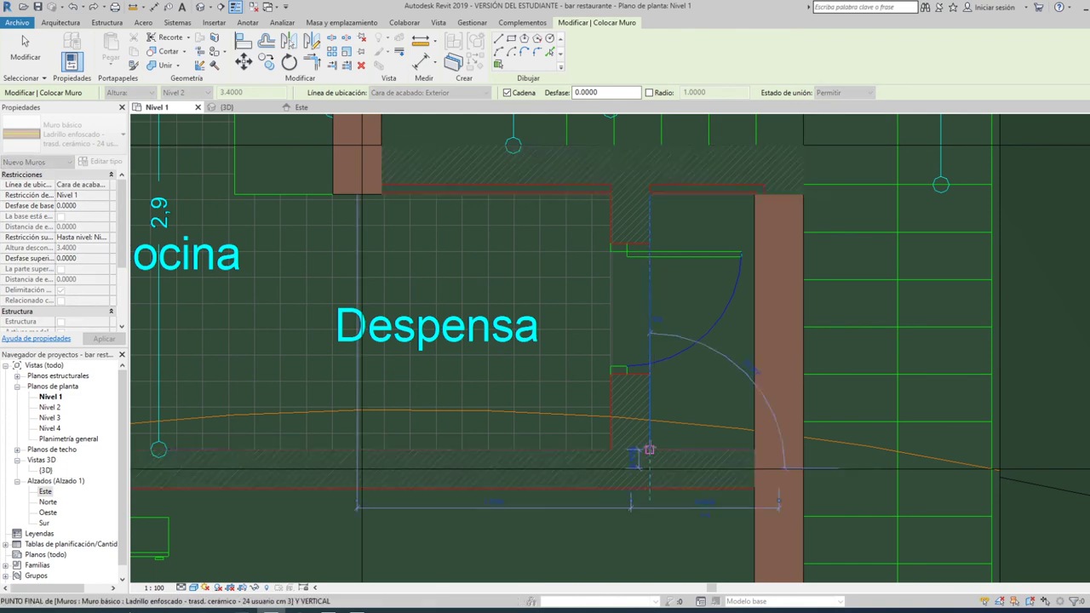
key("Escape")
Run the long wall down to the exterior wall by the Cafetería, separating Comedor from Bar.
scroll(621, 409, "down", 1)
scroll(587, 366, "down", 1)
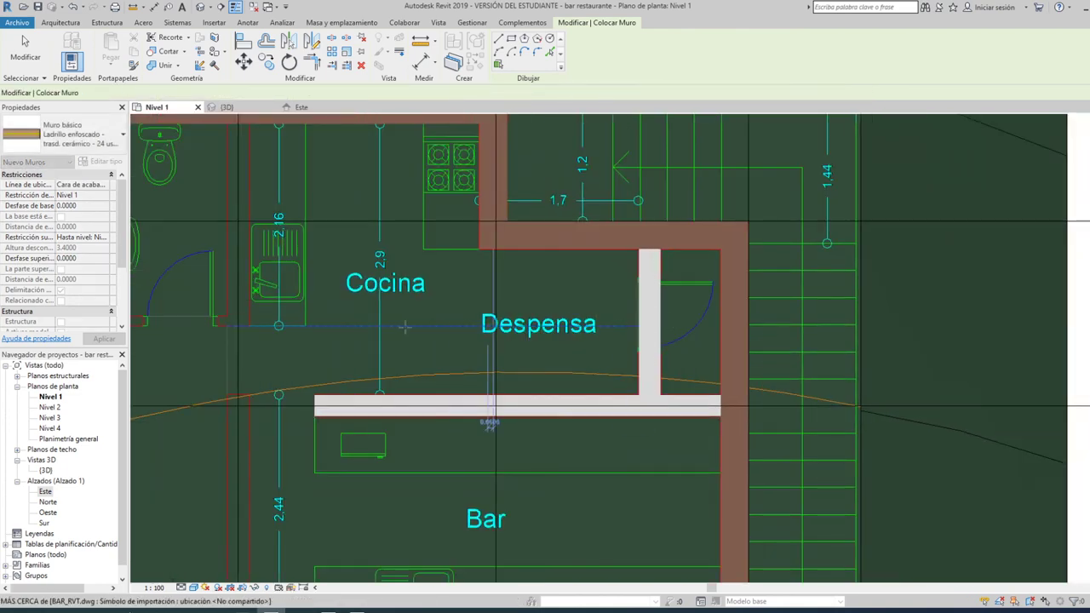
scroll(545, 328, "down", 2)
scroll(532, 315, "down", 1)
scroll(381, 223, "up", 1)
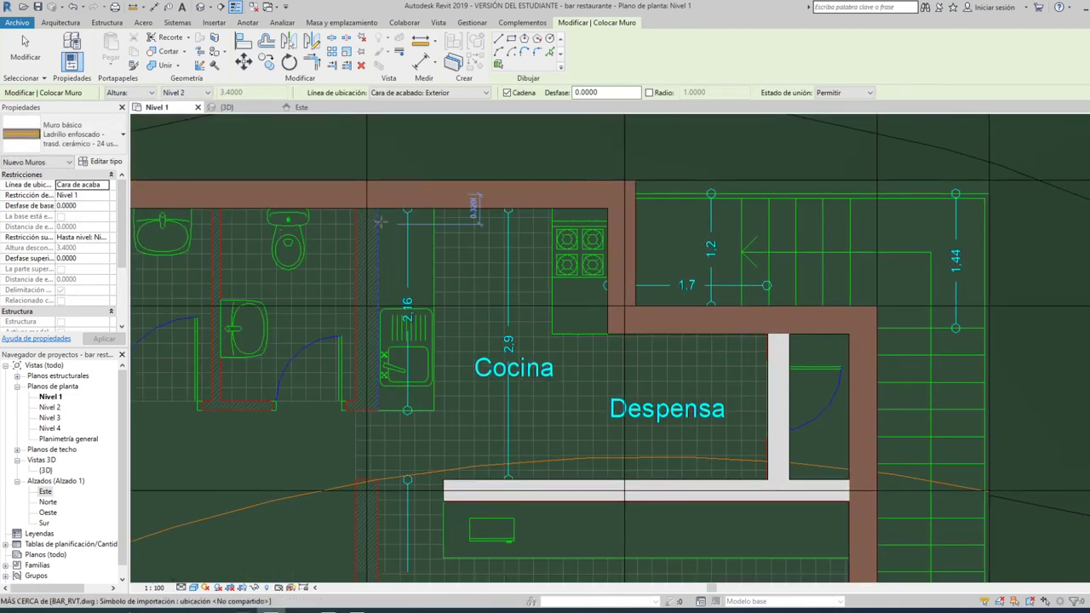
scroll(381, 205, "down", 2)
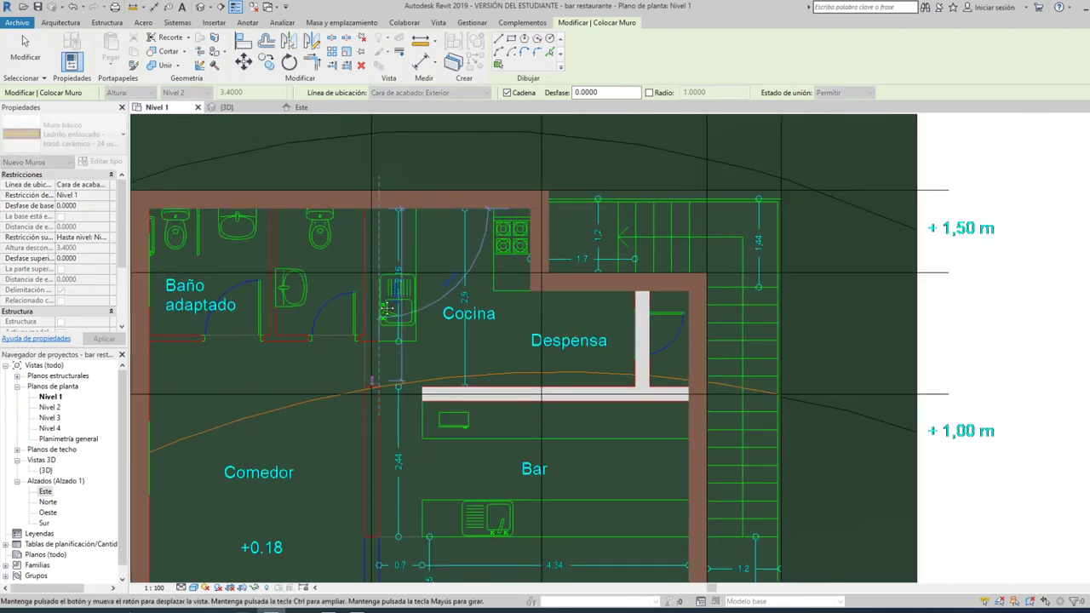
scroll(596, 570, "up", 1)
scroll(390, 479, "up", 2)
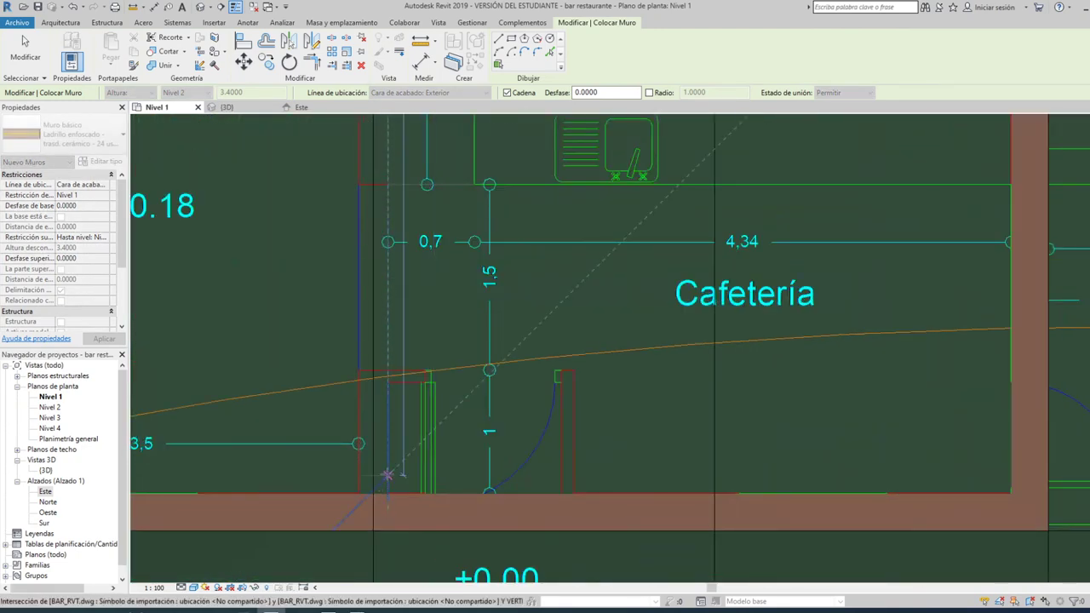
left_click(387, 492)
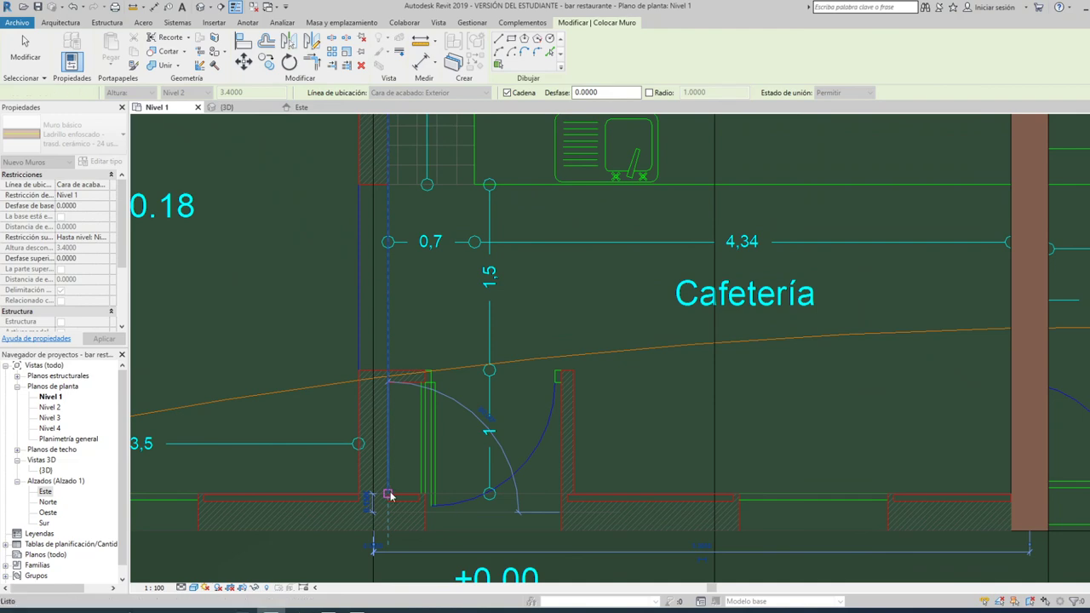
key("Escape")
key("Escape")
scroll(524, 404, "down", 3)
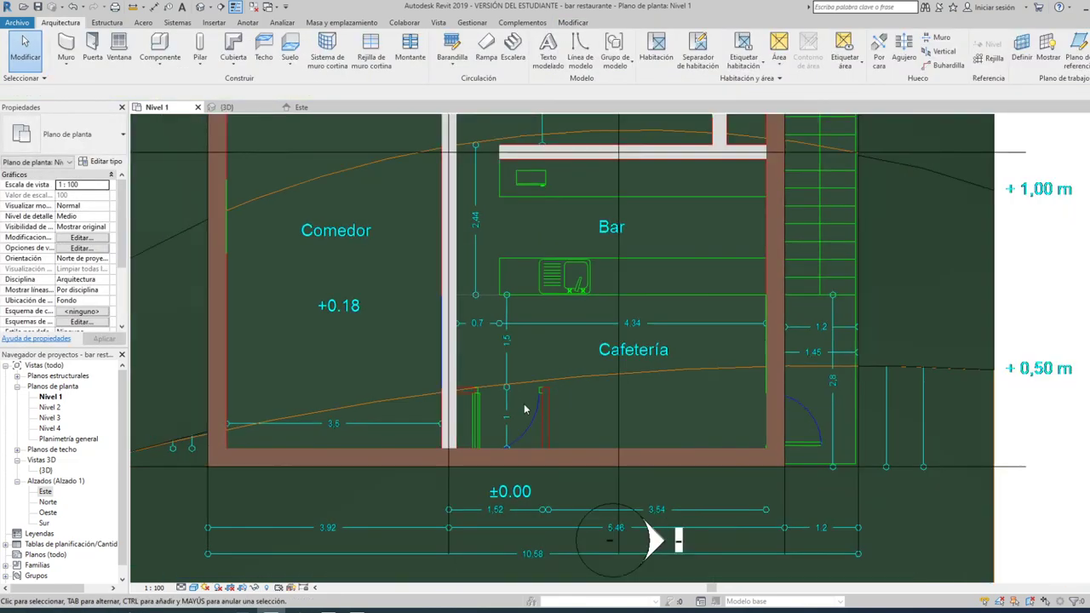
scroll(525, 410, "down", 2)
scroll(396, 326, "down", 1)
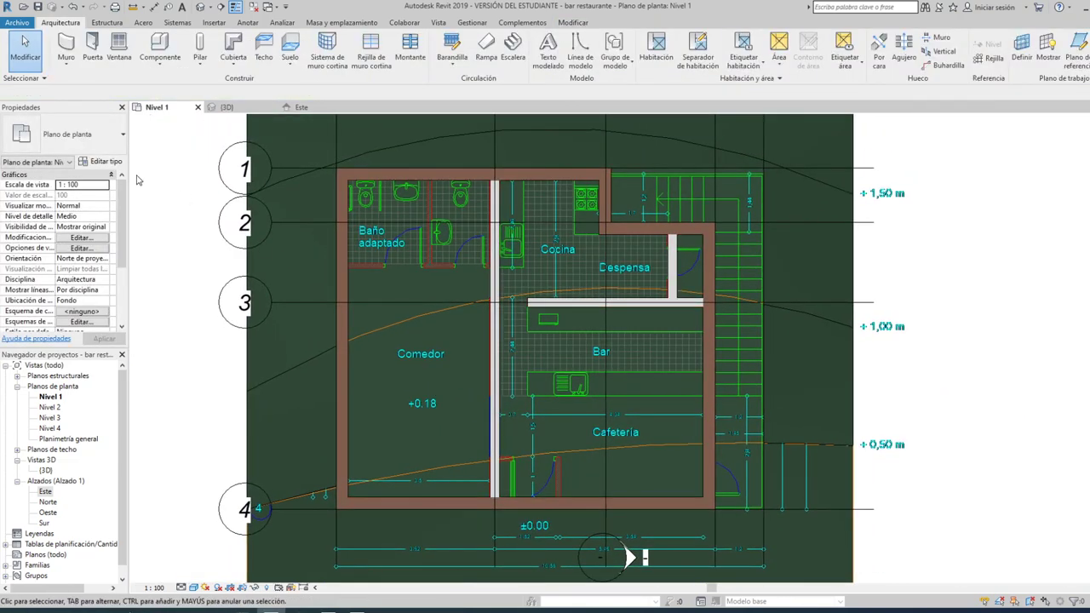
Switch the wall tool to the Por defecto - 10 cm wall type.
left_click(73, 57)
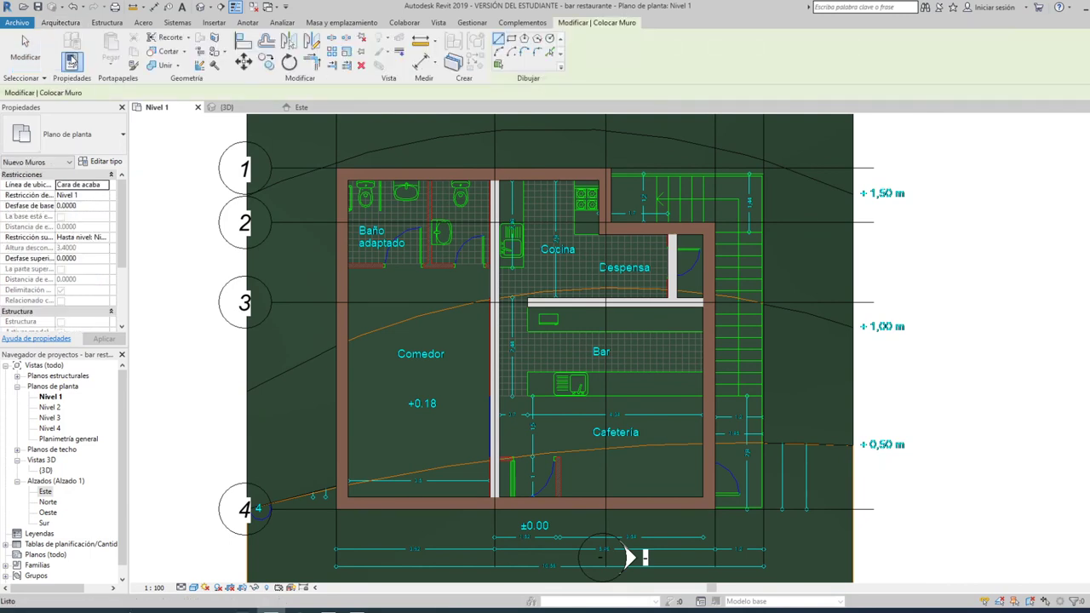
left_click(85, 136)
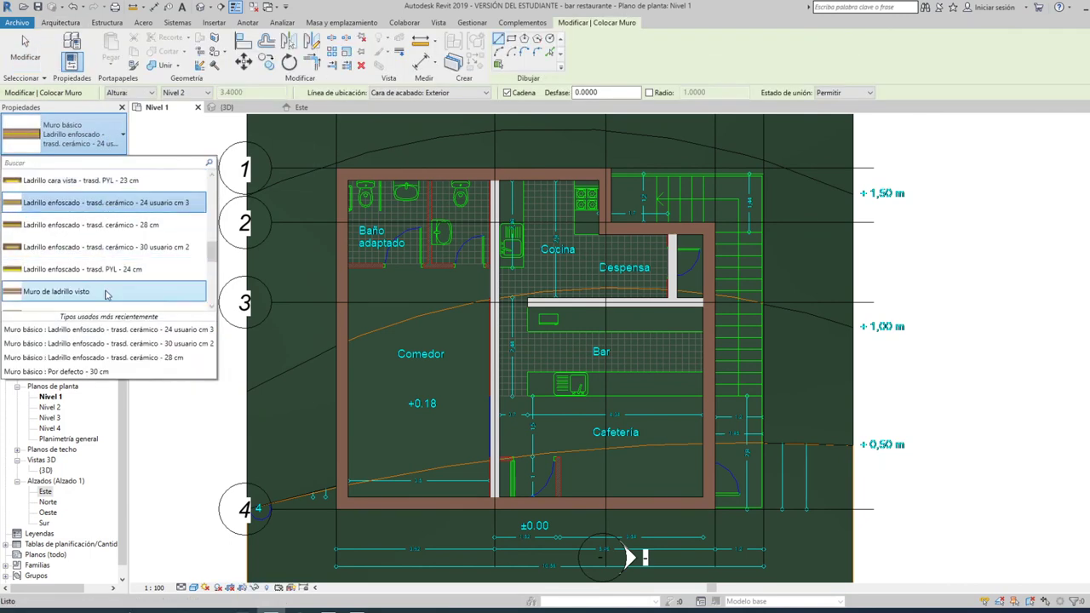
scroll(108, 287, "down", 3)
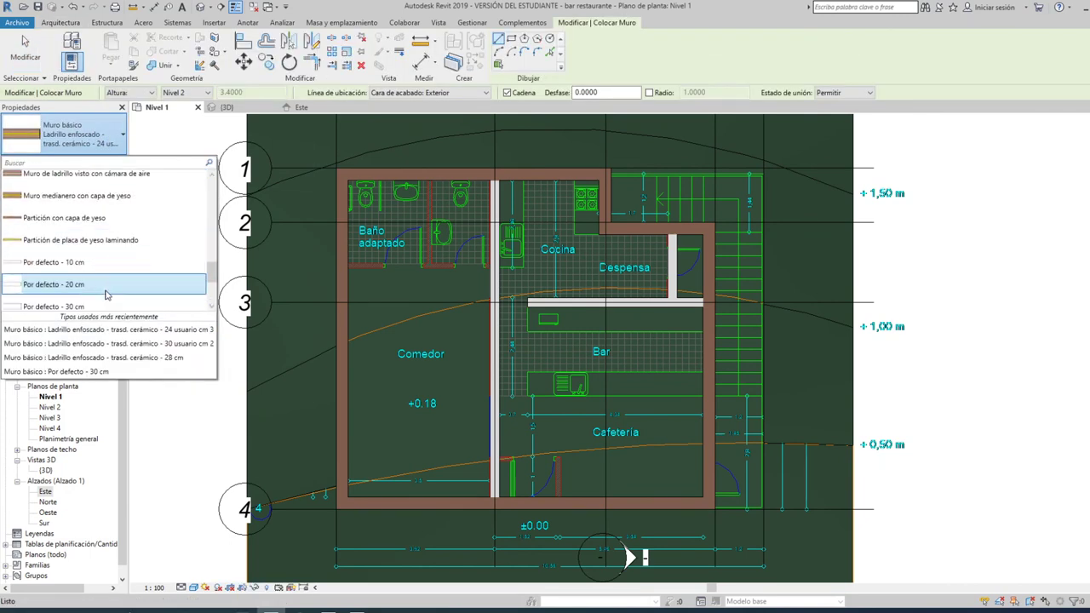
left_click(45, 267)
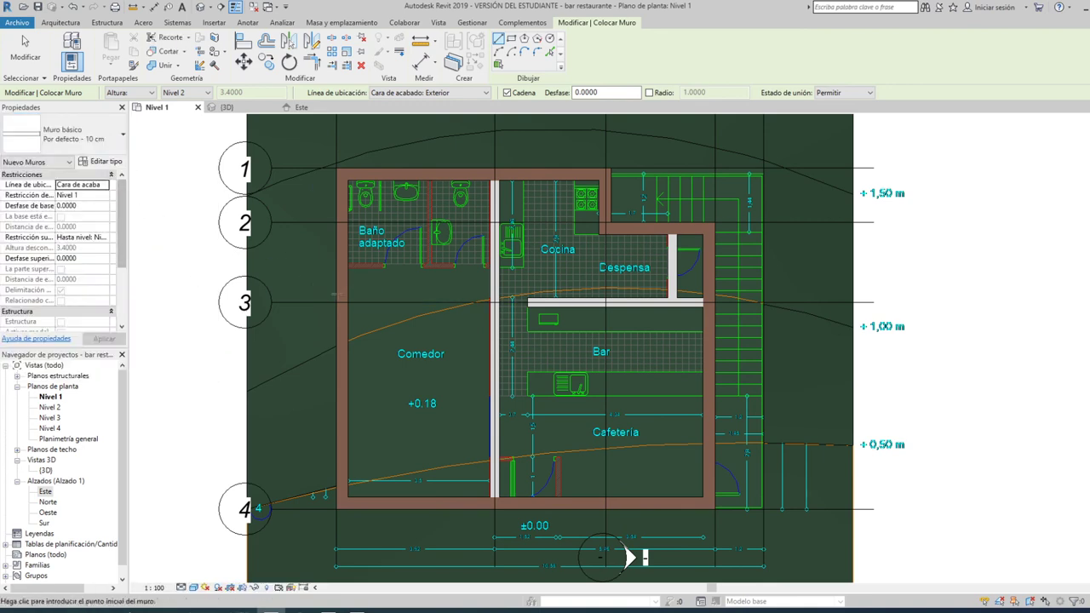
scroll(350, 274, "up", 4)
scroll(347, 260, "up", 2)
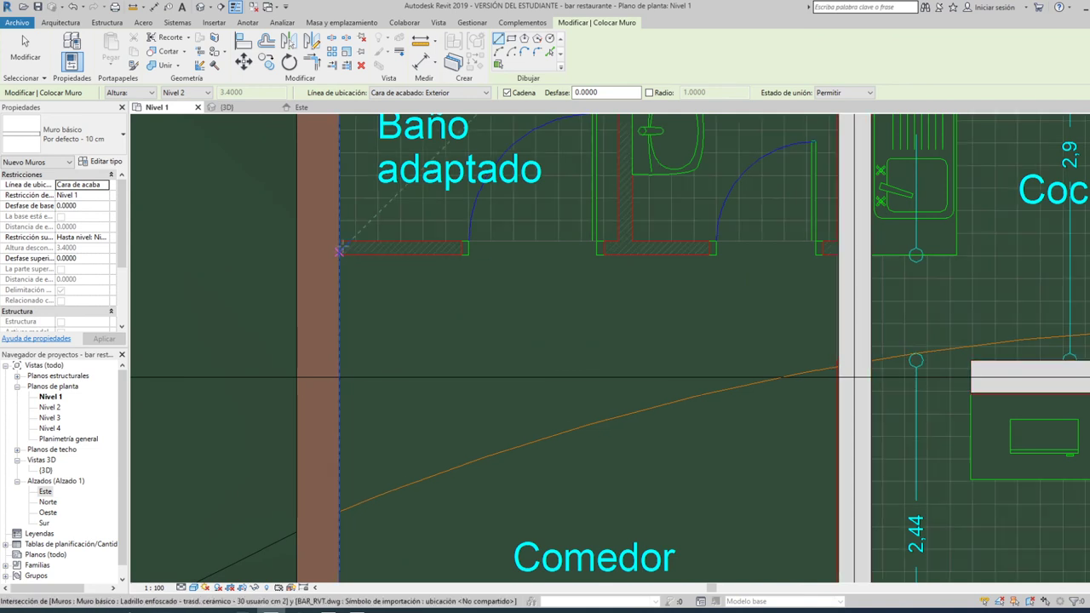
Draw the 10 cm partition below Baño adaptado, redrawing it slightly higher after an undo.
left_click(340, 254)
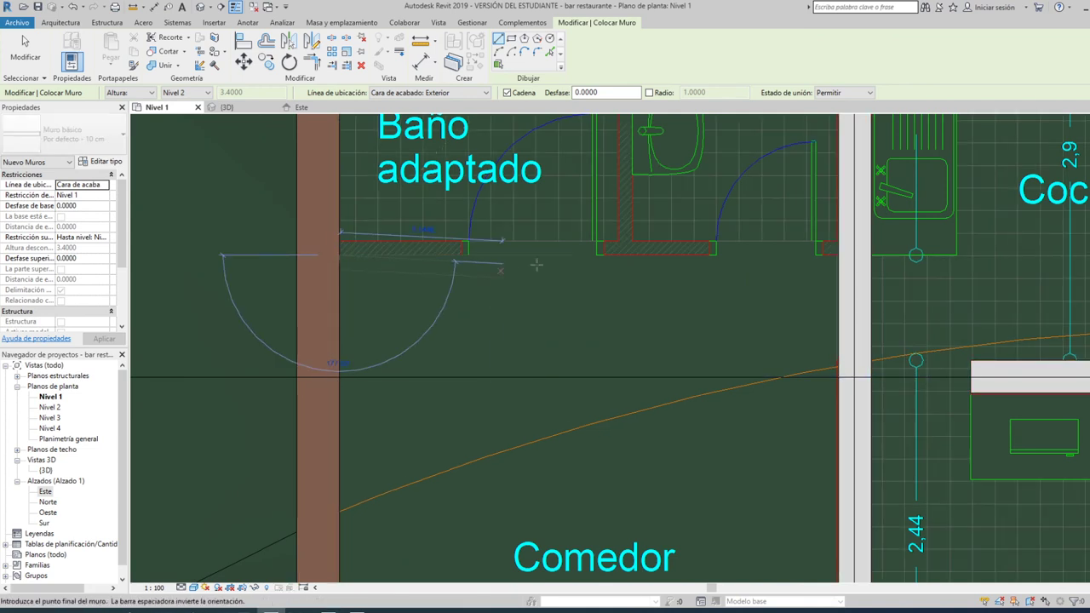
left_click(838, 254)
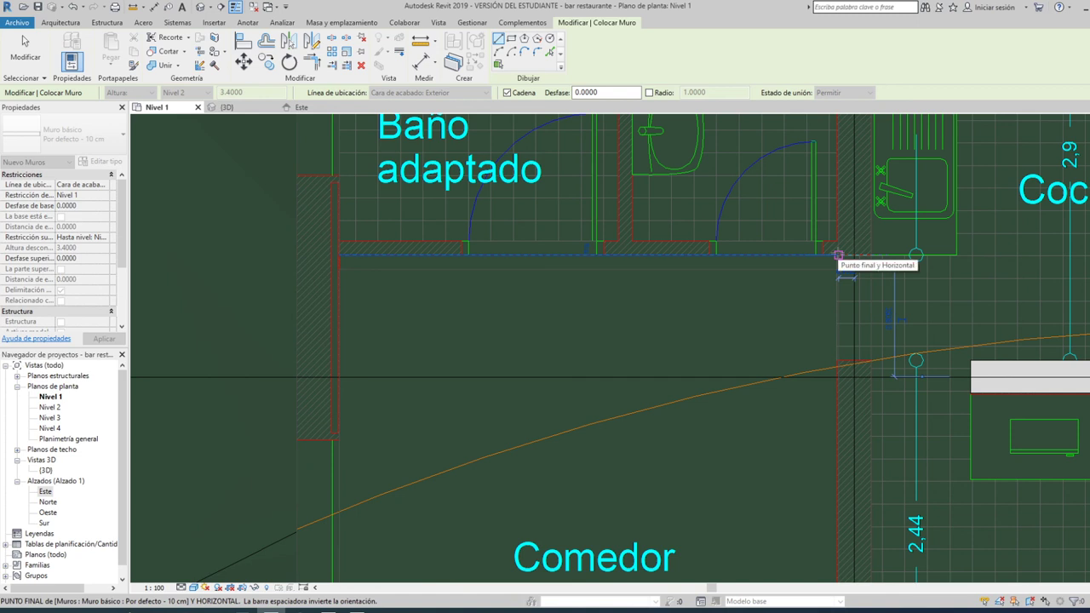
key("Escape")
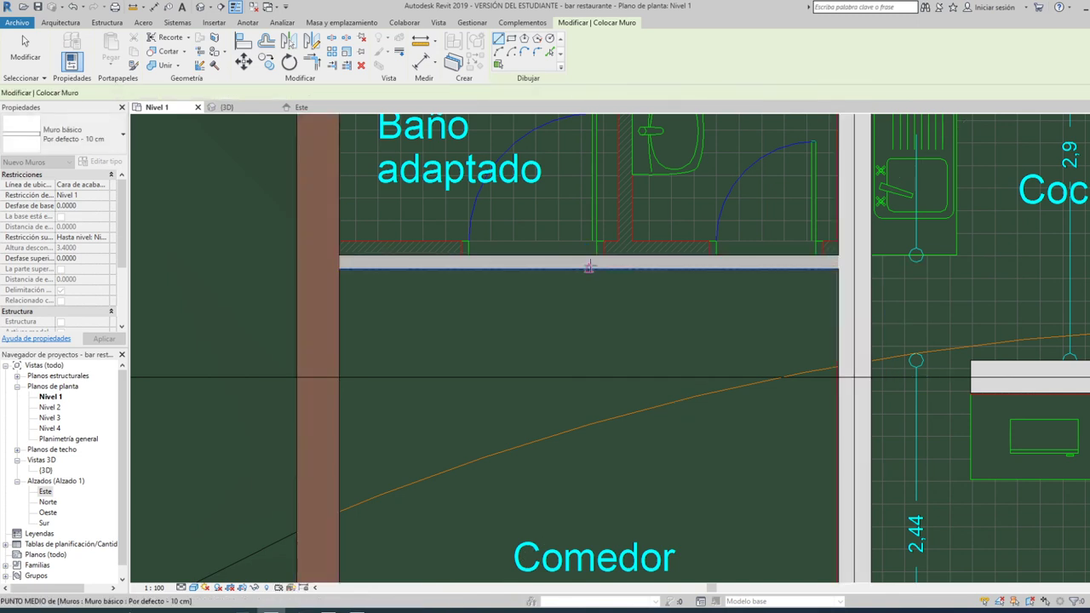
key("ctrl+z")
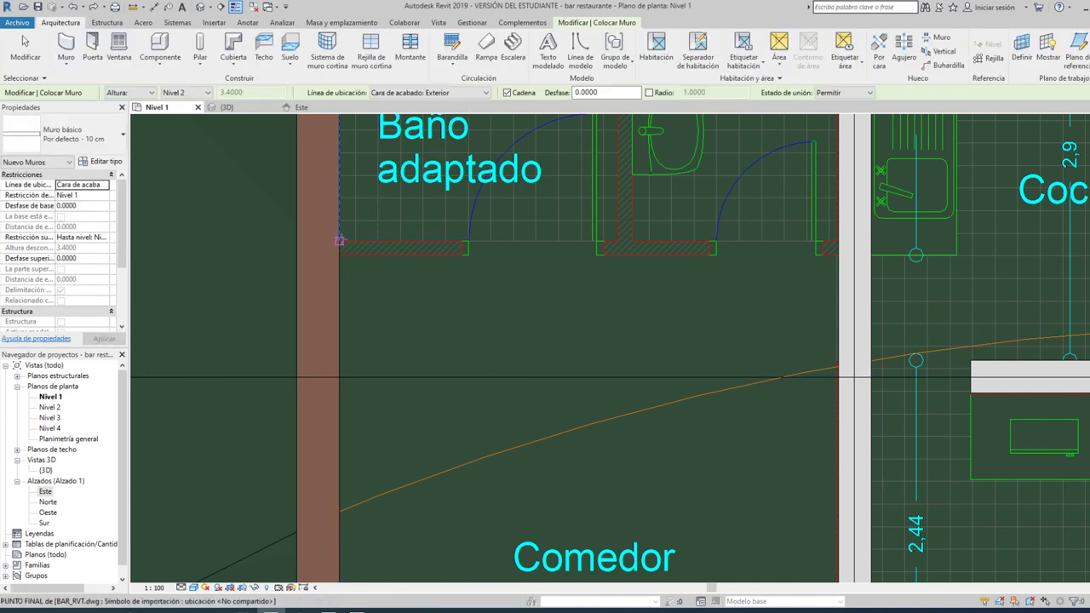
left_click(340, 241)
left_click(839, 241)
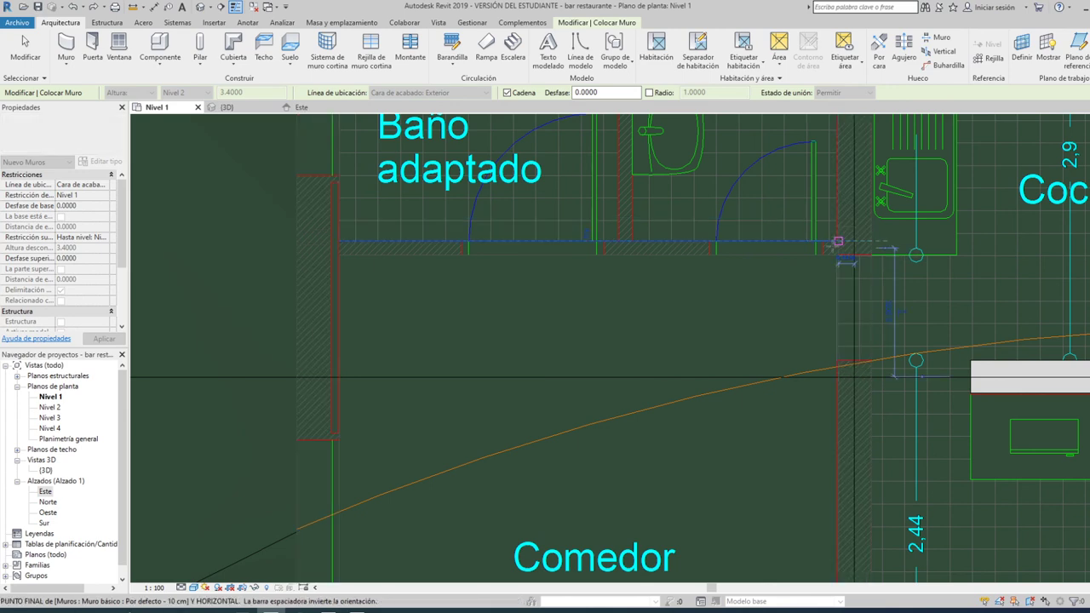
key("Escape")
key("Escape")
scroll(662, 332, "down", 3)
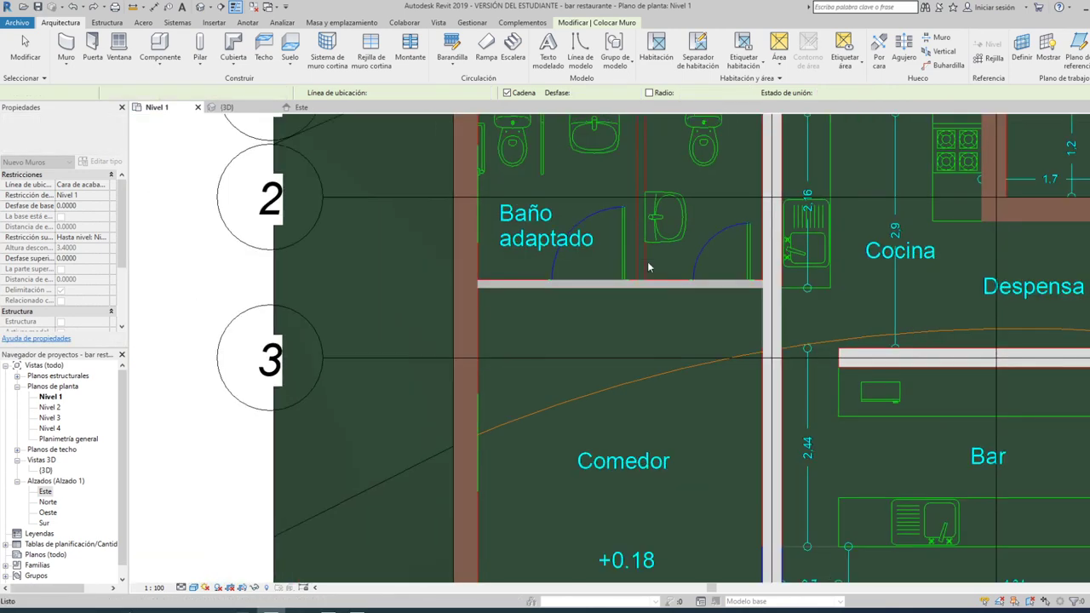
Add a vertical 10 cm partition between the two bathrooms up to the top outer wall.
key("w")
key("a")
scroll(585, 322, "down", 2)
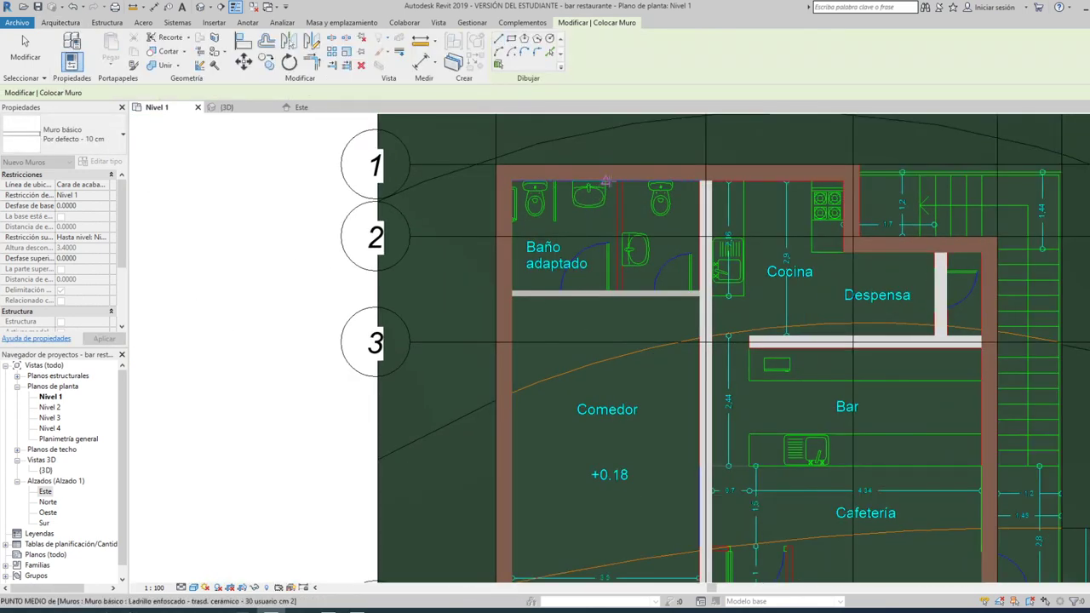
scroll(606, 180, "up", 3)
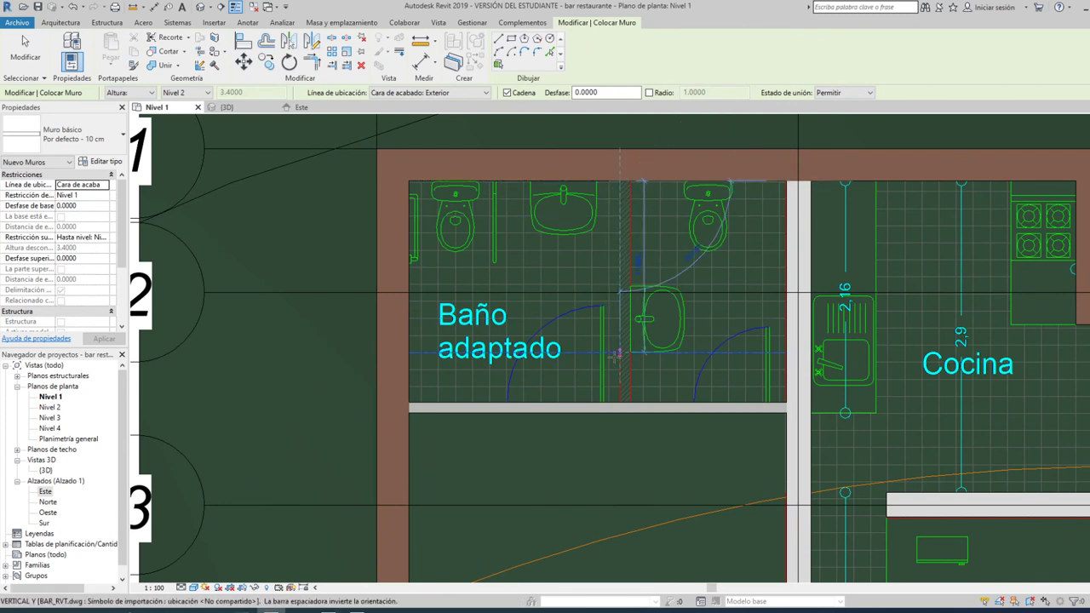
left_click(618, 402)
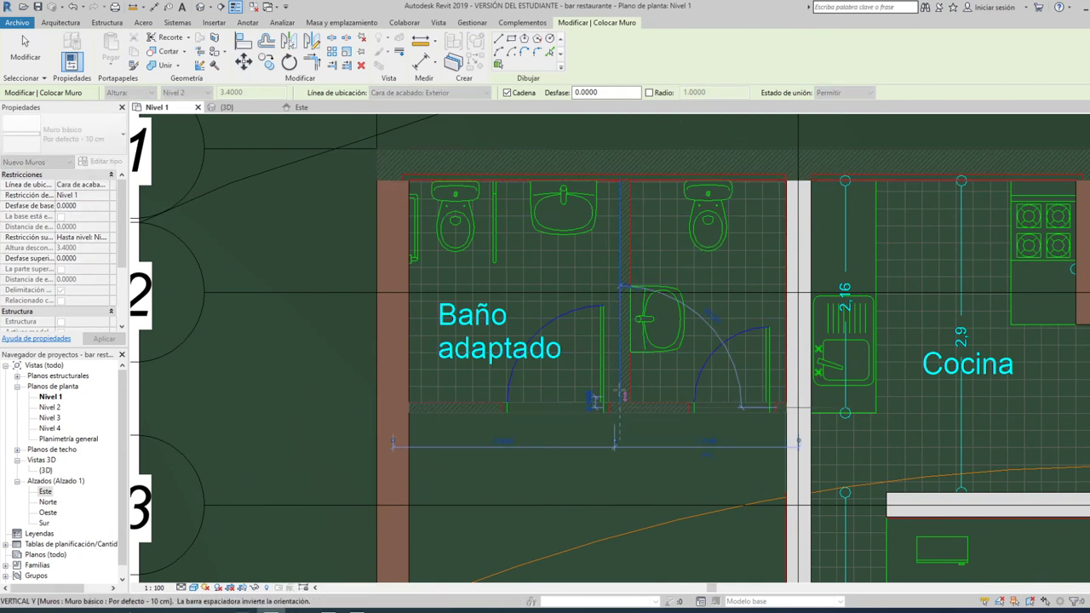
left_click(618, 181)
key("Escape")
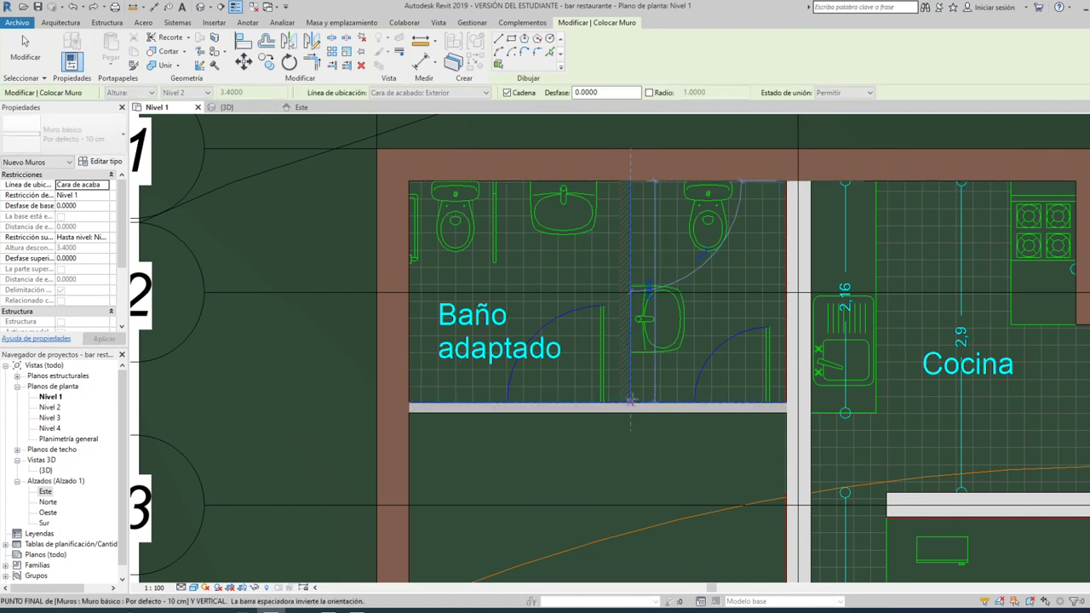
key("Escape")
Draw an L-shaped 10 cm partition from the central wall, across above the small door, down to the outer wall.
scroll(637, 292, "down", 3)
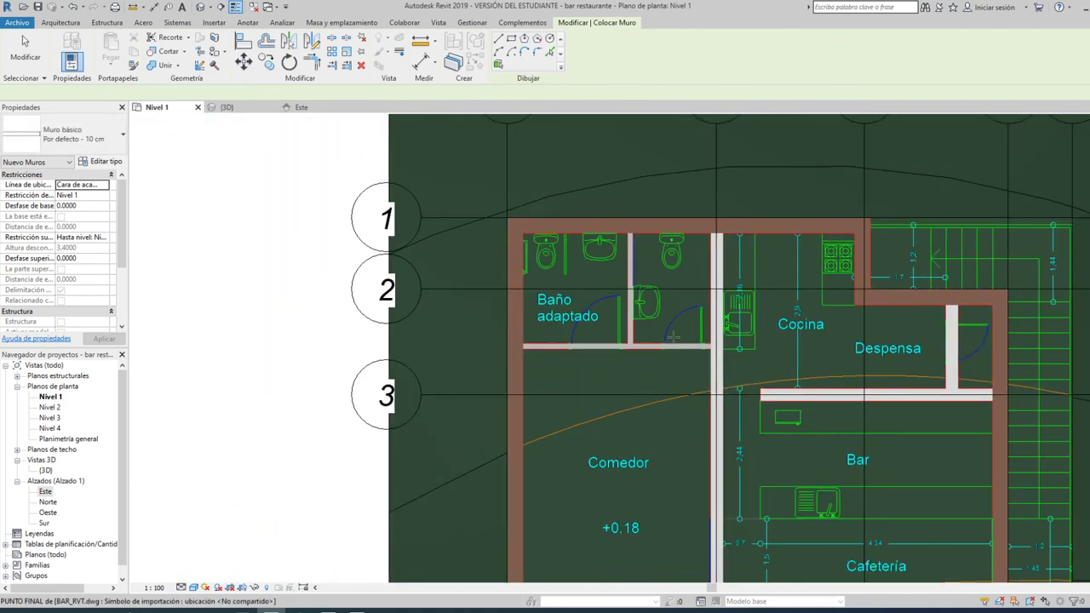
middle_click_drag(751, 359, 610, 137)
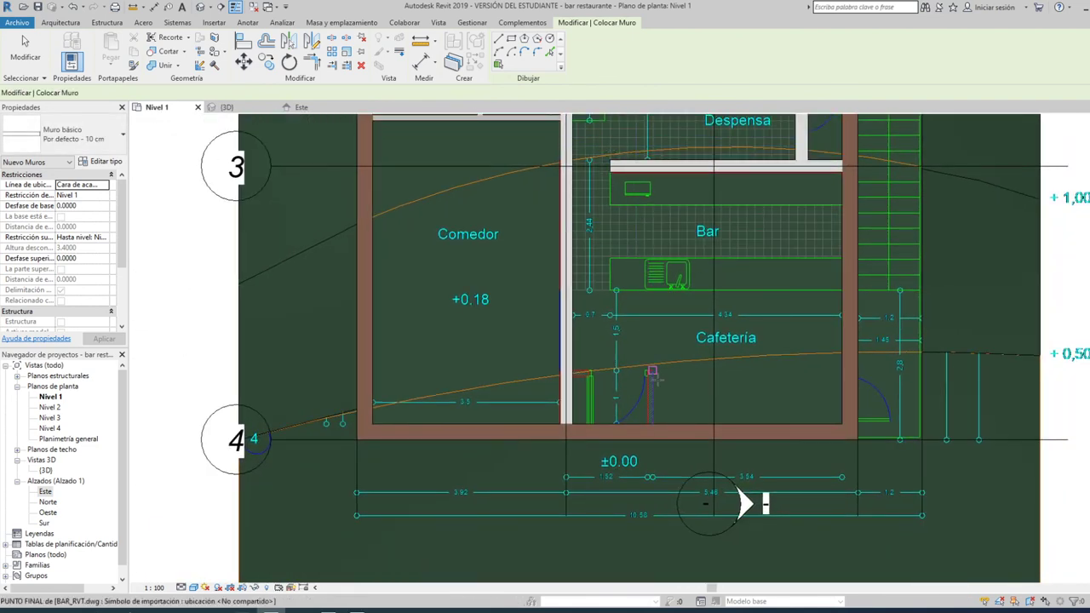
scroll(657, 380, "up", 2)
scroll(530, 364, "up", 2)
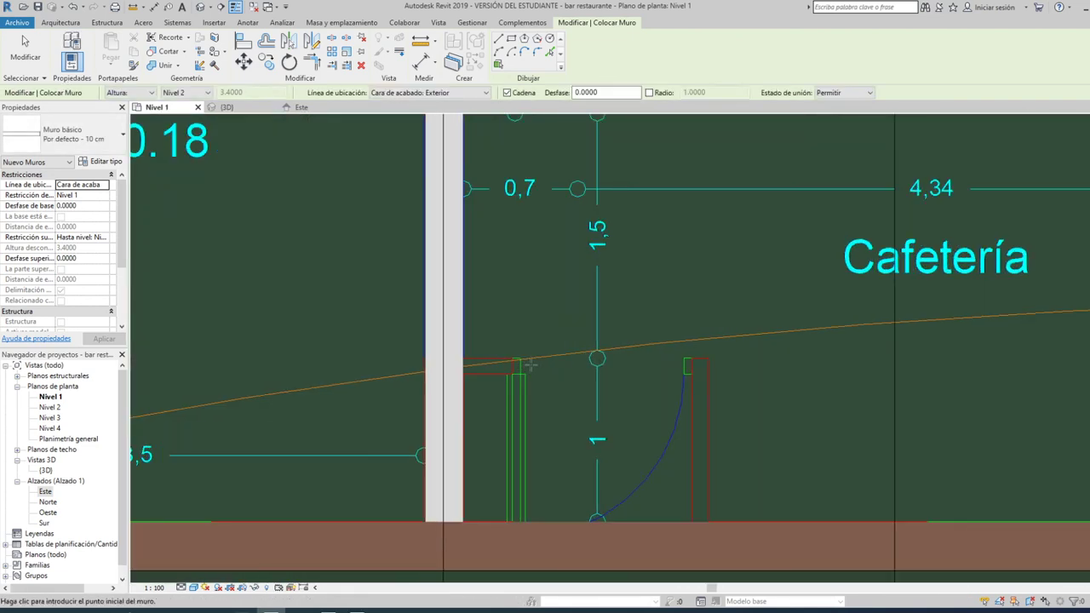
left_click(463, 358)
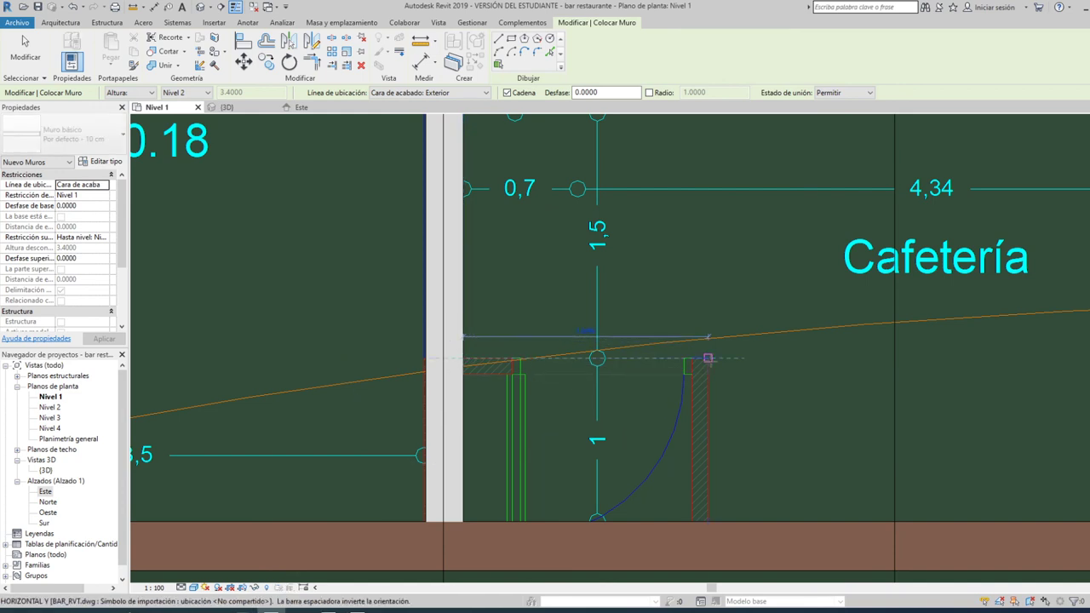
left_click(709, 358)
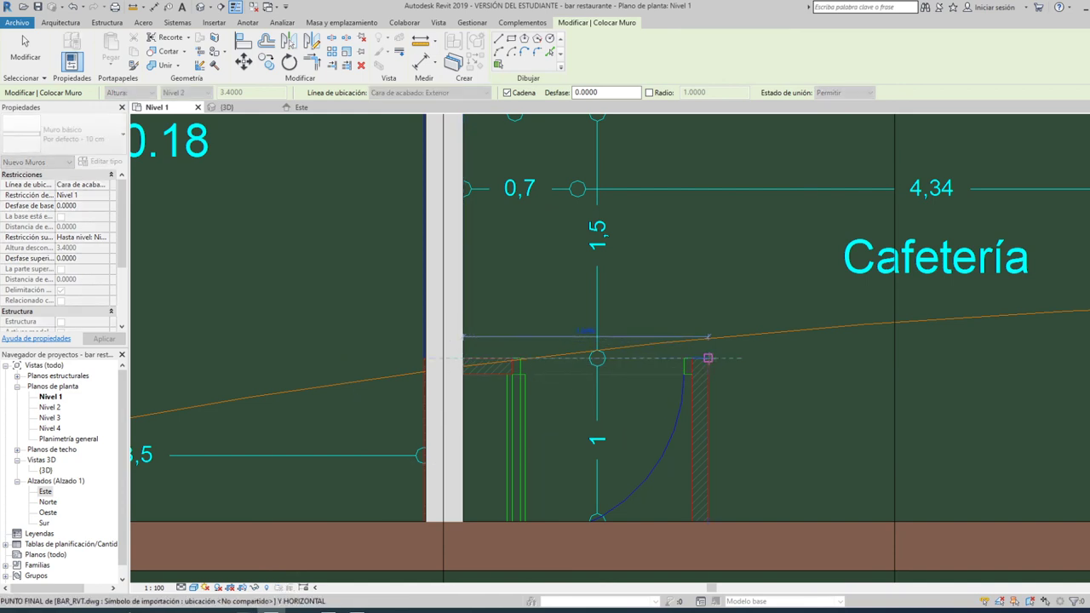
left_click(708, 516)
scroll(718, 480, "down", 3)
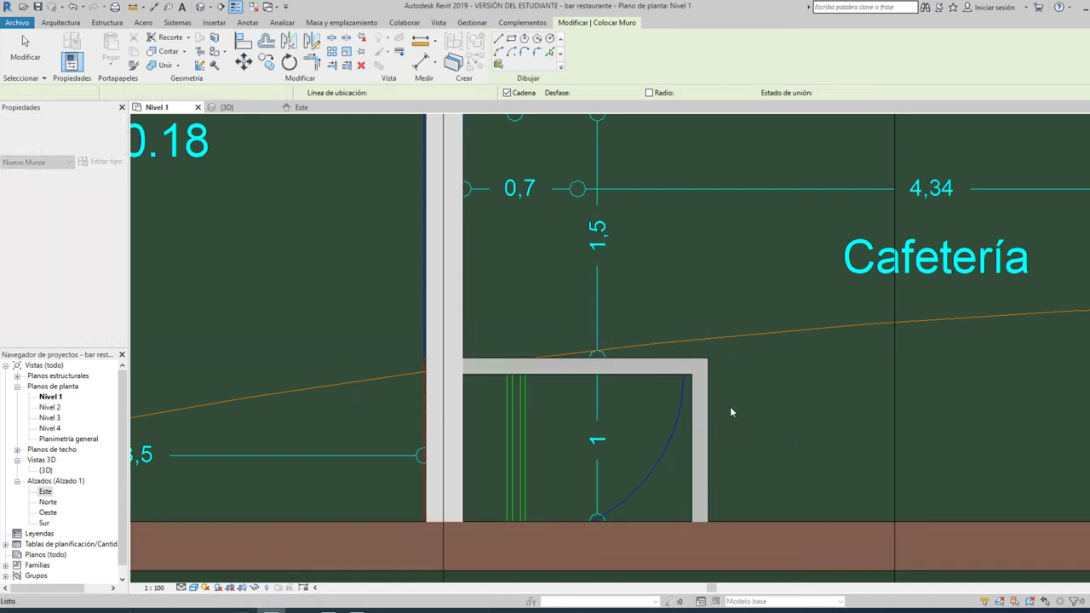
key("Escape")
key("Escape")
scroll(641, 360, "down", 2)
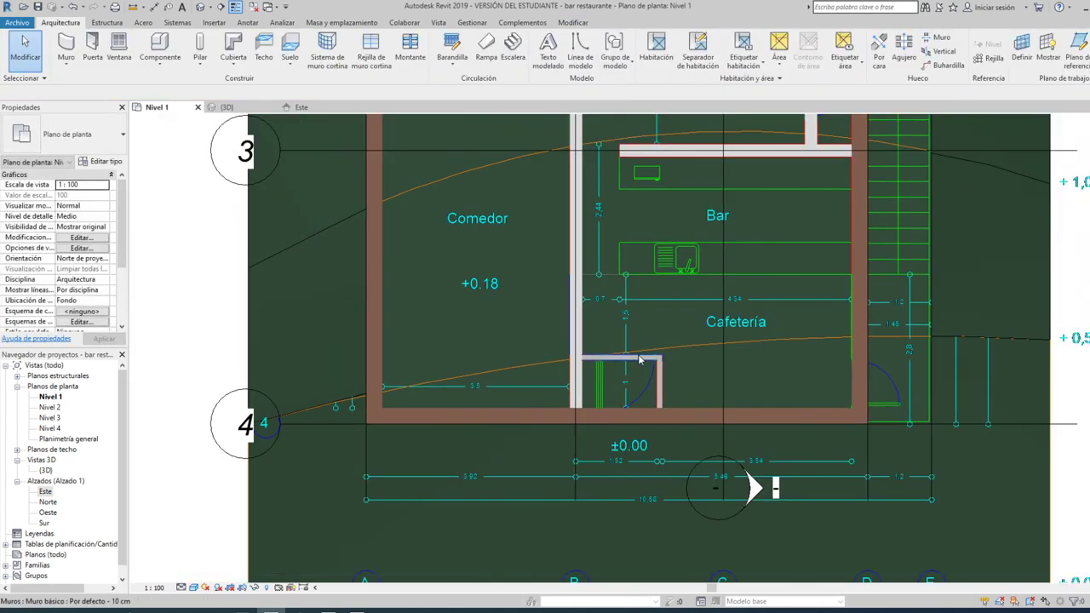
scroll(657, 364, "down", 2)
scroll(684, 416, "down", 1)
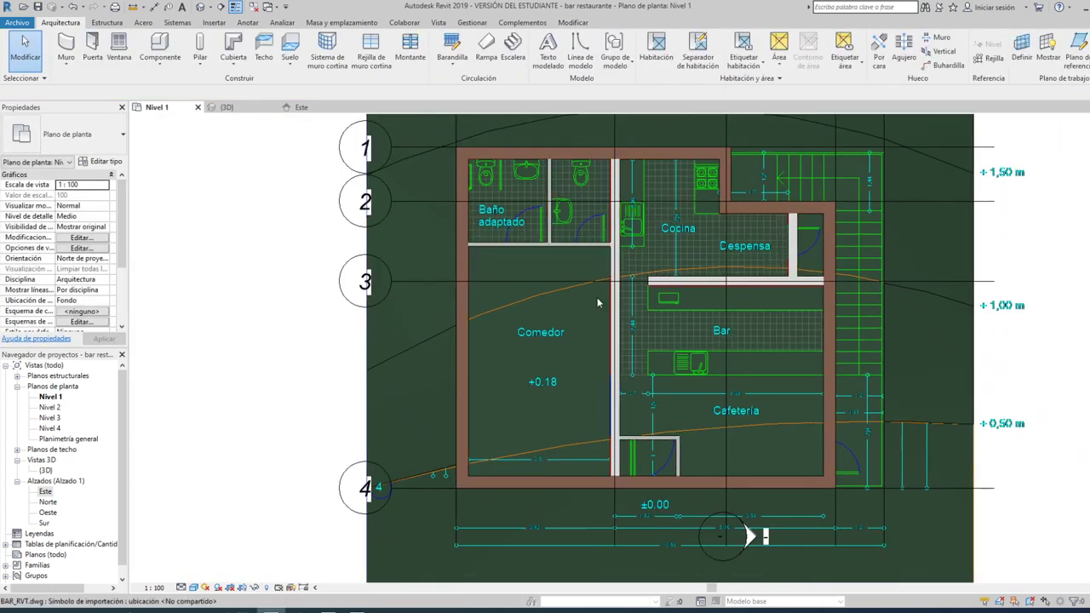
Open the {3D} view and orbit around the building to inspect the new interior partitions.
left_click(243, 107)
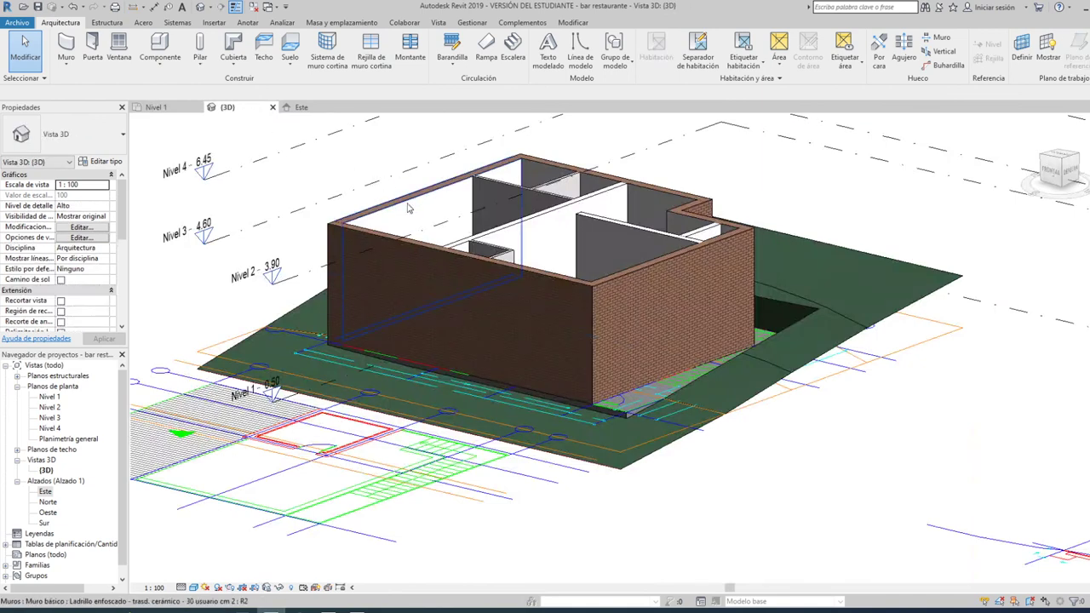
scroll(521, 242, "up", 2)
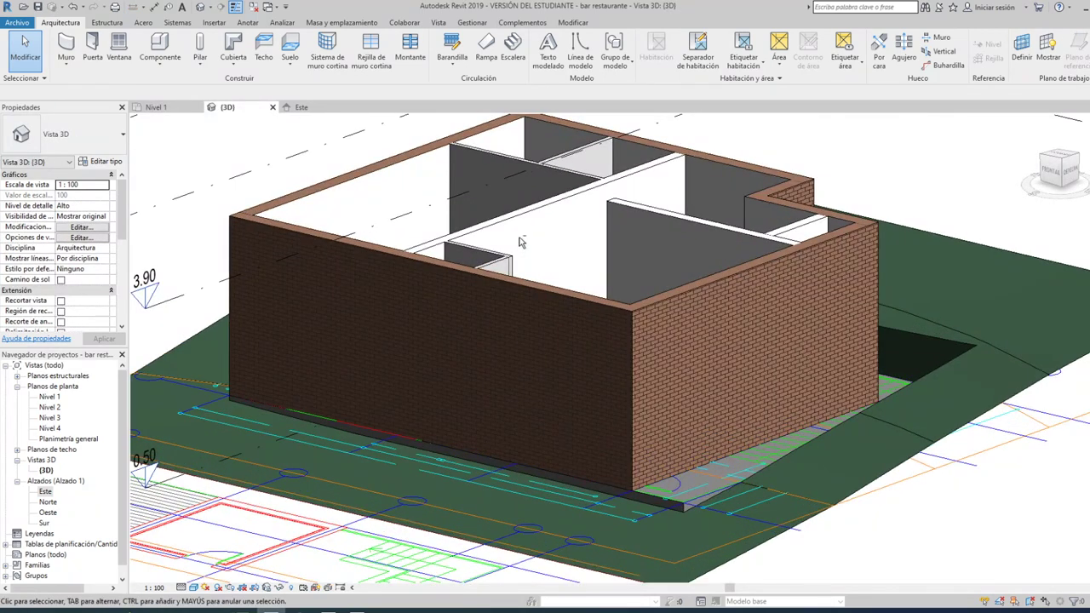
mouse_move(521, 243)
middle_mouse_down("shift")
mouse_move(587, 400)
mouse_move(577, 378)
middle_mouse_up("shift")
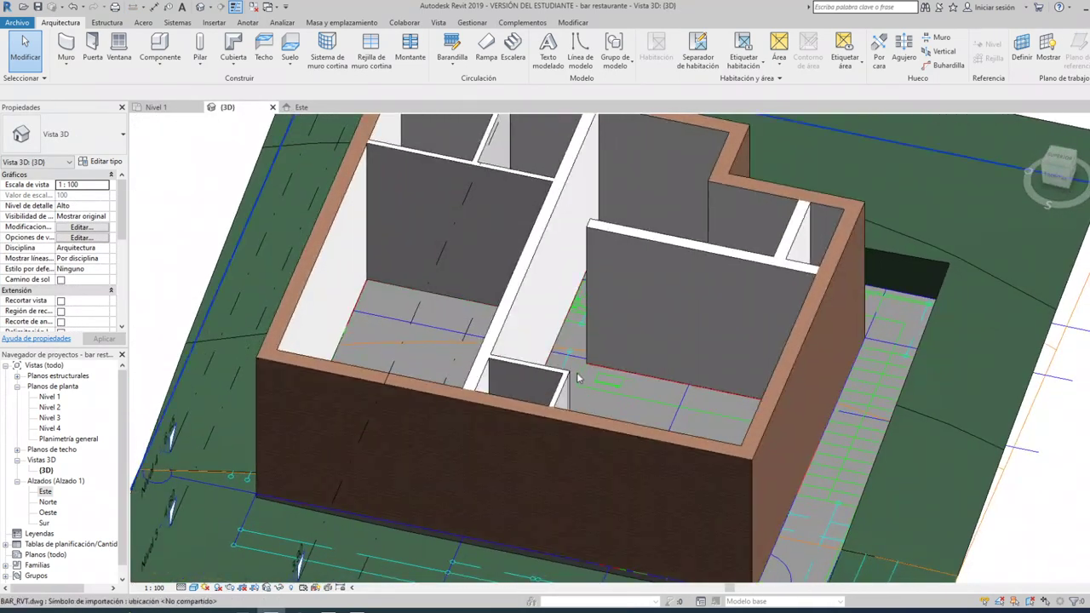
scroll(577, 378, "down", 5)
scroll(636, 285, "up", 6)
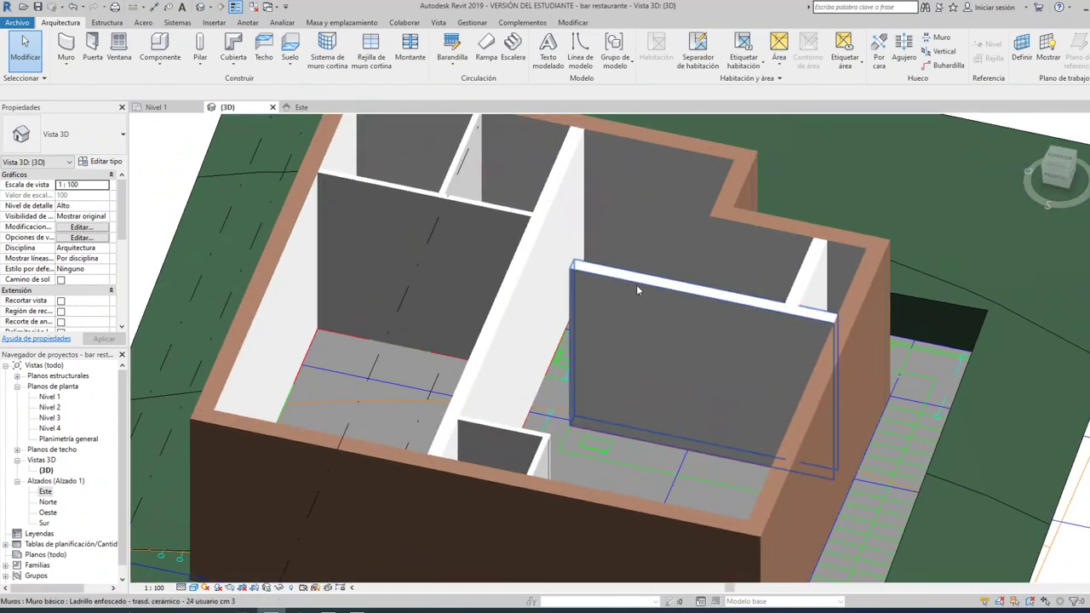
middle_click_drag(636, 285, 453, 264, "shift")
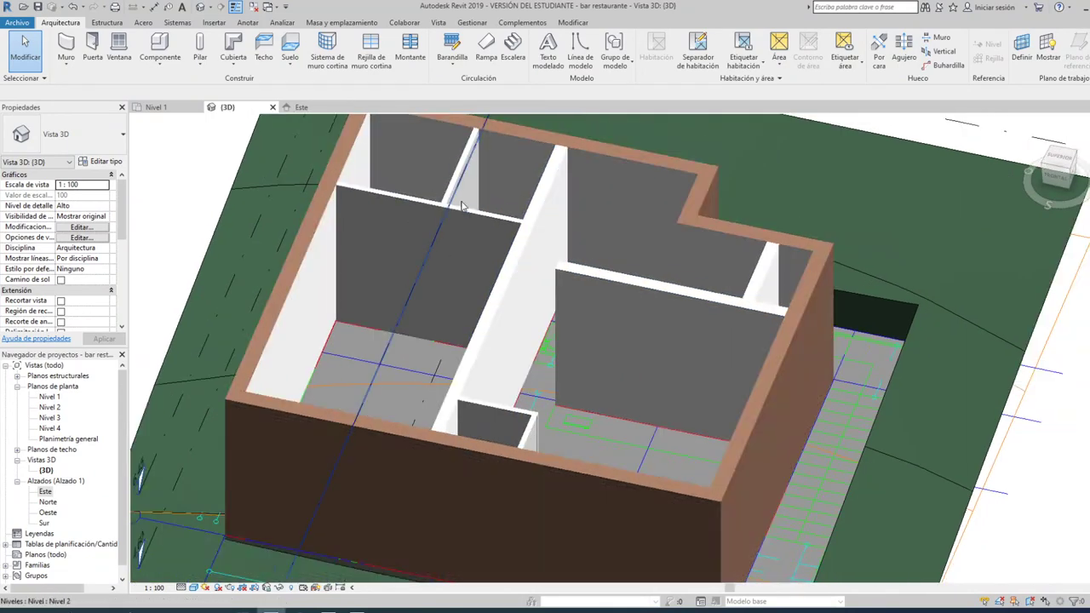
scroll(471, 215, "down", 3)
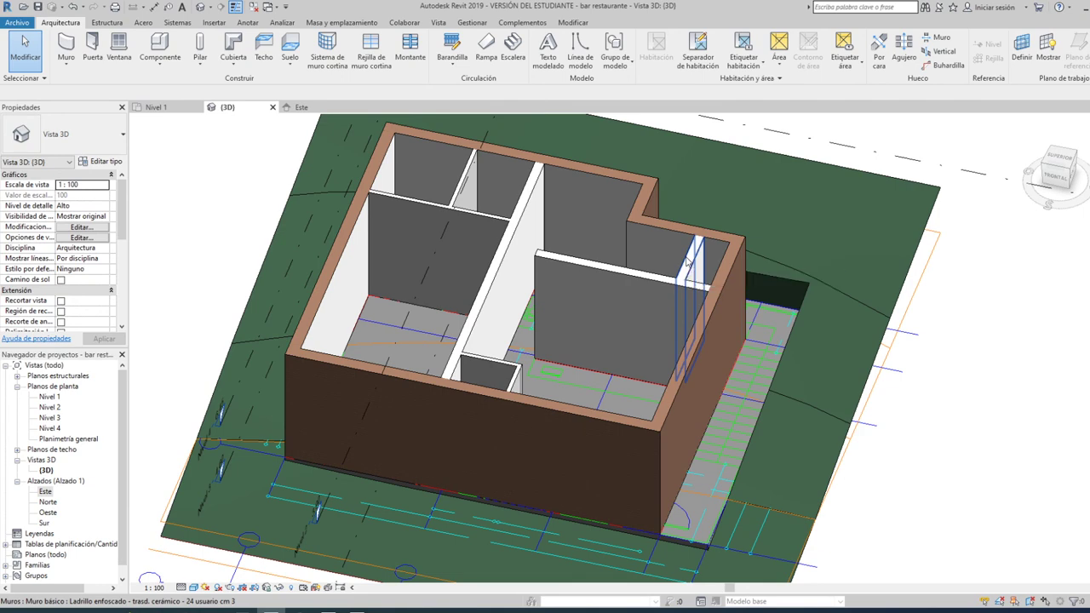
scroll(900, 249, "down", 3)
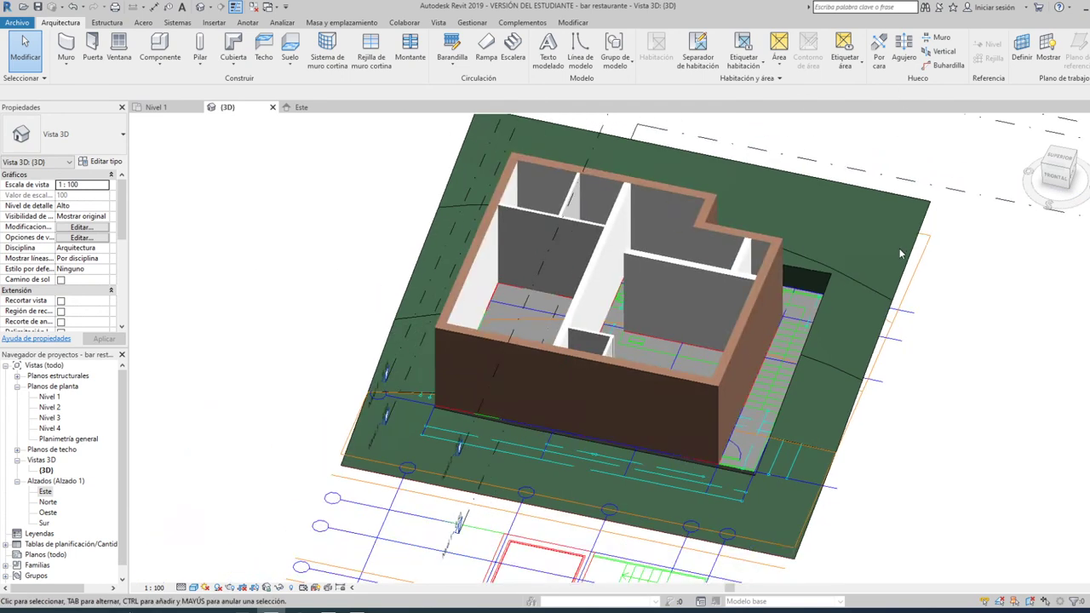
mouse_move(898, 271)
middle_mouse_down("shift")
mouse_move(883, 219)
mouse_move(849, 169)
middle_mouse_up("shift")
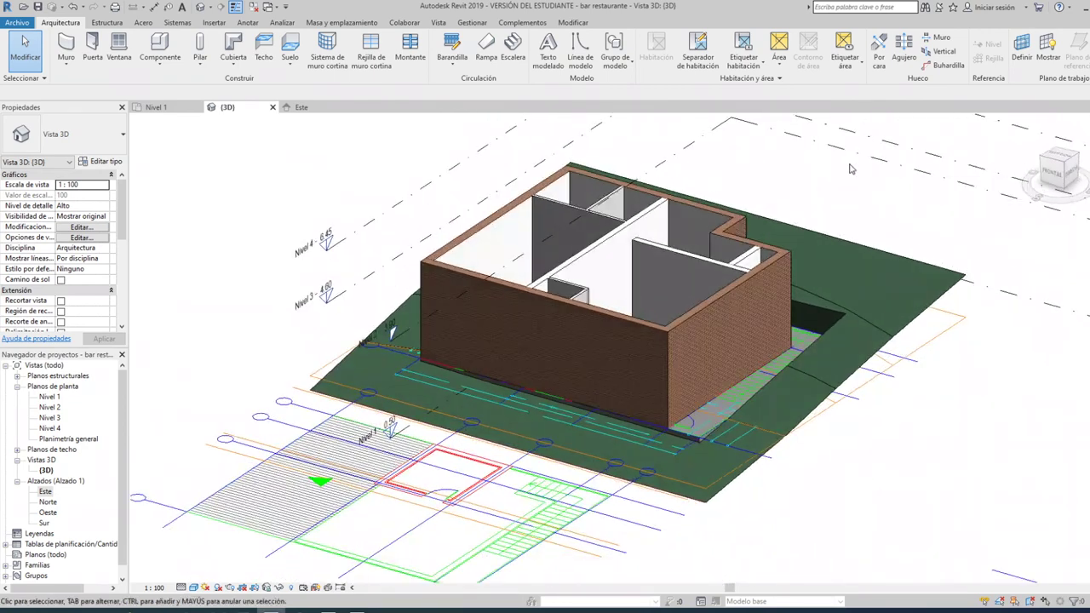